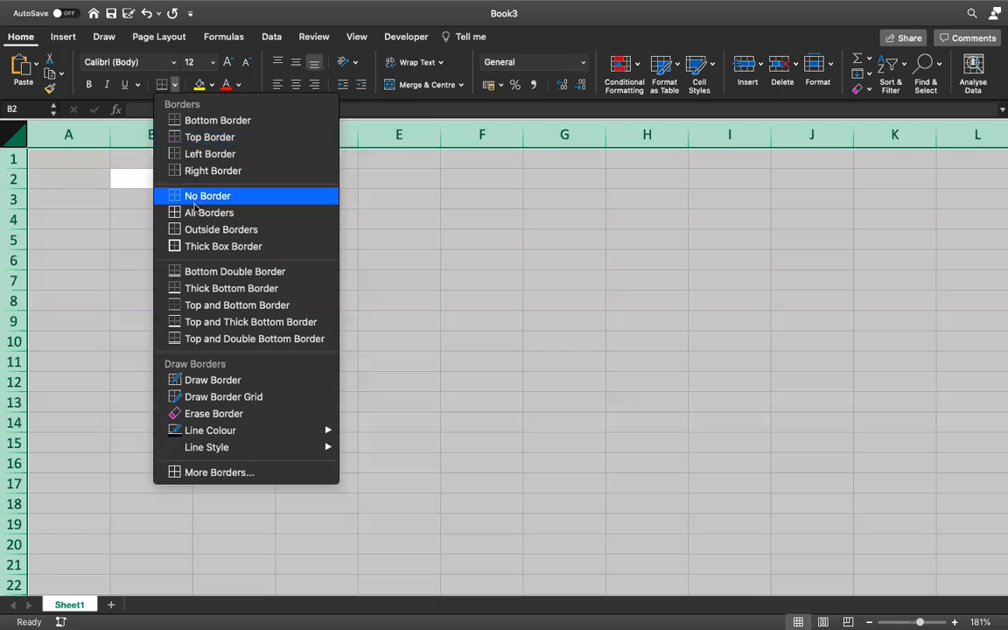
- Apply all borders to every cell of the sheet
left_click(184, 213)
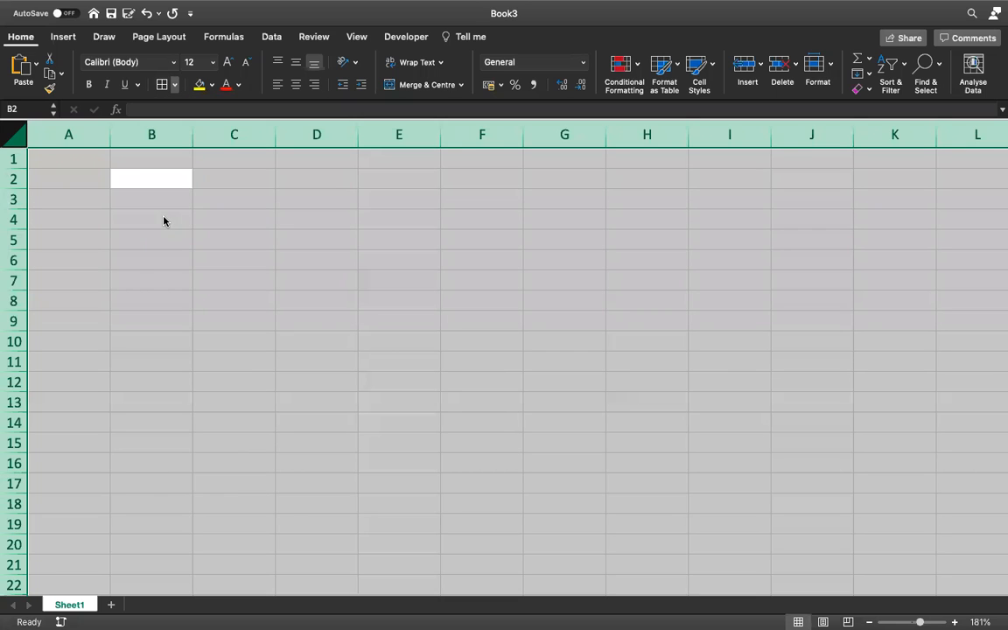
left_click(163, 220)
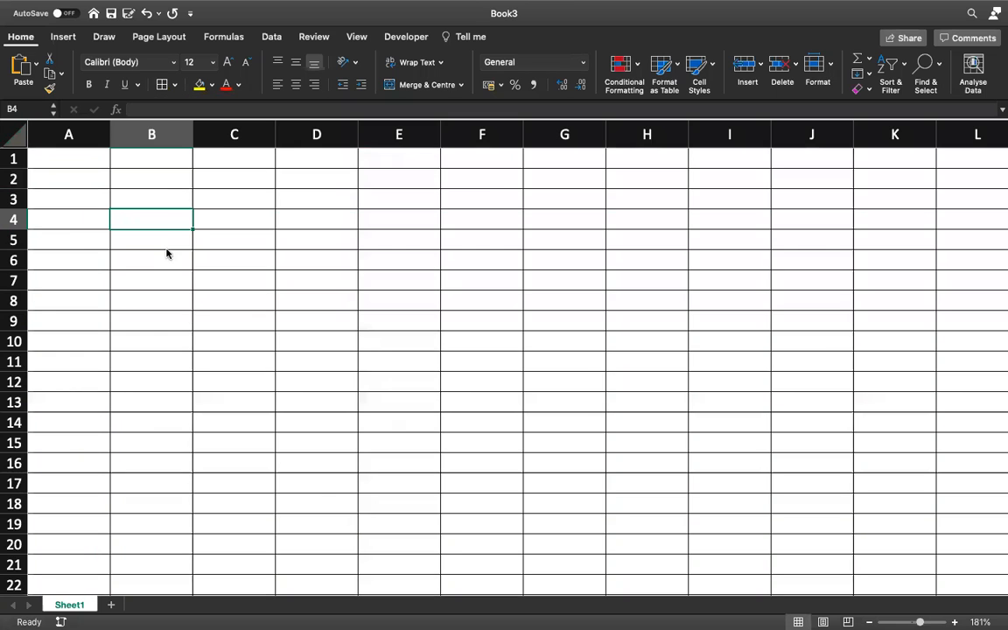
left_click(159, 185)
left_click(95, 214)
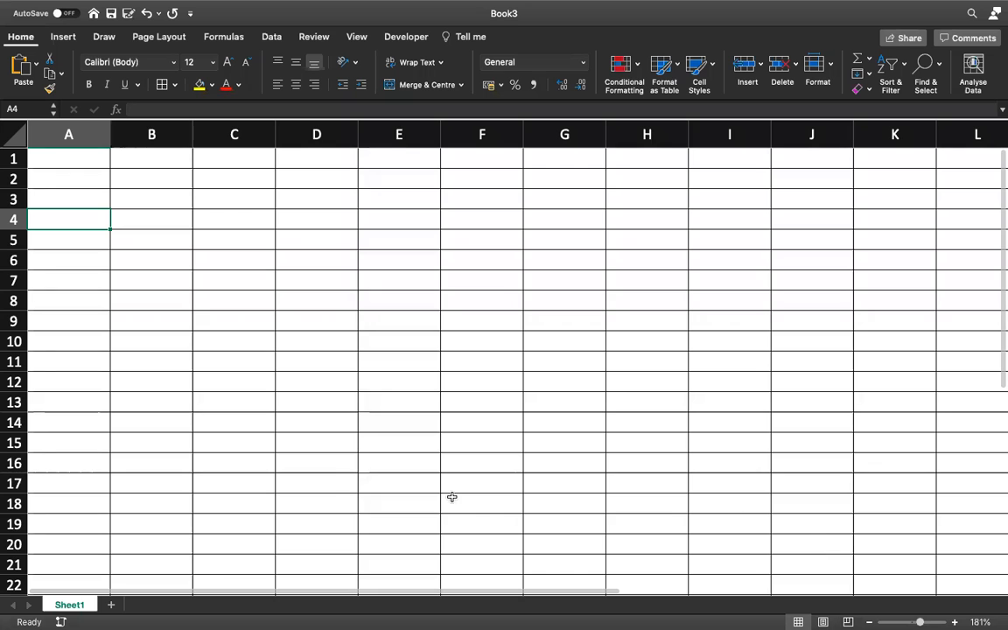
left_click(149, 186)
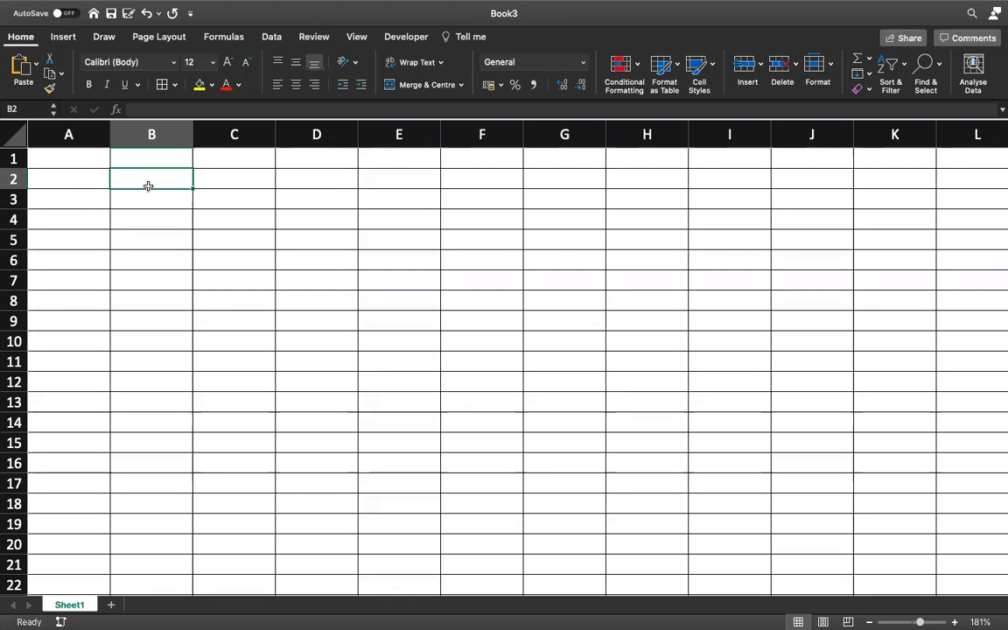
- Check the example table on the presentation slide and enter the heading "Nokia (X1)" in cell B2
key("ctrl+Left")
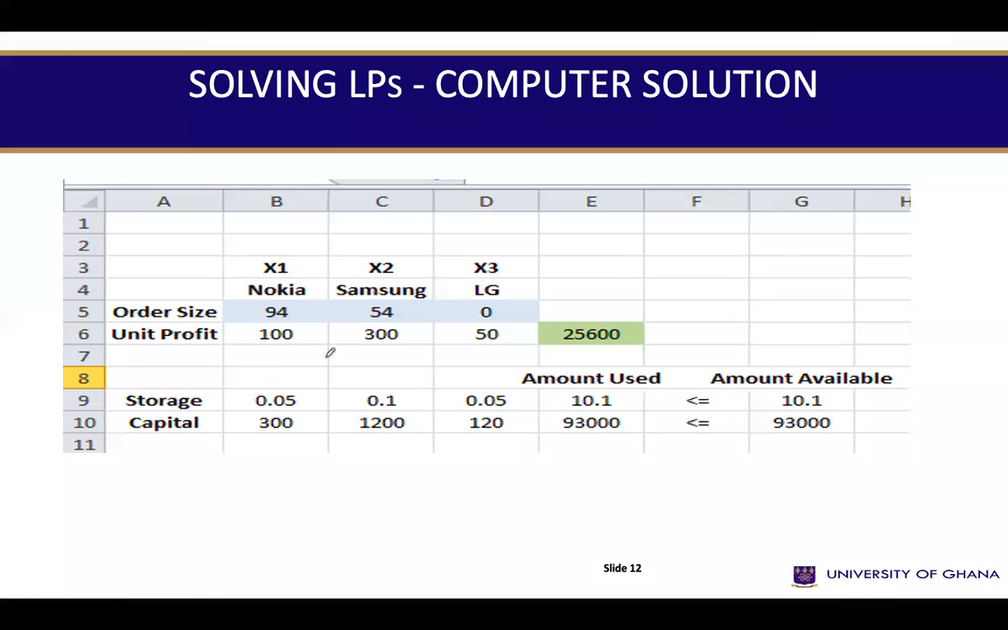
key("ctrl+Right")
left_click(144, 199)
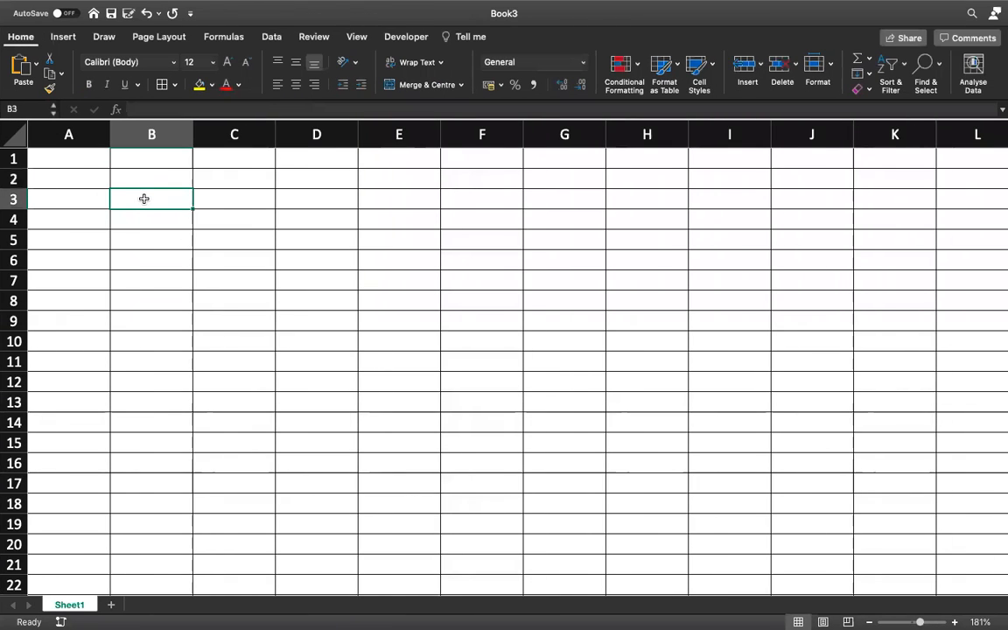
left_click(149, 181)
double_click(149, 181)
type("Nok")
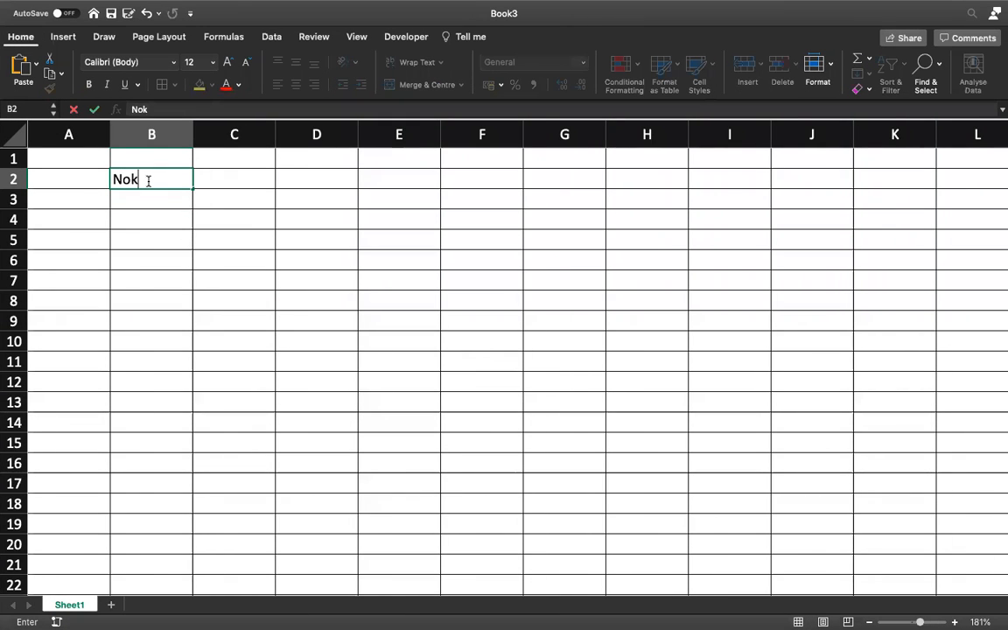
type("ia (X1)")
key("Tab")
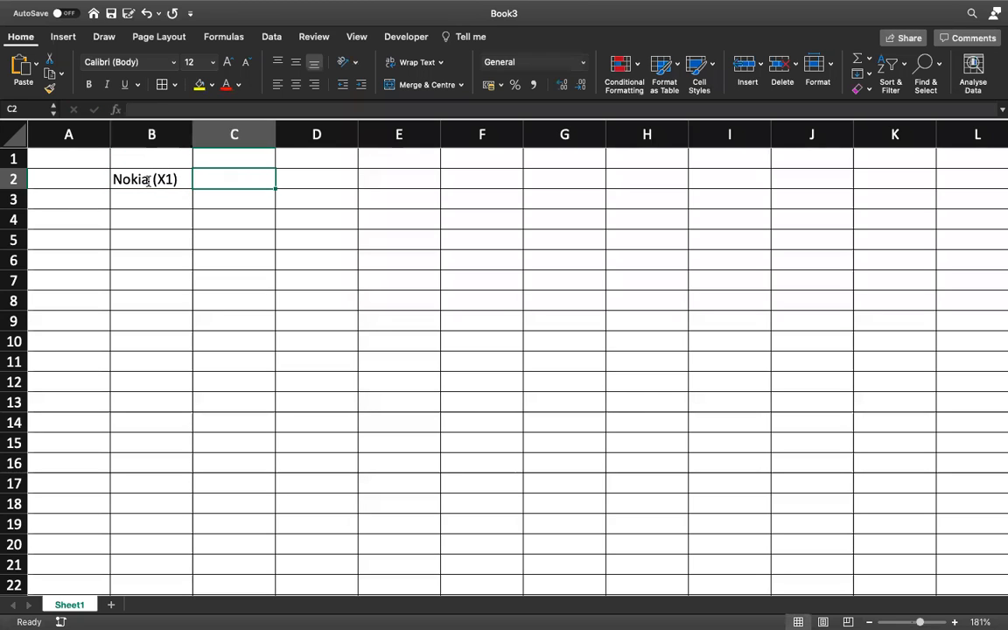
- Enter the headings "Samsung (X2)" in C2 and "LG (X3)" in D2
type("LG (")
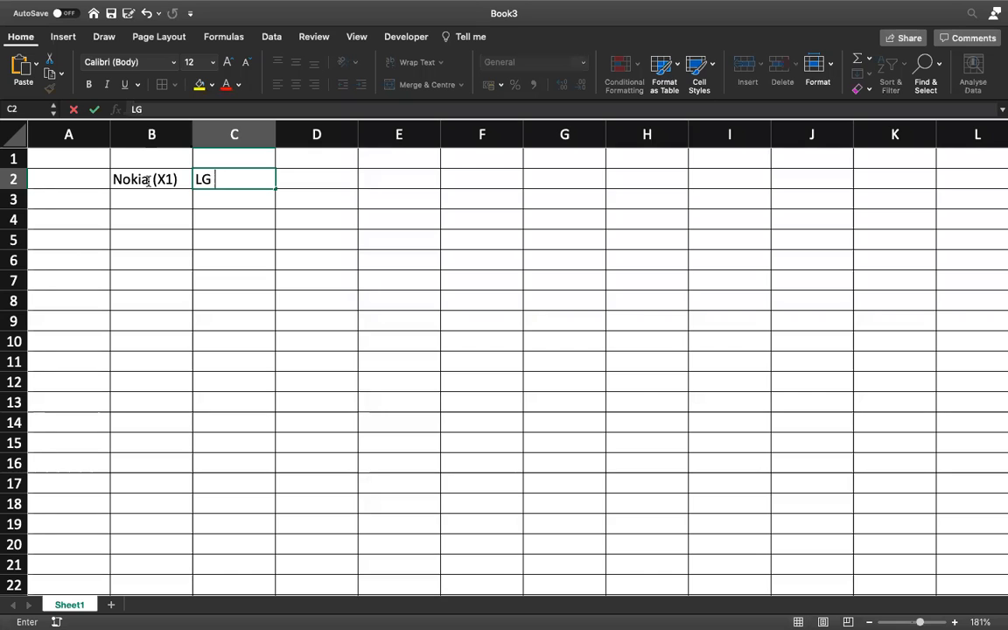
key("BackSpace")
key("BackSpace")
type("Samsung (X2)")
key("Tab")
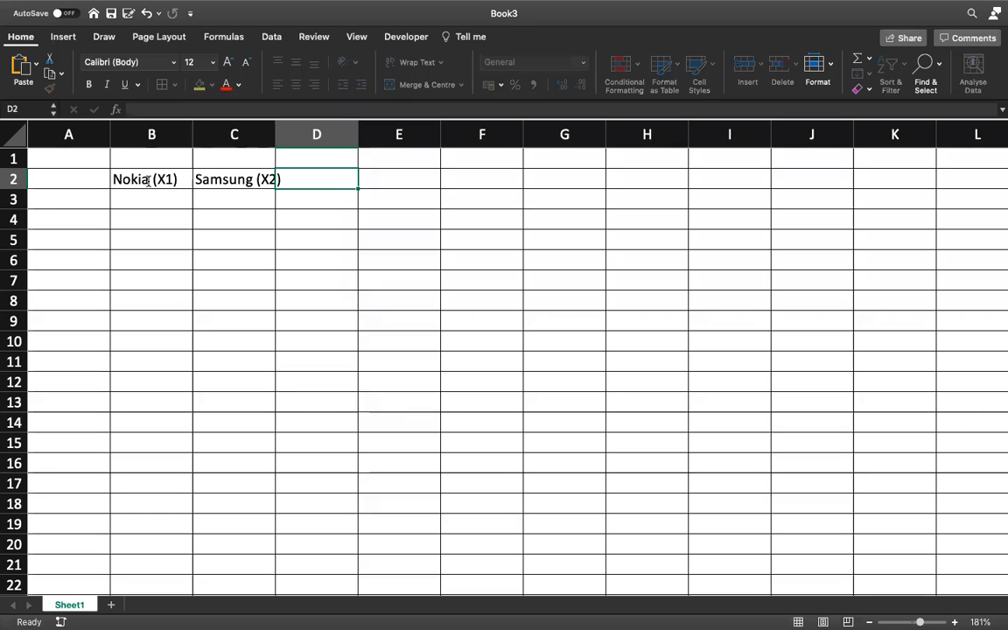
type("LG (")
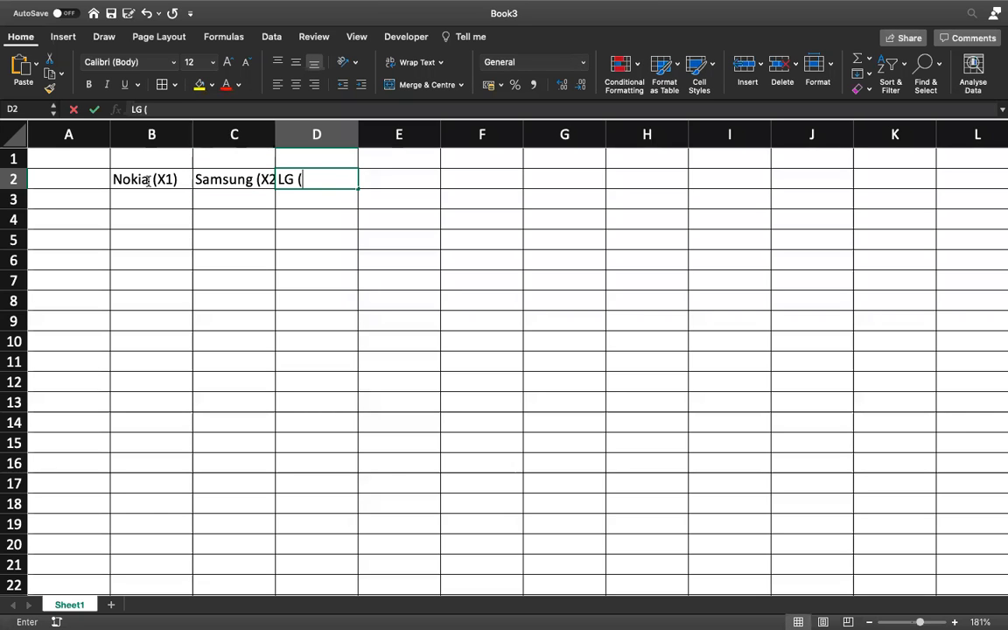
type("X3)")
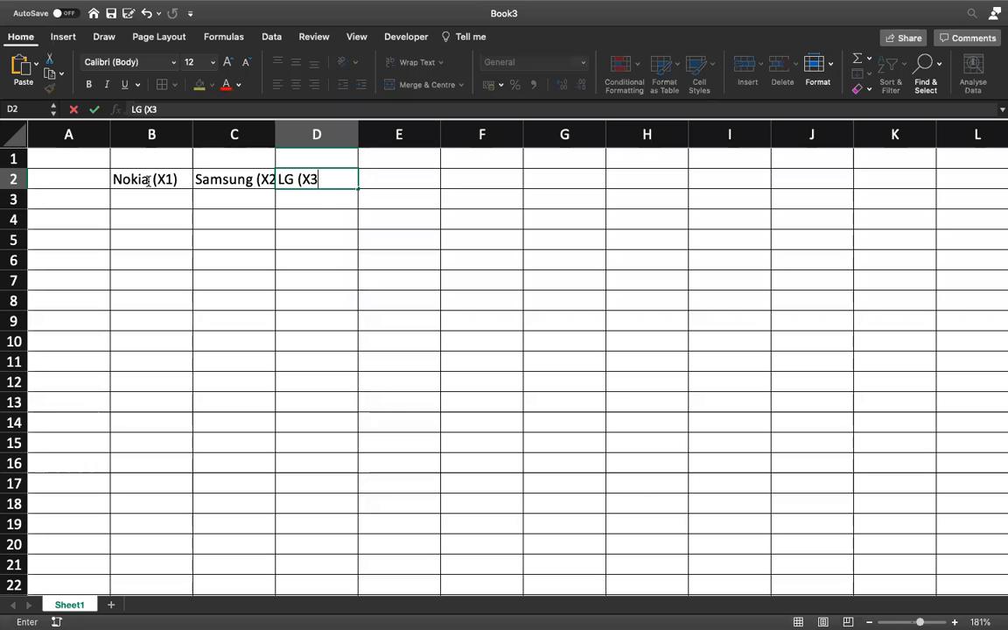
key("Return")
- Remove the borders from every cell of the sheet
left_click(132, 311)
key("super+a")
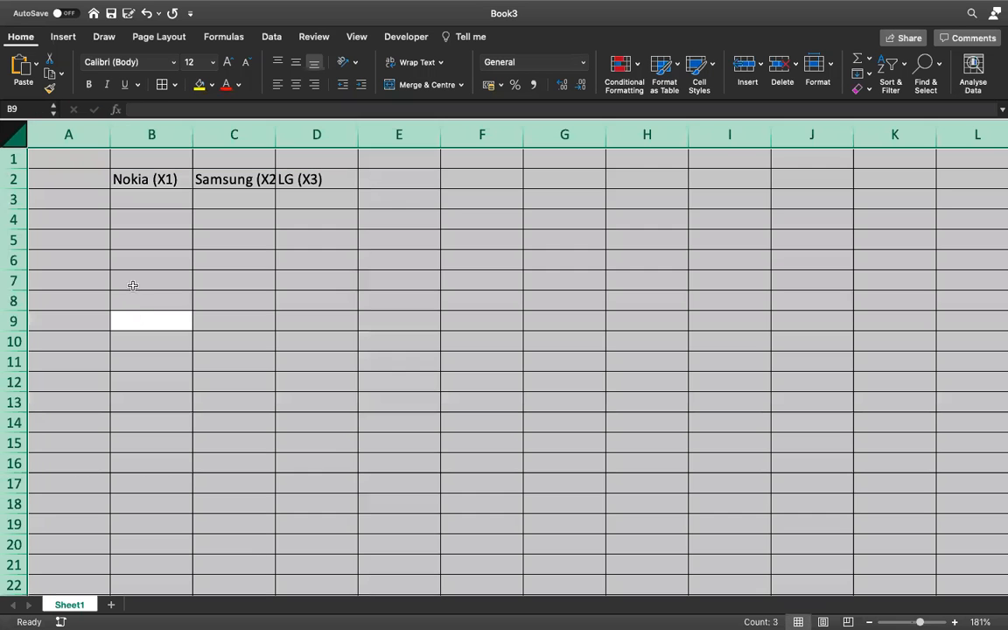
left_click(174, 84)
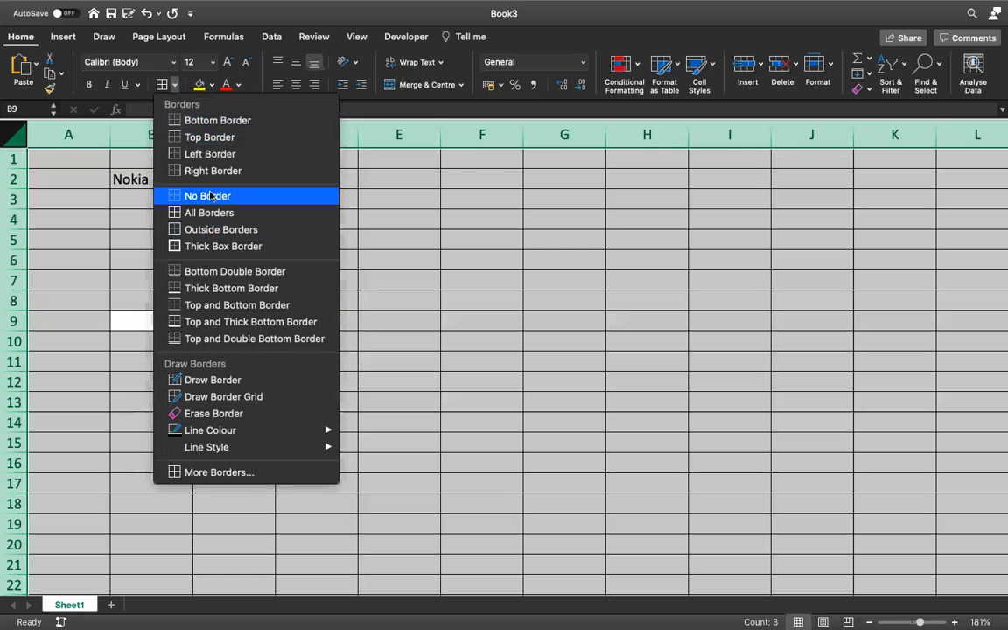
left_click(210, 196)
left_click(178, 236)
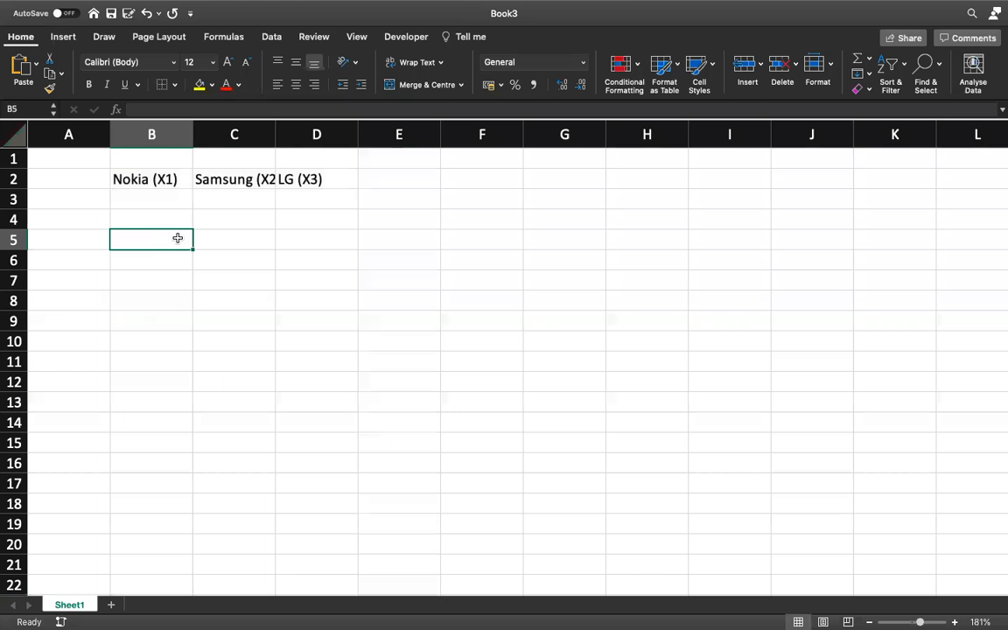
- Autofit the widths of columns B and C to their headings
double_click(193, 134)
double_click(266, 135)
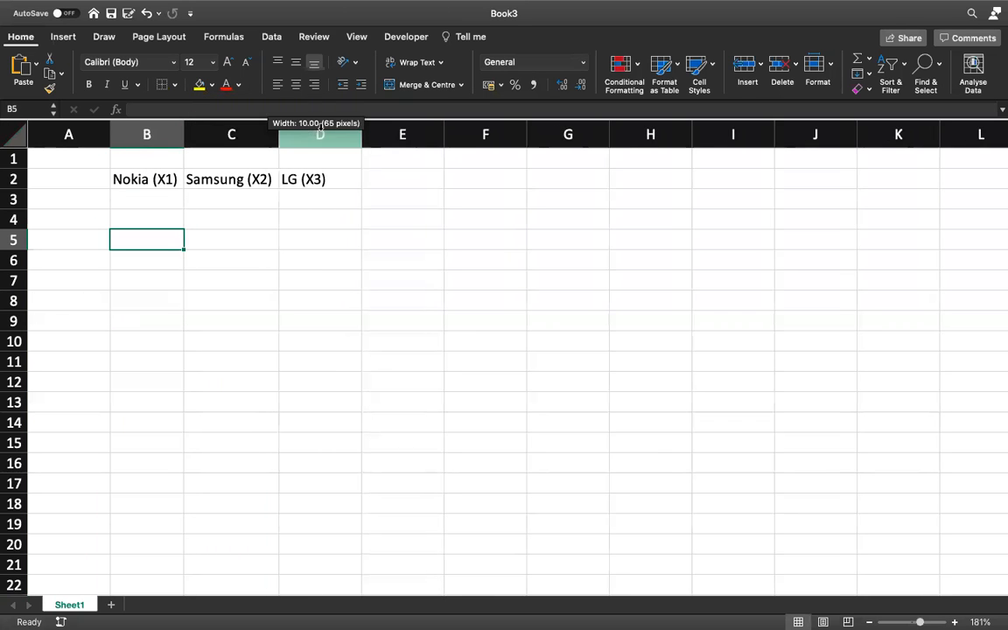
left_click(330, 194)
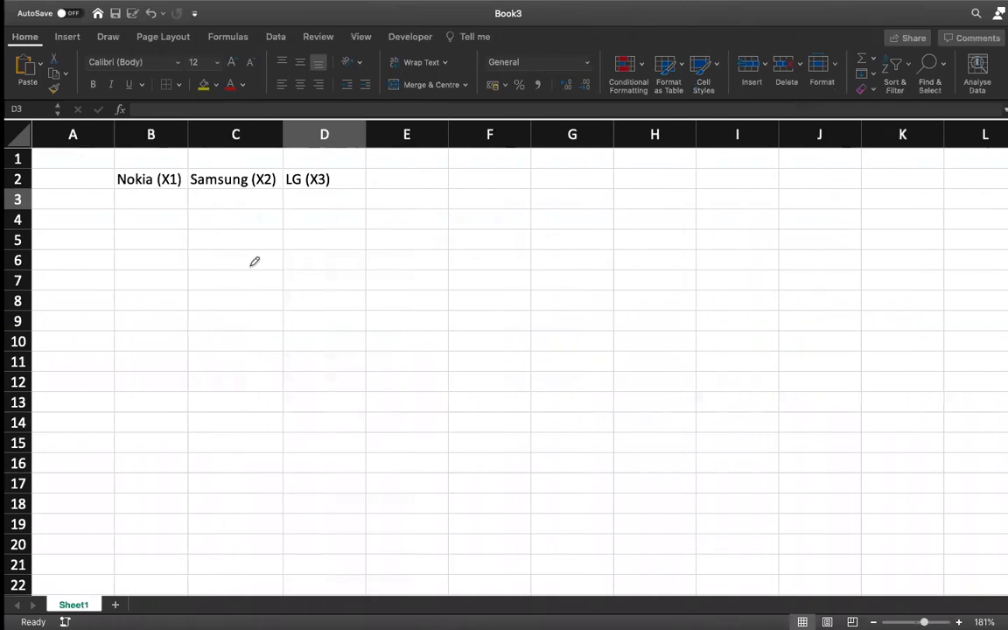
- Enter the row label "Order size" in cell A3
left_click(145, 219)
left_click(70, 202)
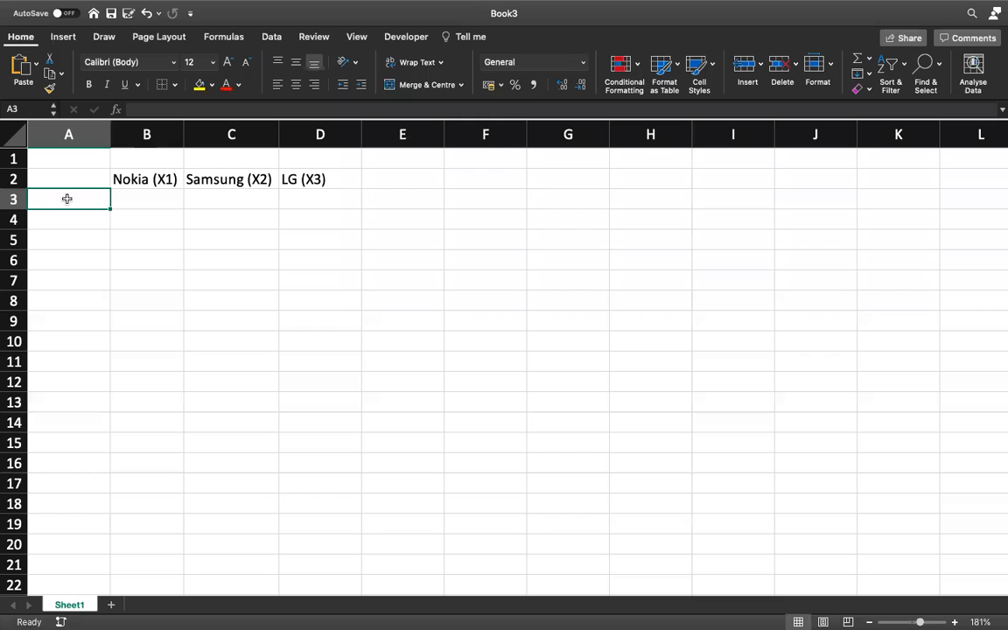
type("Order size")
key("Tab")
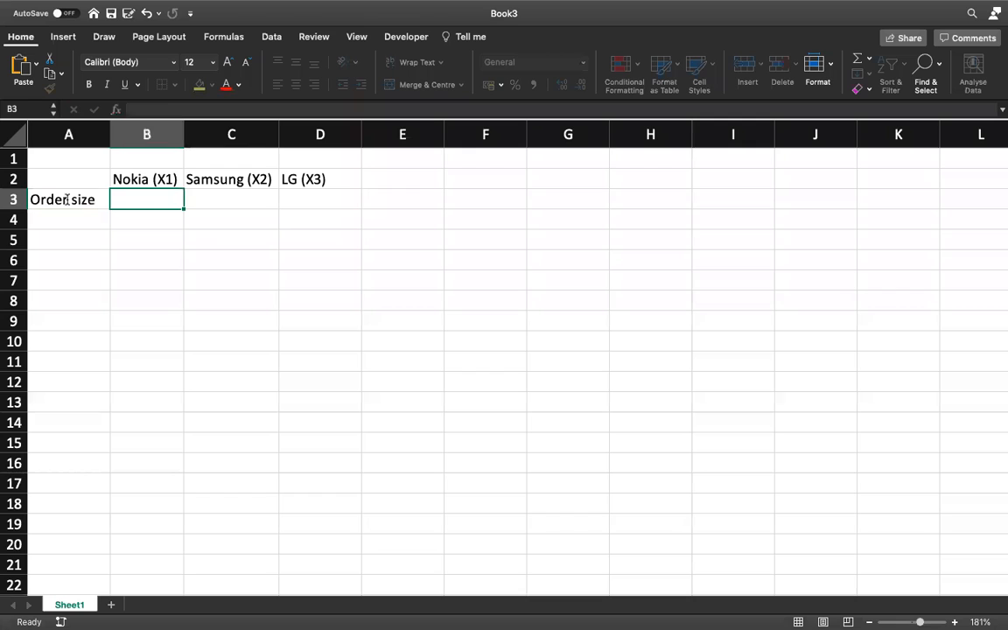
- Fill the order size cells B3:D3 with yellow
left_click_drag(164, 198, 302, 196)
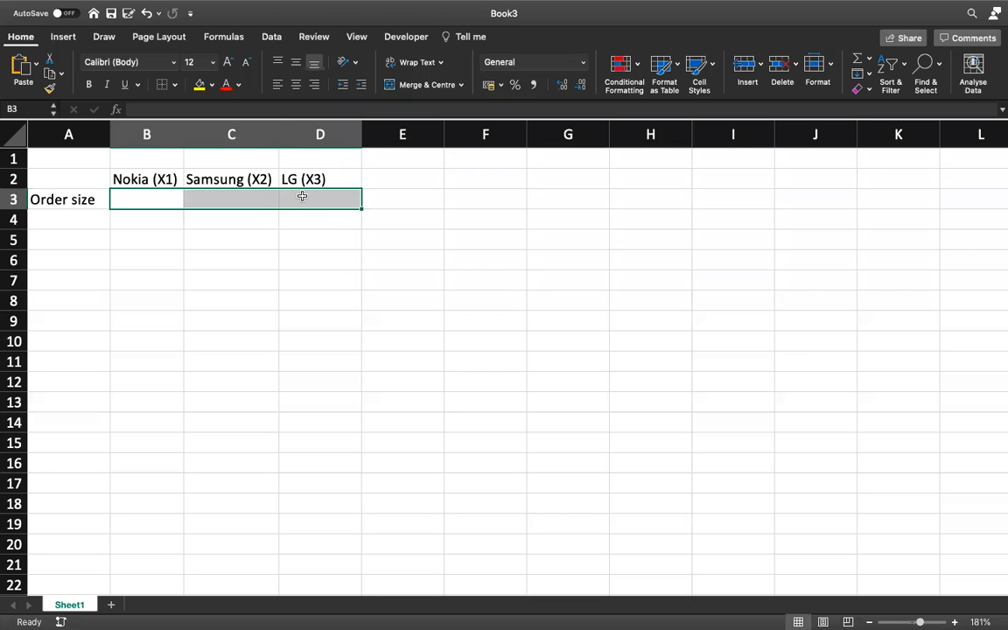
left_click(199, 84)
left_click(194, 278)
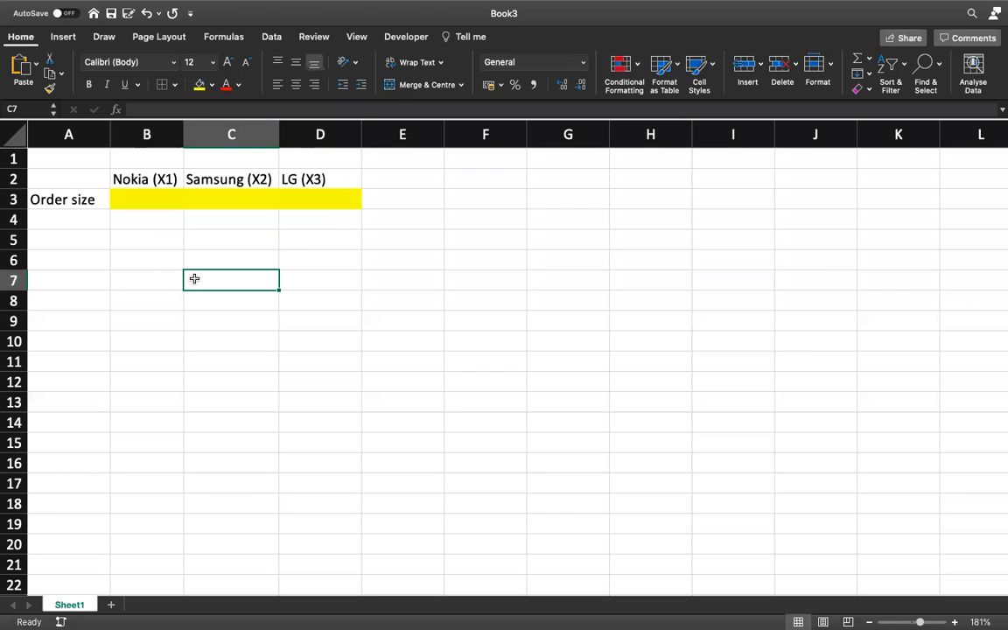
- Enter 0 as the starting order size for each of the three products in B3:D3
left_click(133, 196)
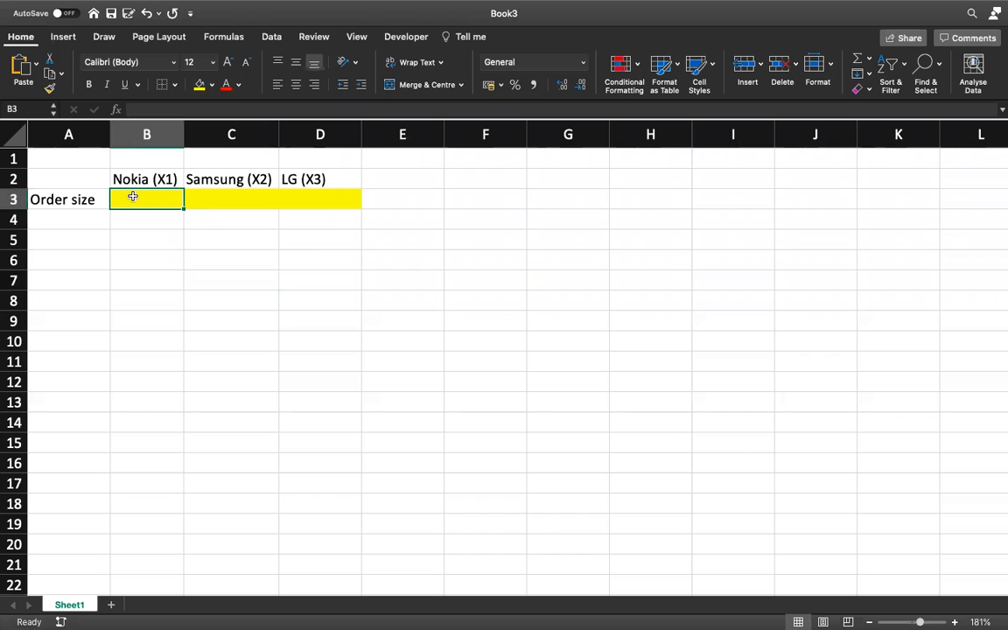
type("0")
key("Tab")
type("0")
key("Tab")
type("0")
key("Tab")
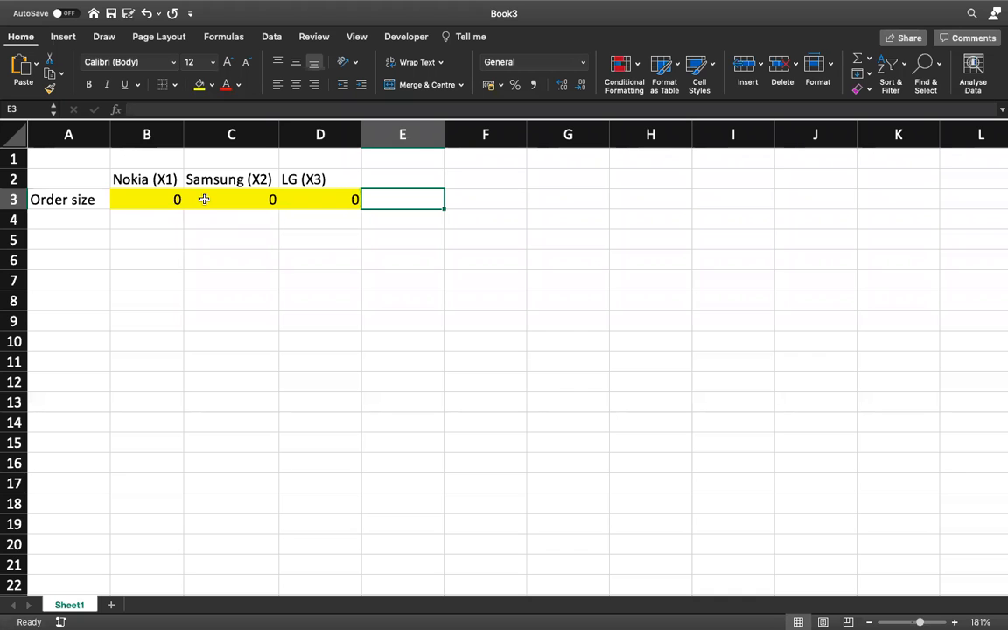
- Enter the row label "unit profit" in cell A4
left_click(94, 224)
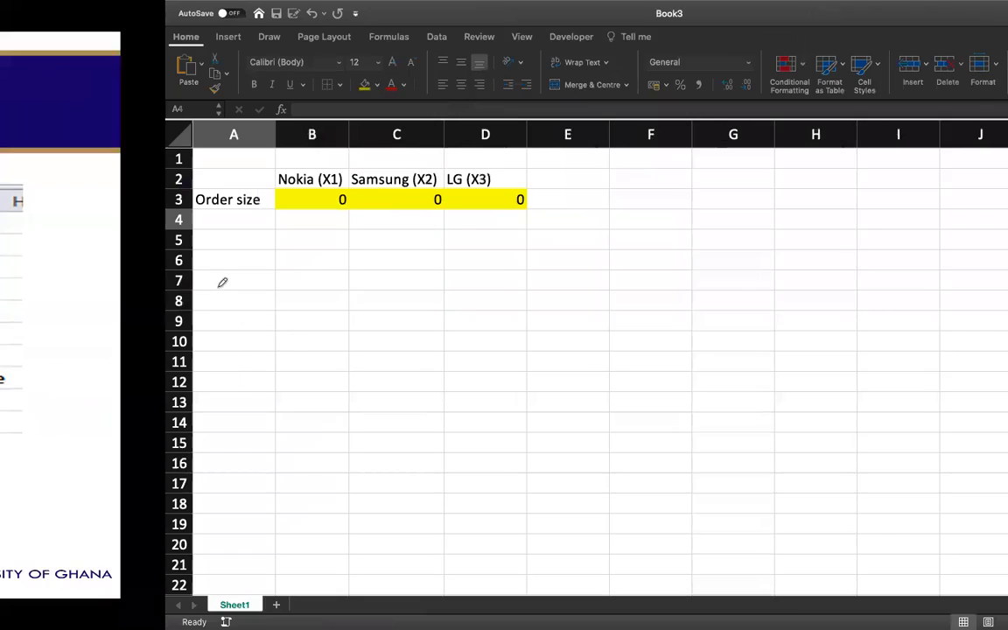
type("unit profit")
key("Return")
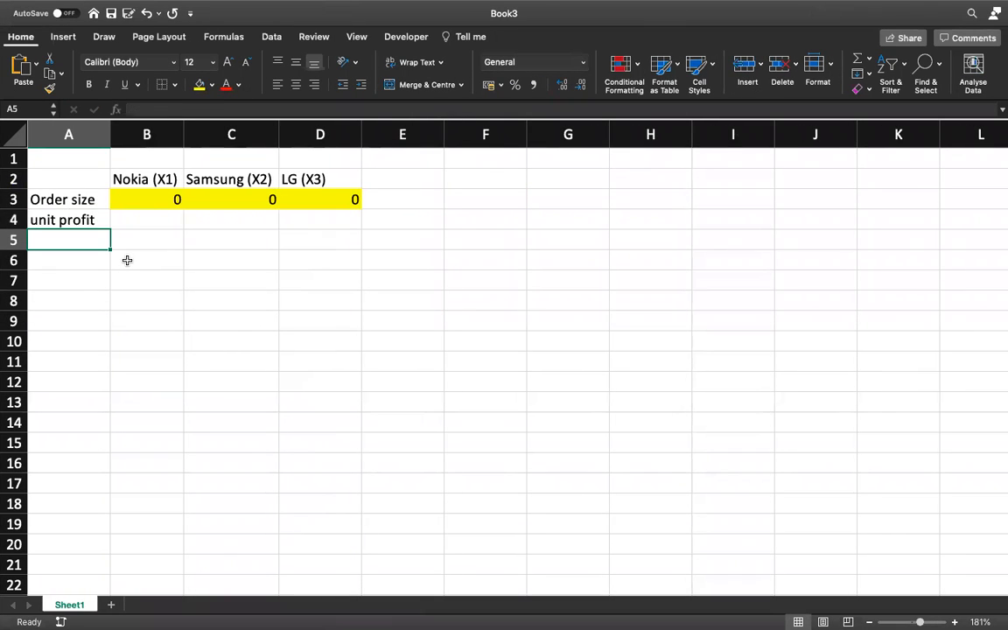
- Enter the unit profits 100, 300 and 50 in B4:D4, checking them against the objective function on the slides
left_click(150, 224)
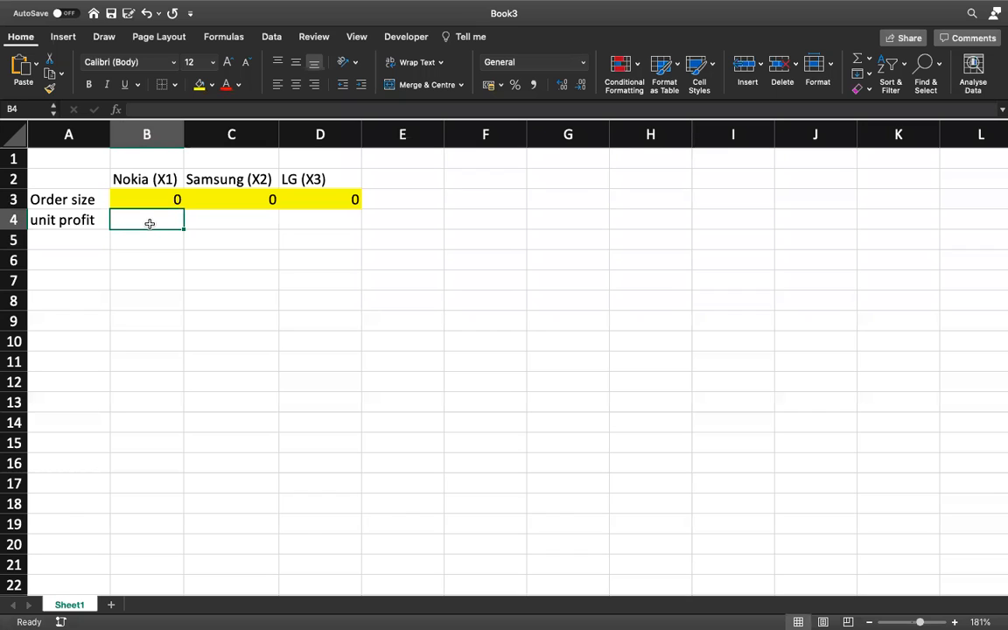
type("100")
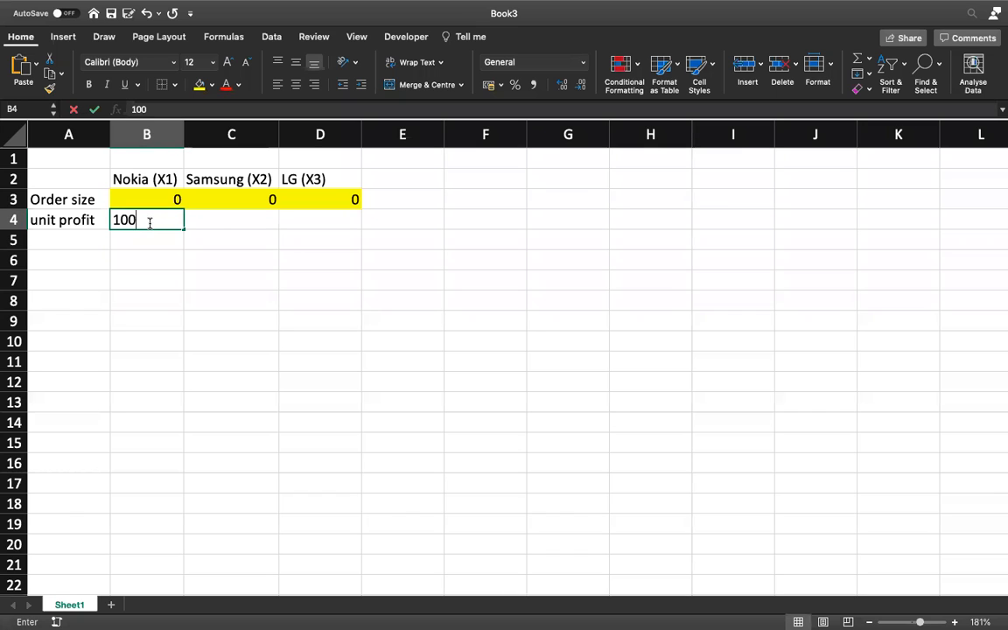
key("Tab")
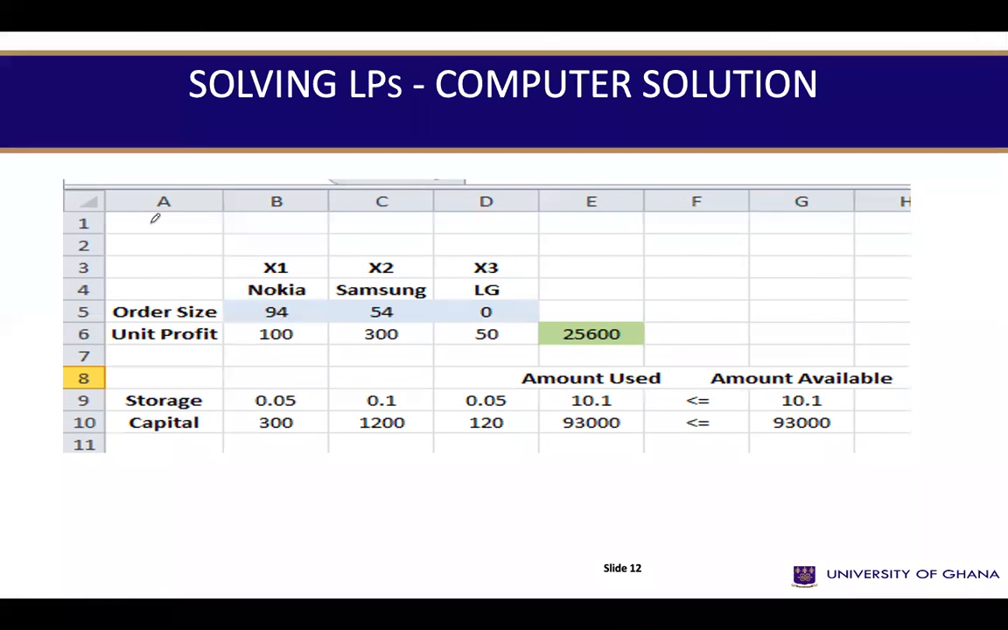
key("Left")
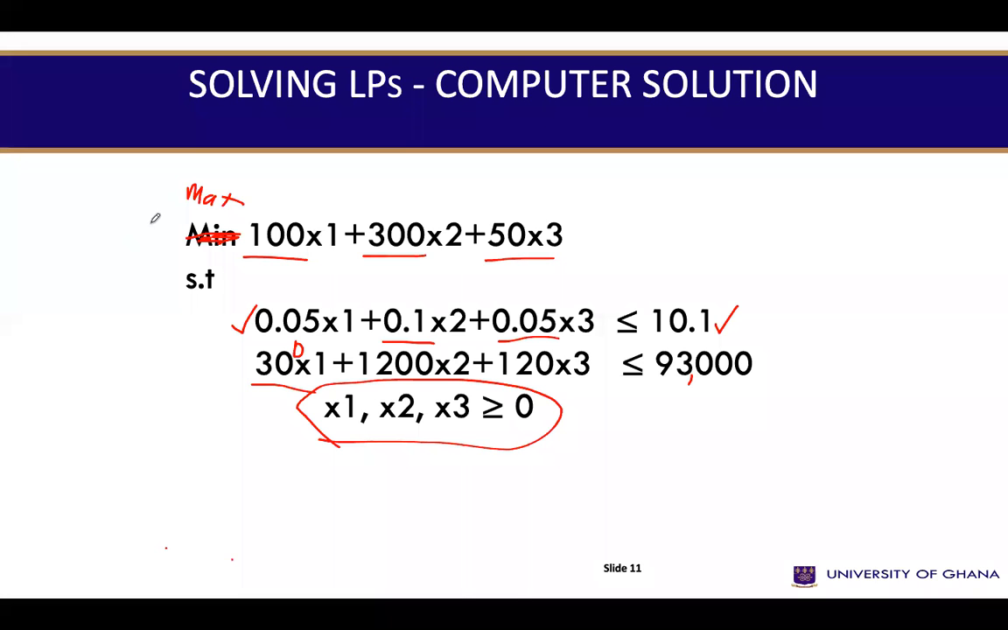
key("Right")
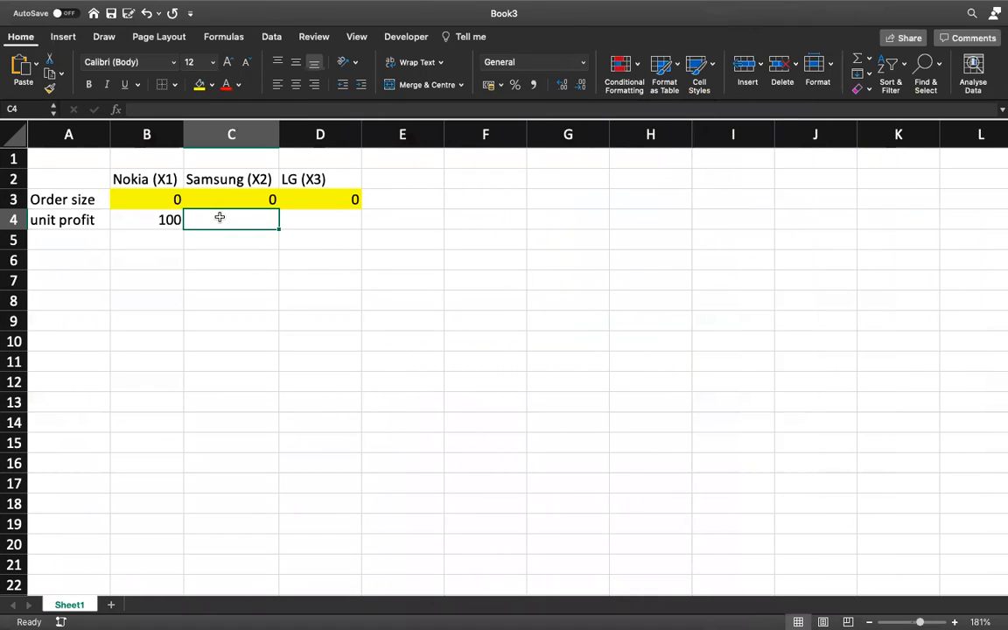
type("300")
key("Tab")
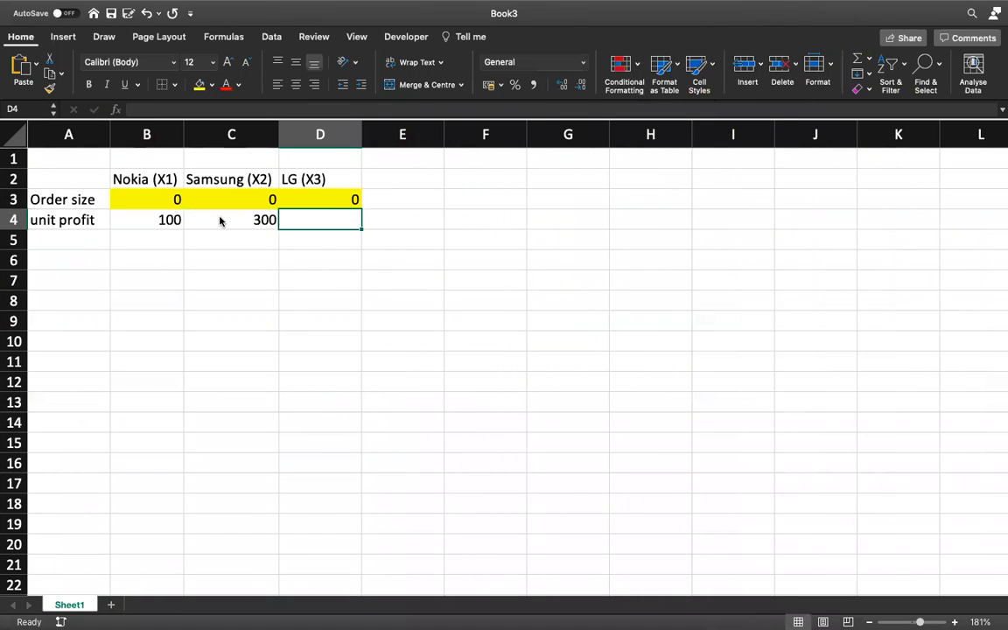
type("50")
key("Return")
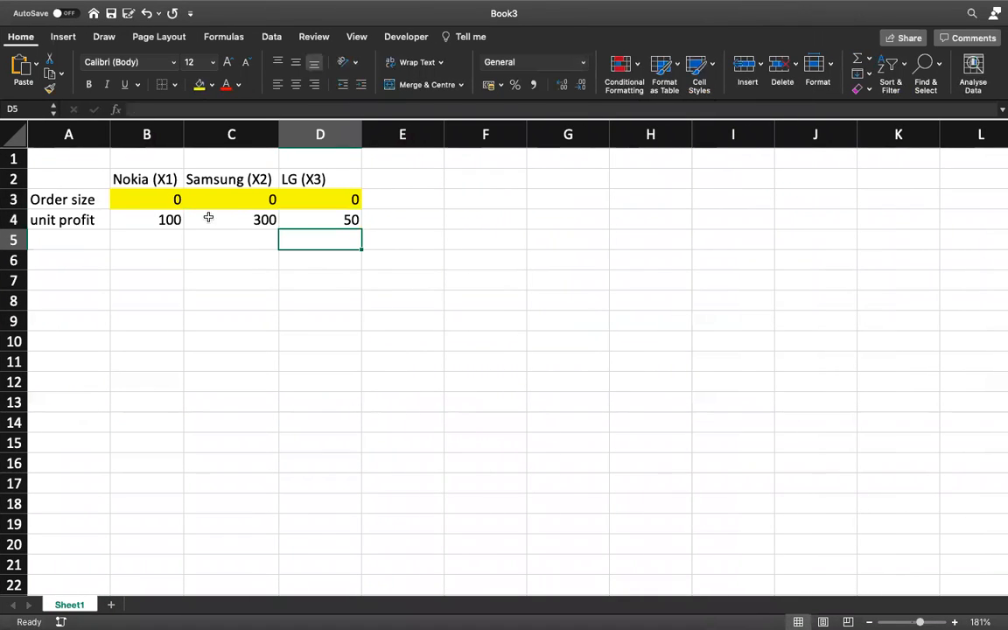
left_click(94, 256)
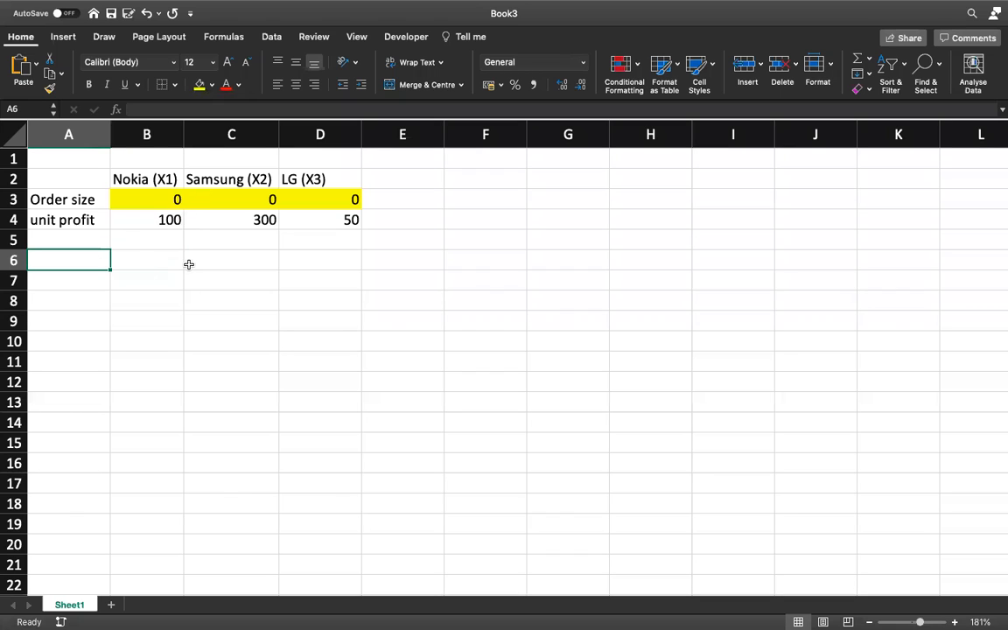
left_click_drag(139, 218, 306, 215)
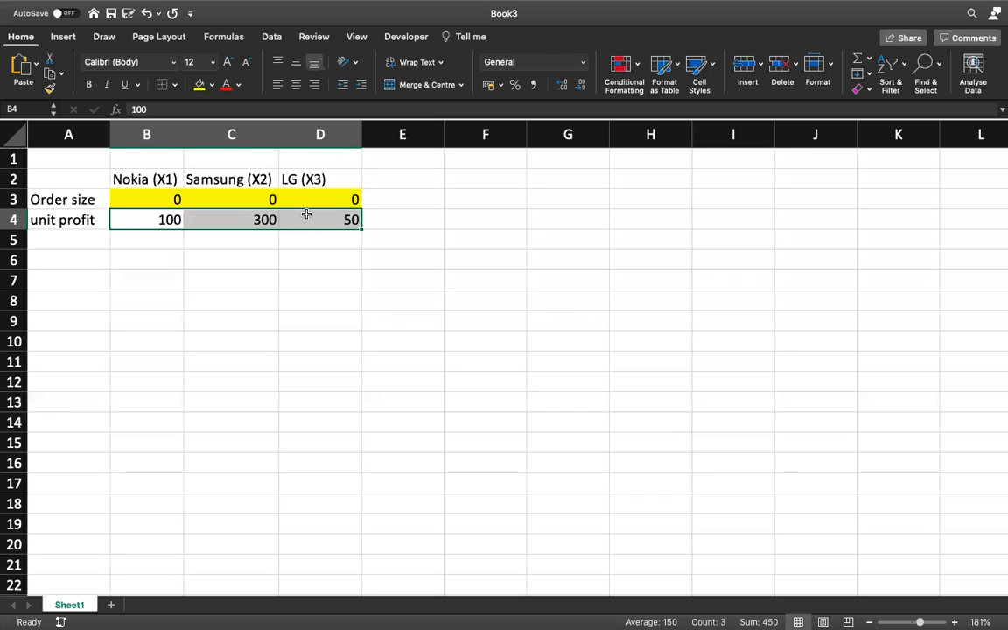
left_click(281, 273)
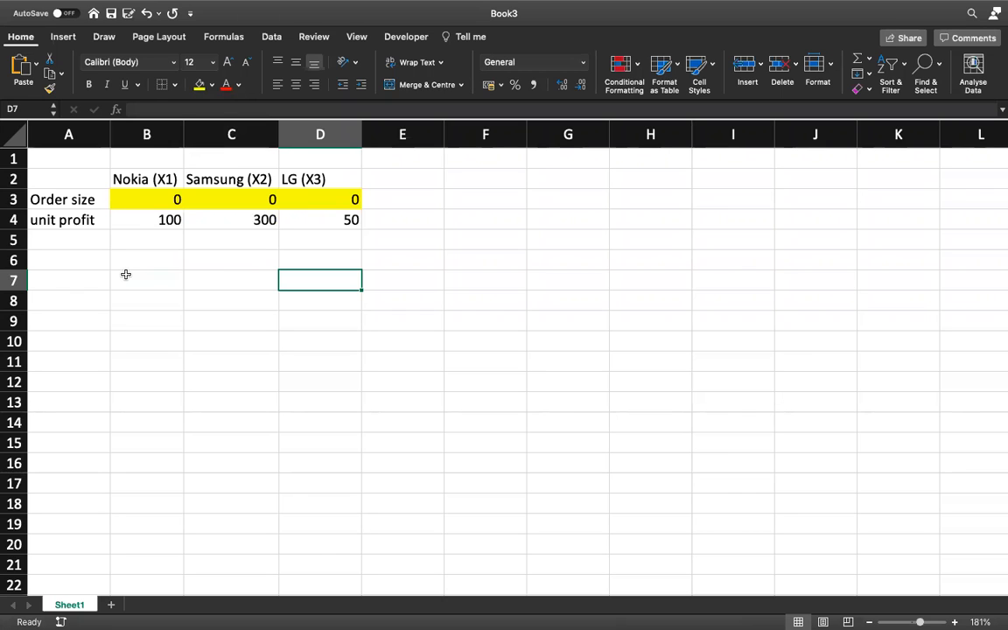
- Enter the section label "Constraints" in cell A6
left_click(129, 260)
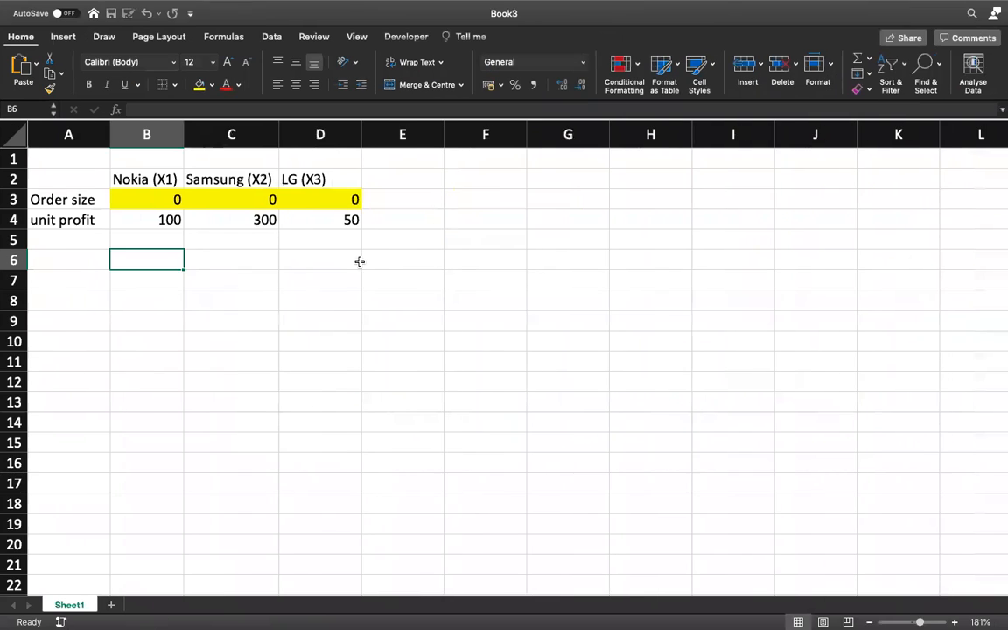
left_click(419, 220)
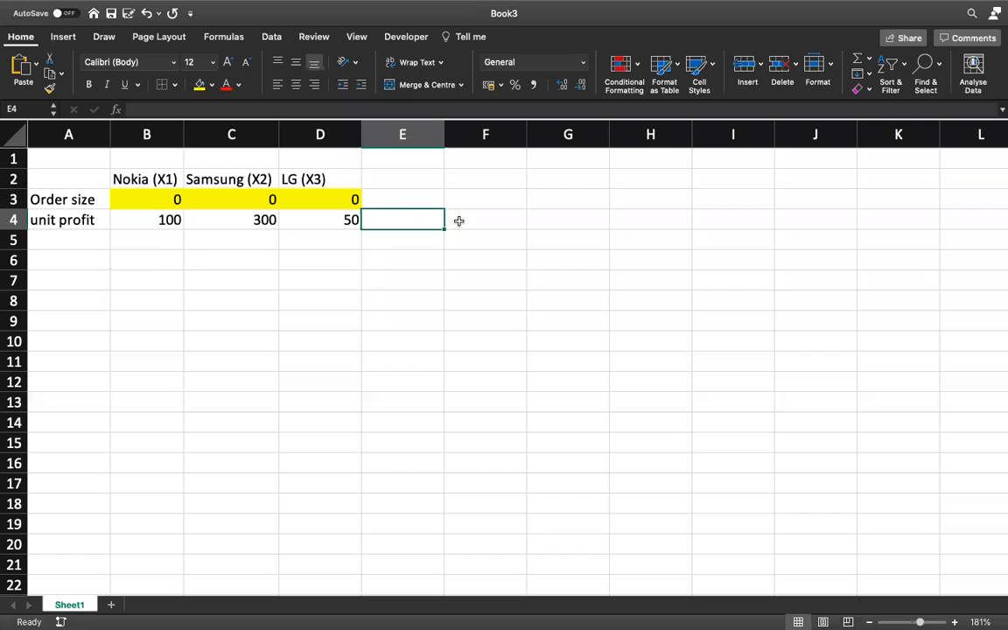
left_click(72, 263)
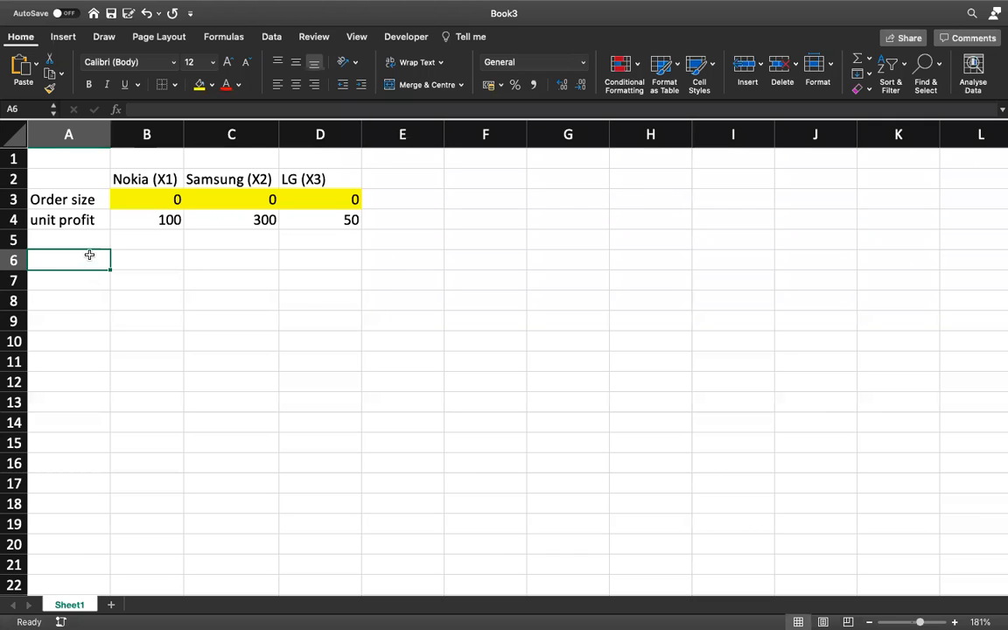
type("Constraints")
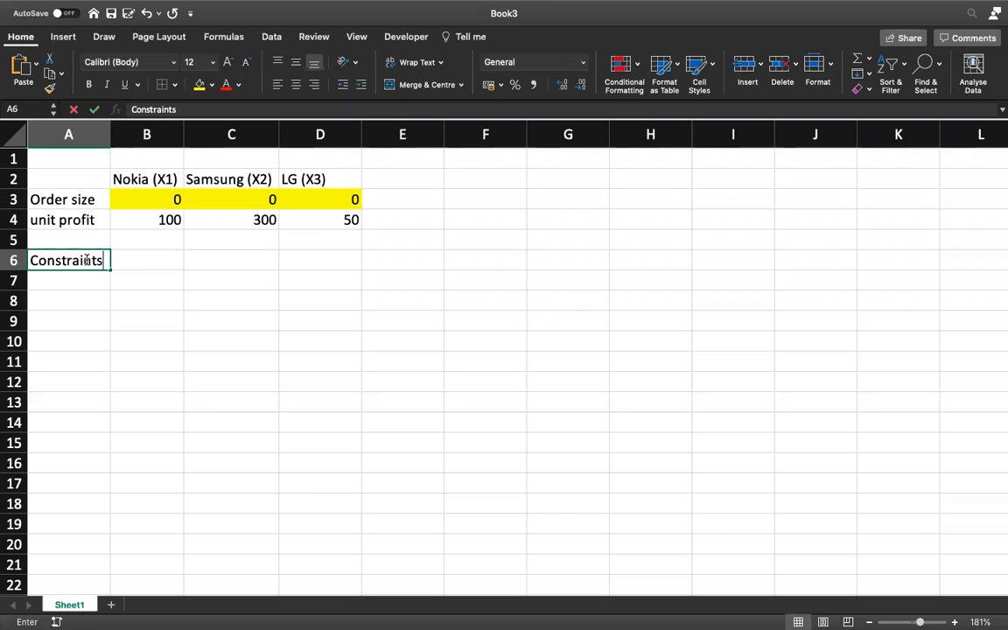
key("Return")
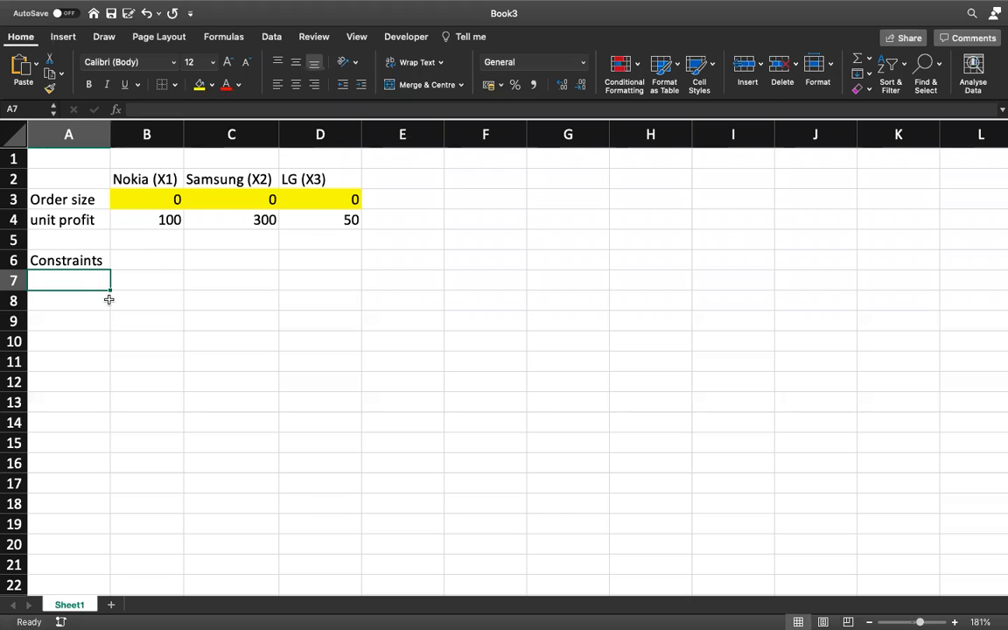
- Enter the row label "Storage" in cell A8
left_click(70, 308)
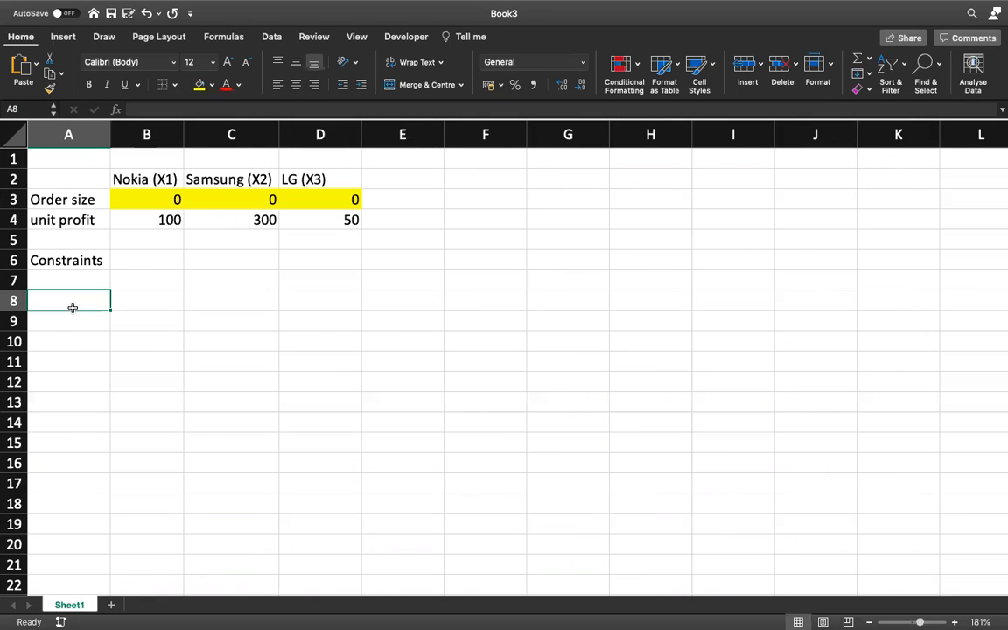
type("Storage")
key("Tab")
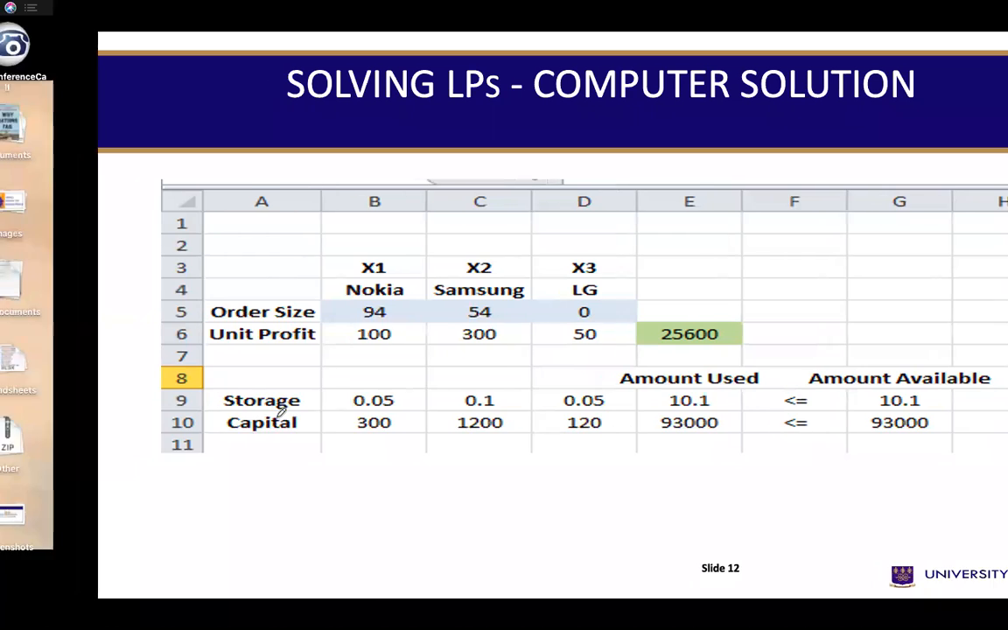
- Enter the storage coefficients 0.05, 0.1 and 0.05 in B8:D8, checking them against the first constraint on the slides
key("Left")
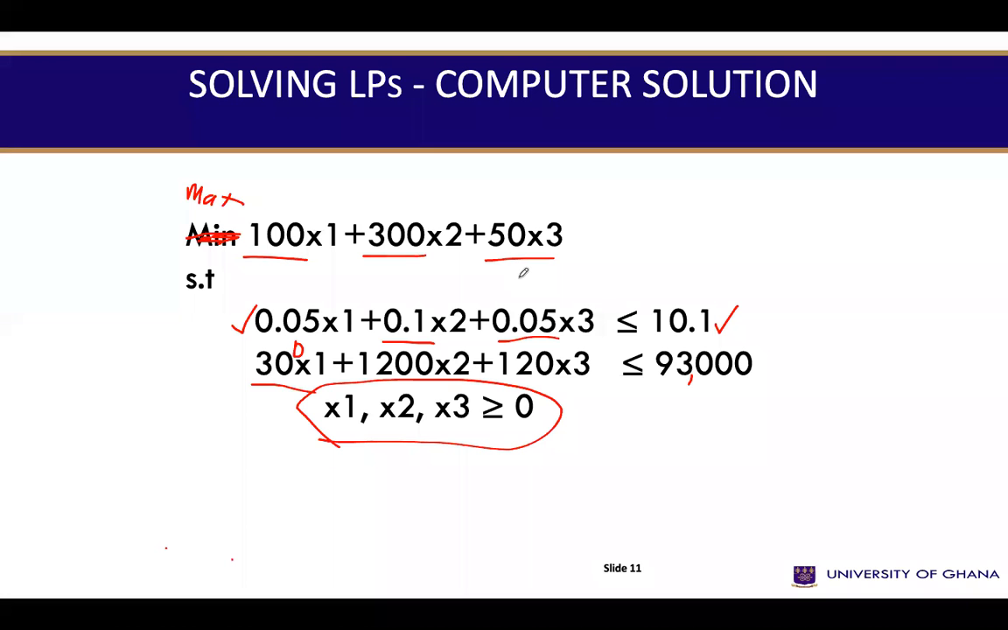
key("ctrl+Right")
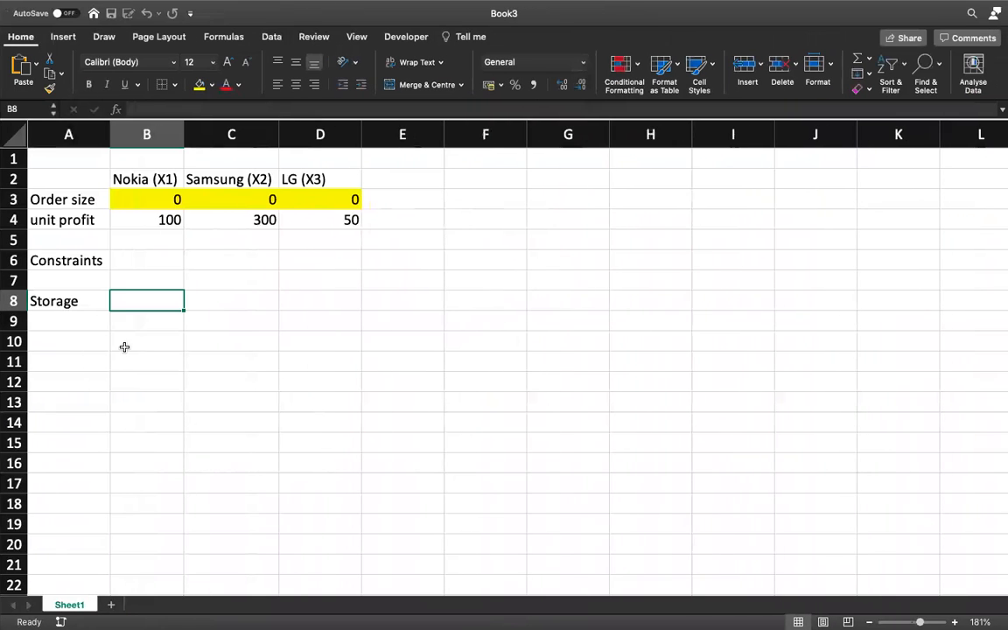
type("0.05")
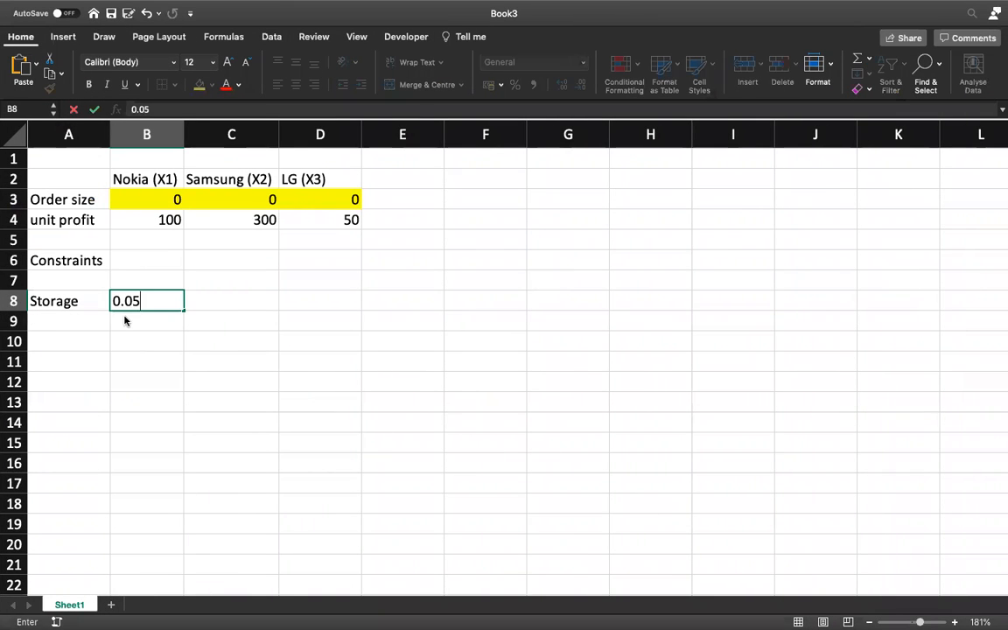
key("Tab")
type("0.1")
key("Tab")
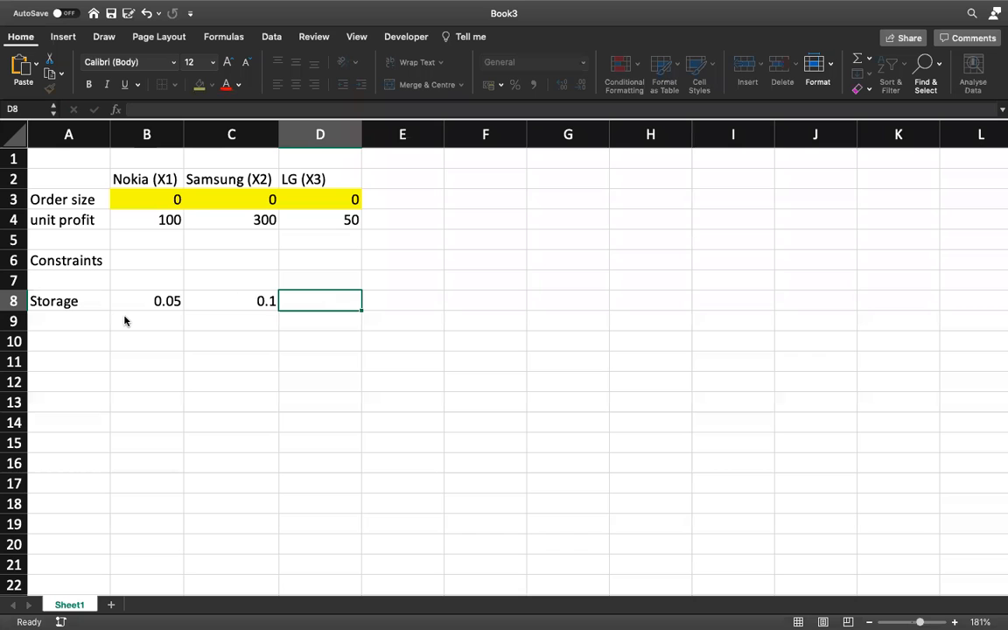
type("0.05")
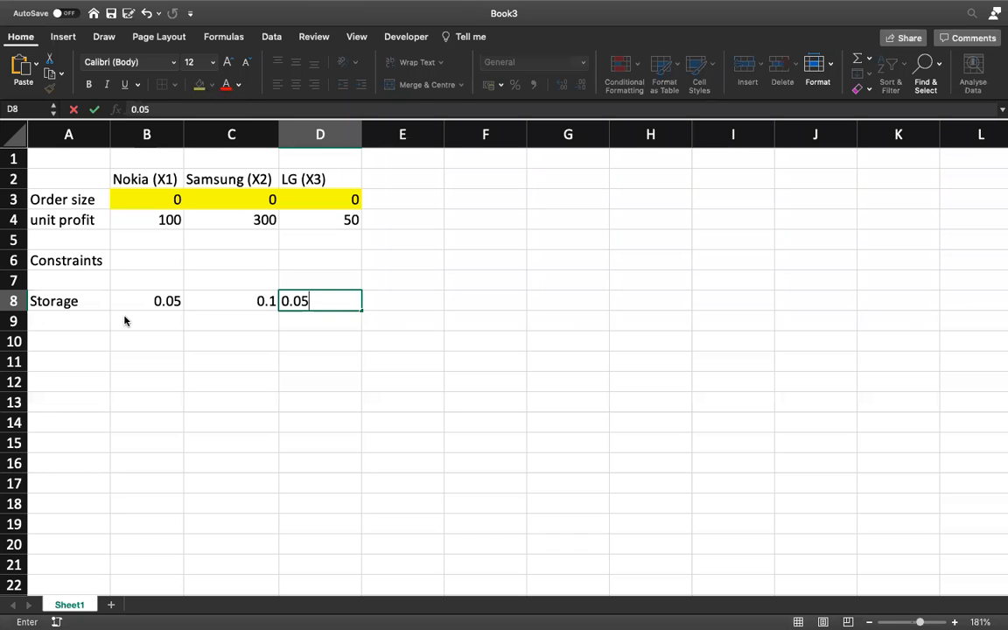
key("Tab")
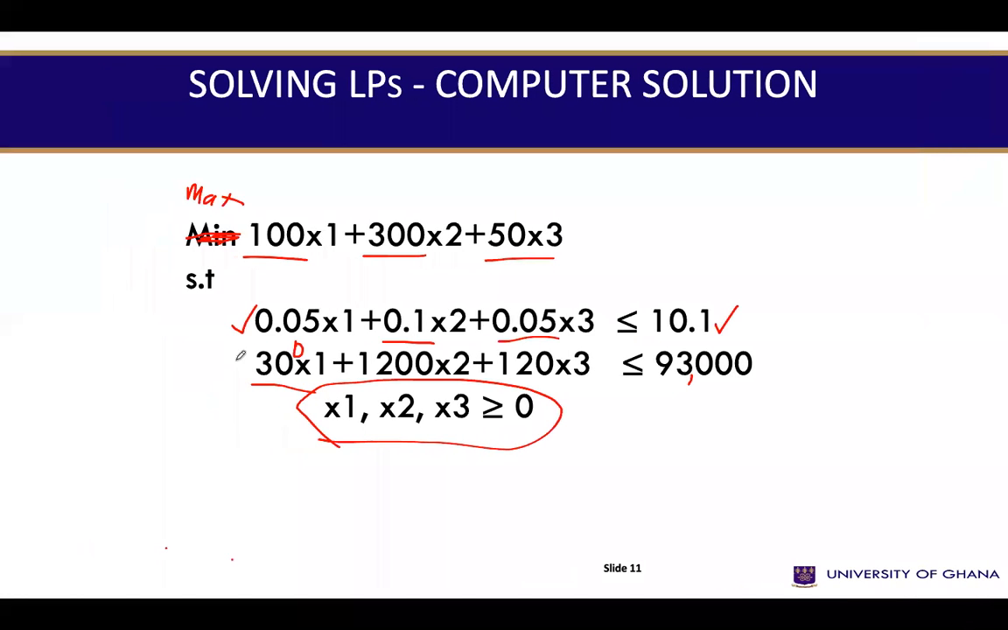
- Enter the column header "amount used" in E7 and the constraint sign <= in F8
key("Right")
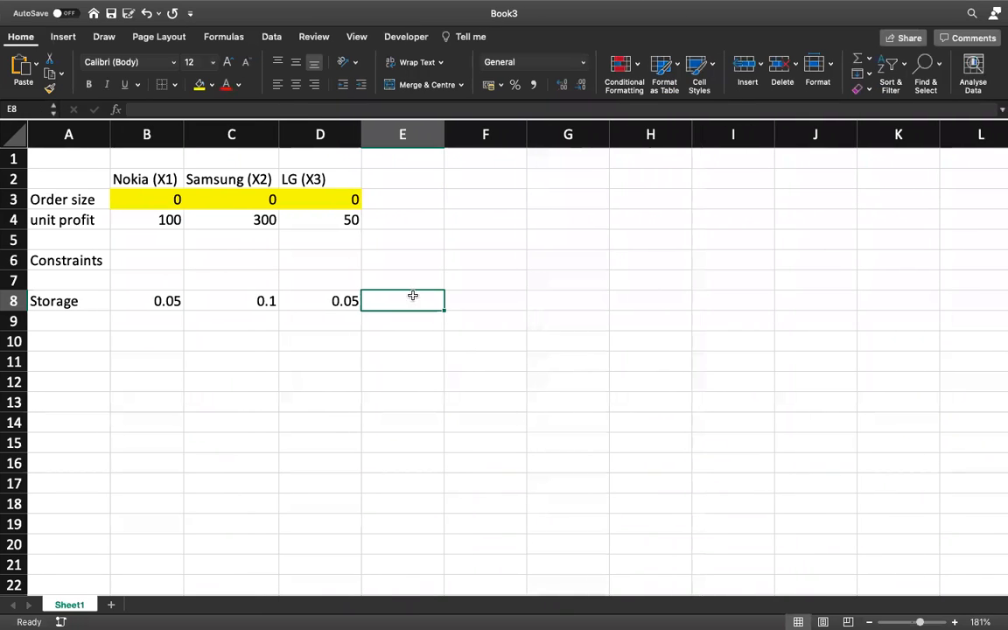
left_click(405, 278)
type("amount s")
key("BackSpace")
type("un")
key("BackSpace")
type("sed")
key("Tab")
key("Return")
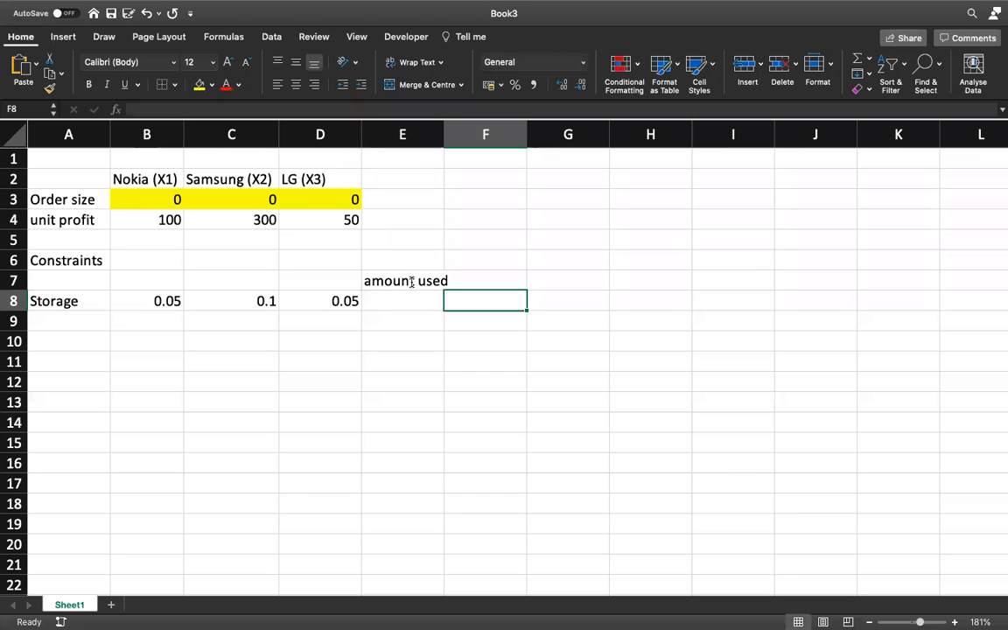
type("<=")
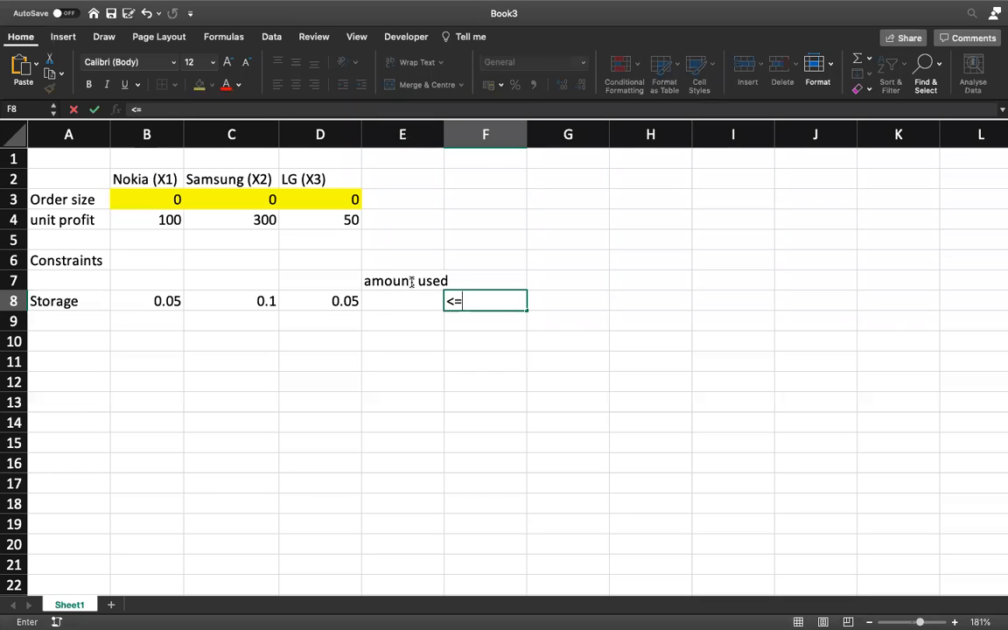
key("Tab")
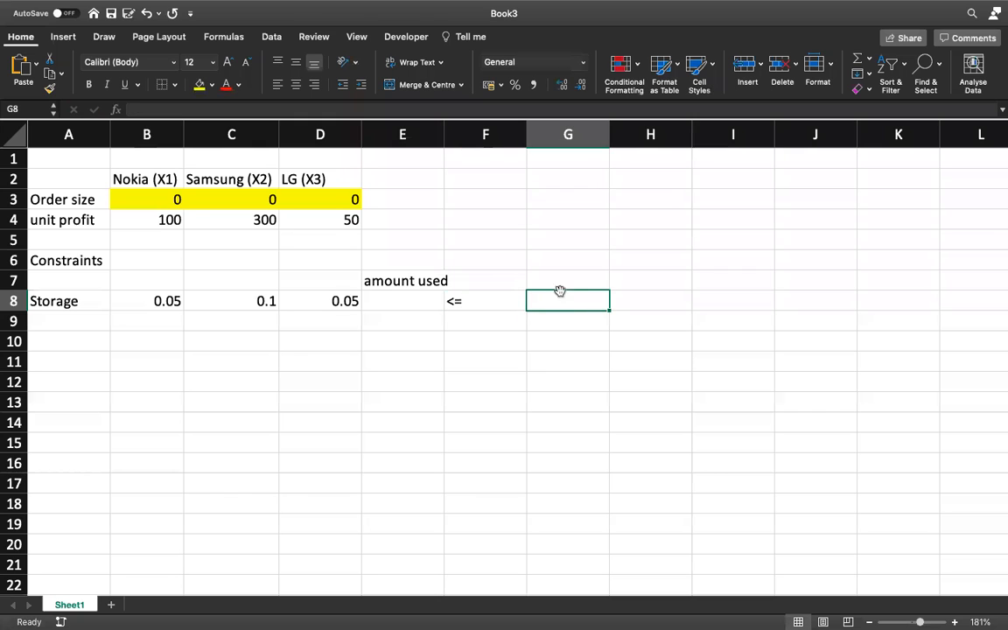
- Enter the column header "Available" in G7 and the storage limit 10.1 in G8, checking the limit on the slides
left_click(565, 280)
type("Ava")
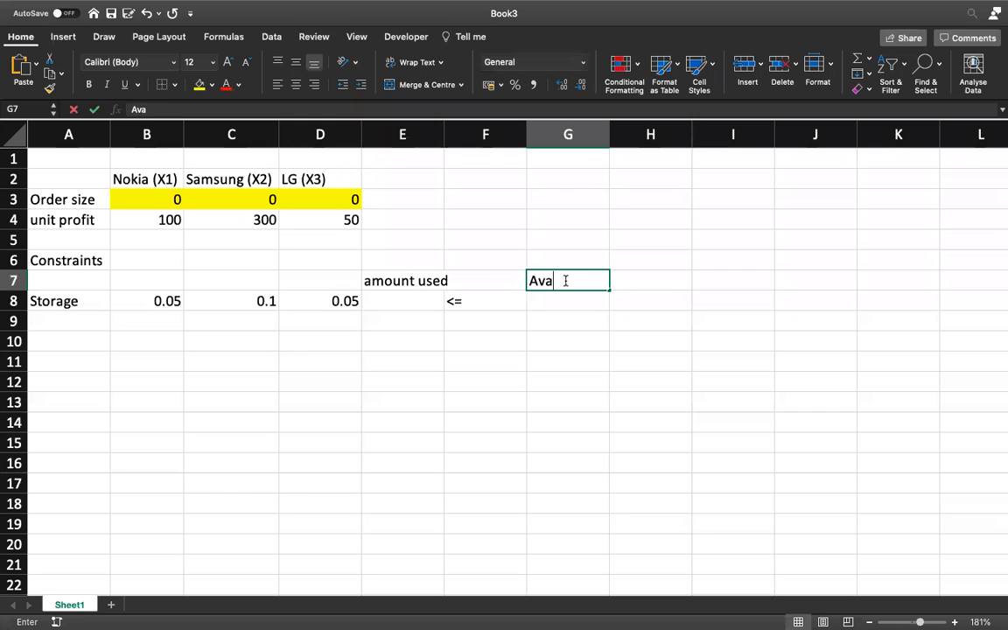
type("ilable")
left_click(559, 308)
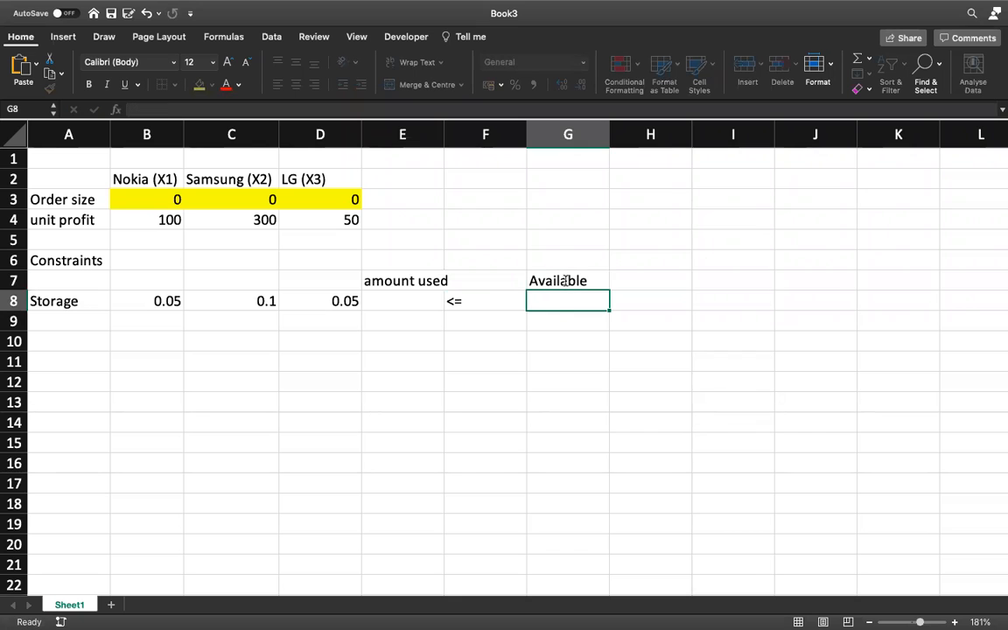
key("ctrl+Left")
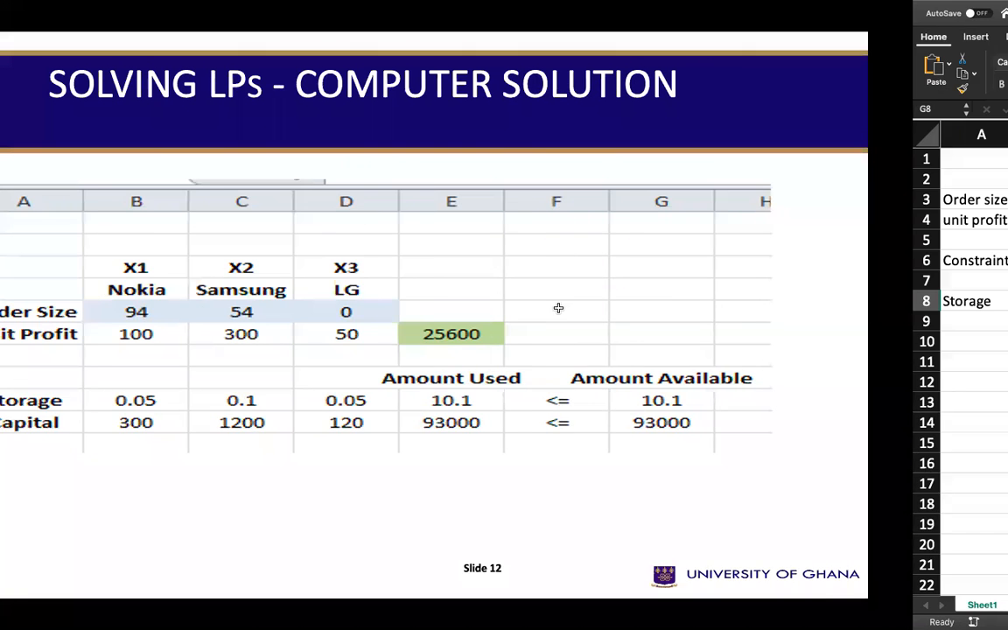
key("ctrl+Right")
type("10.1")
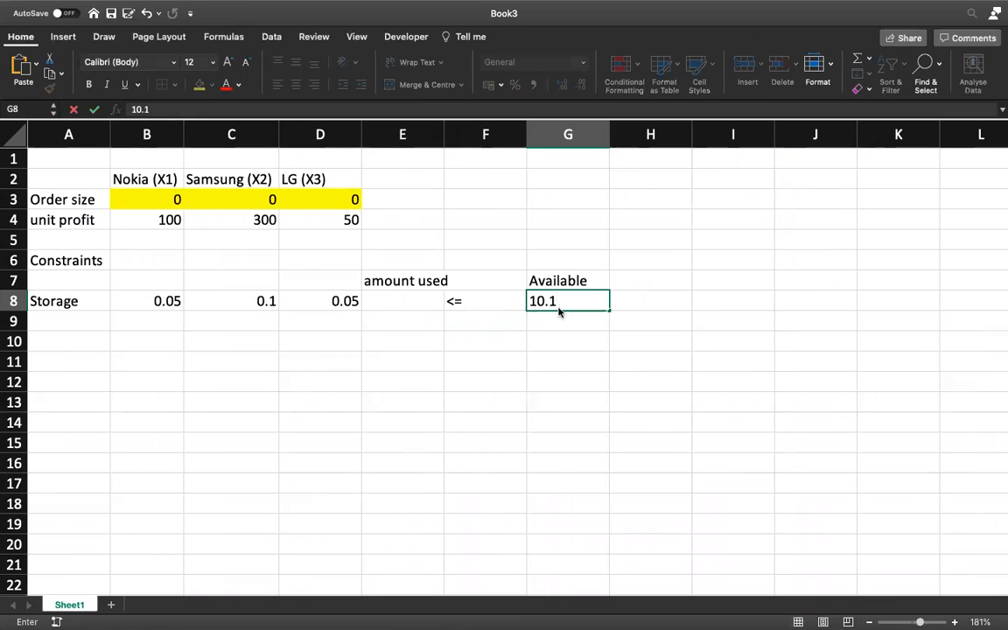
key("Return")
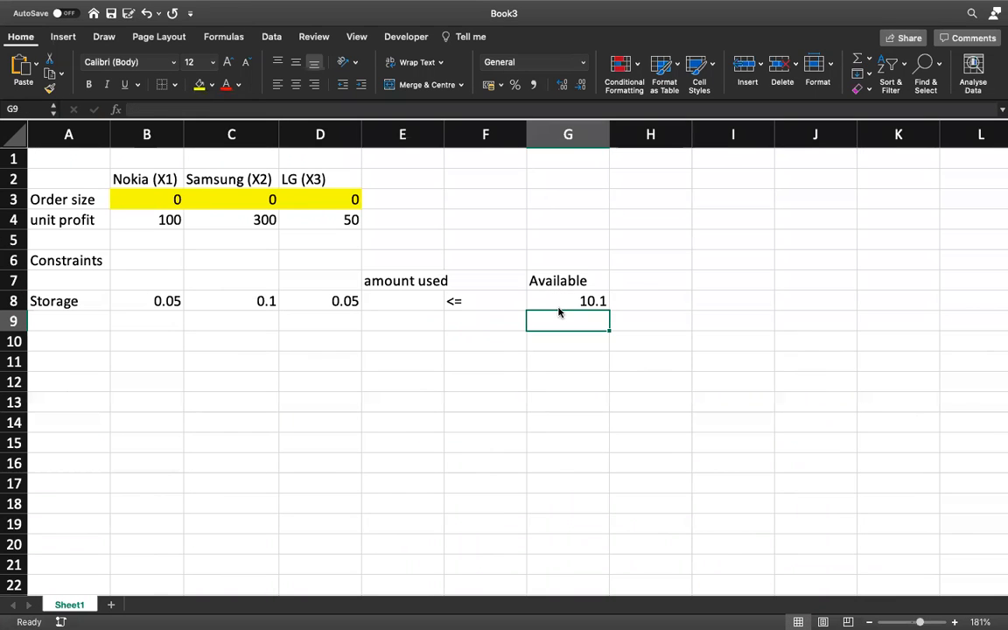
- Enter the row label "Capital" in cell A9, checking the name on the slides
left_click(76, 319)
key("ctrl+Left")
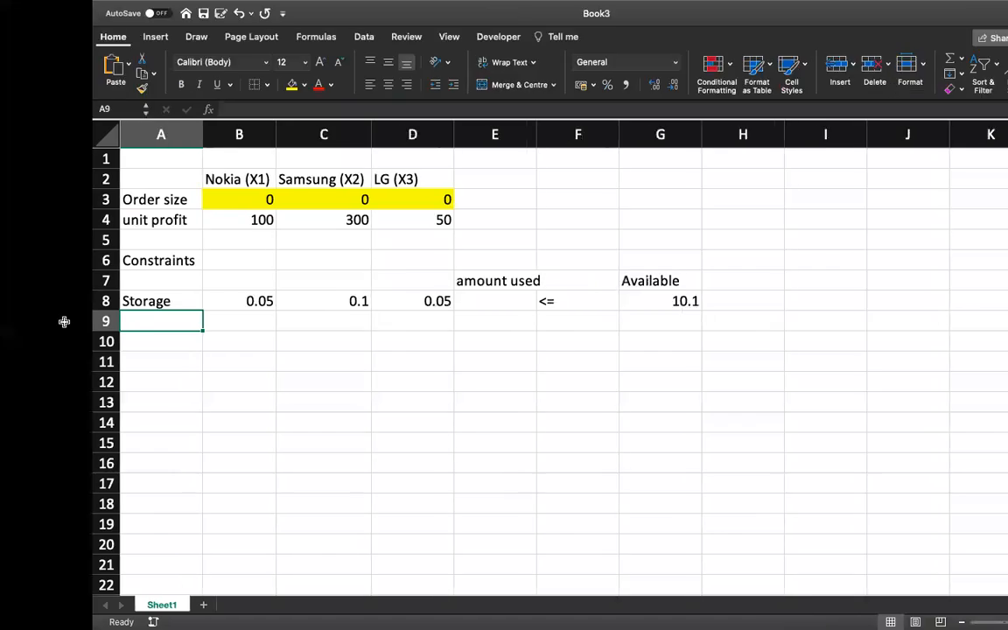
key("ctrl+Right")
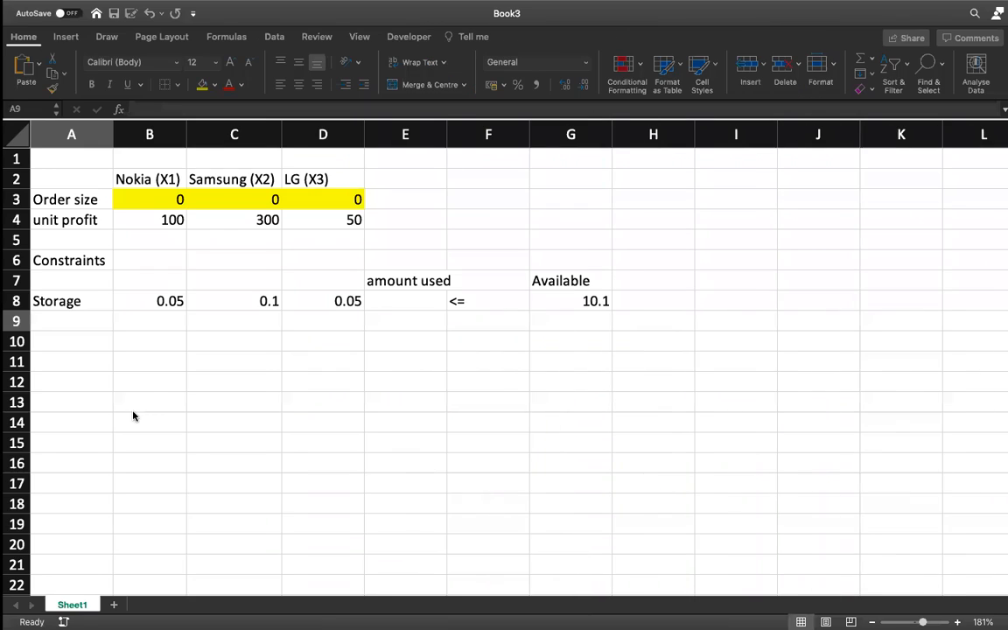
type("Capital")
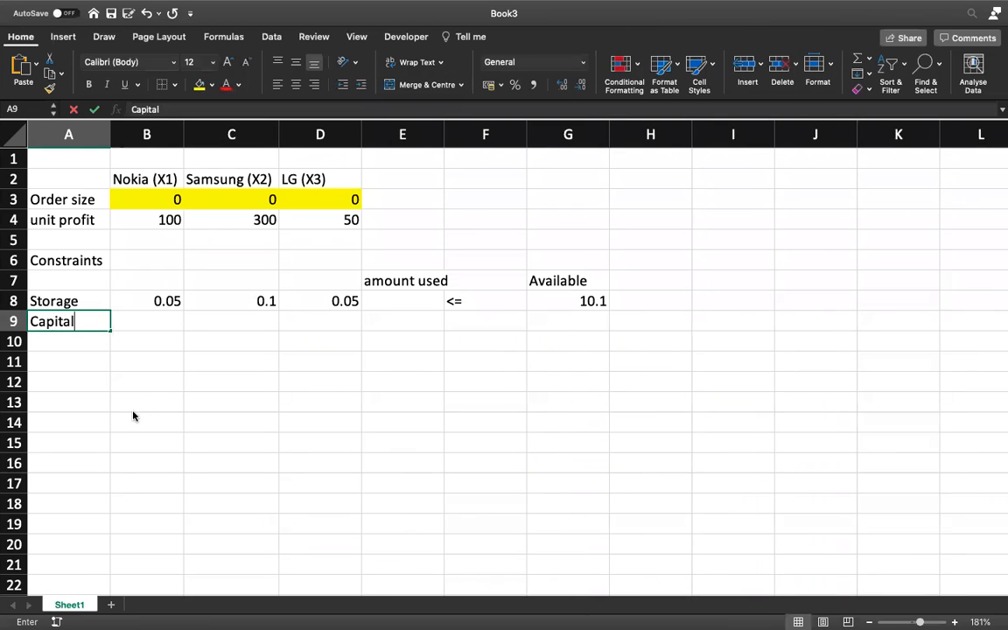
key("Tab")
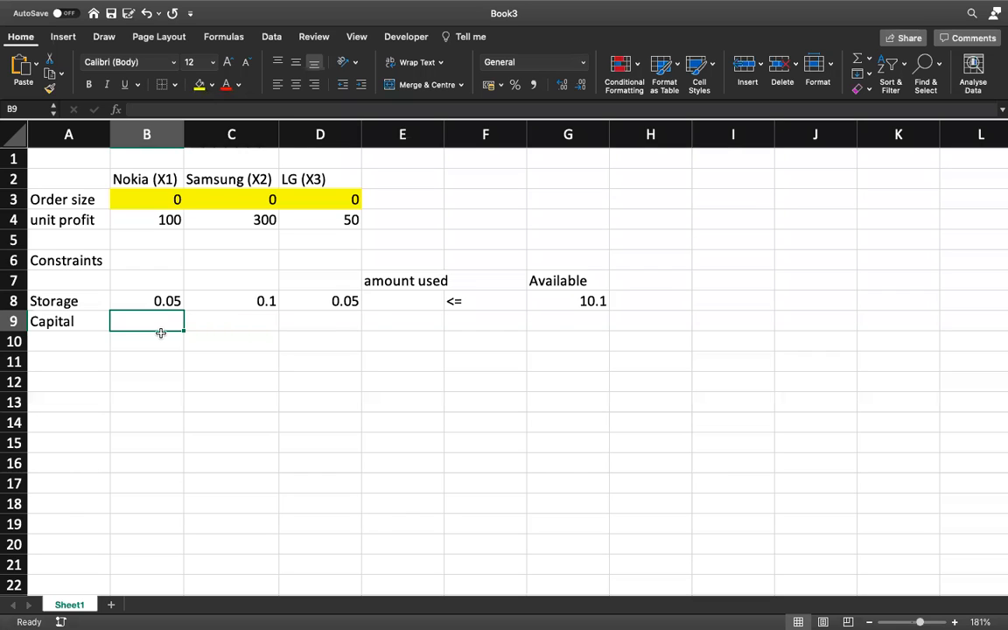
left_click_drag(132, 197, 130, 343)
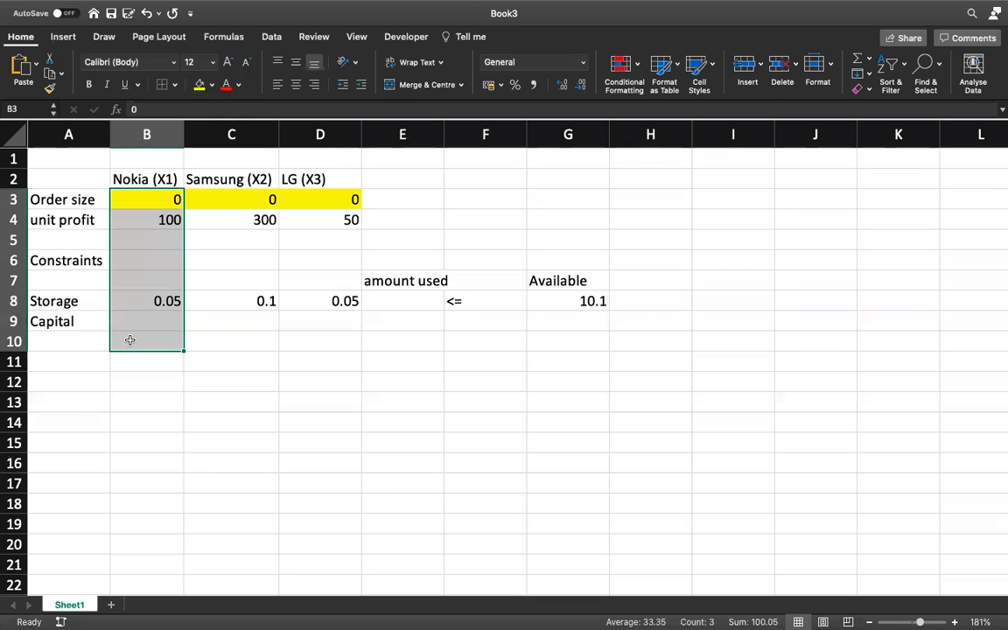
left_click(149, 137)
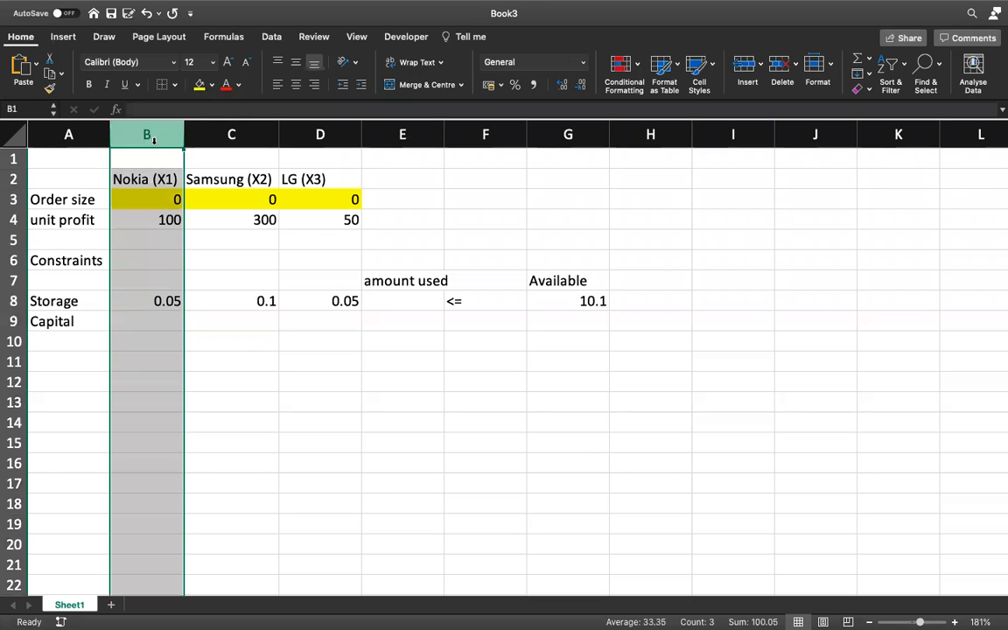
left_click(209, 130)
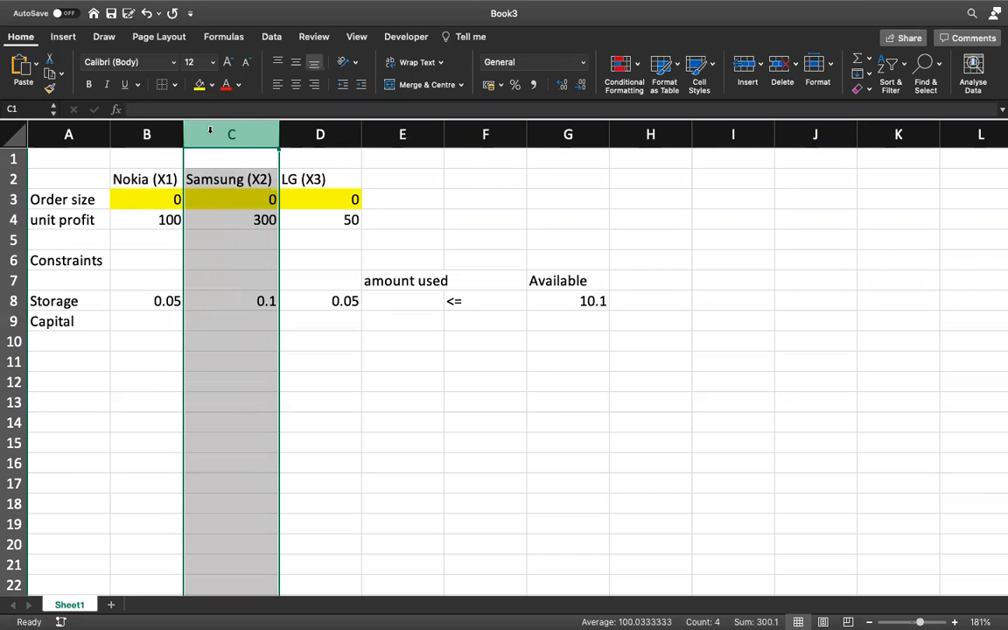
left_click(315, 138)
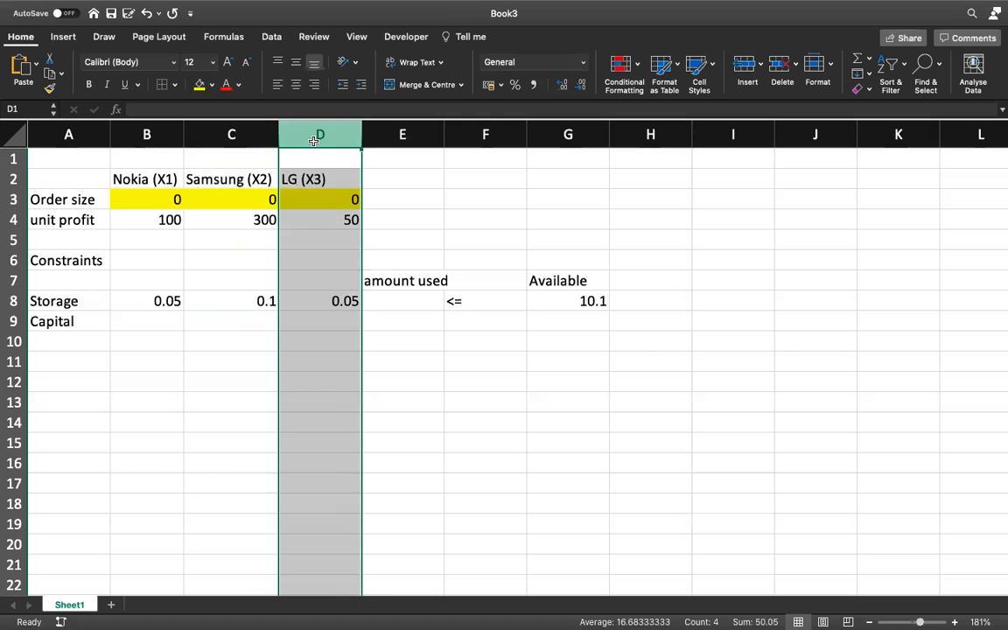
- Enter the capital coefficients 300, 1200 and 100 in B9:D9
left_click(144, 326)
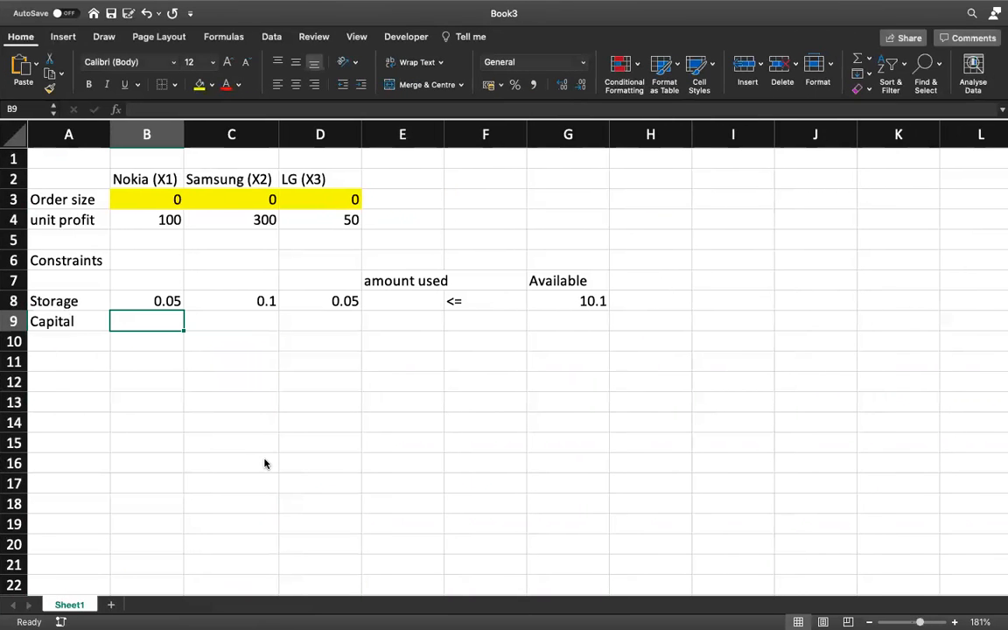
type("300")
key("Tab")
type("1200")
key("Tab")
type("100")
key("Tab")
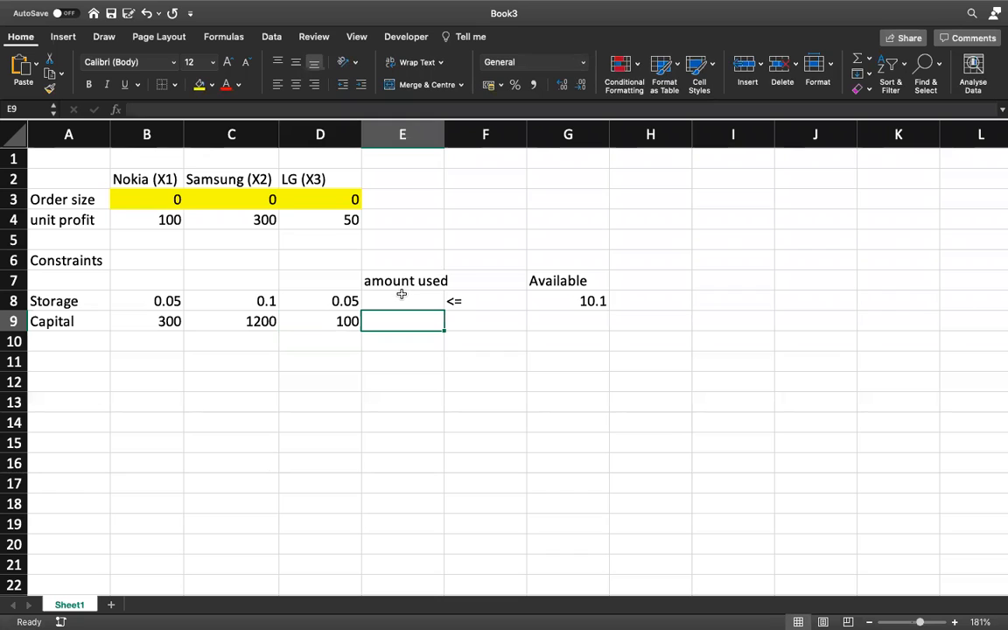
- Fill the amount used cells E8:E9 with light blue
left_click_drag(402, 295, 401, 322)
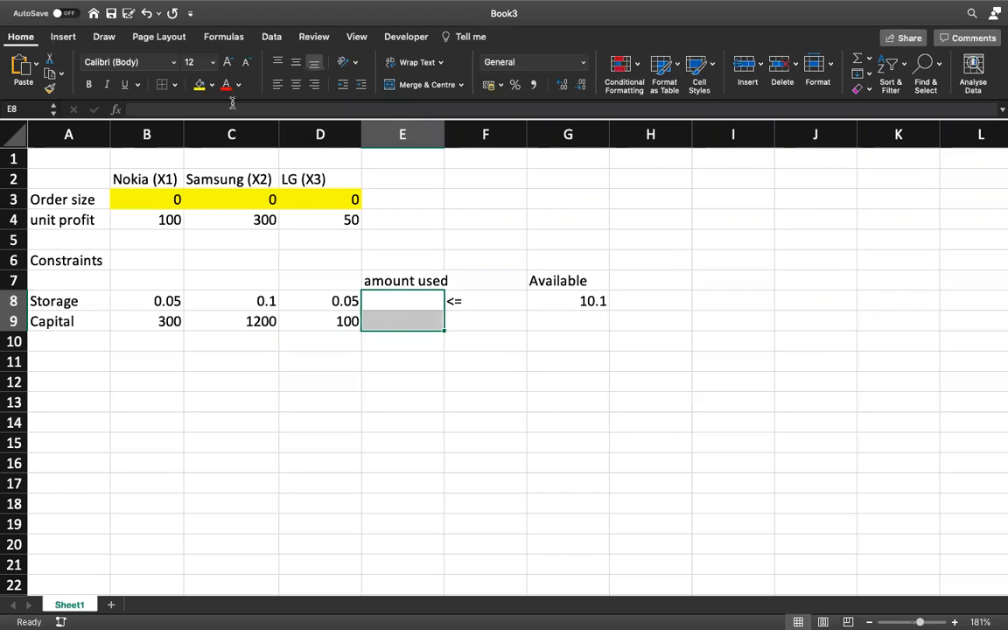
left_click(212, 84)
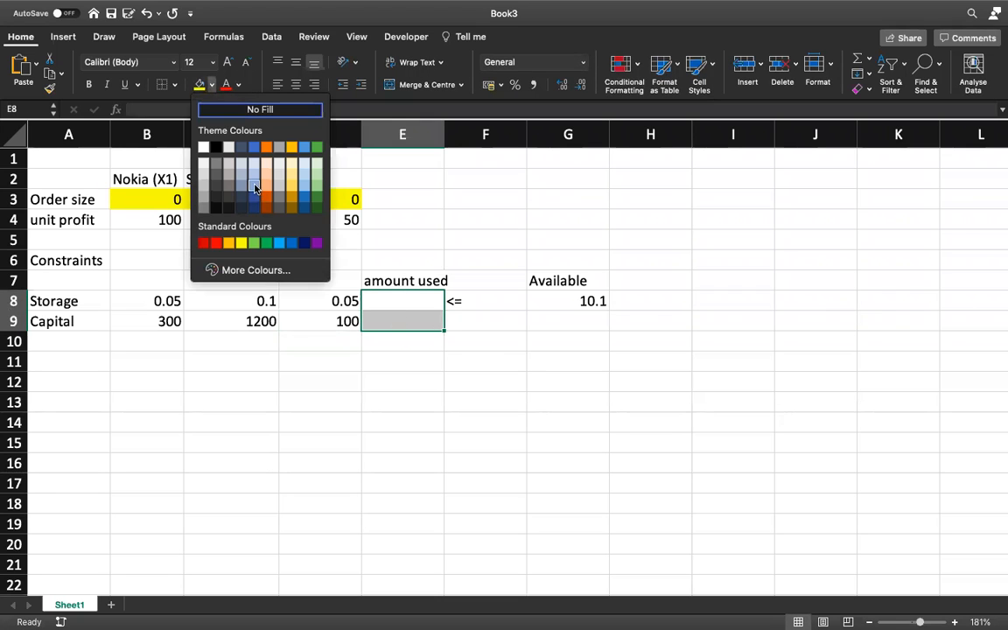
left_click(226, 163)
left_click(488, 298)
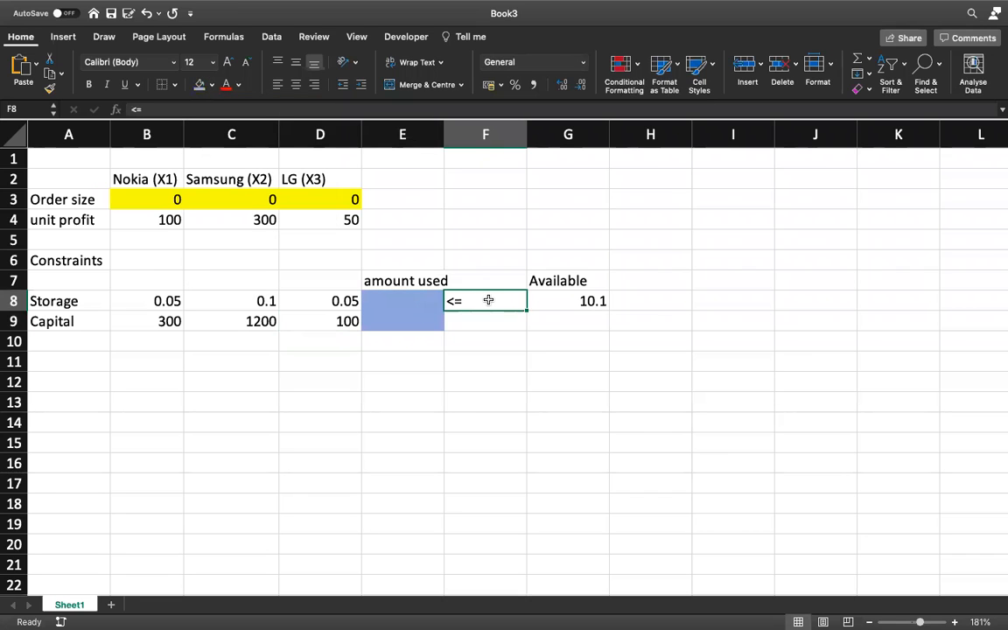
- Enter "<=" in F9 and the capital limit 93000 in G9, checking the limit on the slides
left_click(479, 322)
type("<=")
left_click(568, 320)
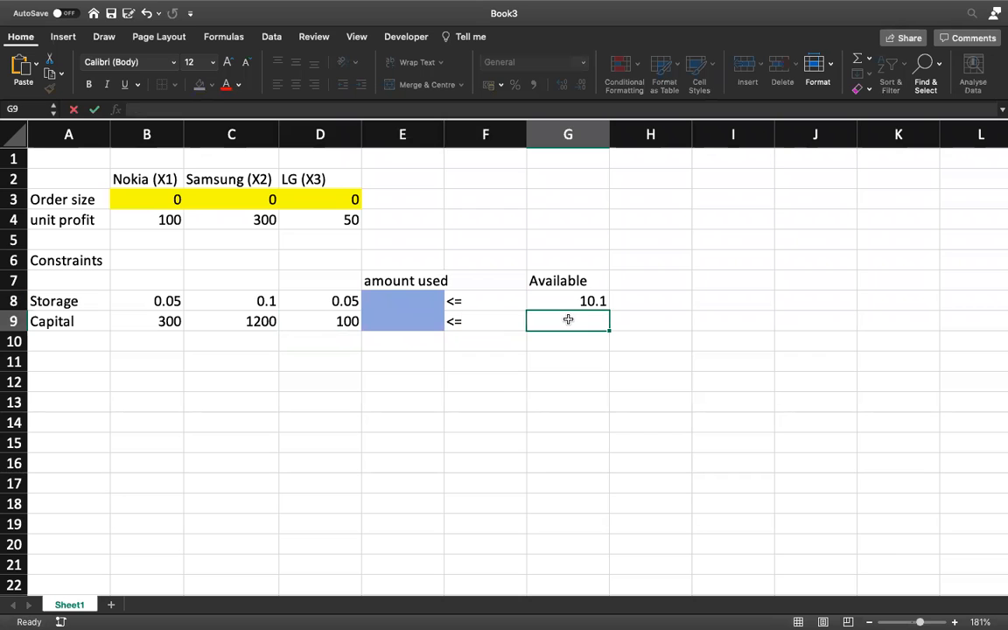
key("ctrl+Left")
key("ctrl+Right")
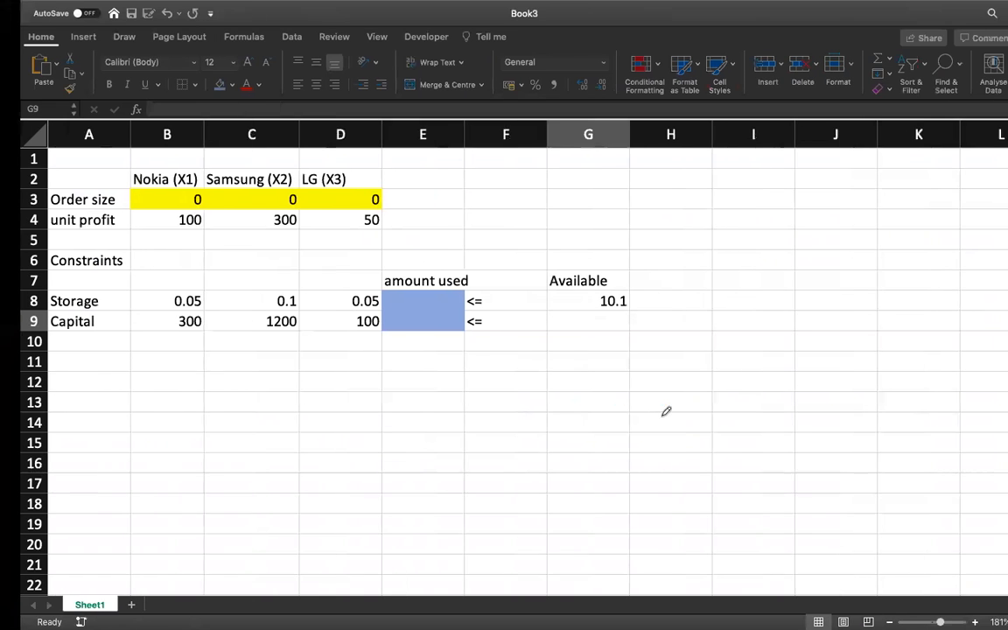
type("93000")
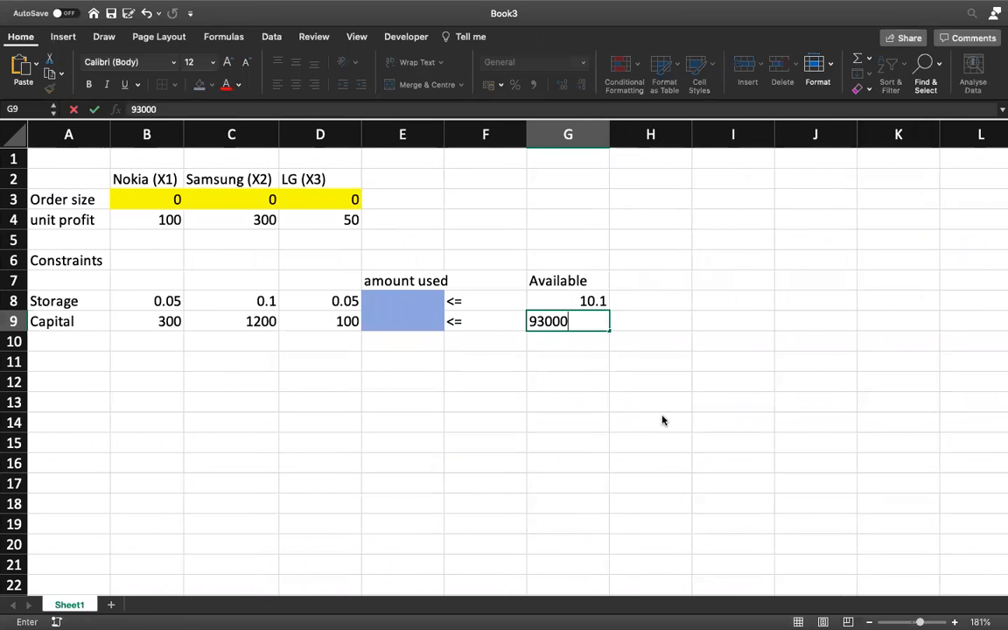
key("Return")
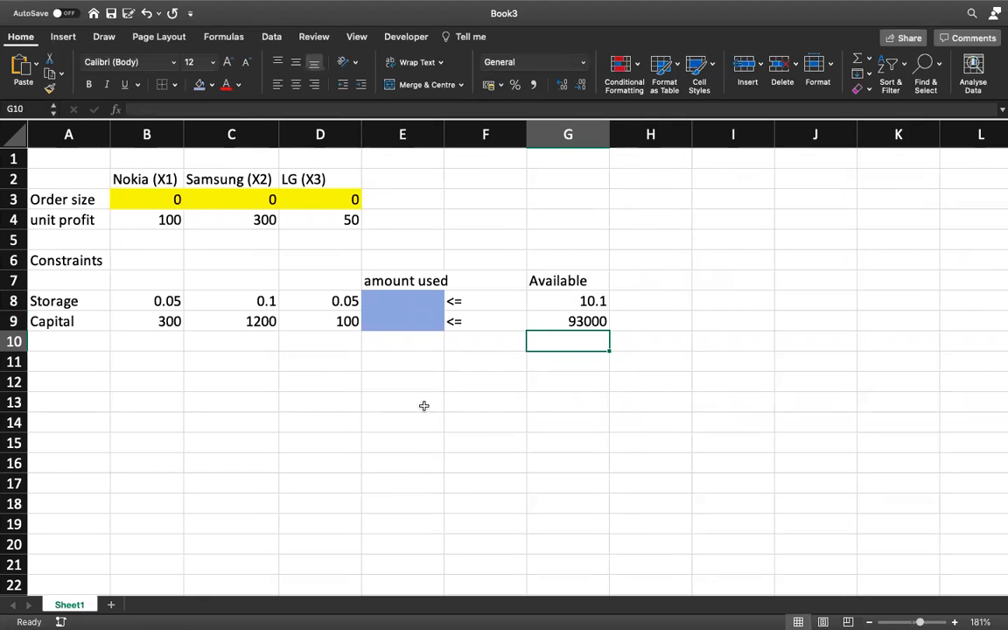
left_click(339, 422)
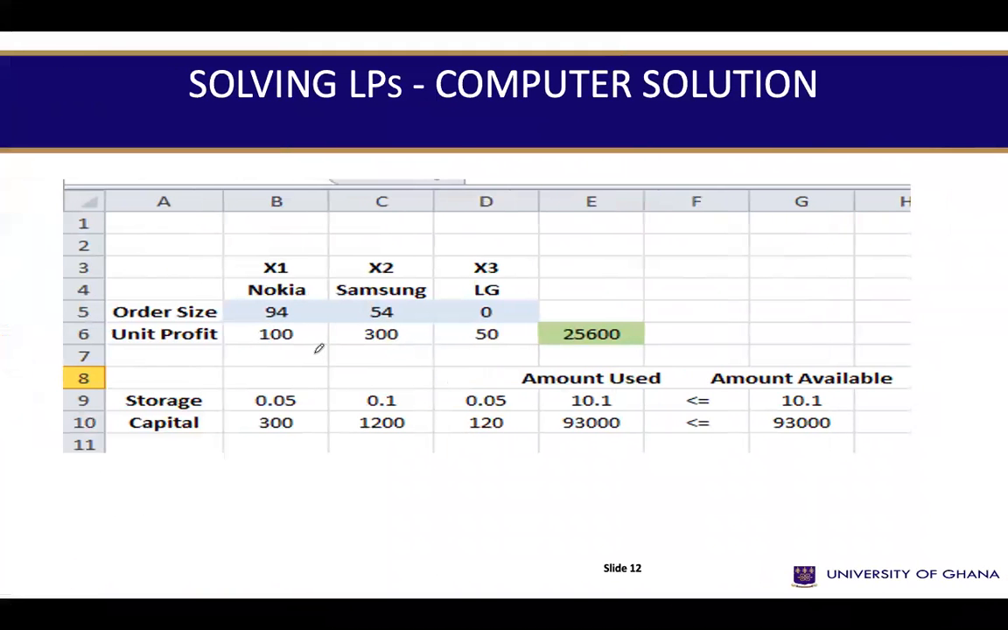
- Check the model on the slides, enter the label "objective function" in E3 and widen column E to fit it
key("Left")
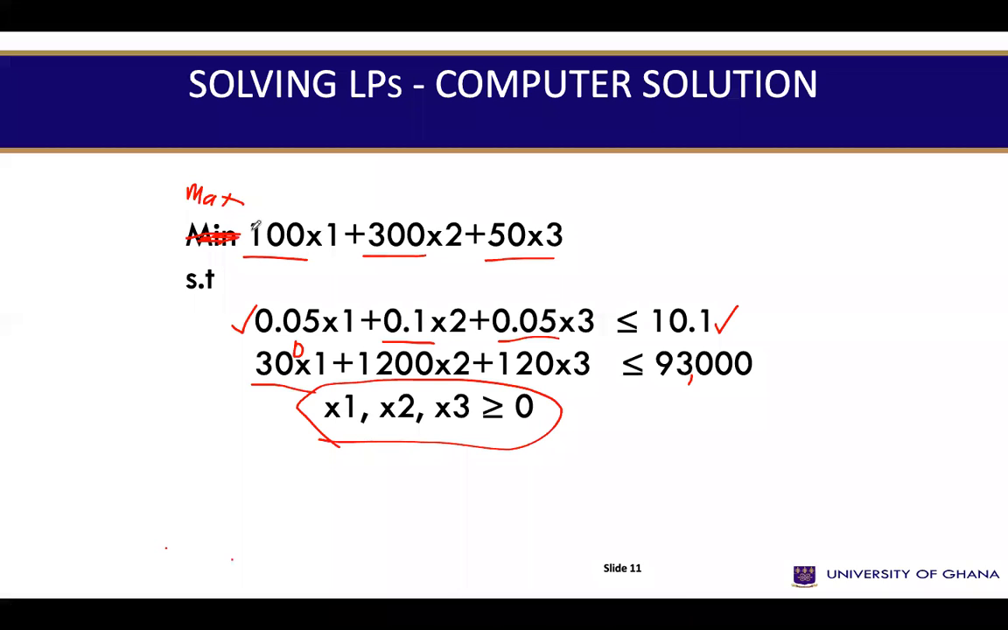
key("ctrl+Right")
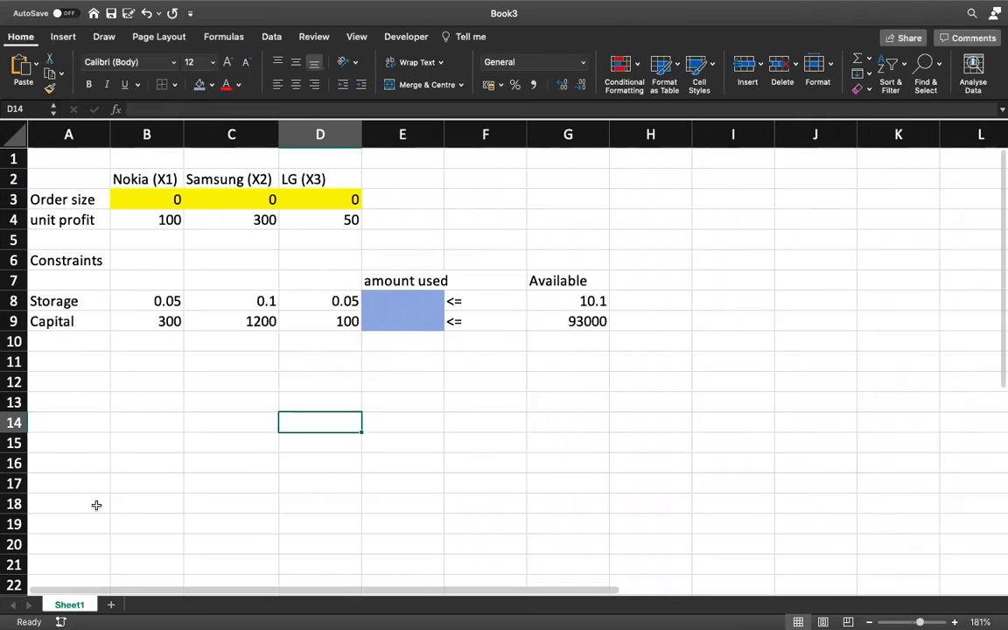
key("ctrl+Left")
key("Right")
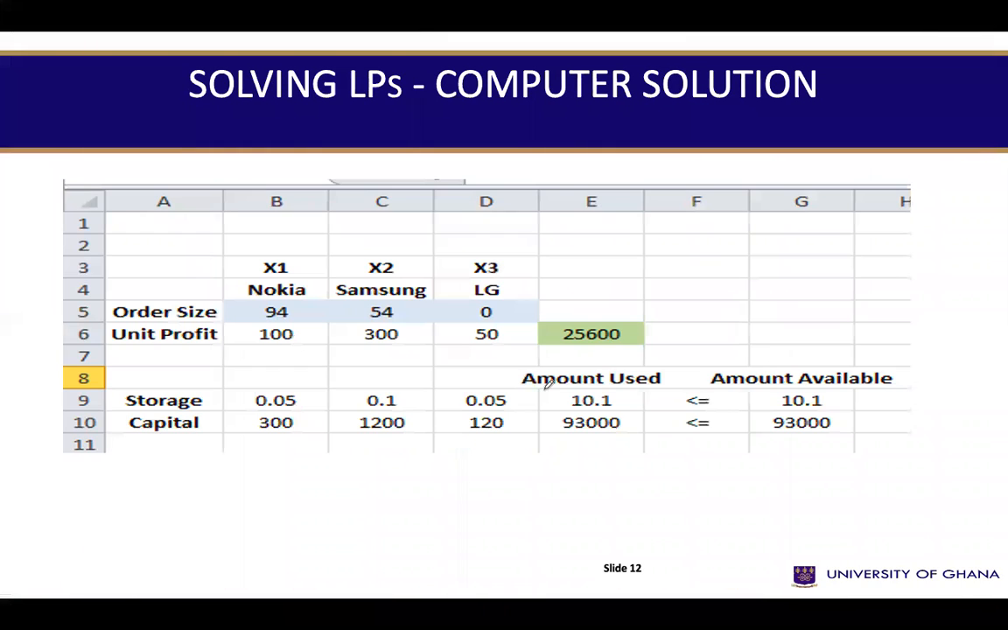
key("ctrl+Right")
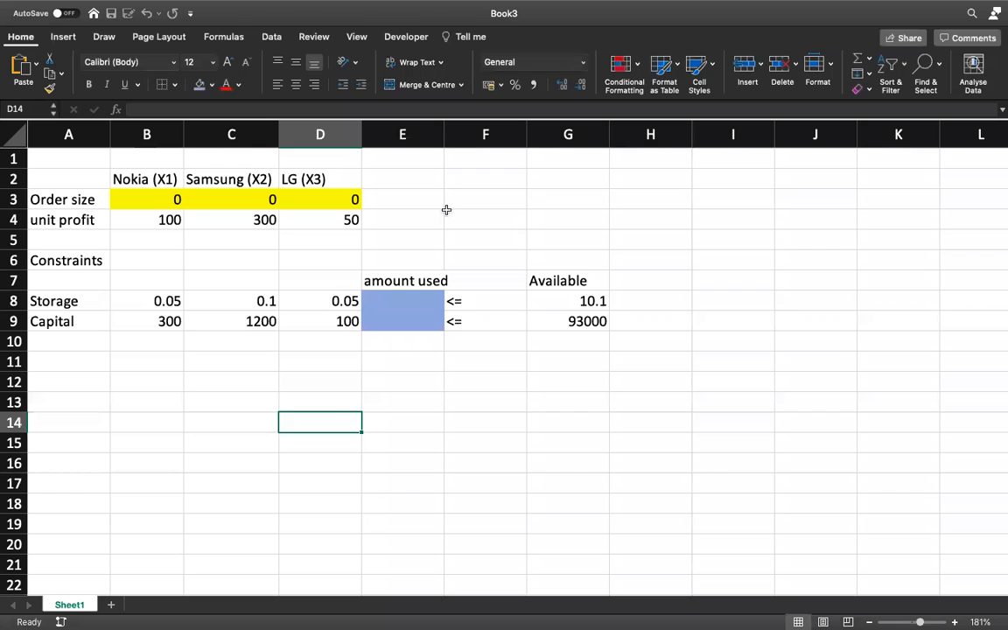
left_click(399, 200)
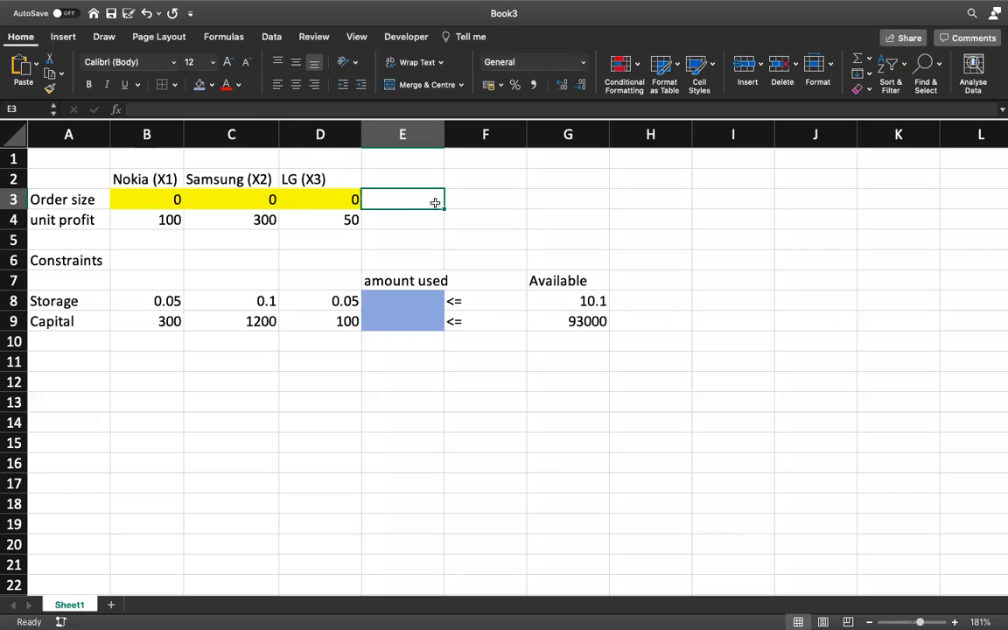
type("objectiv")
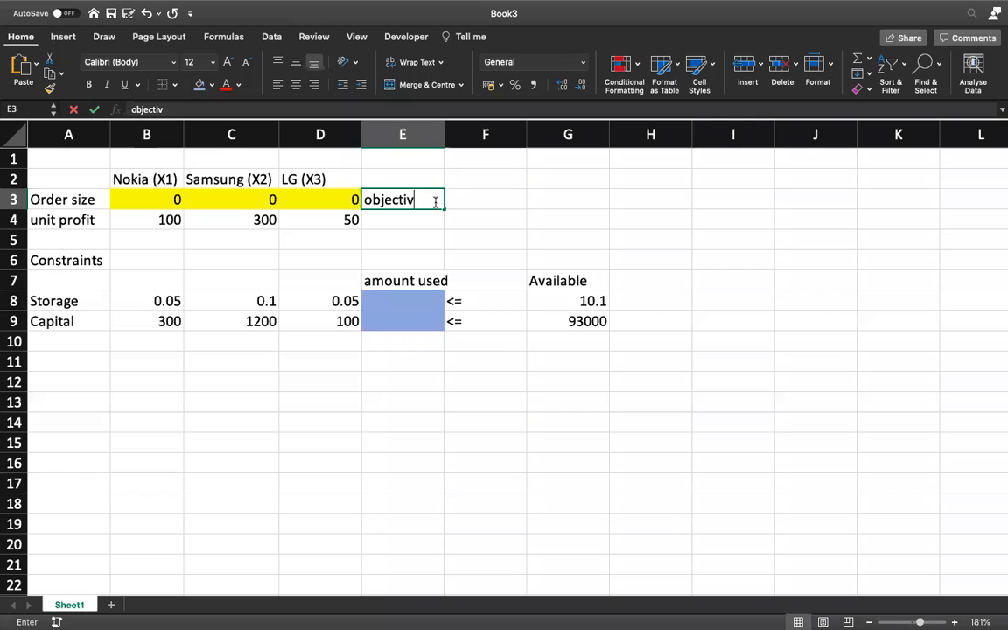
type("e function")
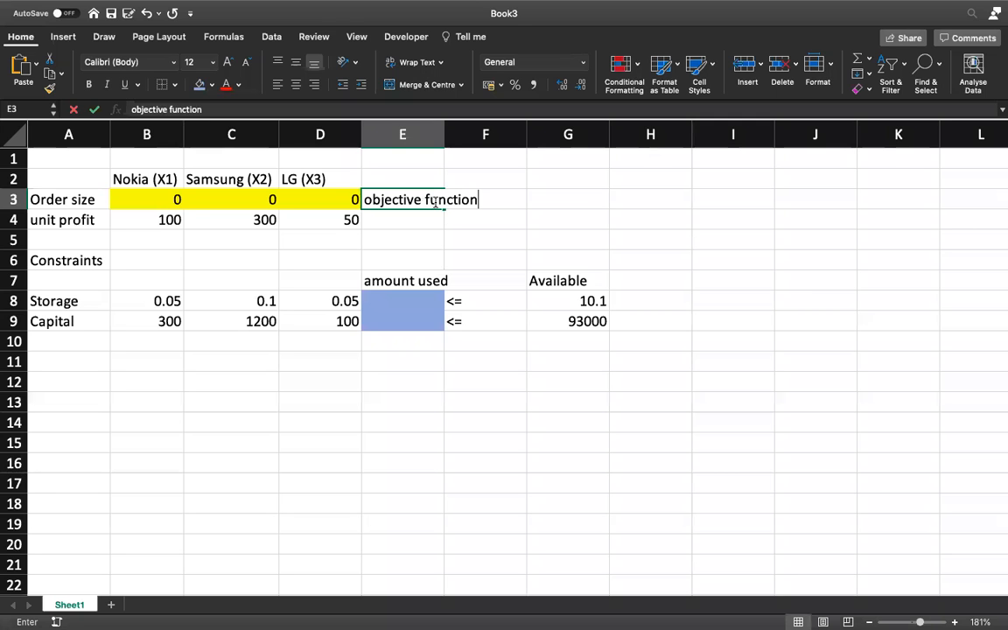
left_click(404, 221)
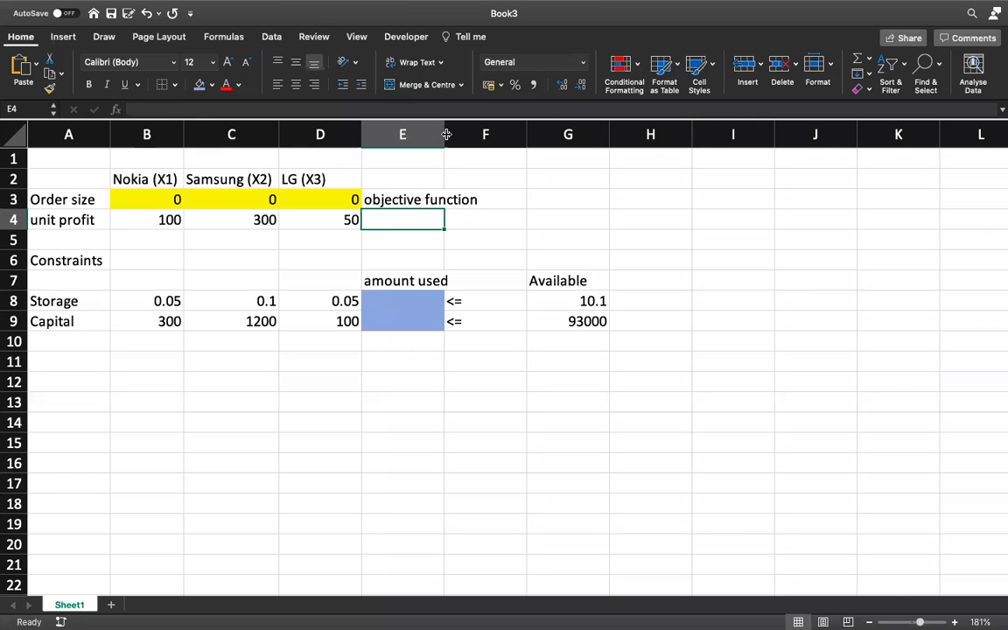
left_click_drag(443, 134, 481, 134)
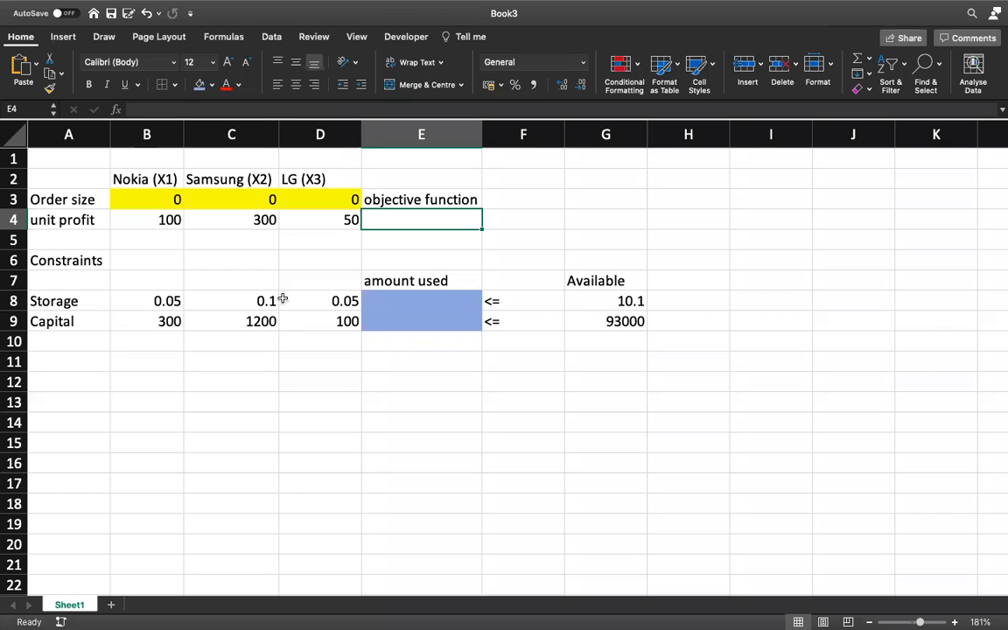
- Set the LG unit profit in D4 to 120
left_click(298, 202)
left_click(309, 224)
type("120")
key("Return")
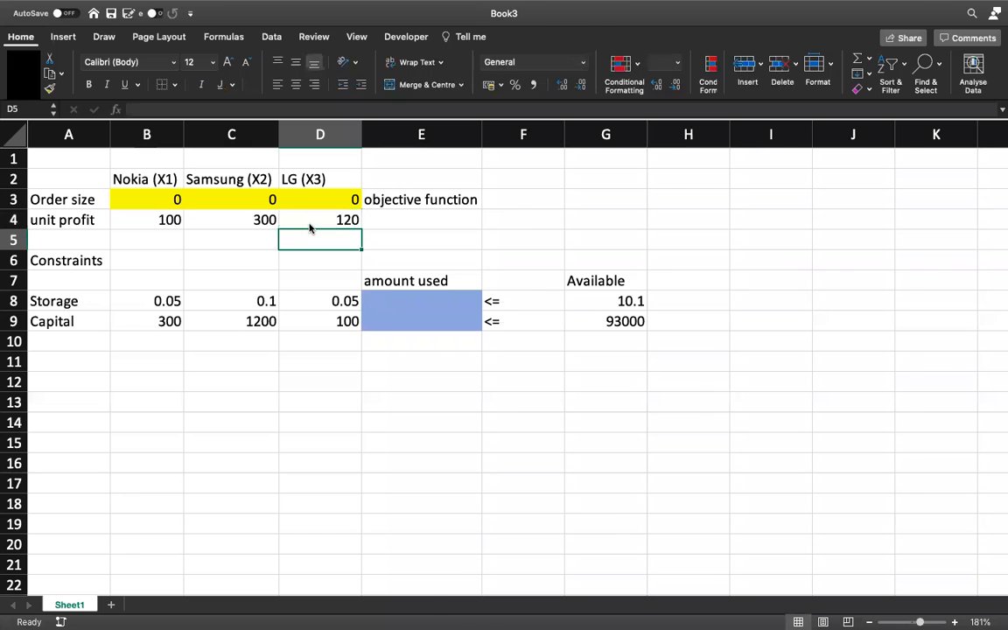
- Check the LG coefficients on the slides and set the LG unit profit in D4 back to 50
key("ctrl+Left")
key("ctrl+Left")
key("ctrl+Right")
key("Left")
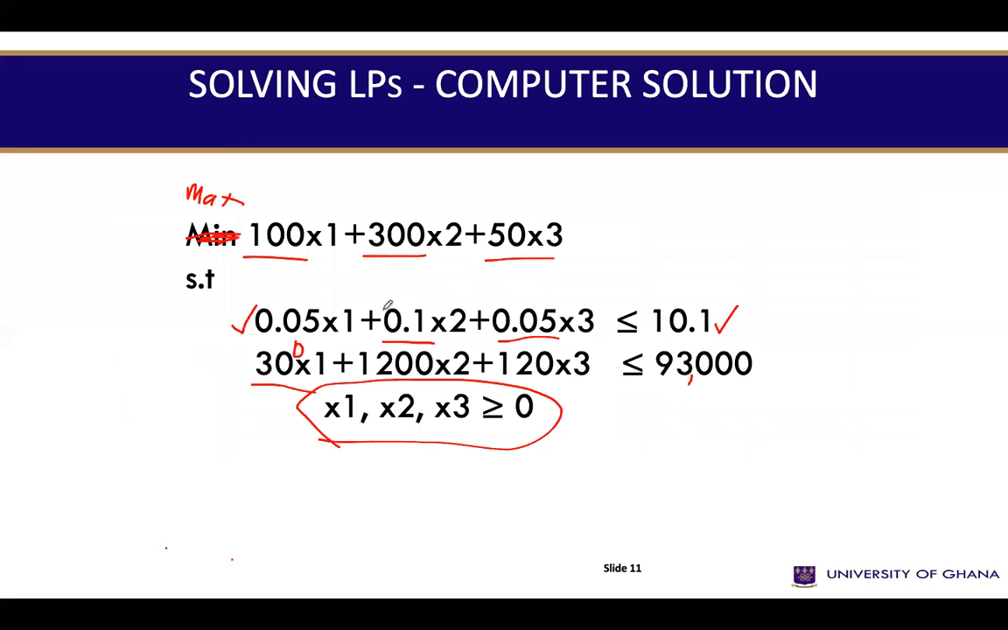
key("Right")
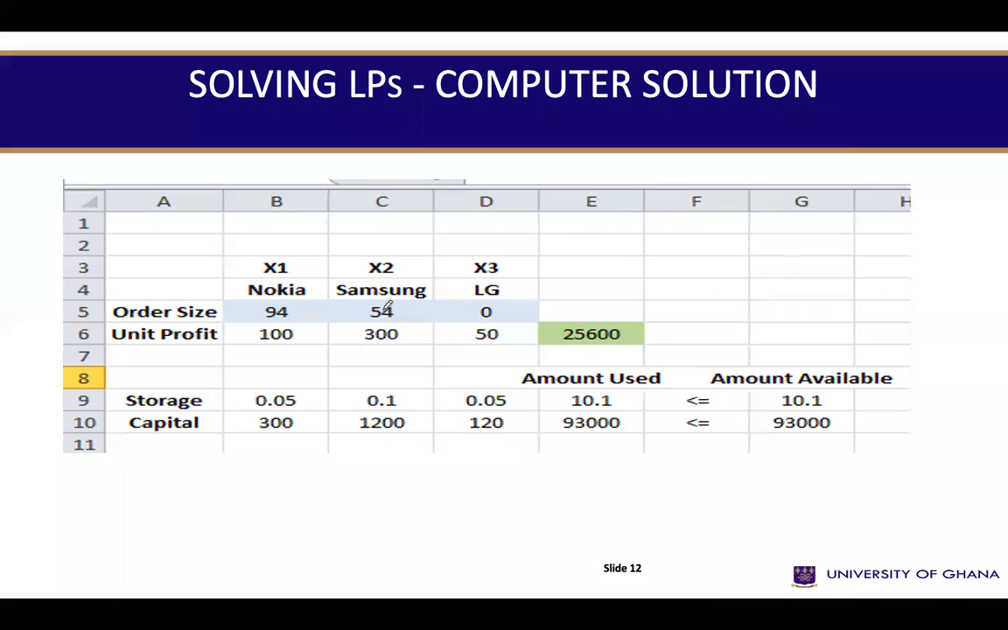
key("ctrl+Right")
left_click(336, 218)
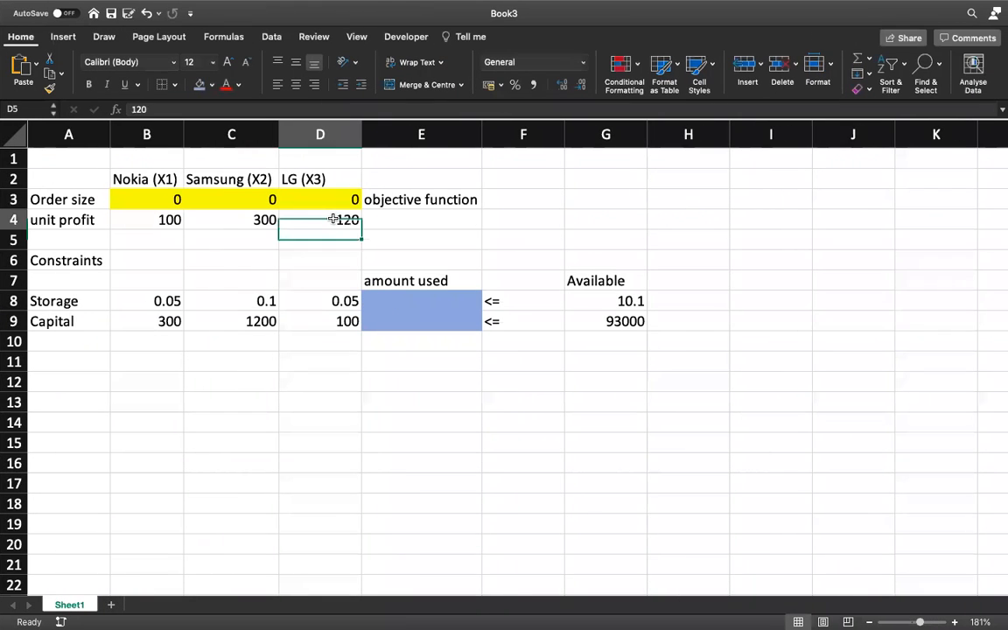
type("50")
key("Return")
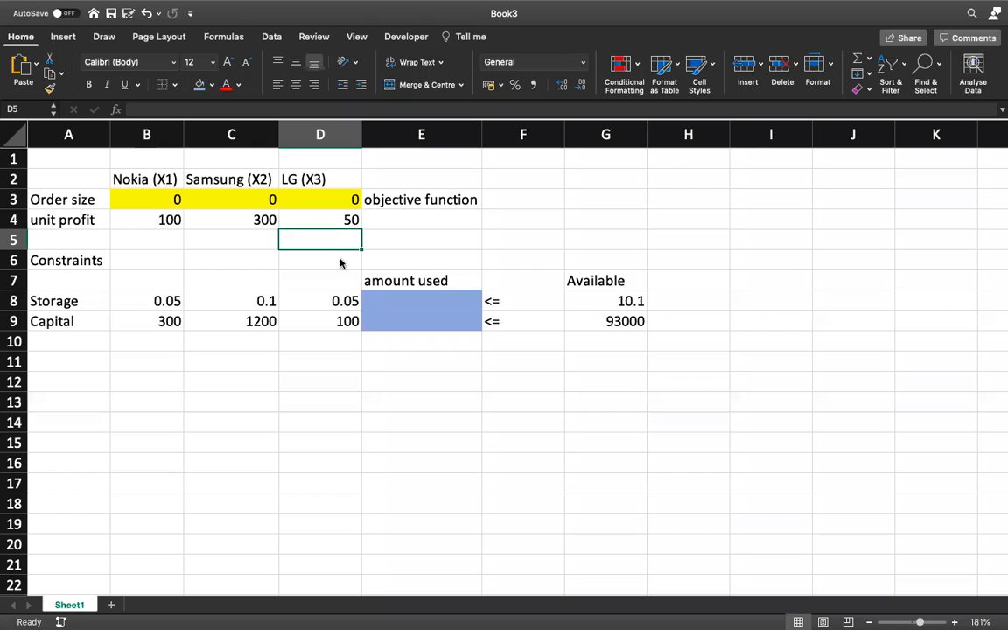
- Set the LG capital coefficient in D9 to 120
left_click(339, 322)
type("120")
key("Return")
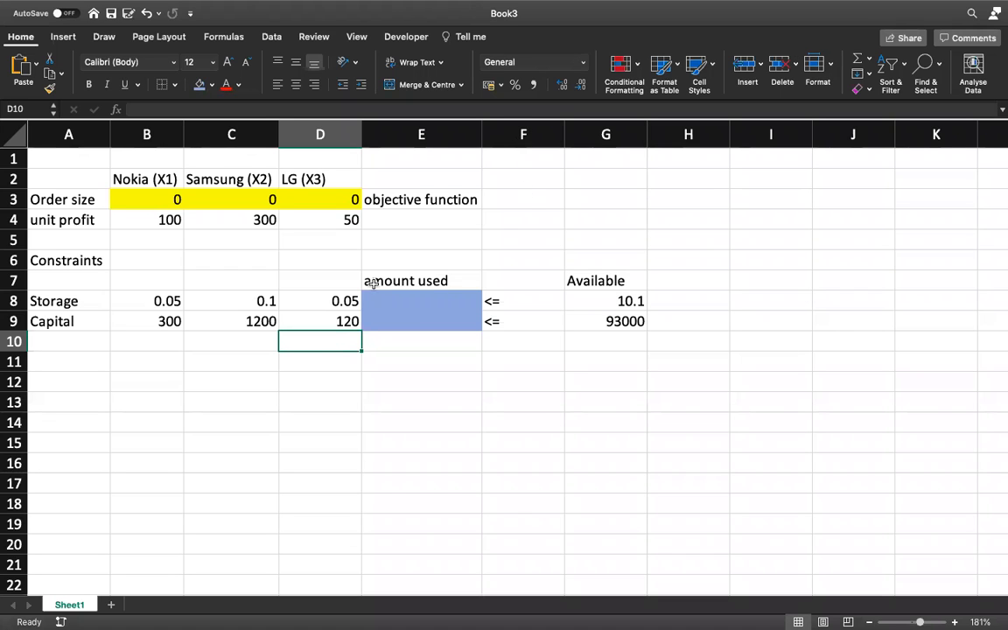
- Switch to the slides, circle the objective function 100x1+300x2+50x3 in pen and mark the constraints below it
left_click(270, 420)
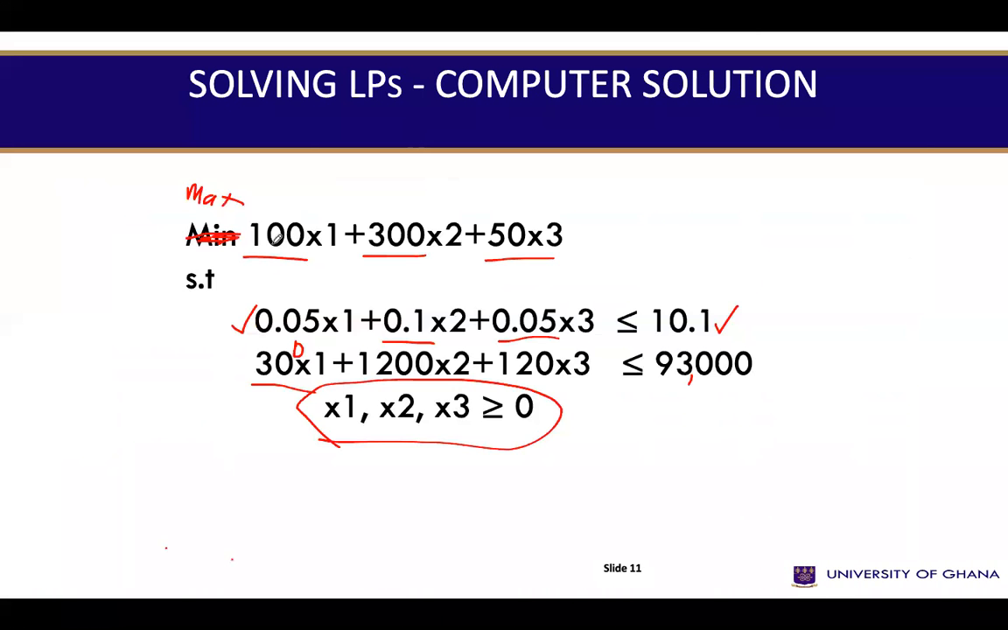
mouse_move(258, 262)
left_mouse_down()
mouse_move(613, 233)
mouse_move(337, 194)
mouse_move(229, 210)
mouse_move(258, 260)
left_mouse_up()
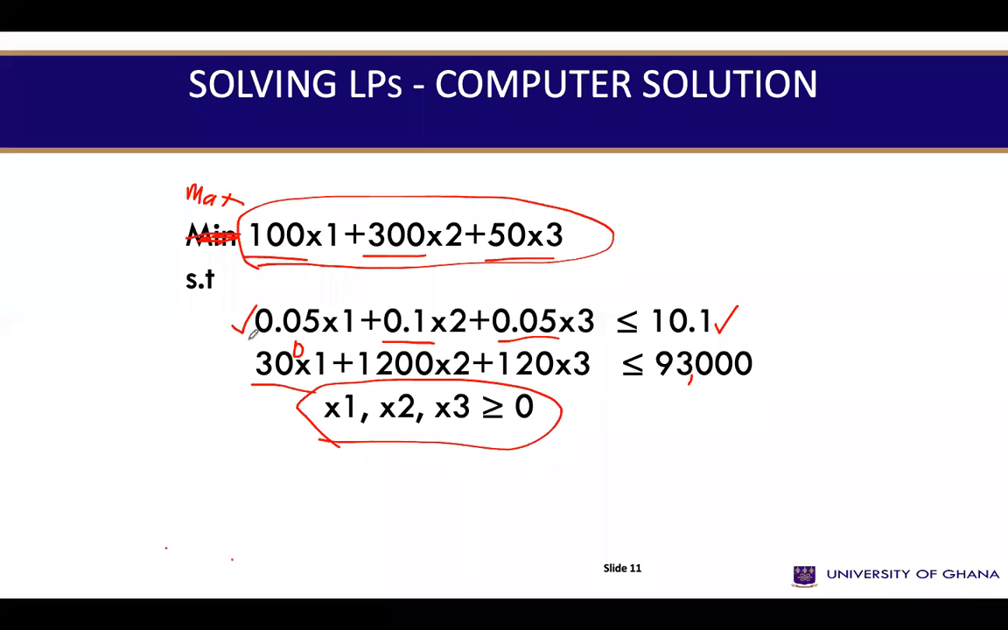
mouse_move(252, 333)
left_mouse_down()
mouse_move(297, 343)
mouse_move(473, 342)
mouse_move(613, 319)
mouse_move(396, 272)
mouse_move(210, 289)
mouse_move(254, 311)
left_mouse_up()
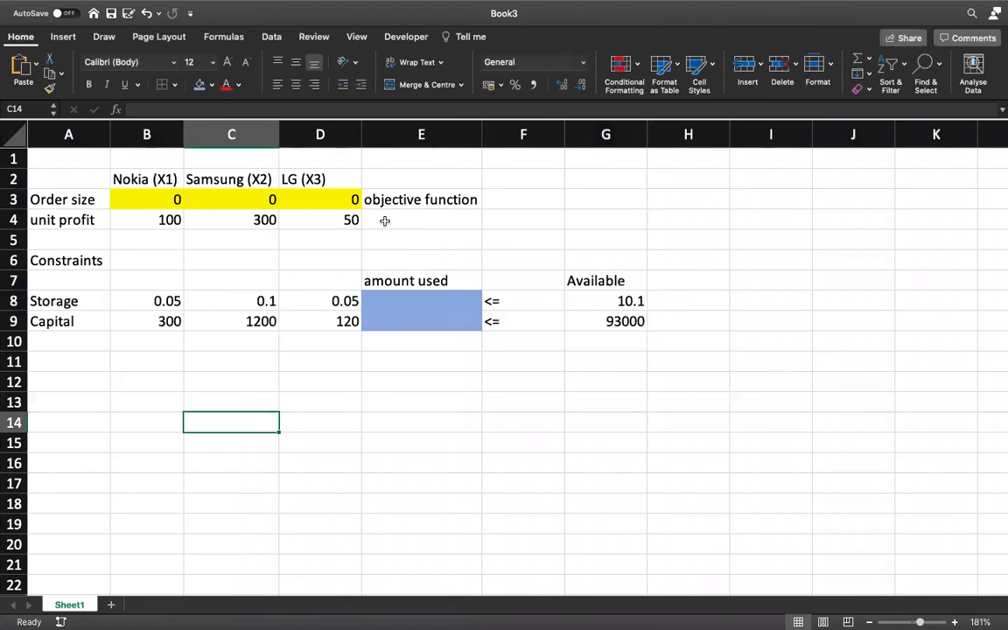
left_click(385, 221)
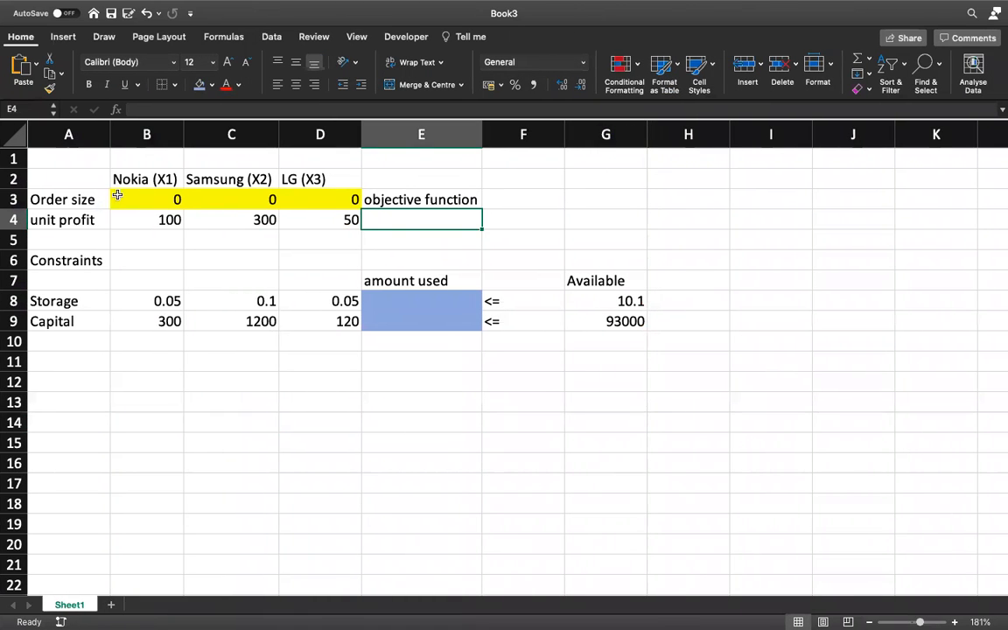
left_click_drag(142, 199, 310, 195)
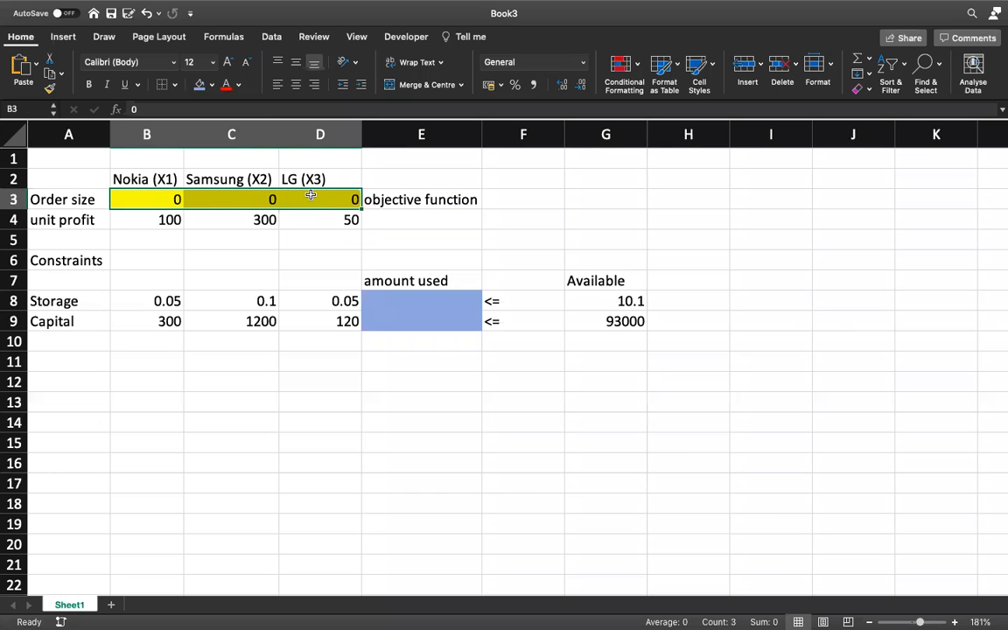
left_click(242, 233)
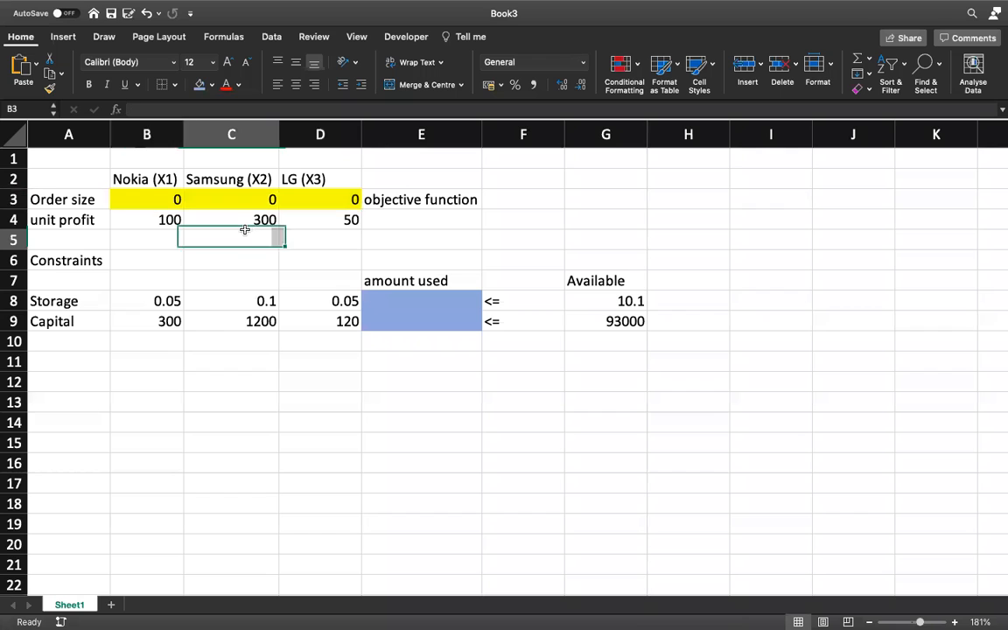
left_click(151, 199)
left_click(219, 200)
left_click(317, 199)
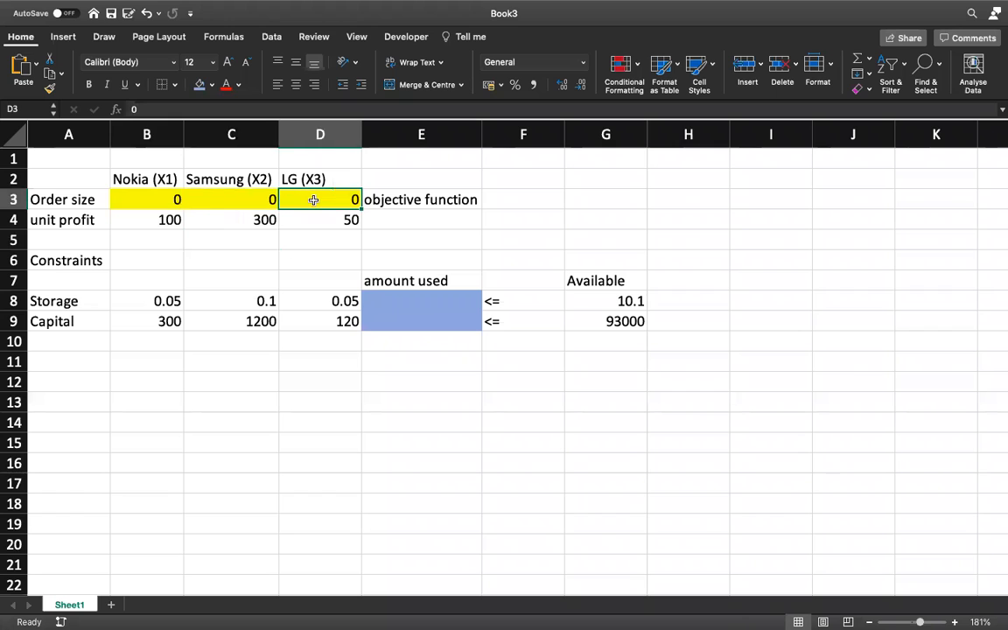
- Enter X1 as the Nokia order size in B3 and set the cell back to 0
left_click(161, 202)
type("X1")
key("Return")
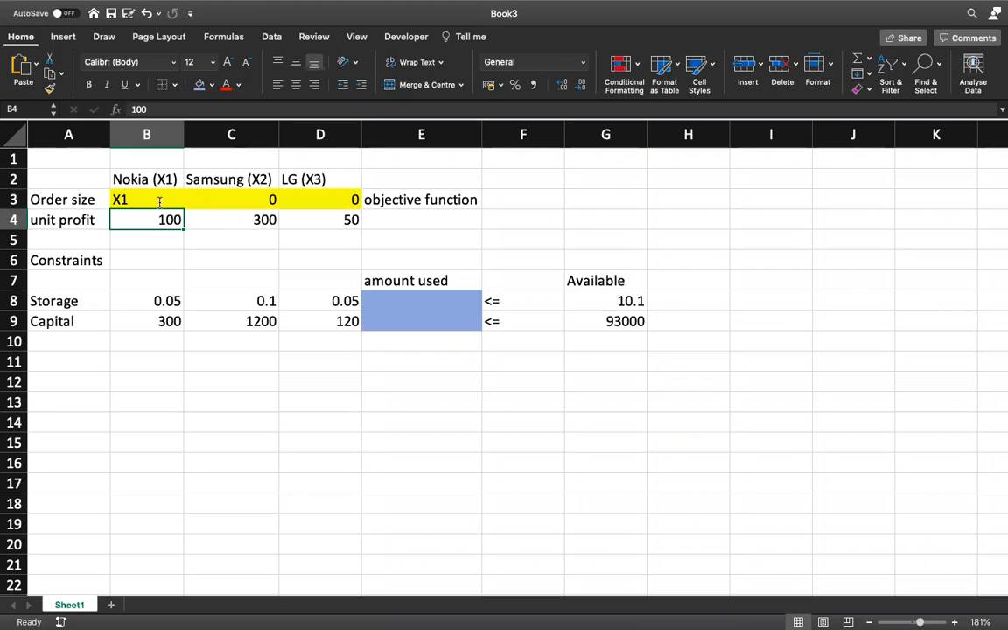
left_click(160, 202)
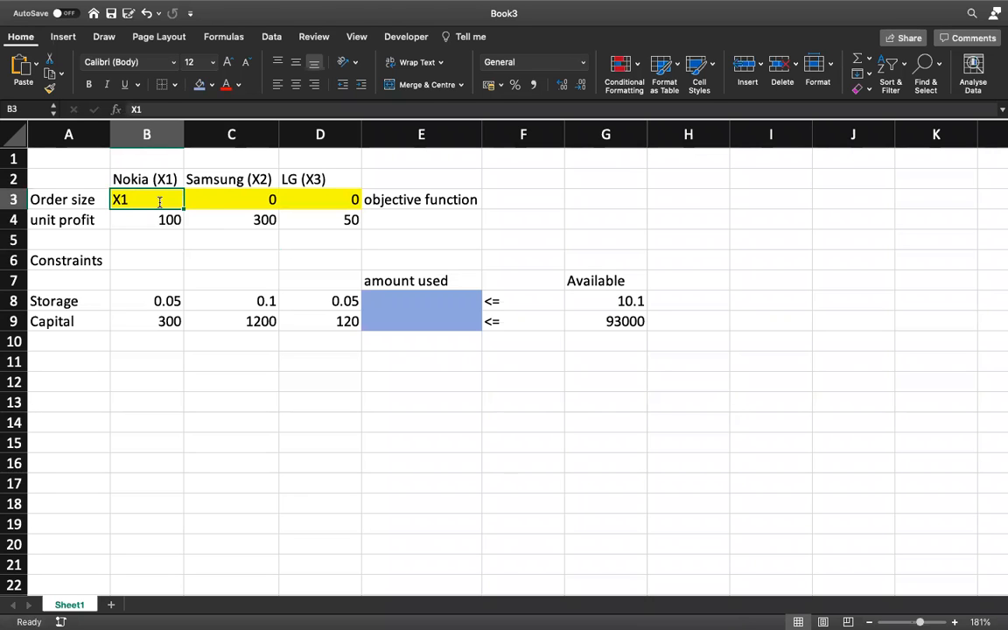
key("BackSpace")
key("BackSpace")
type("0")
key("Return")
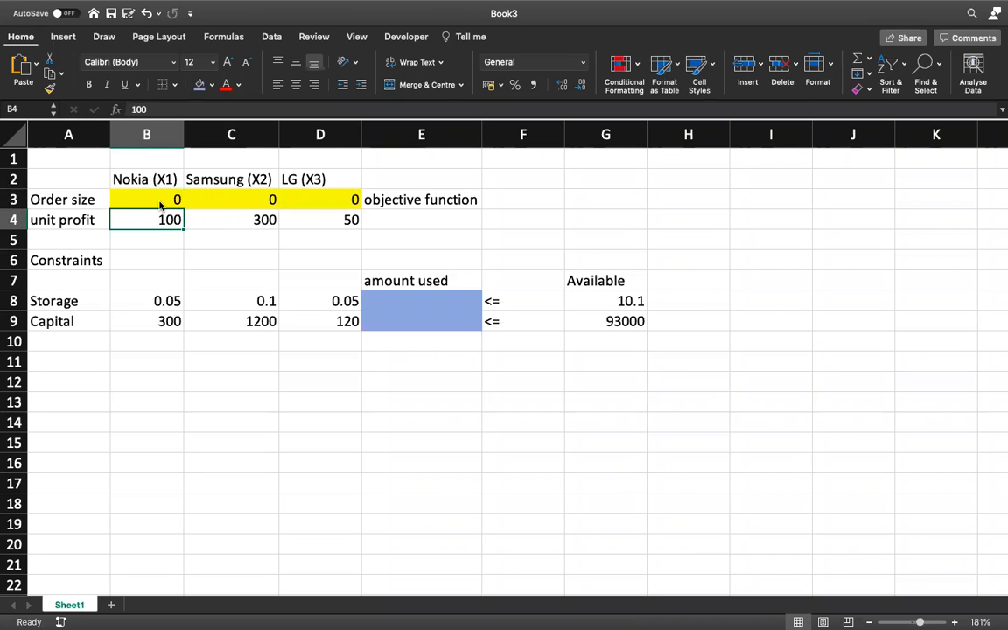
left_click_drag(130, 200, 335, 202)
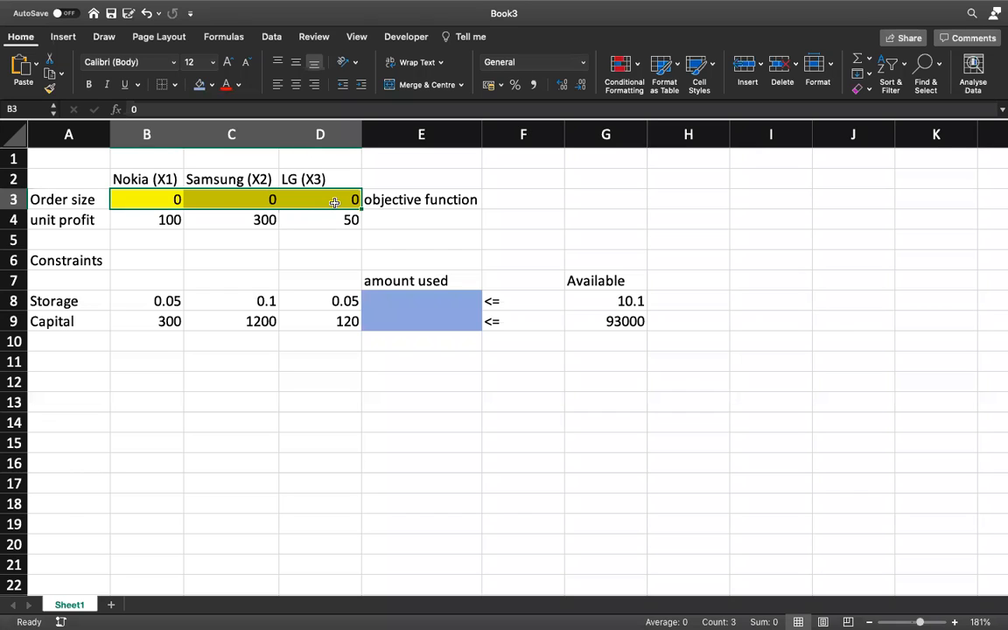
left_click_drag(149, 198, 335, 196)
left_click(419, 220)
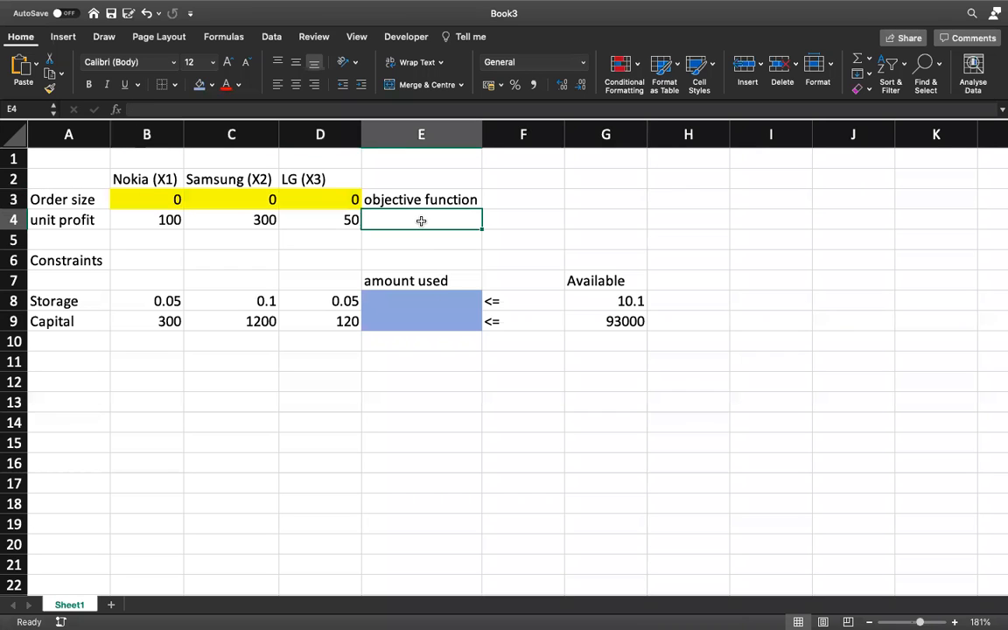
type("=")
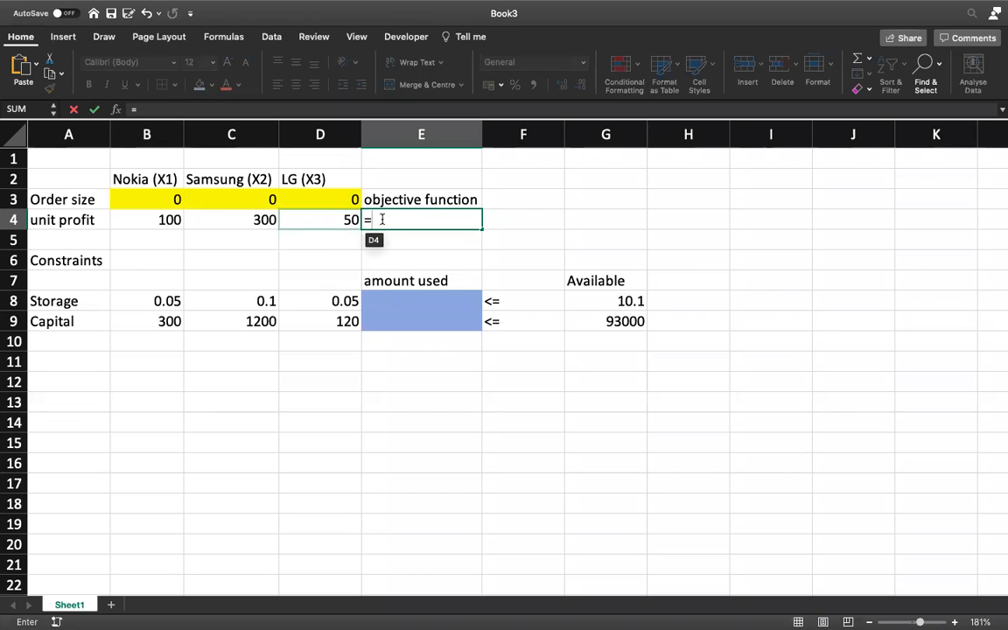
left_click(149, 219)
type("*")
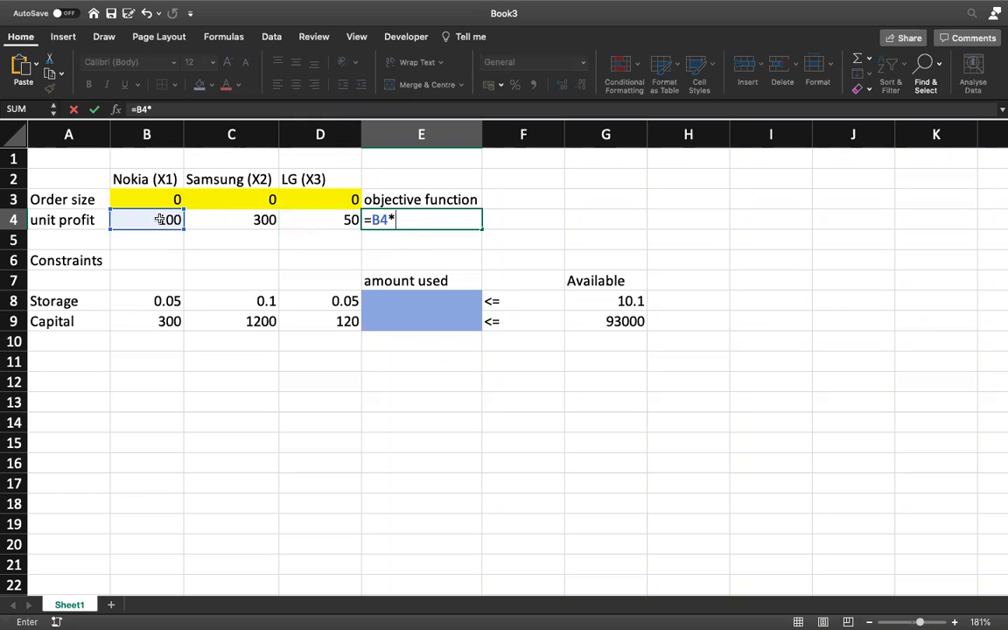
left_click(149, 195)
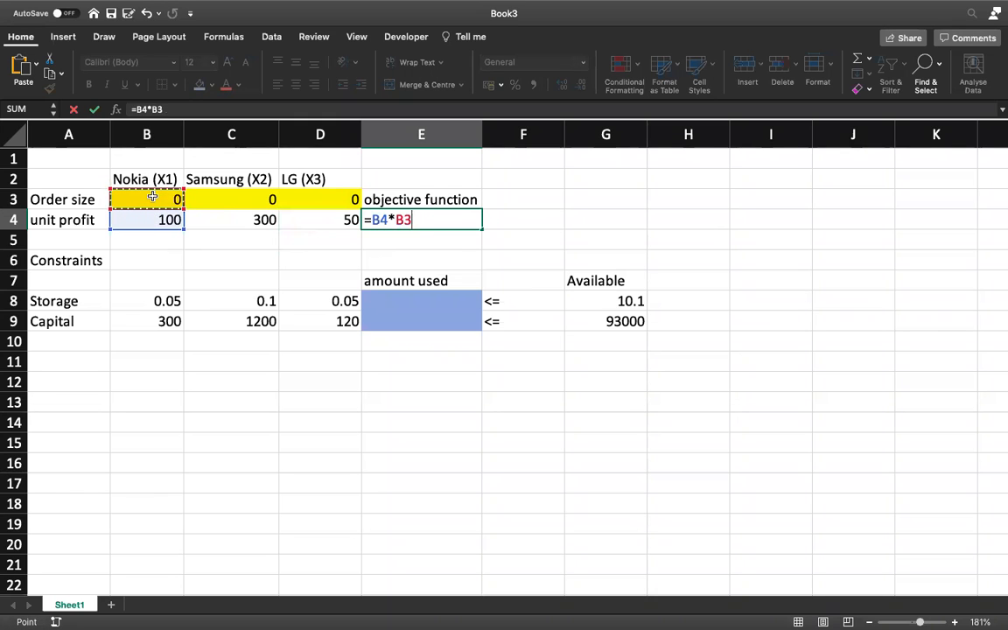
key("BackSpace")
key("BackSpace")
key("BackSpace")
key("BackSpace")
key("BackSpace")
key("BackSpace")
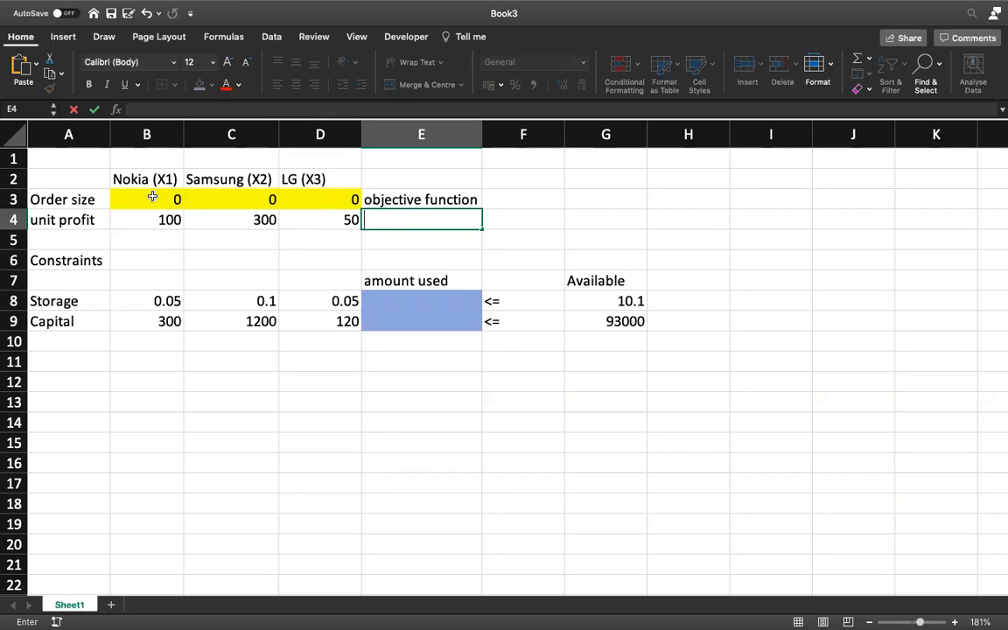
- Enter the objective function formula =B4*B3+C4*C3+D4*D3 in E4
type("=")
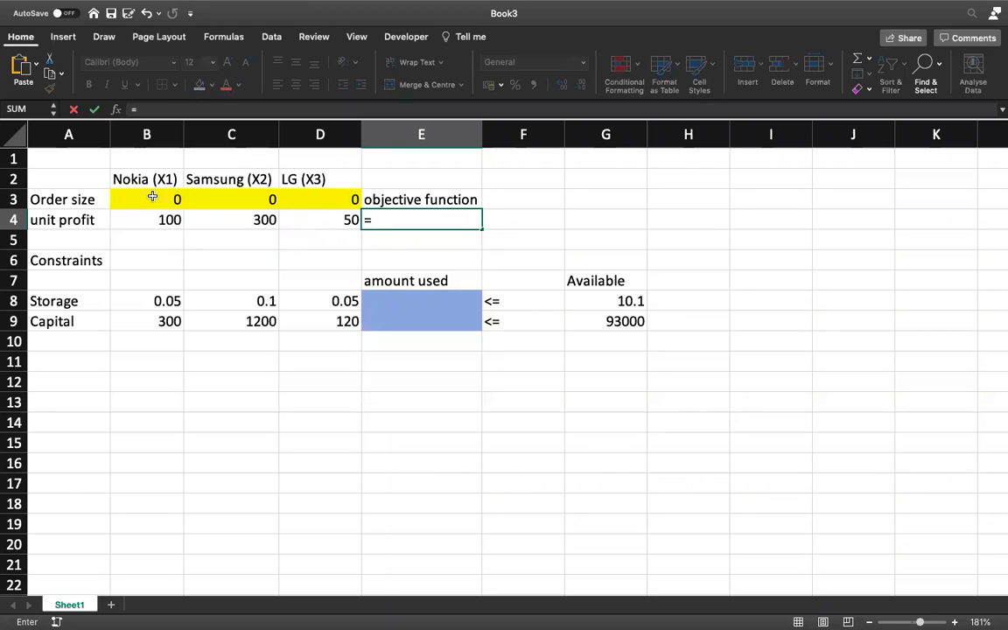
left_click(154, 220)
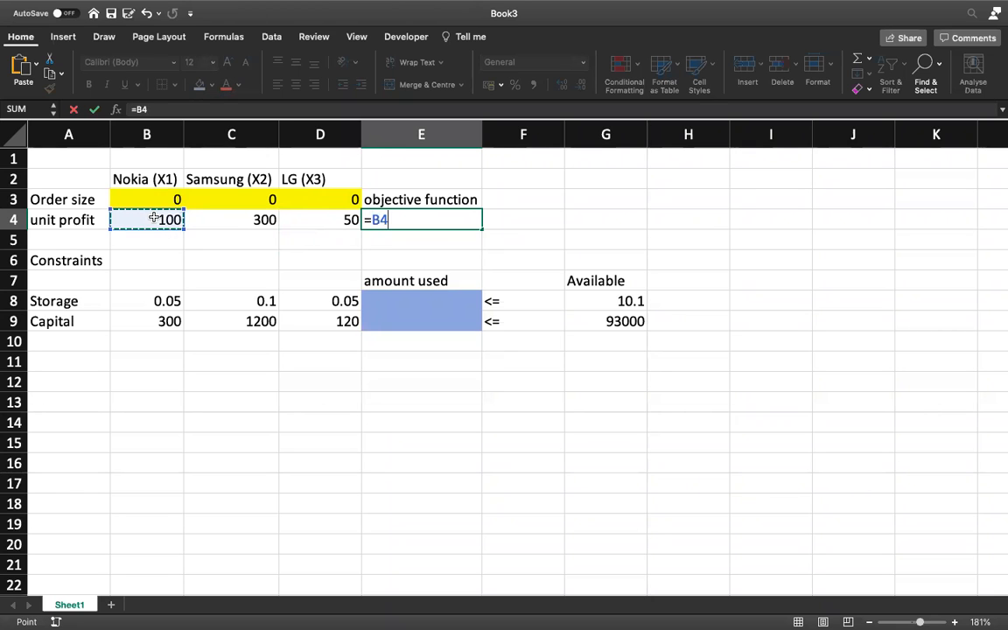
type("*")
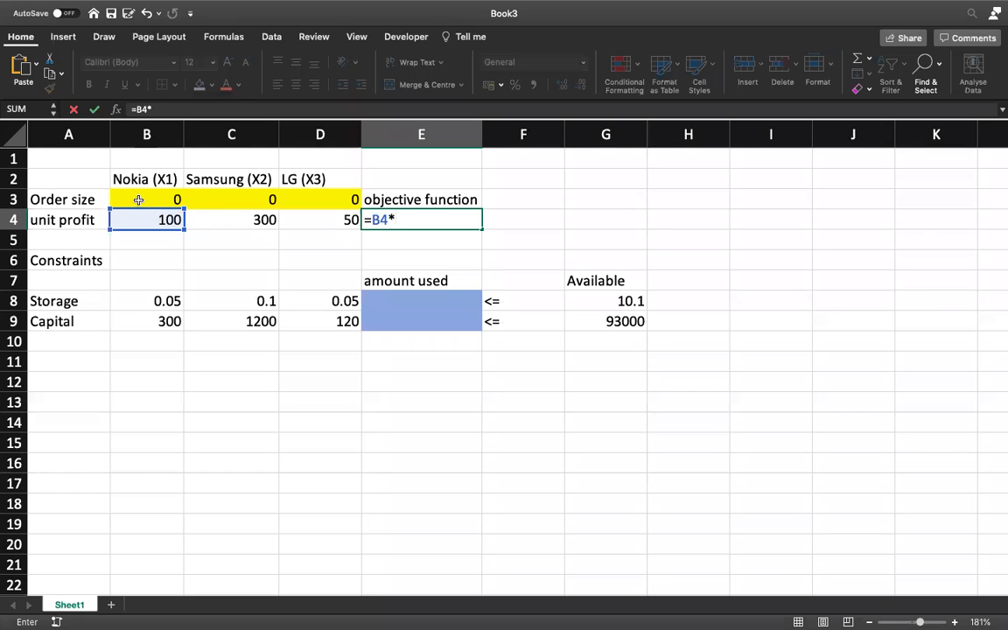
left_click(140, 198)
type("+")
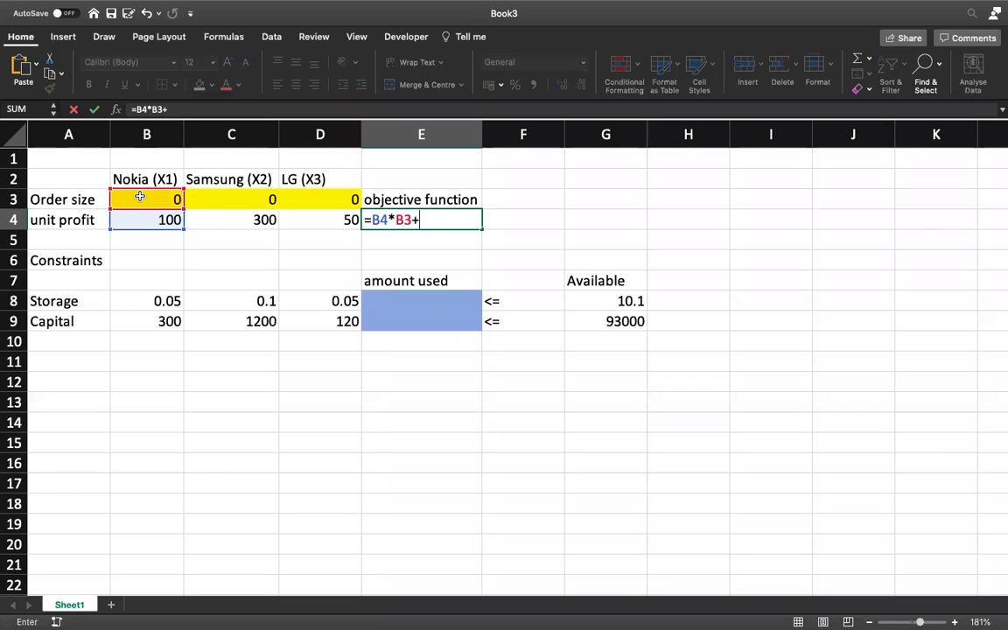
left_click(205, 217)
type("*")
left_click(233, 195)
type("+")
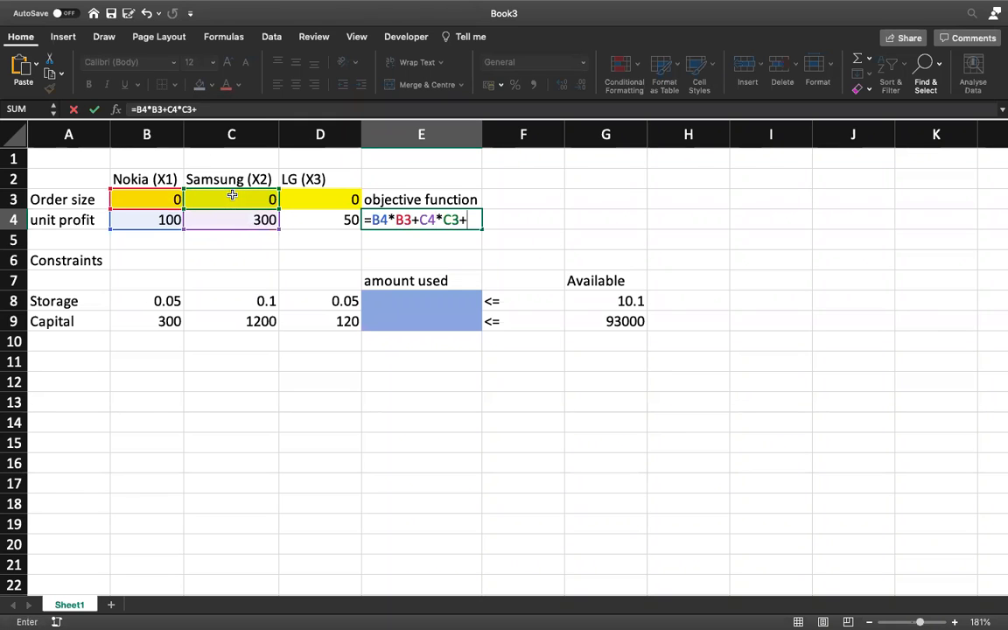
left_click(315, 220)
type("*")
left_click(323, 199)
key("Return")
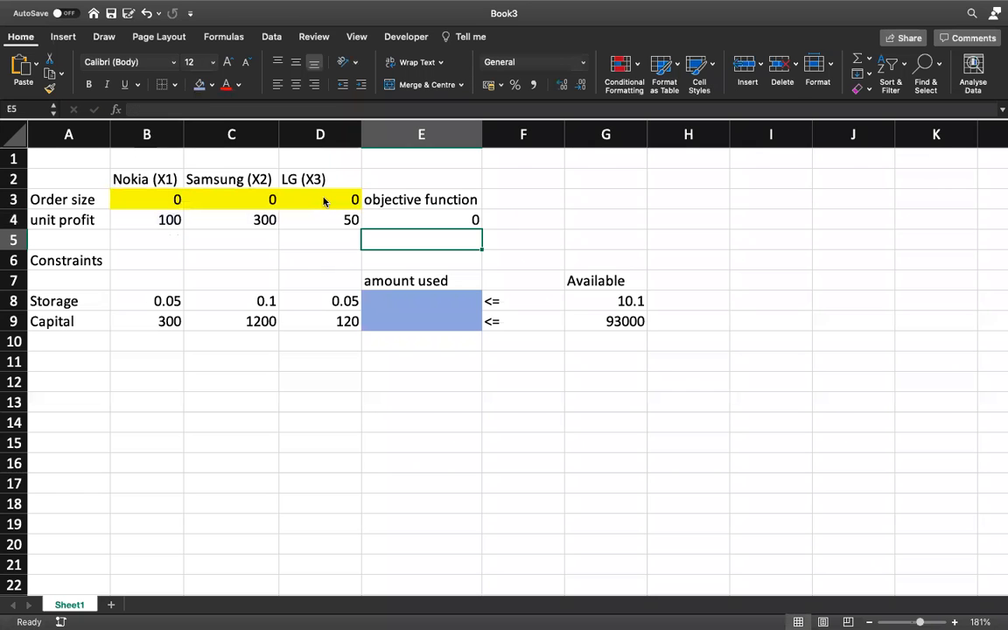
- Try the order sizes 10 for Nokia, 23 for Samsung and 45 for LG in B3:D3 to test the objective formula
left_click(160, 193)
type("10")
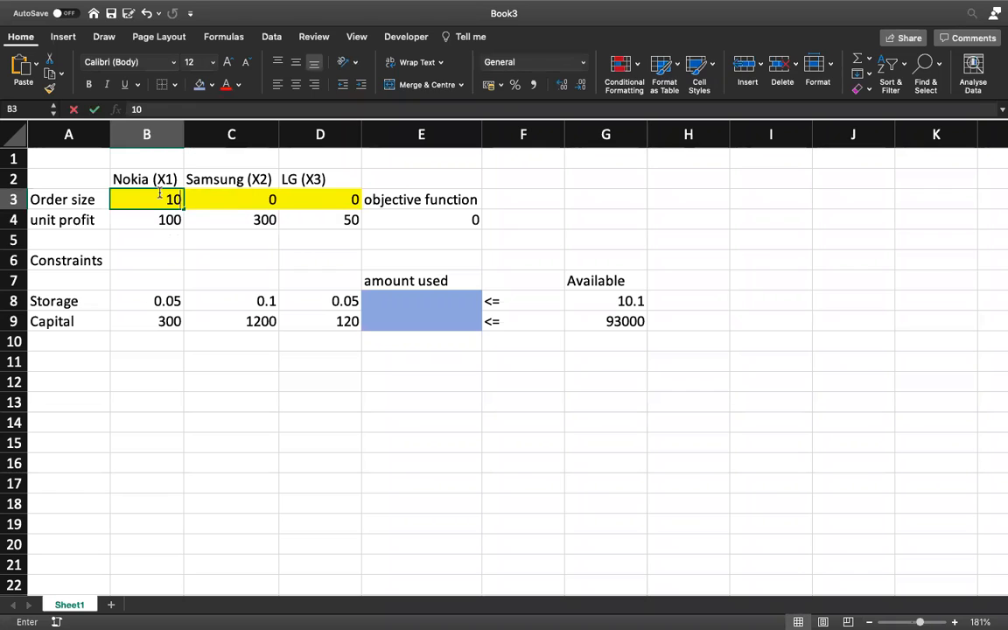
key("Tab")
type("23")
key("Tab")
type("45")
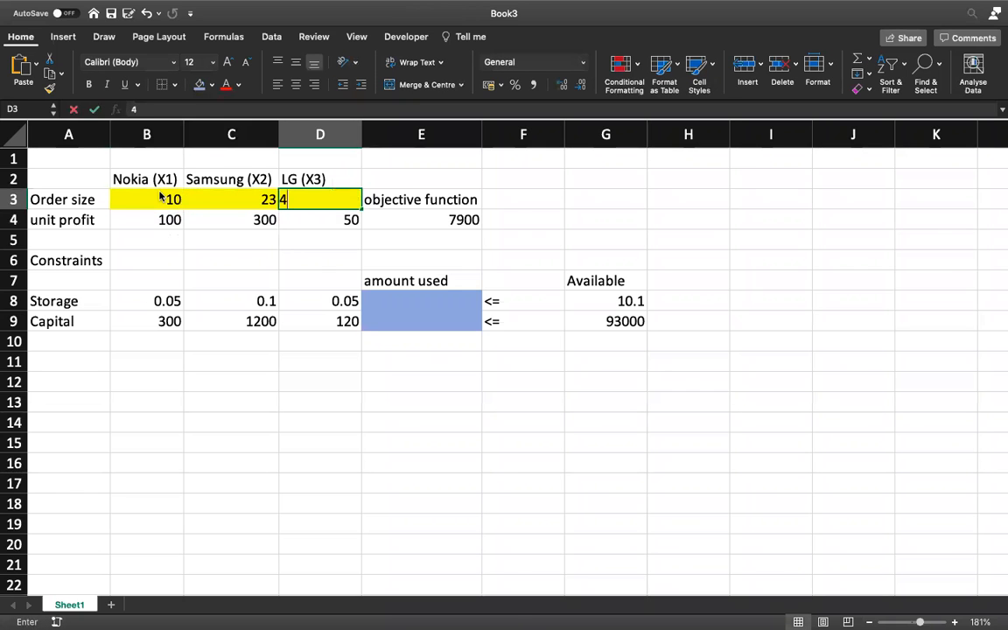
key("Tab")
- Fill the objective function cell E4 with dark orange
left_click(391, 215)
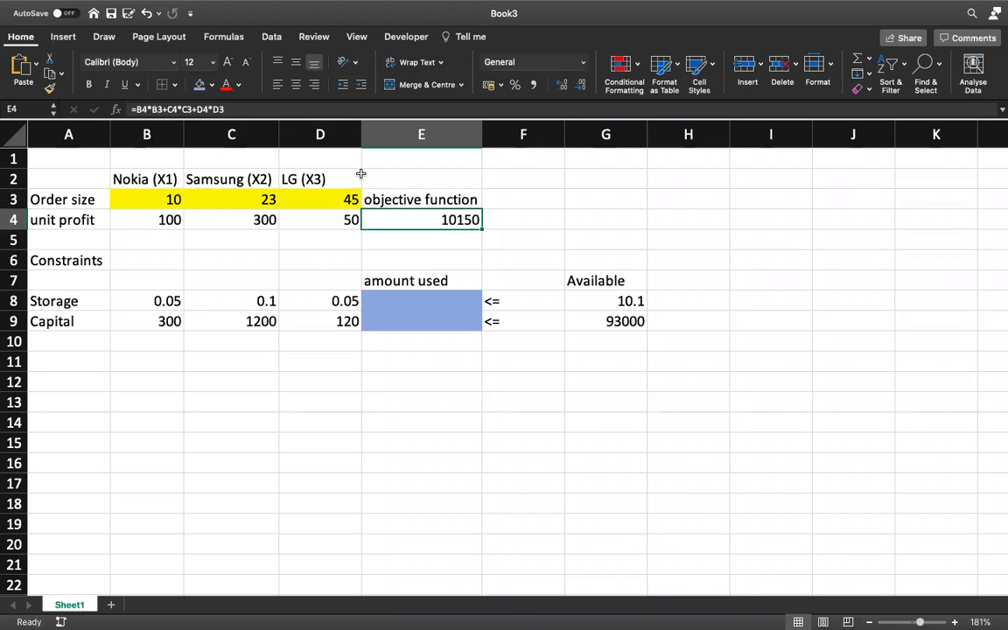
left_click(210, 85)
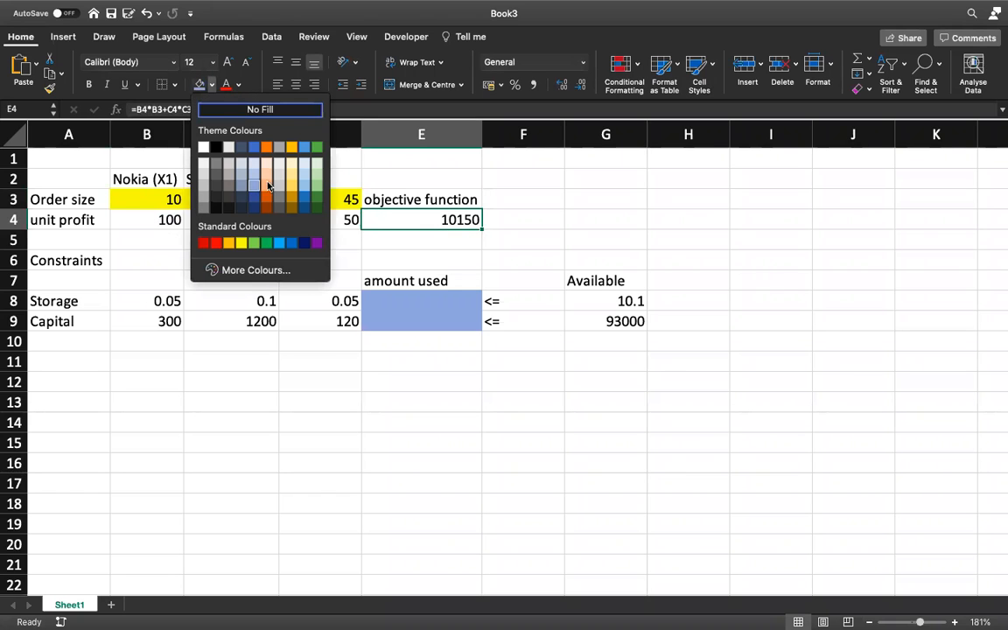
left_click(266, 198)
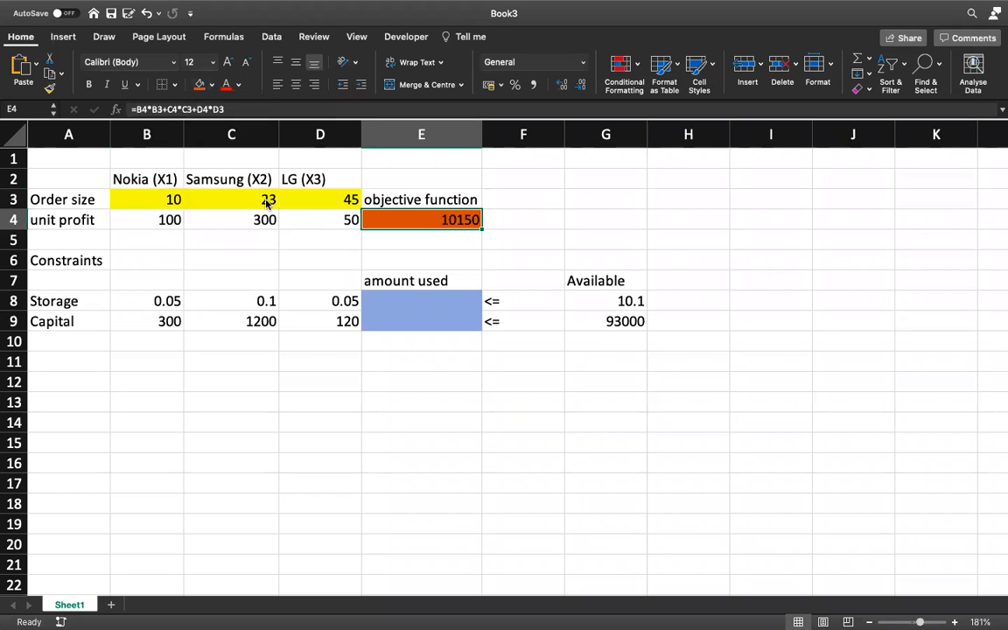
left_click(251, 367)
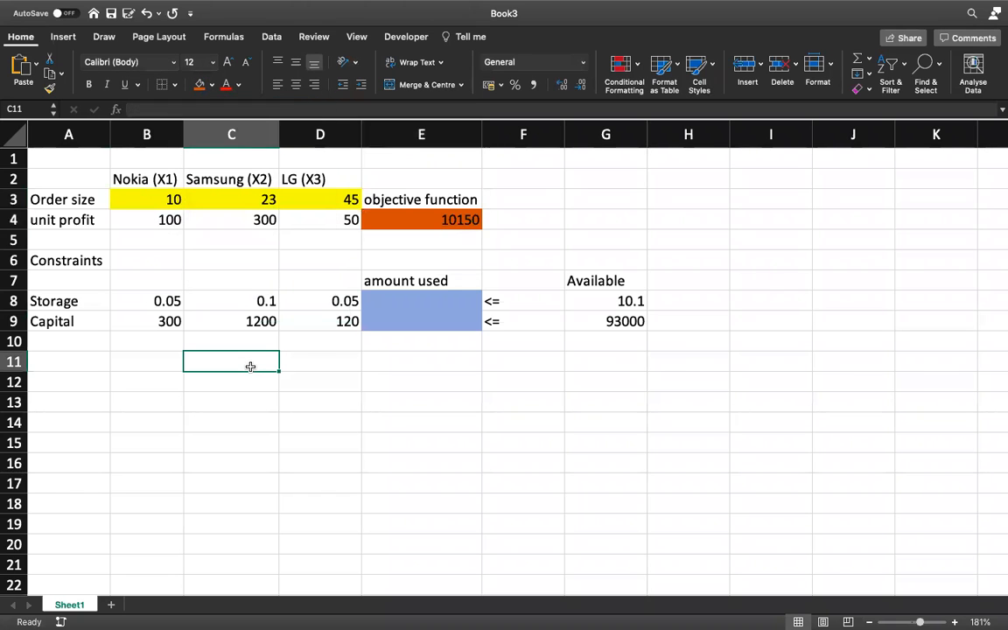
- Set the Nokia, Samsung and LG order sizes in B3:D3 back to 0
left_click(394, 259)
left_click(162, 202)
type("0")
key("Tab")
type("0")
key("Tab")
type("0")
key("Tab")
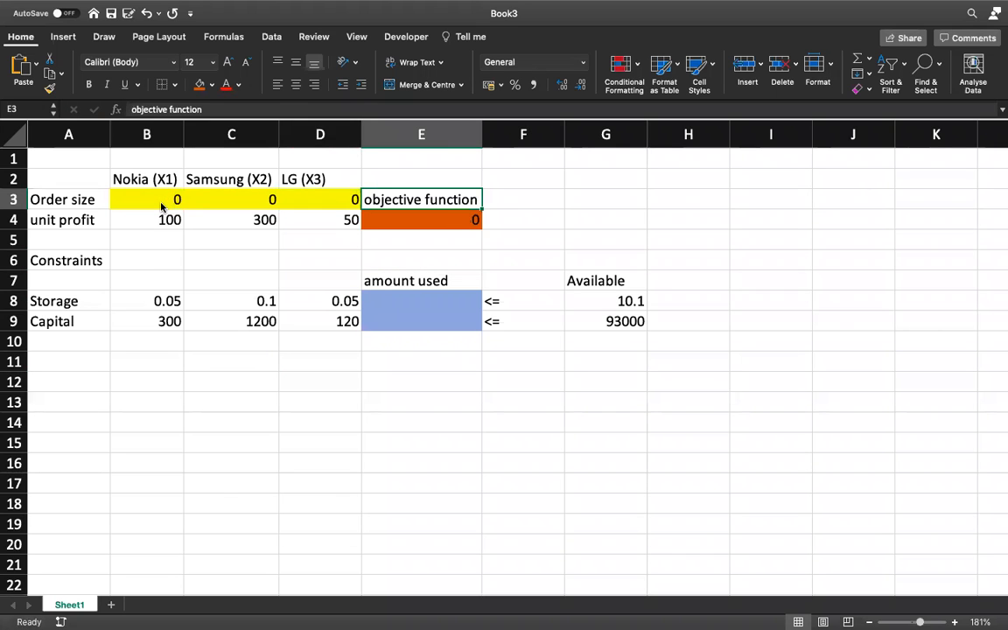
left_click(276, 240)
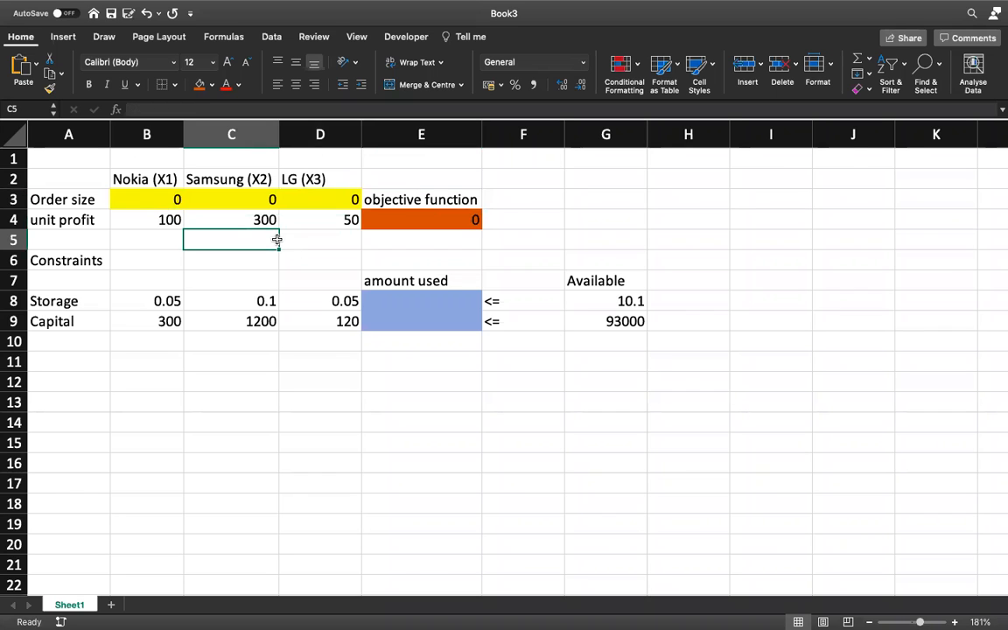
left_click(401, 187)
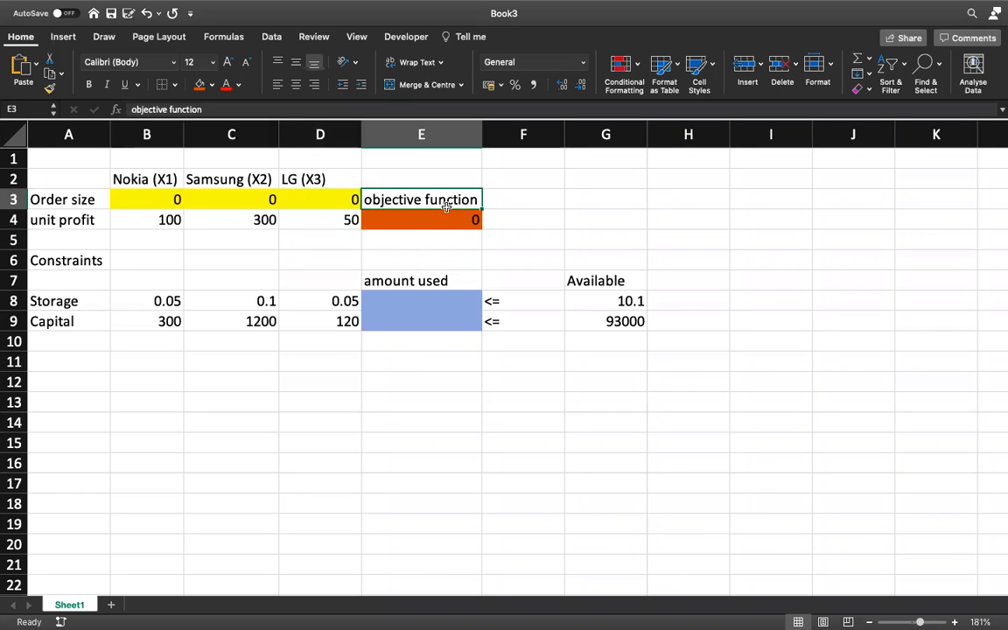
- Replace the objective function formula in E4 with =SUMPRODUCT(B3:D3,B4:D4)
left_click(421, 222)
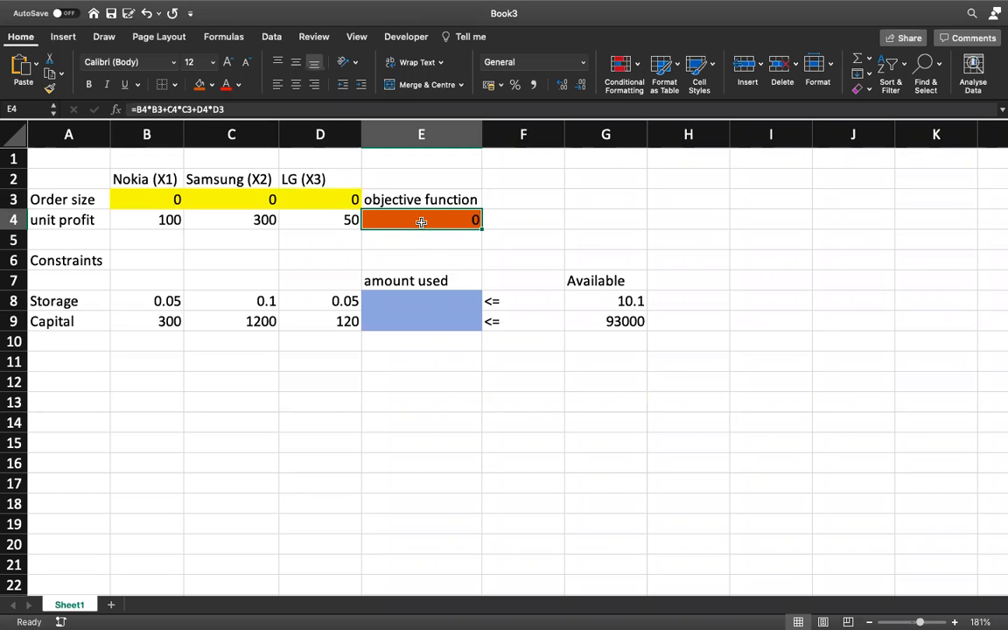
type("=")
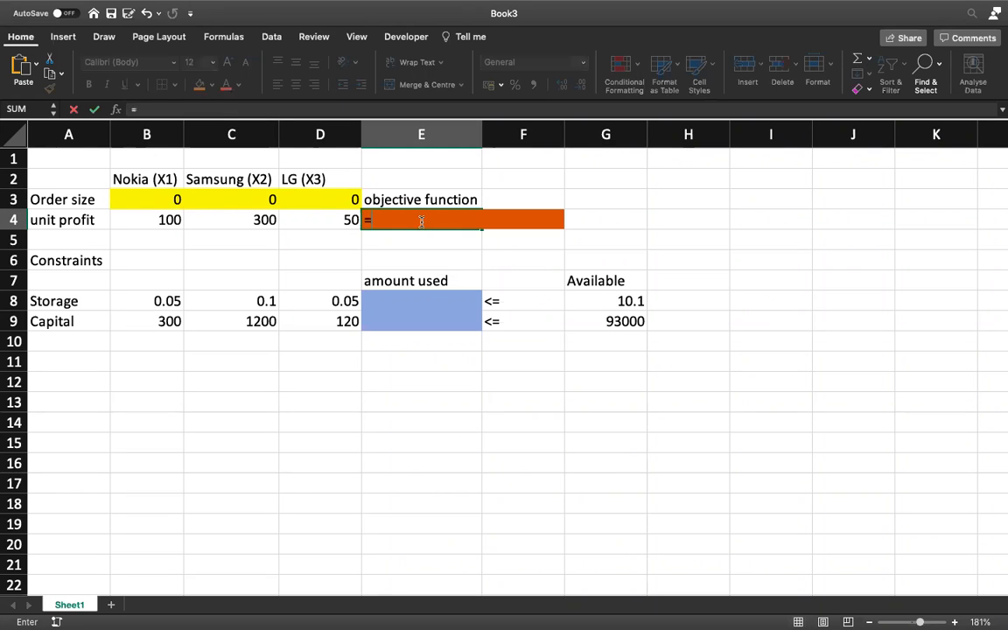
type("sump")
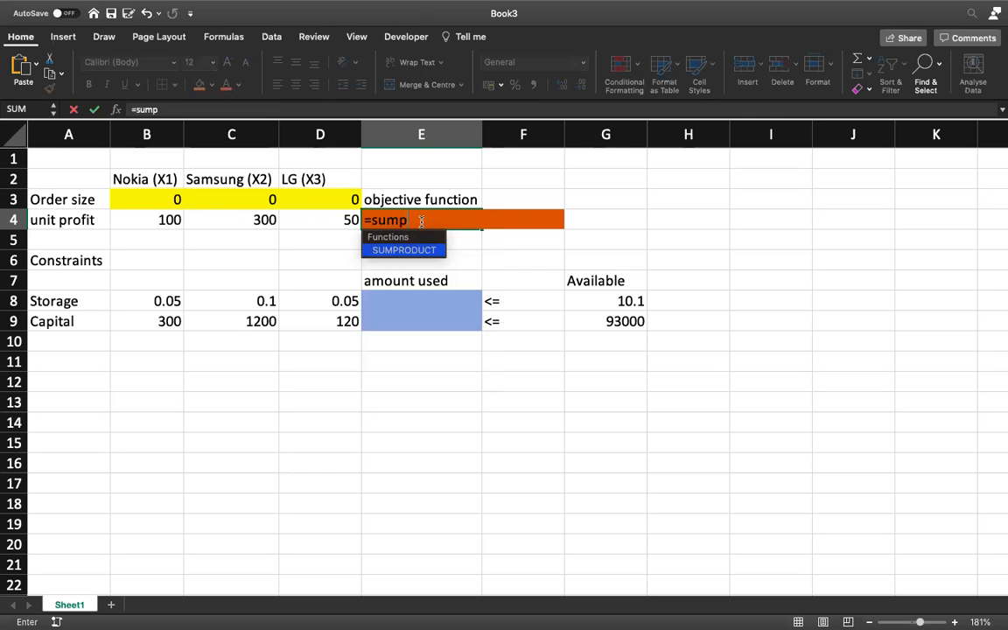
key("Tab")
left_click_drag(131, 200, 309, 200)
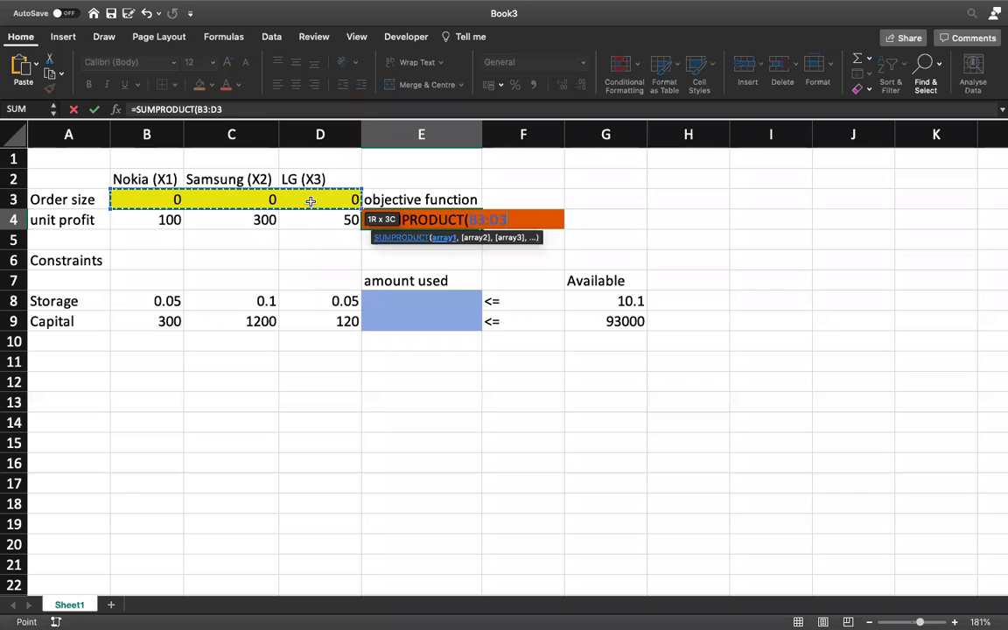
type(",")
left_click_drag(166, 220, 326, 222)
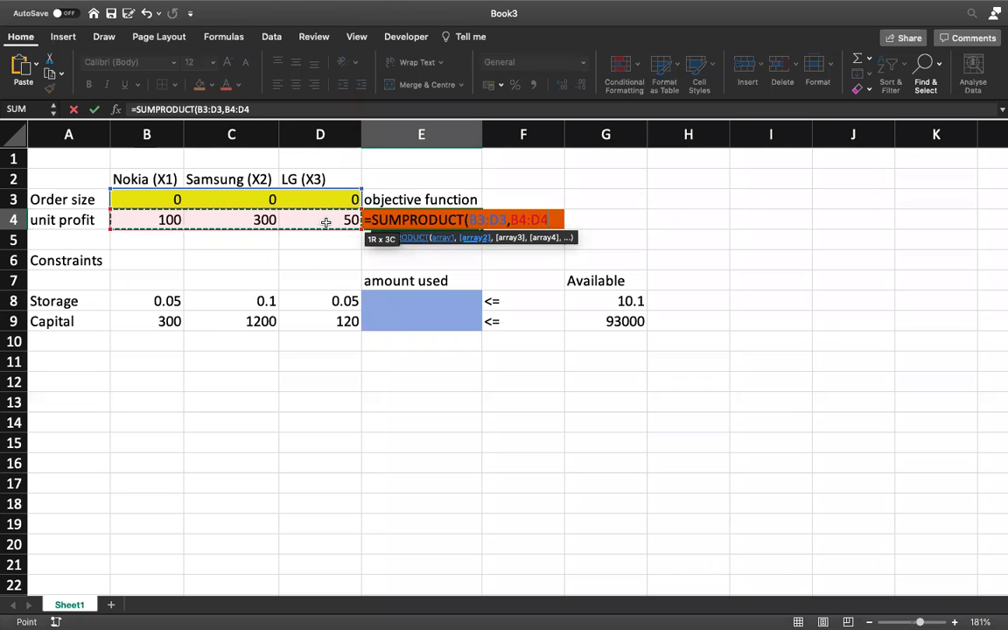
type(")")
key("Return")
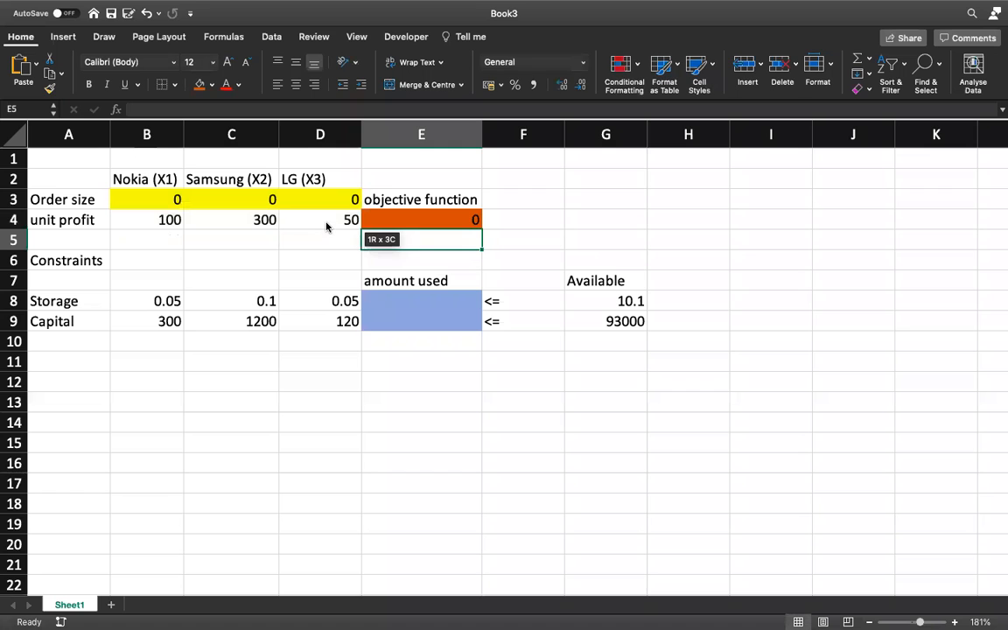
- Examine how each phone's order size in row 3 pairs with its unit profit in row 4 in the E4 objective formula
left_click(147, 205)
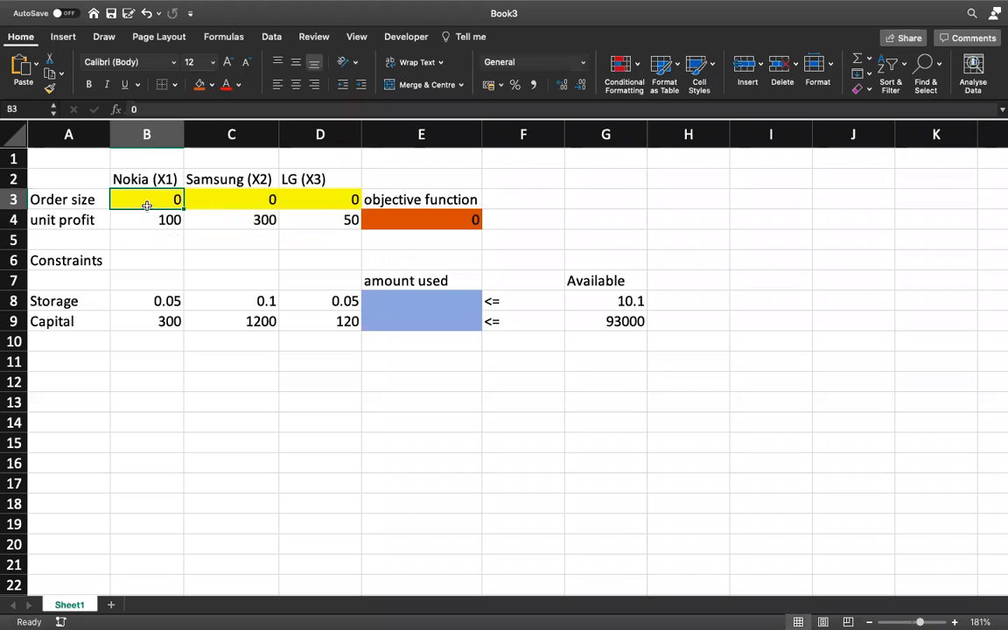
left_click(145, 219)
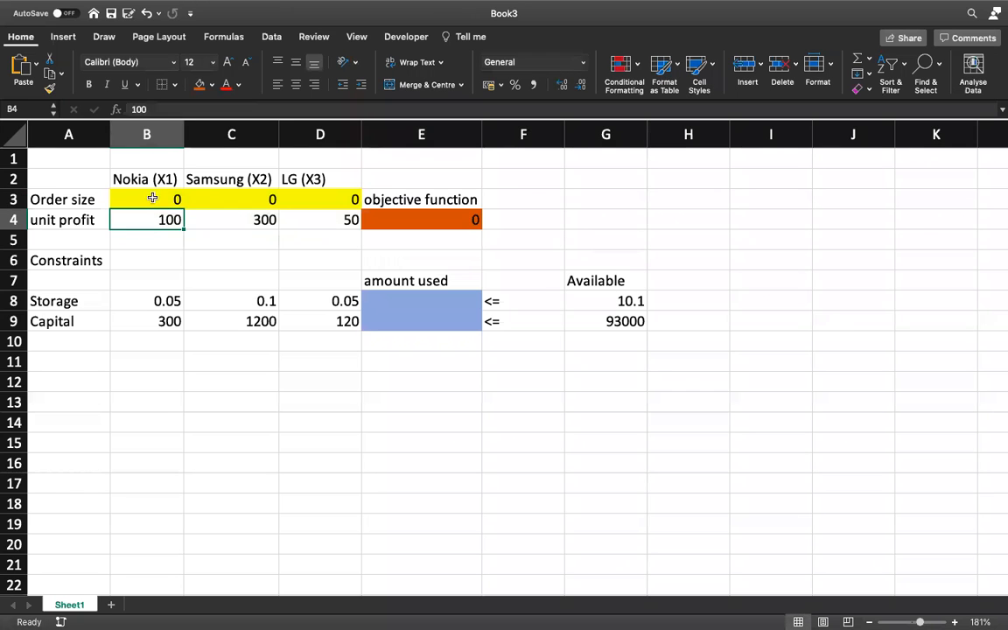
left_click(150, 202)
left_click(147, 223)
left_click(154, 198)
left_click(152, 217)
left_click(155, 192)
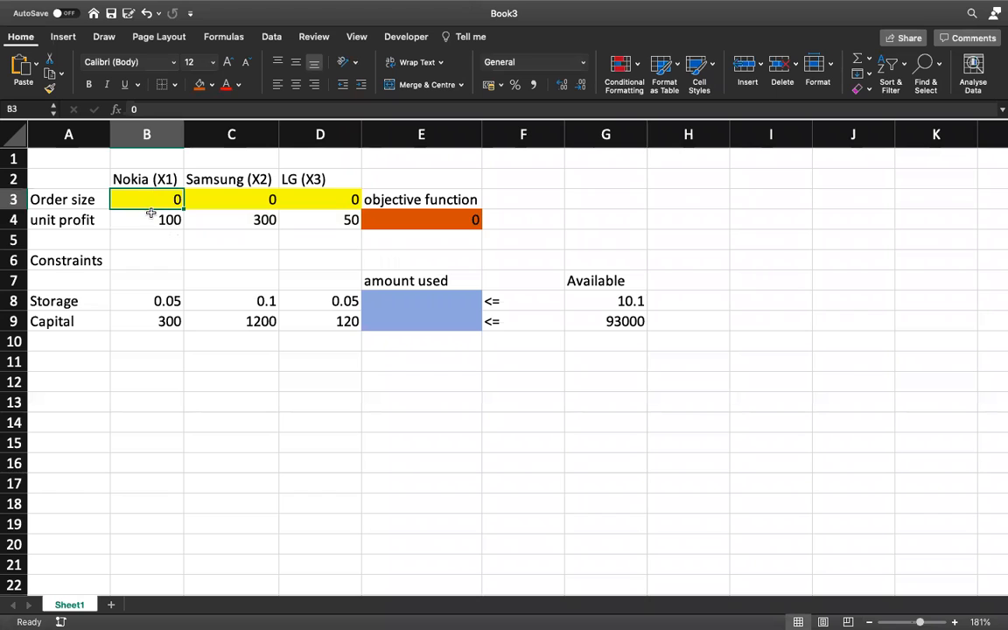
left_click(148, 222)
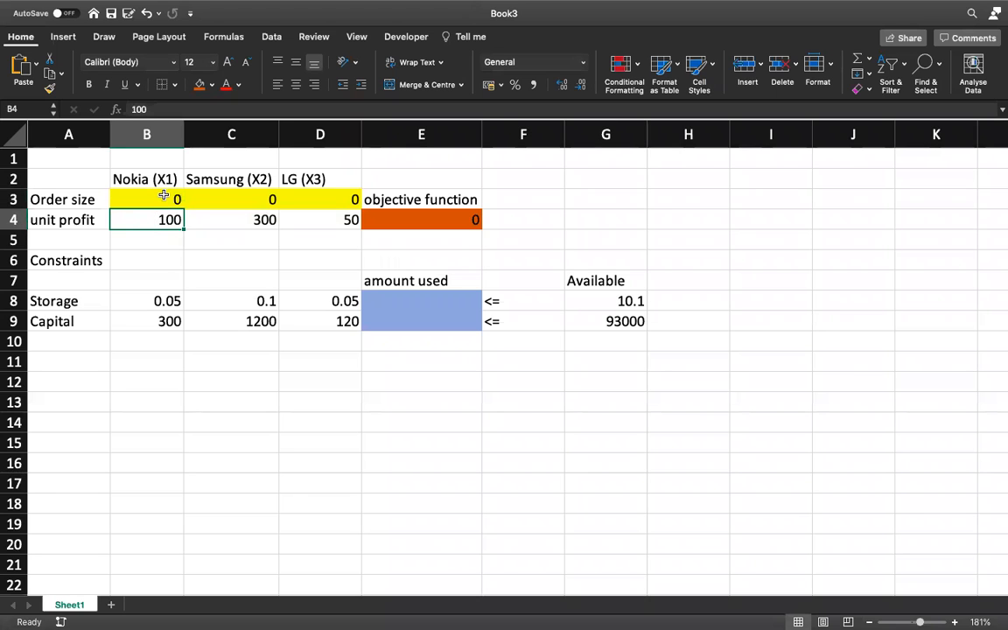
left_click(163, 195)
left_click(163, 220)
left_click(225, 198)
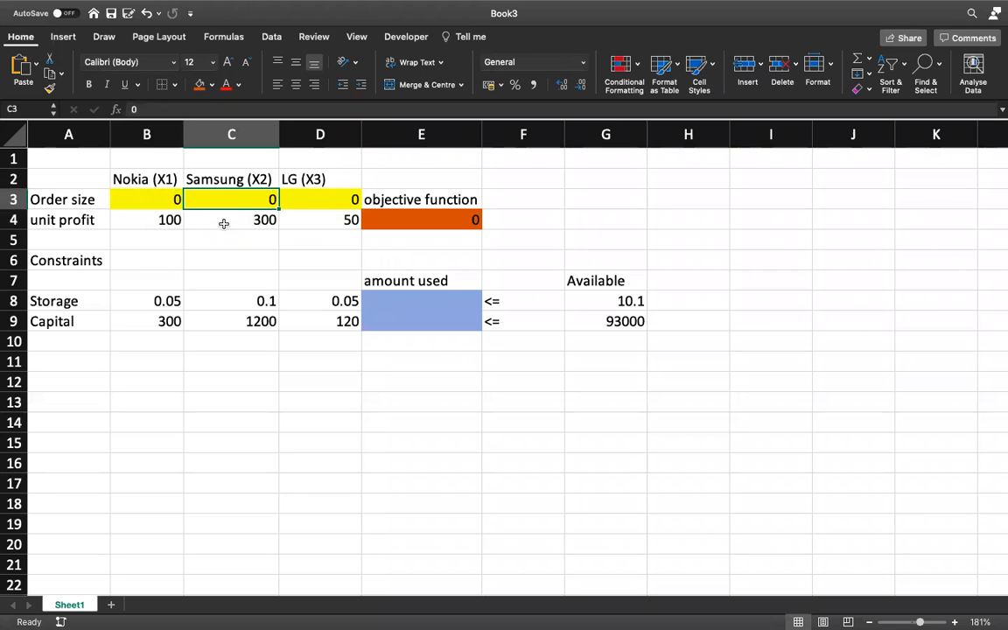
left_click(224, 223)
left_click(304, 198)
left_click(304, 223)
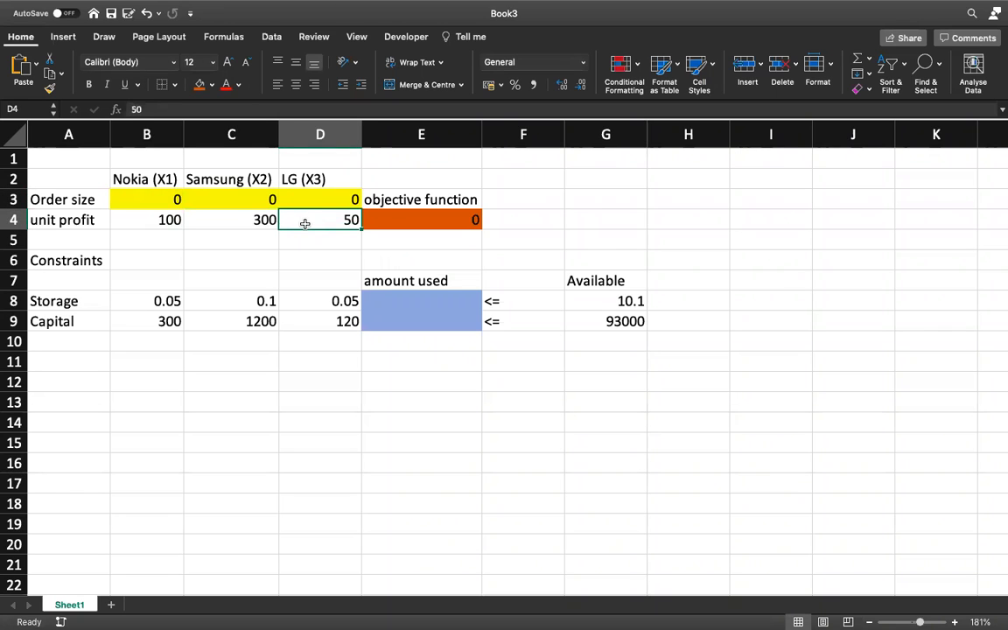
left_click(381, 220)
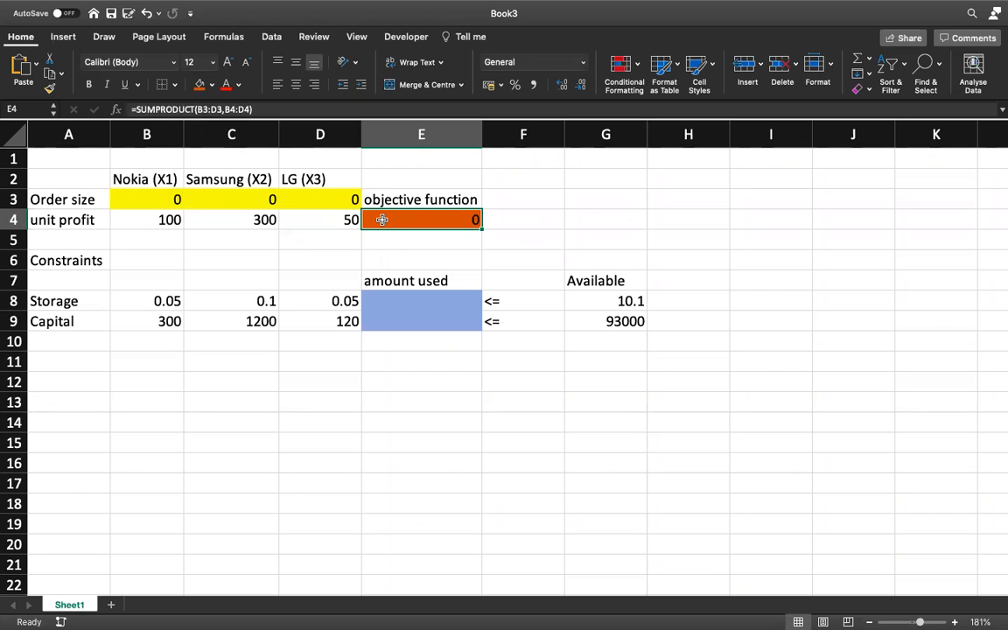
- Enter the storage amount used formula =B8*B3+C8*C3+D8*D3 in E8
left_click(391, 300)
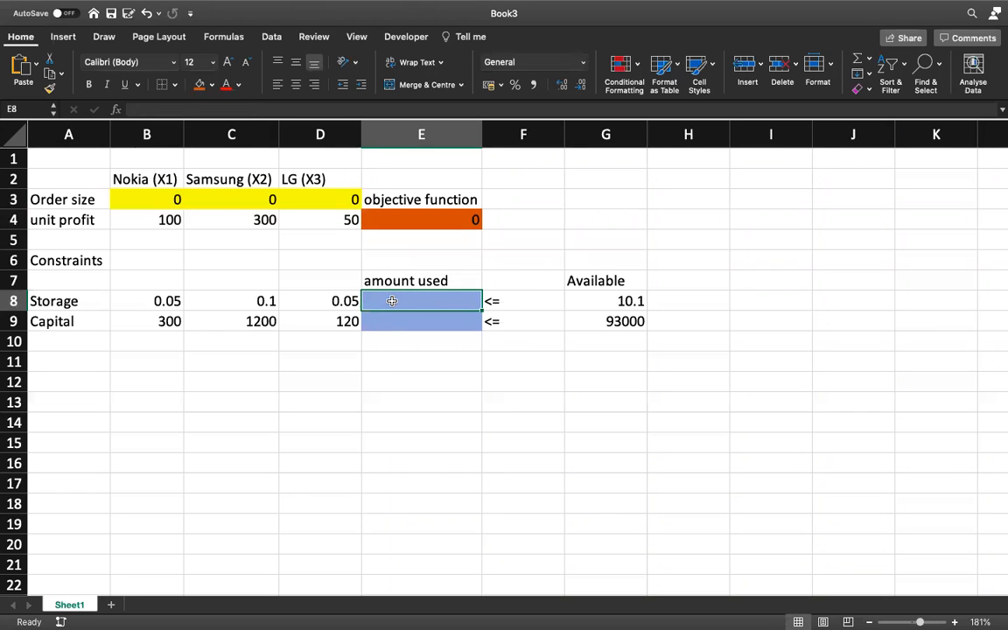
type("=")
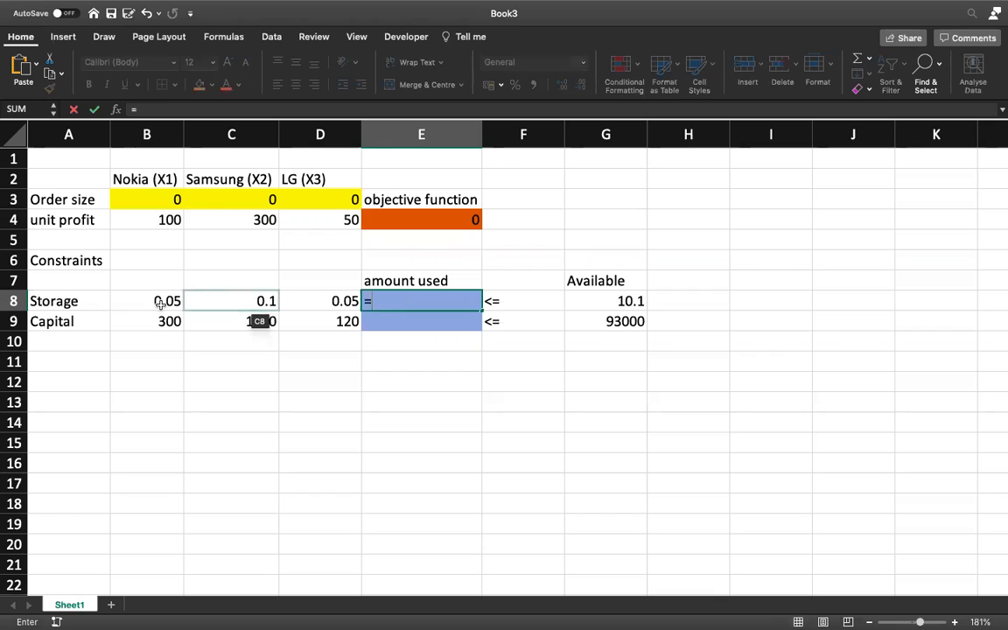
left_click(157, 302)
type("*")
left_click(136, 199)
type("+")
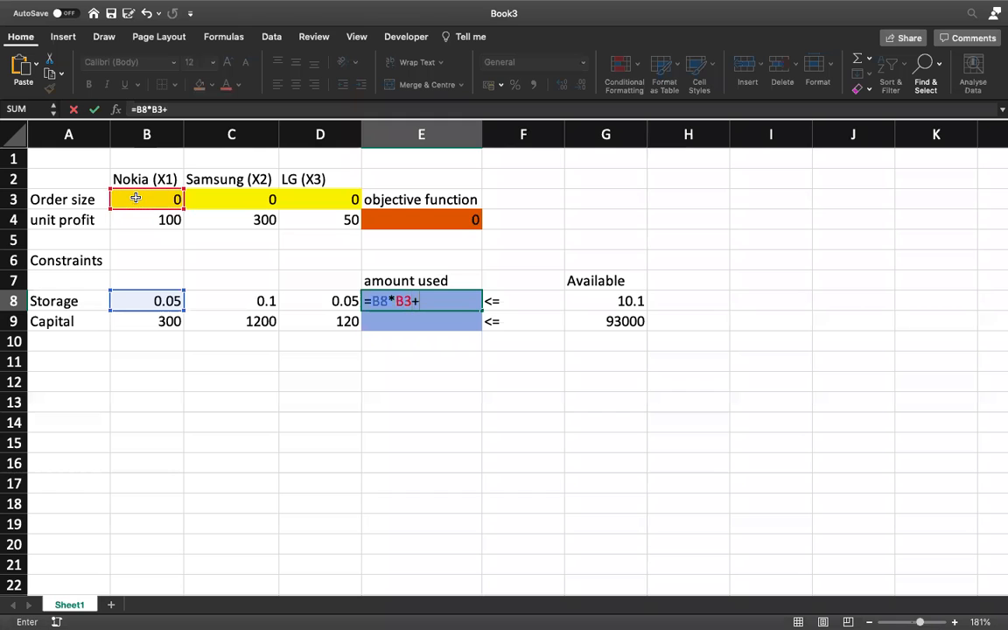
left_click(216, 302)
type("*")
left_click(222, 199)
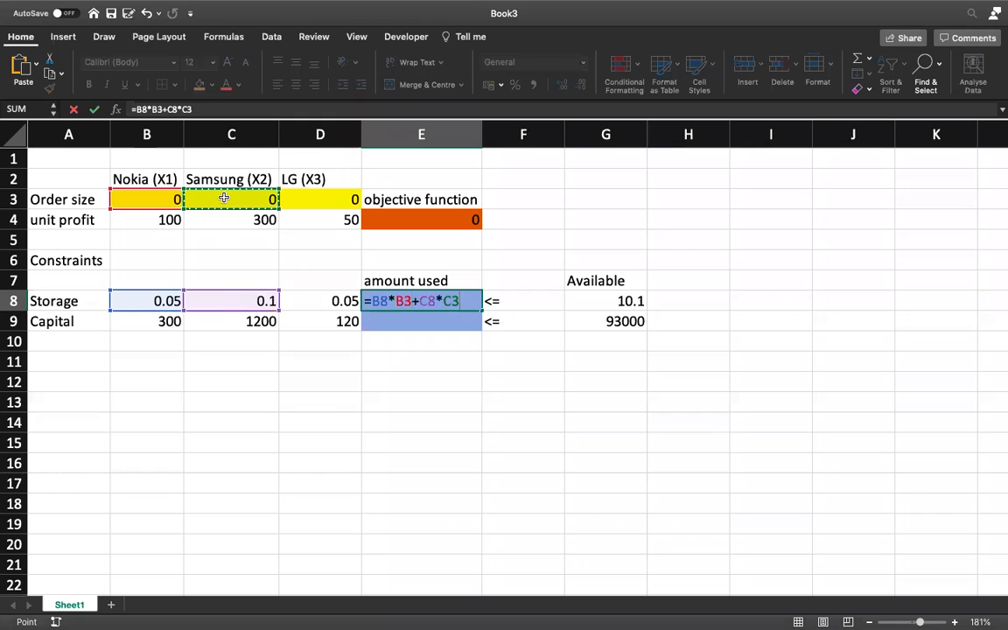
type("+")
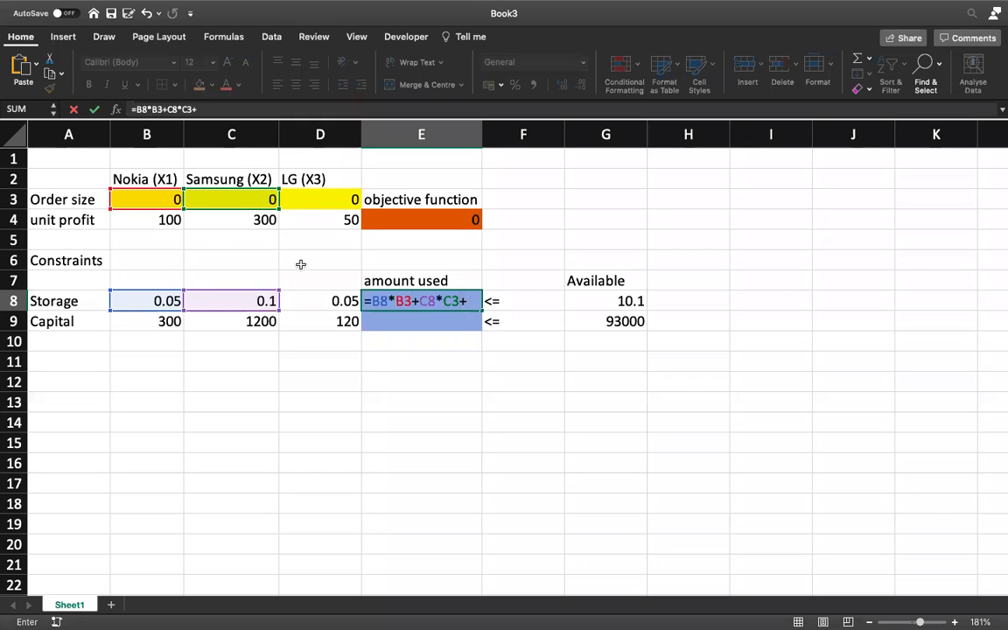
left_click(305, 300)
type("*")
left_click(303, 199)
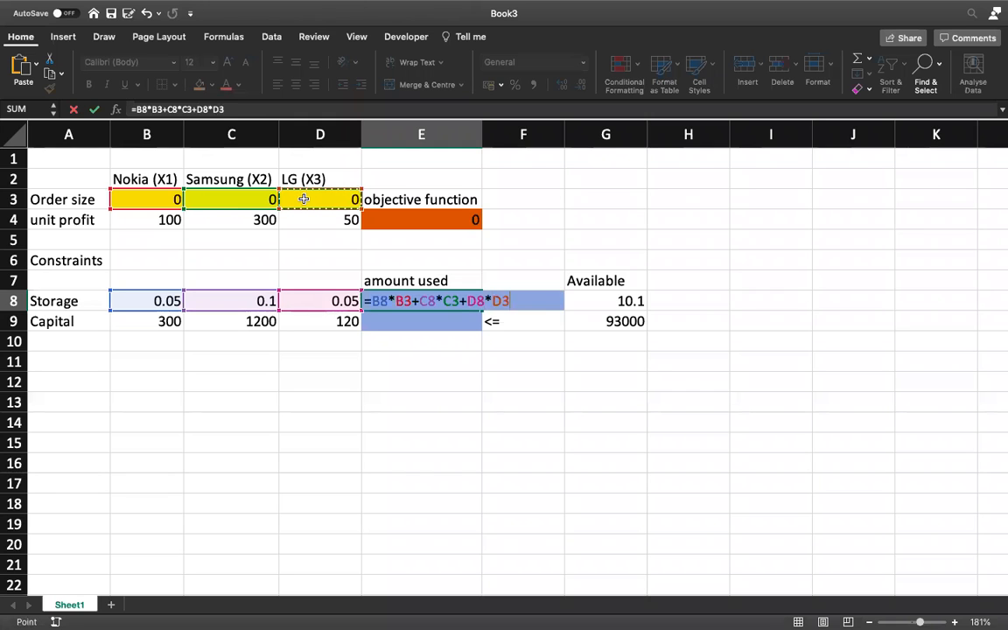
key("Return")
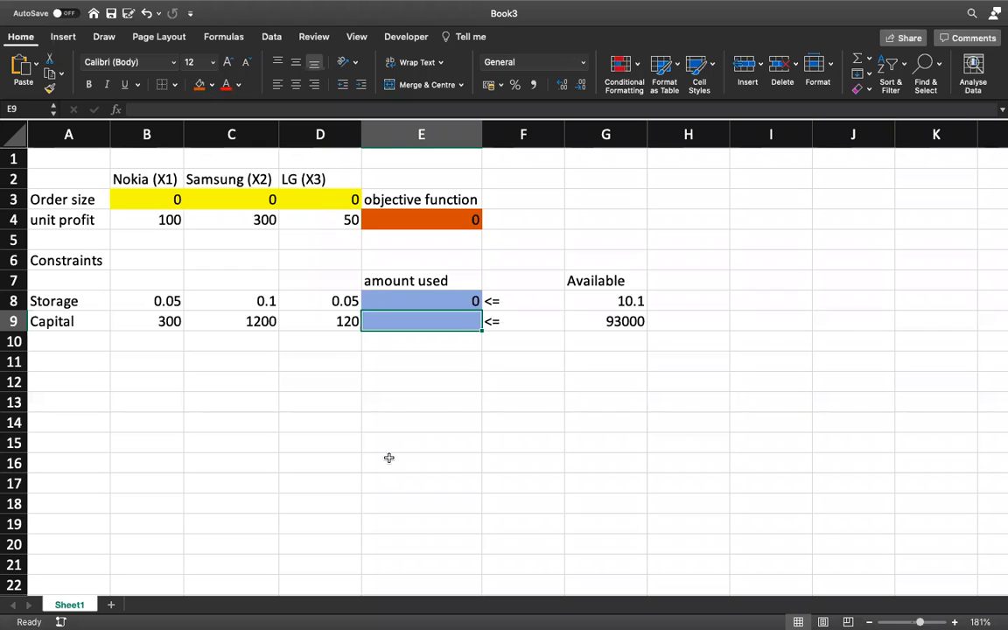
- Enter the capital amount used formula in E9 as the SUMPRODUCT of the order sizes B3:D3 and the capital coefficients B9:D9
left_click(382, 300)
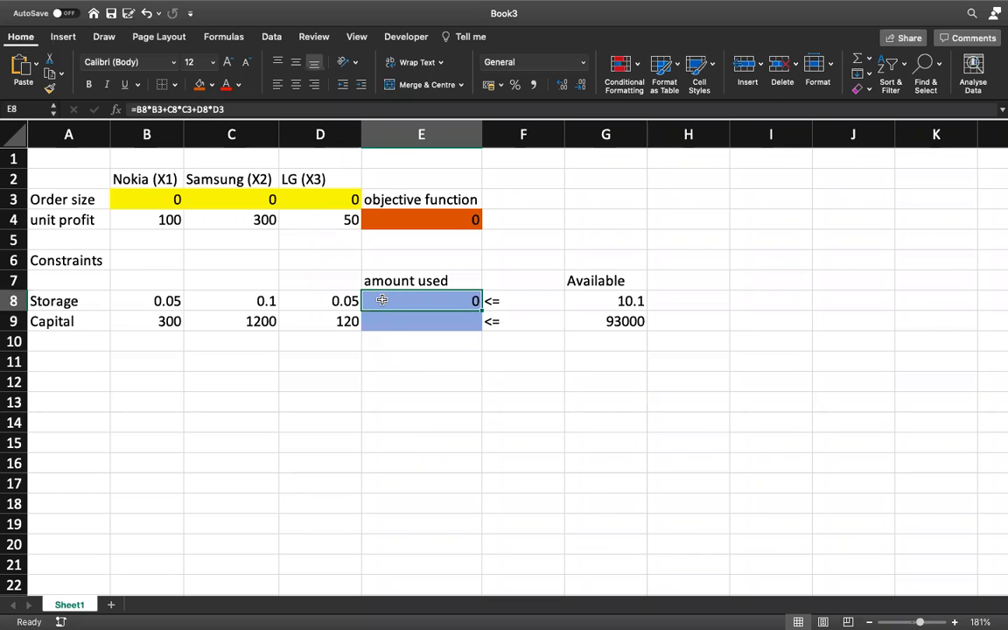
left_click(386, 324)
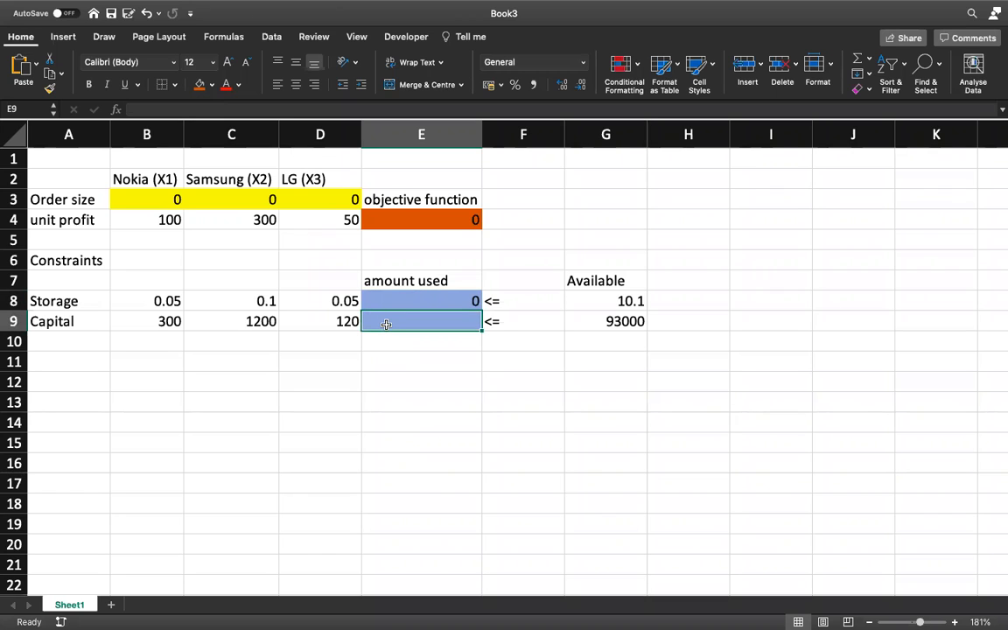
type("=")
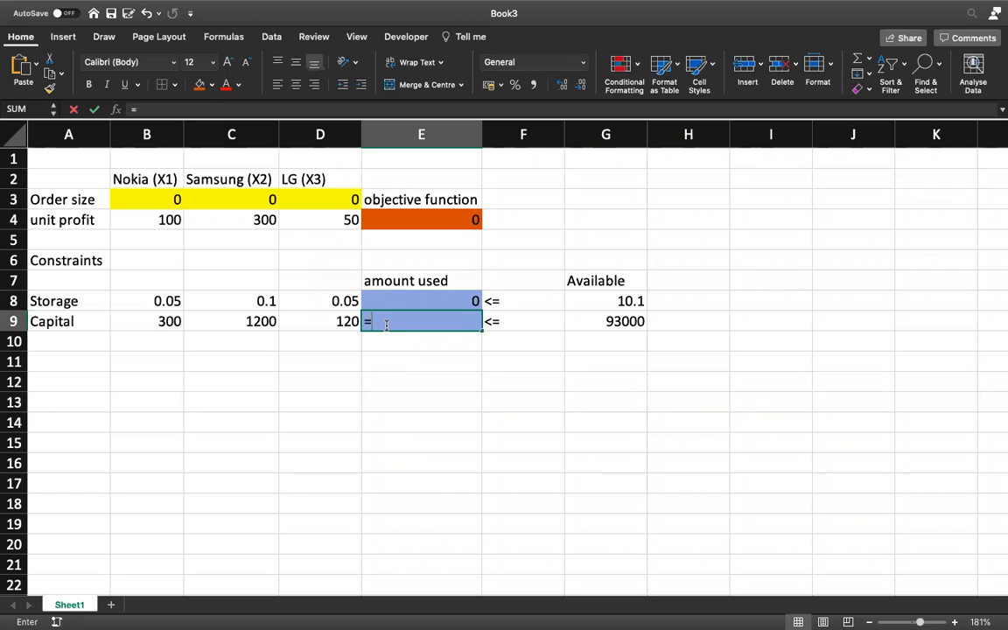
type("sump")
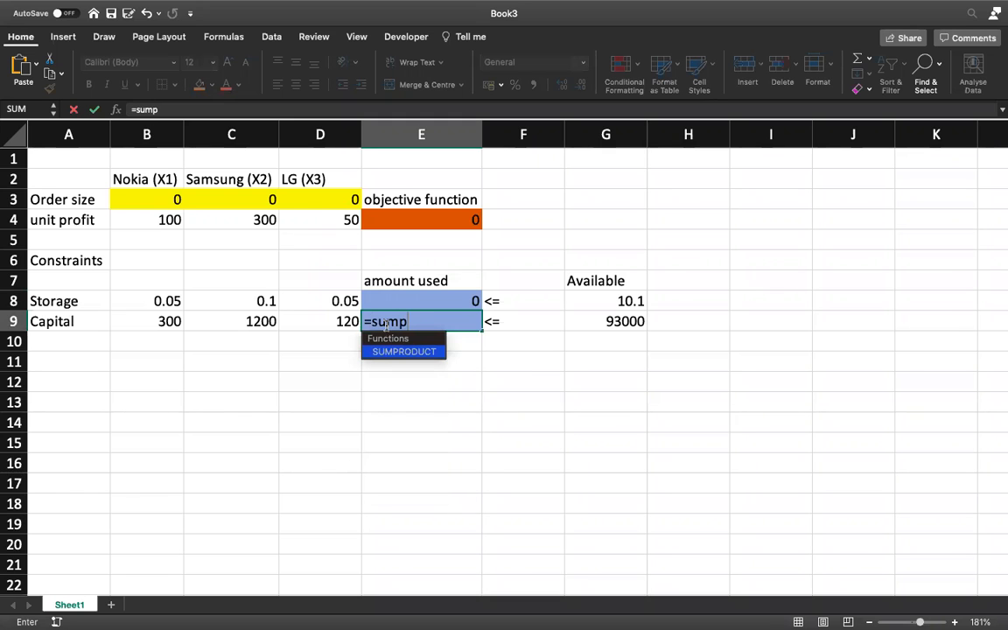
double_click(397, 352)
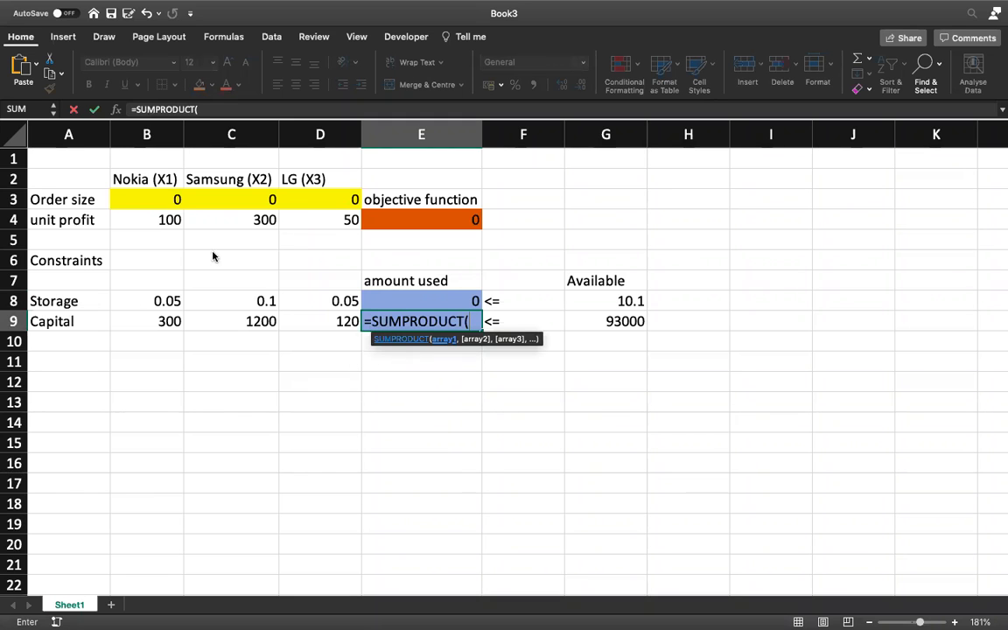
left_click_drag(306, 199, 333, 198)
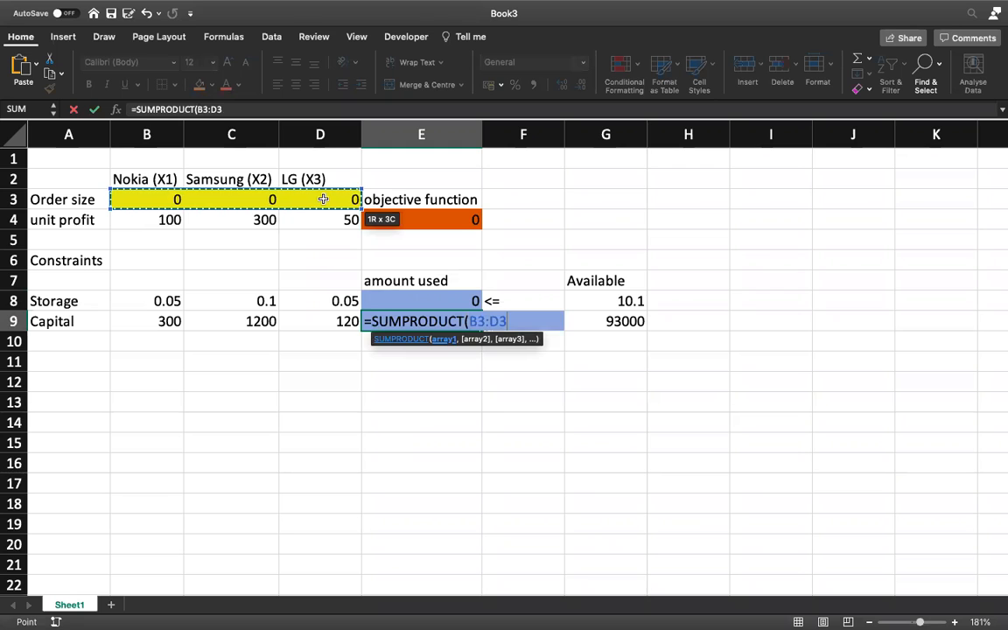
type(",")
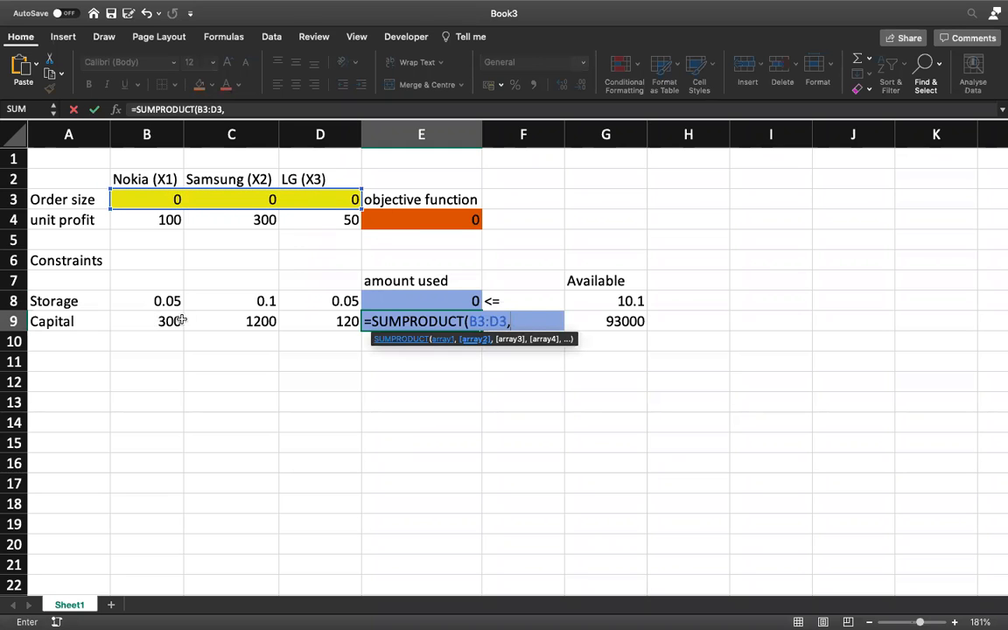
left_click_drag(156, 320, 308, 324)
key("Return")
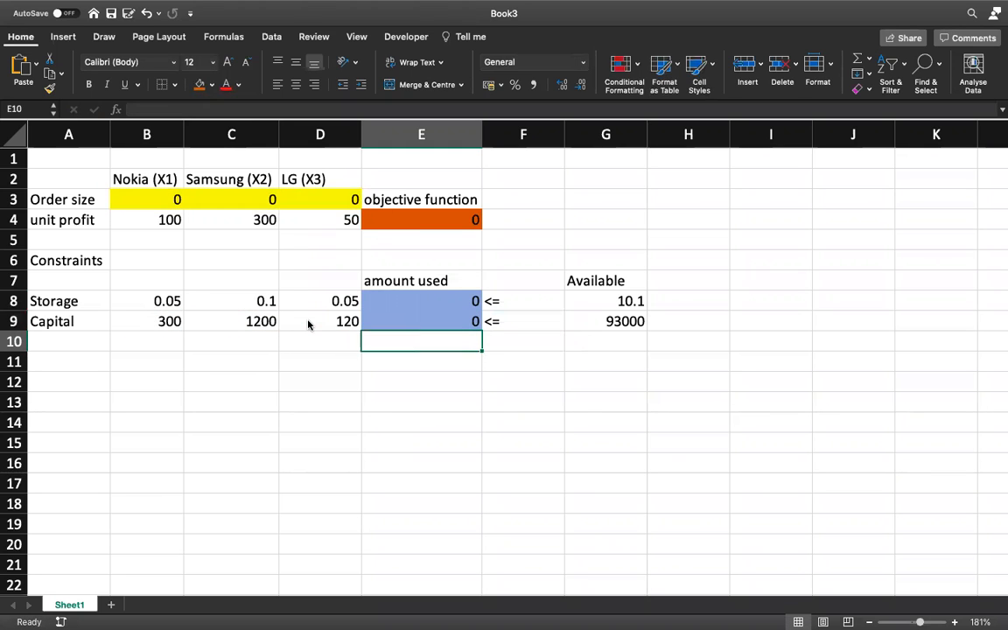
left_click(395, 393)
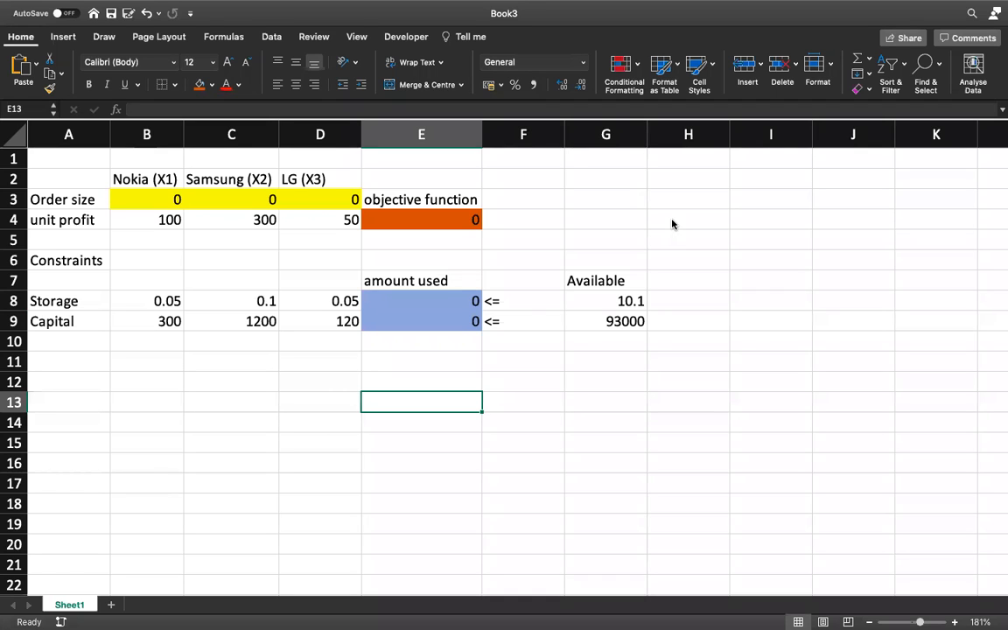
- Change the fill of the objective function cell E4 to the standard green
left_click(427, 219)
left_click(211, 85)
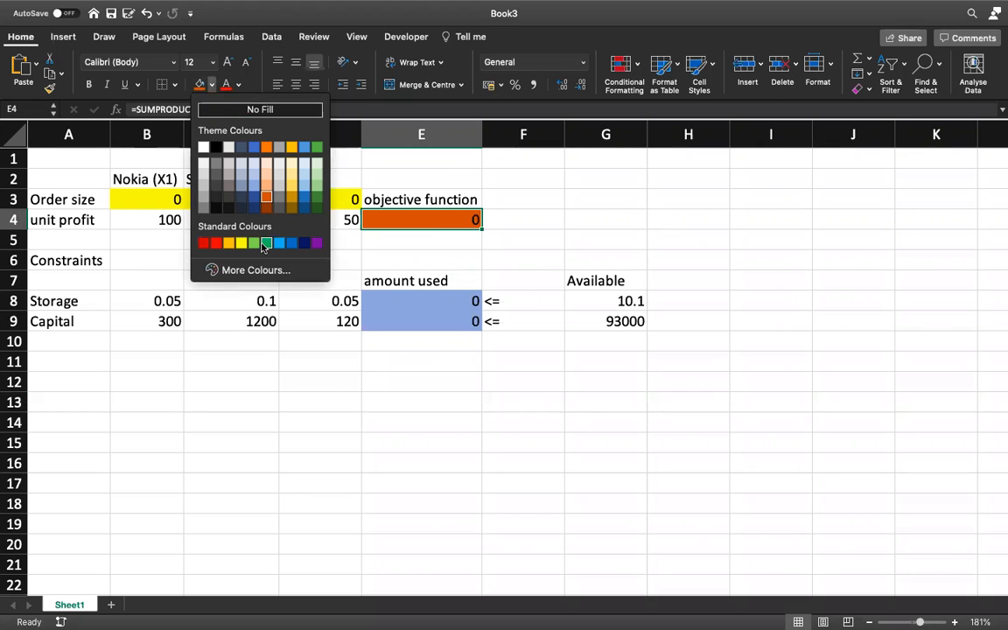
left_click(266, 242)
left_click(429, 278)
left_click(425, 219)
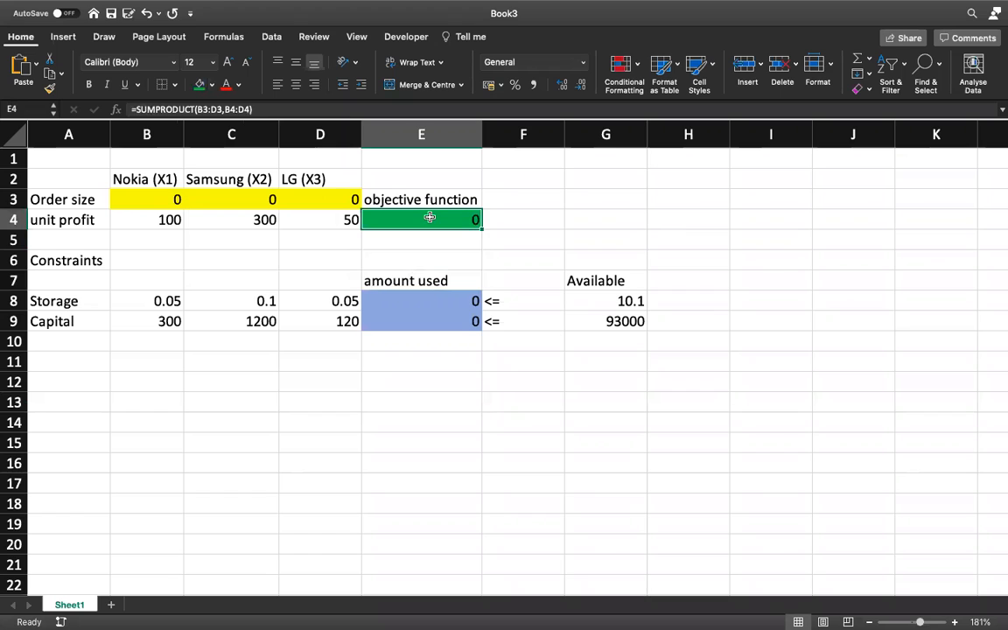
left_click(428, 261)
- Make the objective function value in E4 bold
left_click(437, 219)
scroll(437, 218, "up", 2)
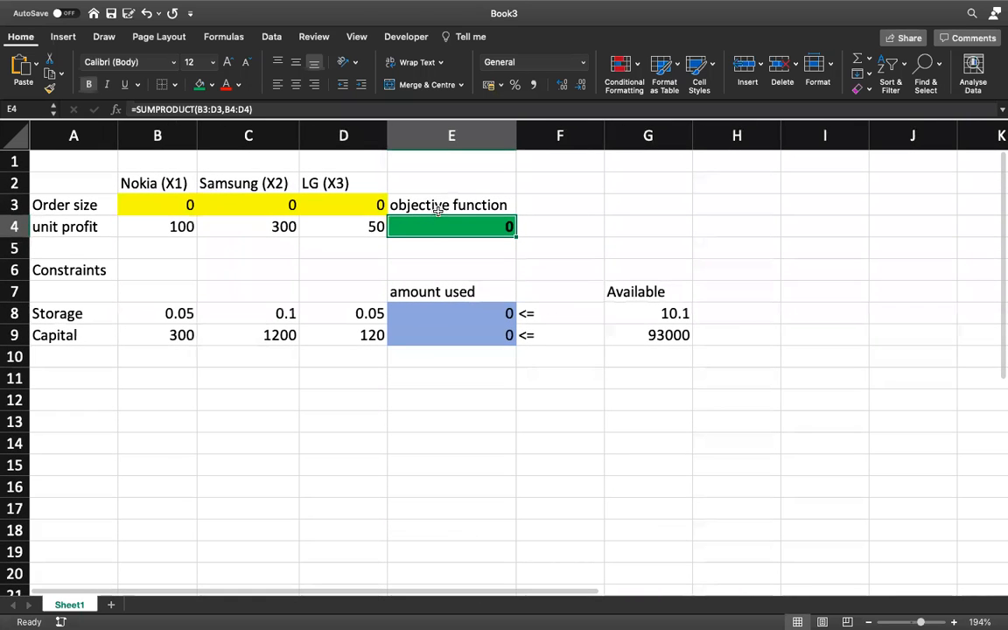
scroll(437, 213, "up", 3)
scroll(438, 216, "up", 3)
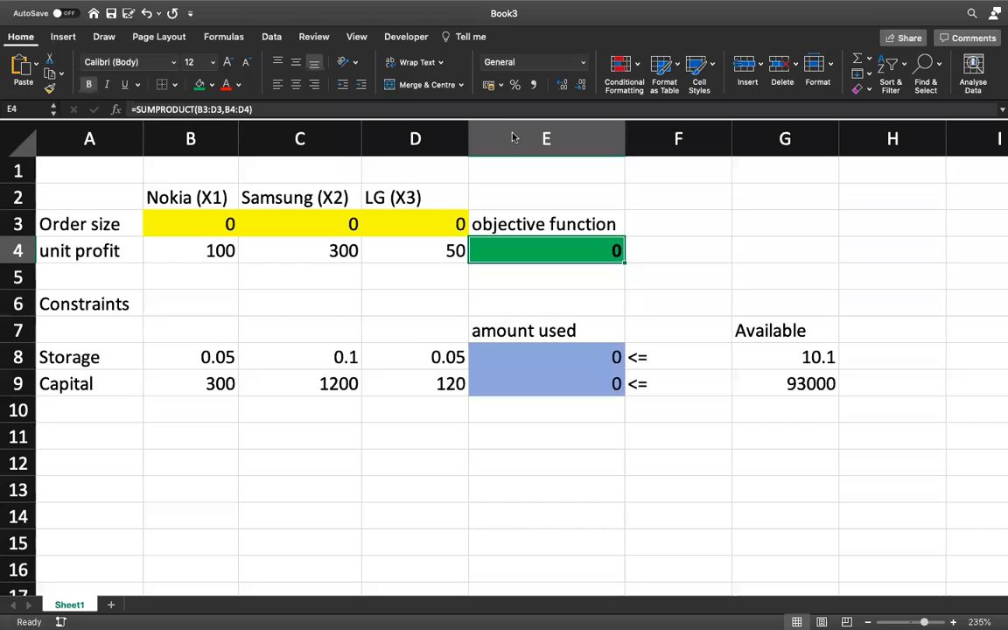
left_click(334, 464)
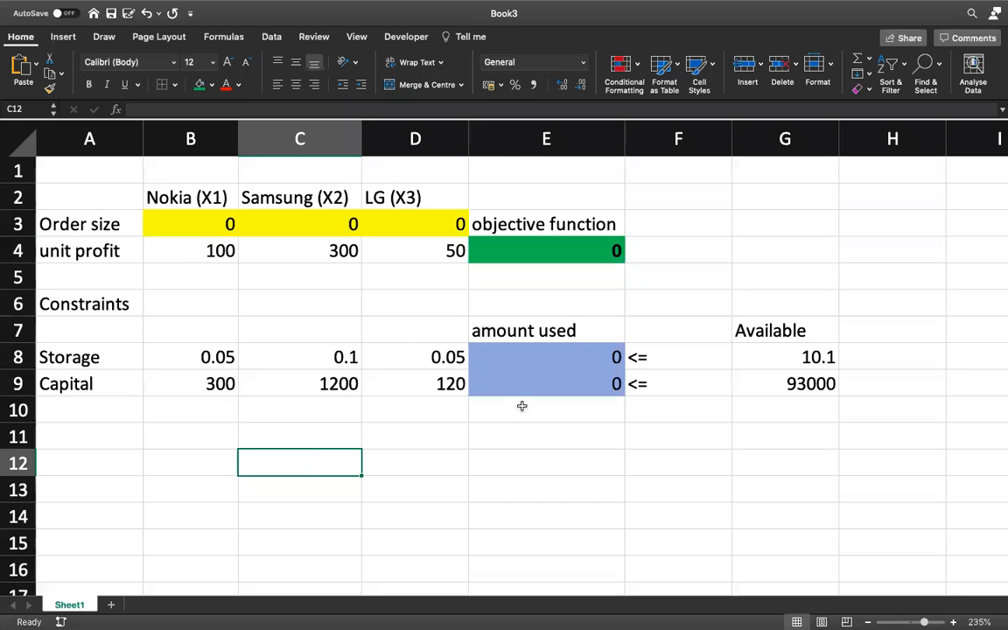
- Make the storage and capital amount used values in E8:E9 bold
left_click(511, 251)
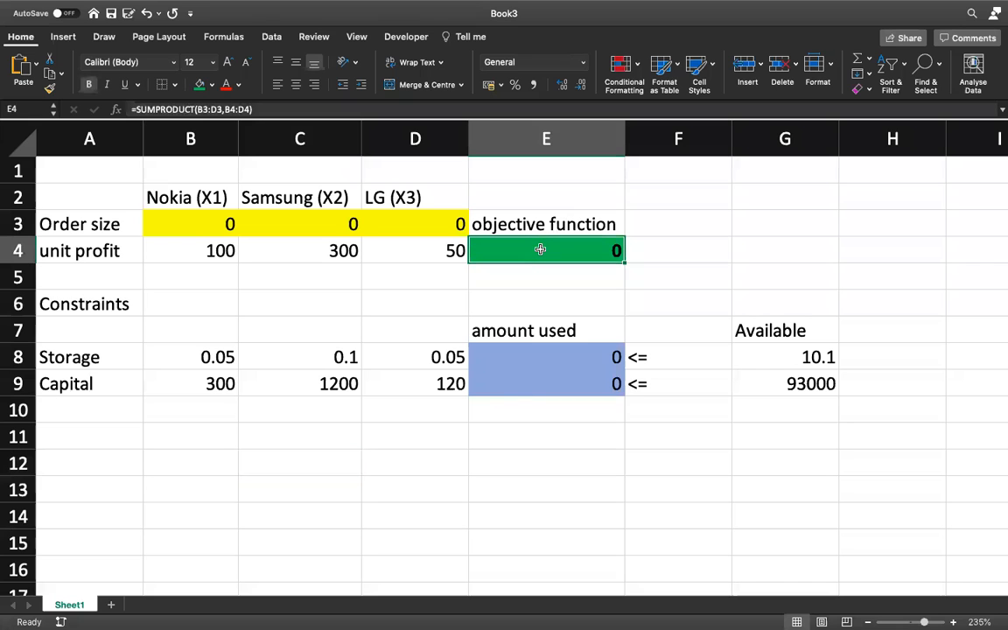
left_click_drag(524, 347, 522, 387)
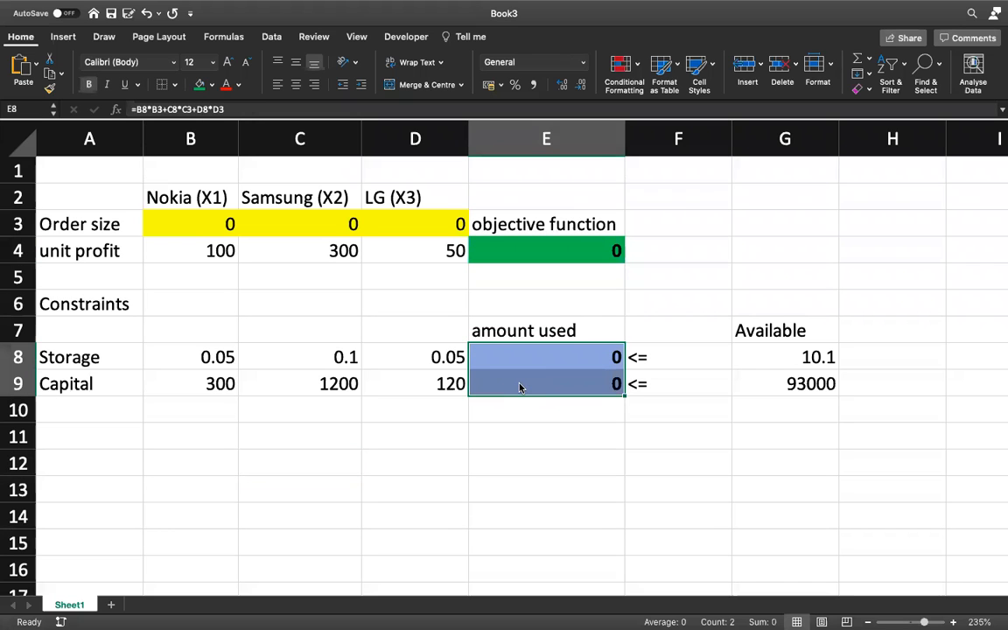
left_click(564, 251)
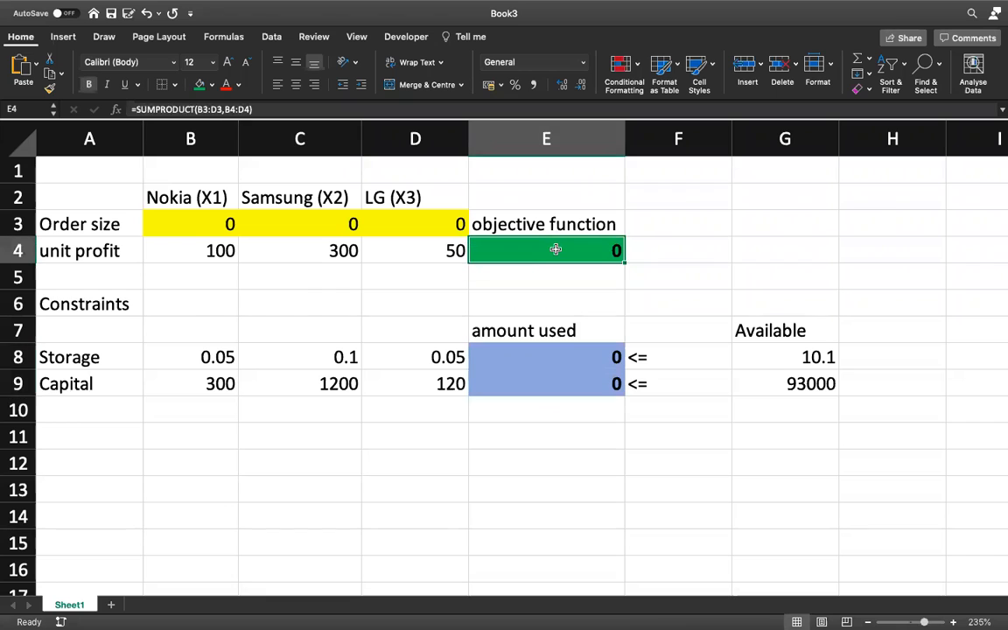
left_click_drag(575, 360, 574, 387)
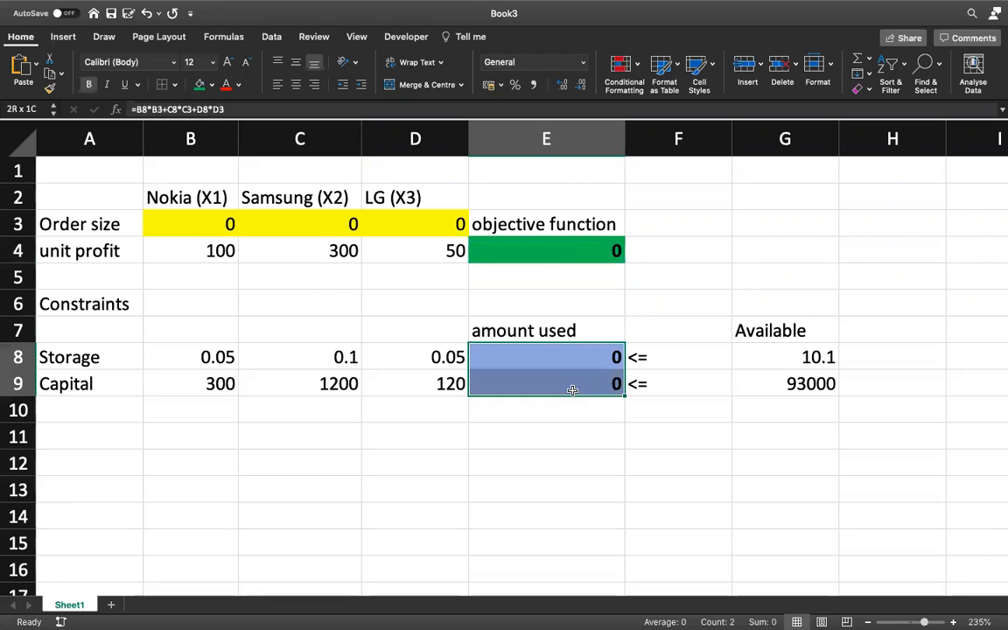
left_click(544, 435)
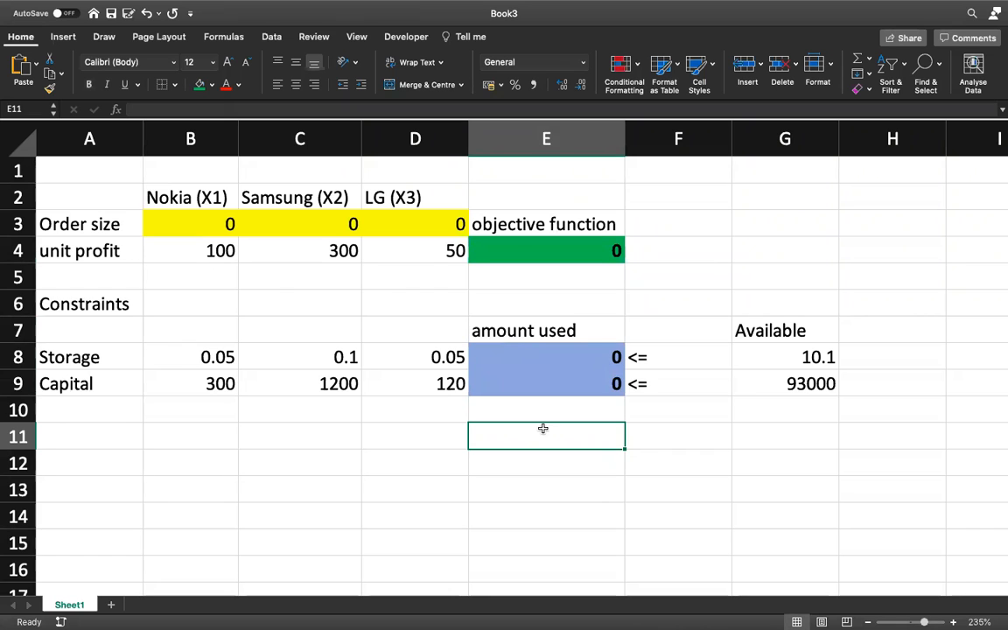
left_click(518, 246)
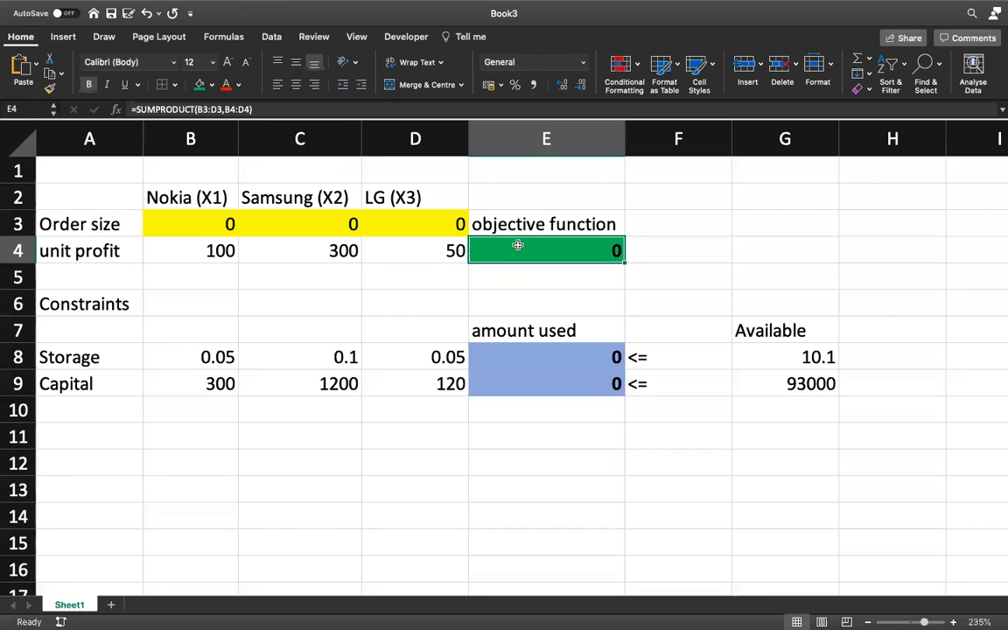
left_click_drag(499, 352, 506, 378)
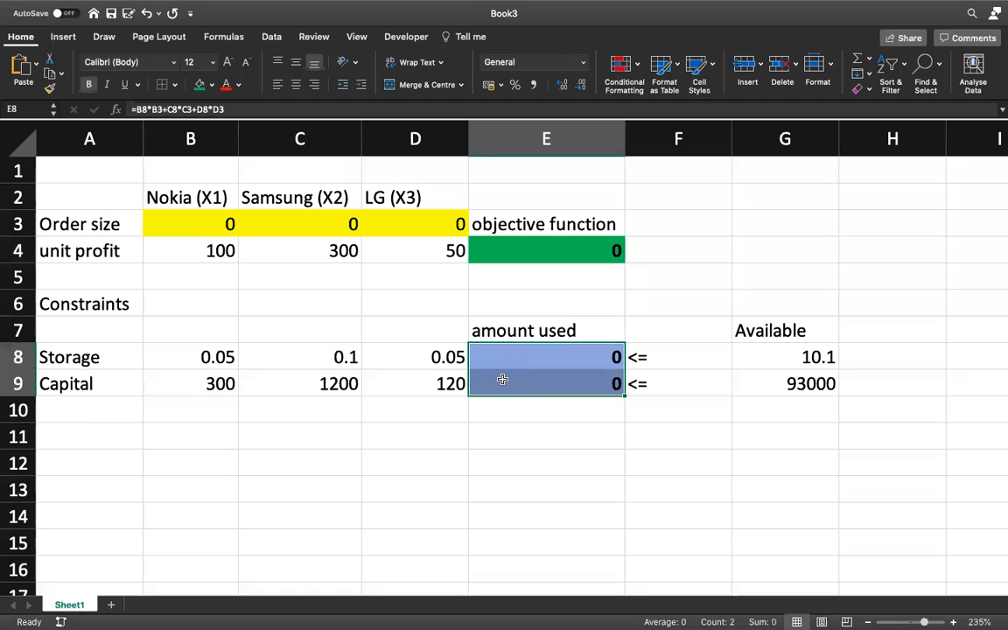
- Enter trial order sizes of 13 for Nokia, 214 for Samsung and 45 for LG in B3:D3
left_click(286, 225)
type("214")
key("Tab")
type("45")
left_click(285, 229)
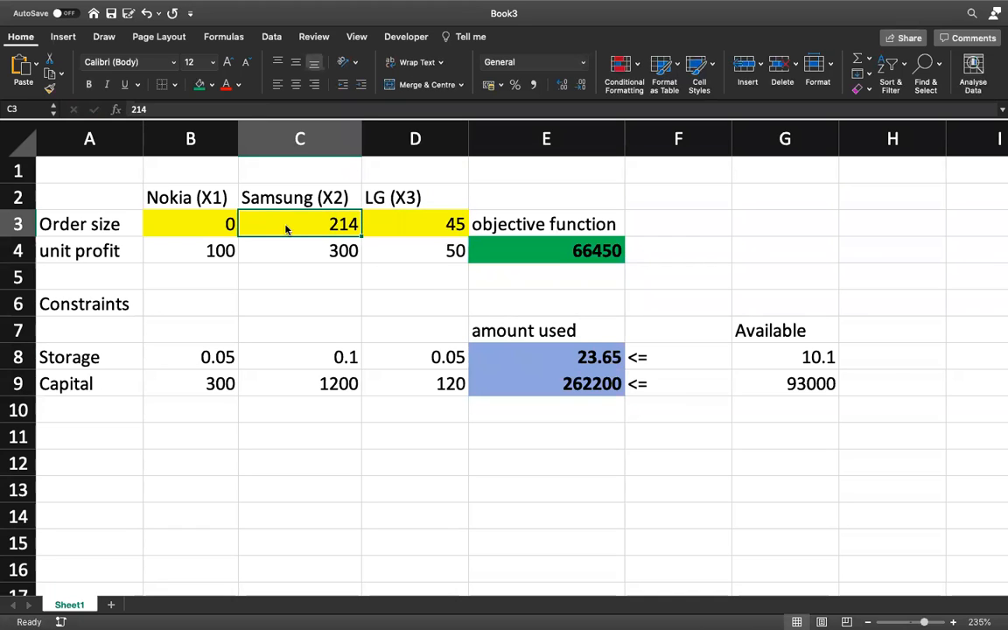
key("Left")
type("13")
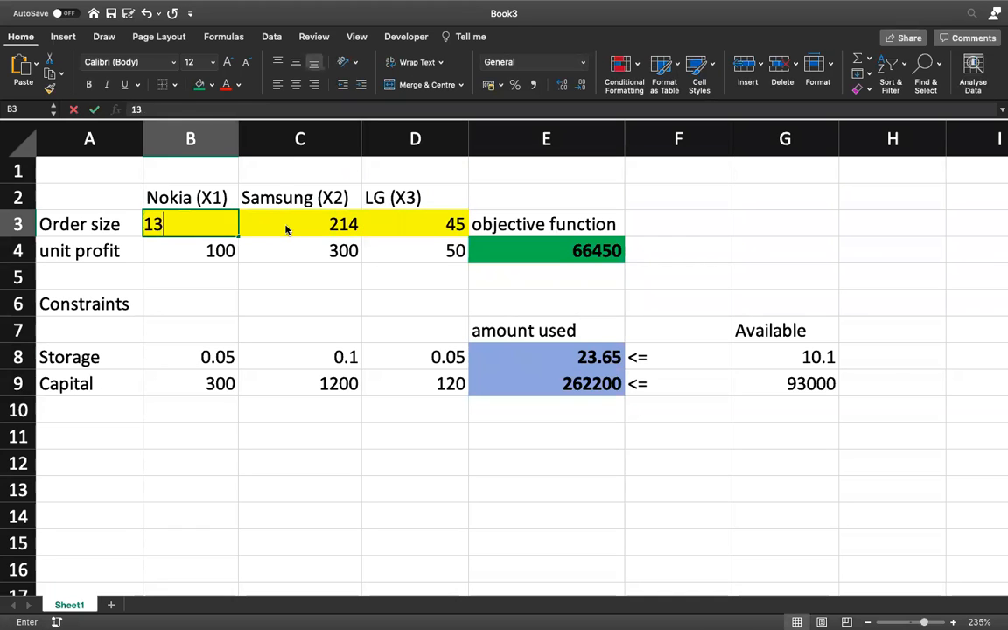
key("Tab")
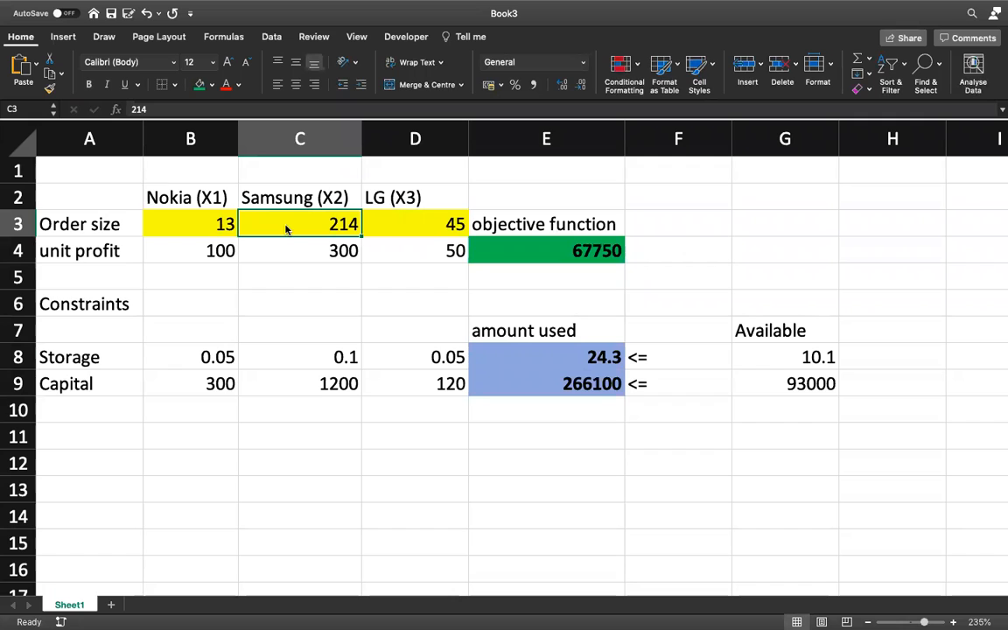
- Undo the three trial order size entries in B3:D3
key("super+z")
key("super+z")
key("super+z")
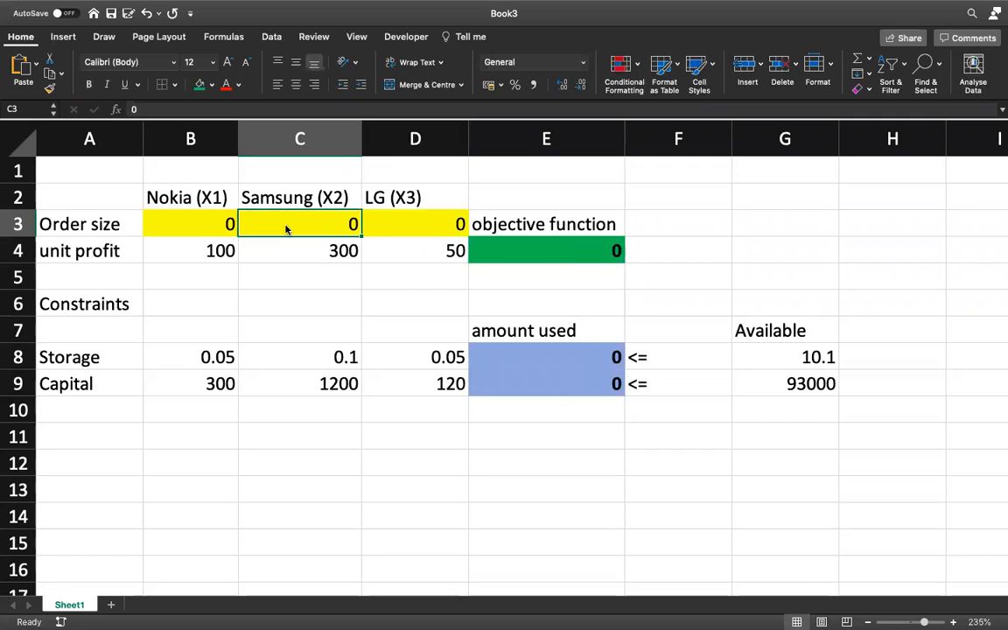
- Switch to the presentation slide showing the LP's objective function and constraints
left_click(390, 404)
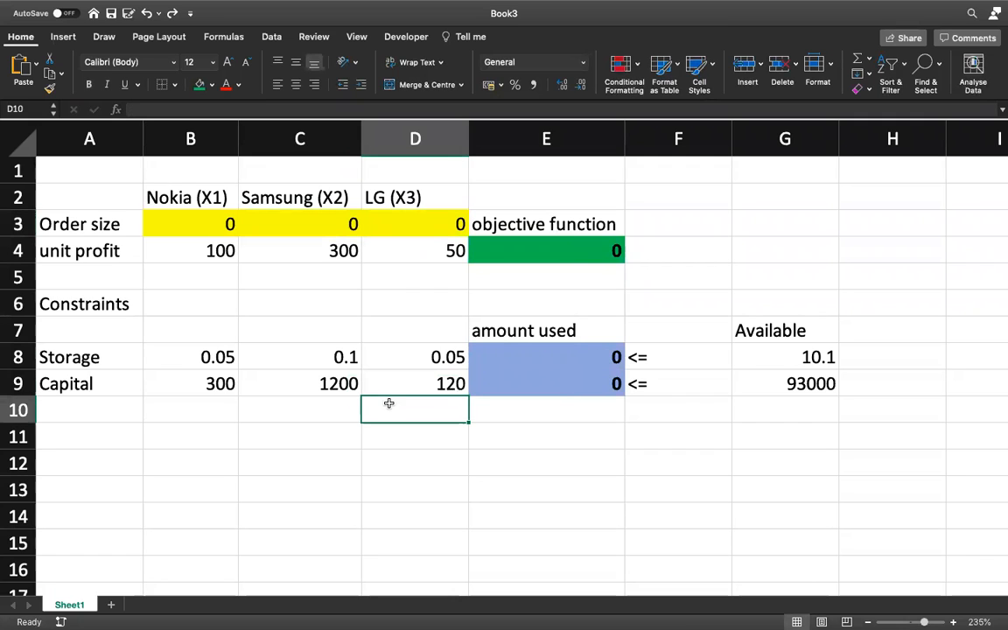
left_click(428, 449)
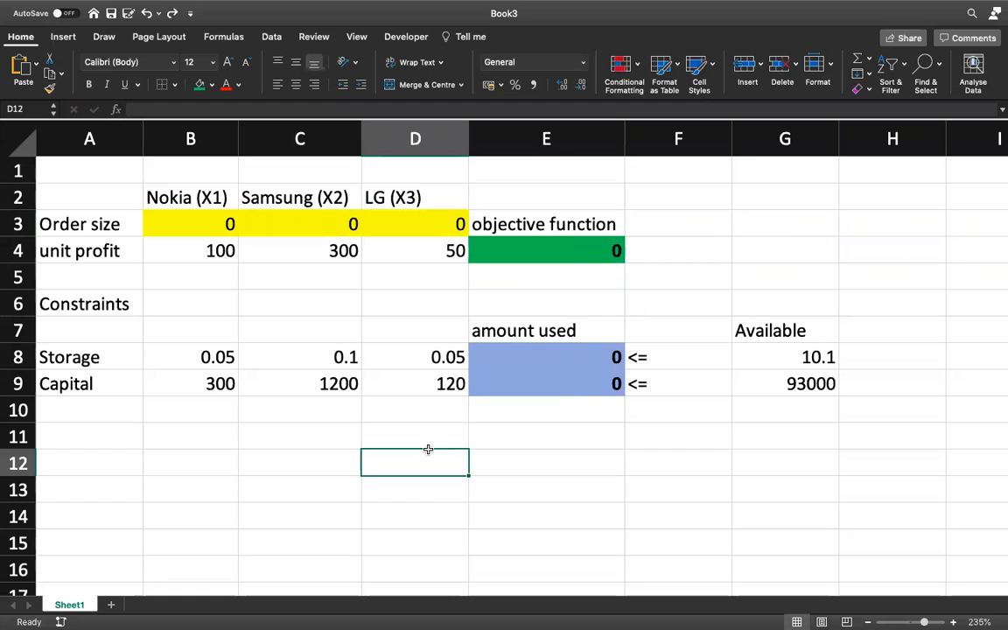
key("ctrl+Left")
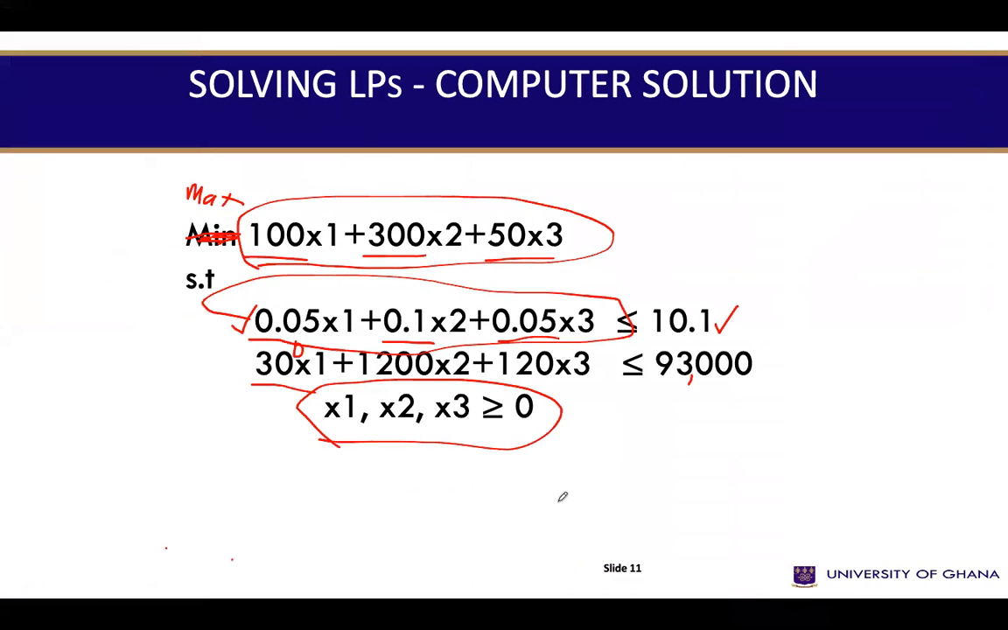
- View the slide with the completed phone order spreadsheet and switch back to the Excel workbook
key("Right")
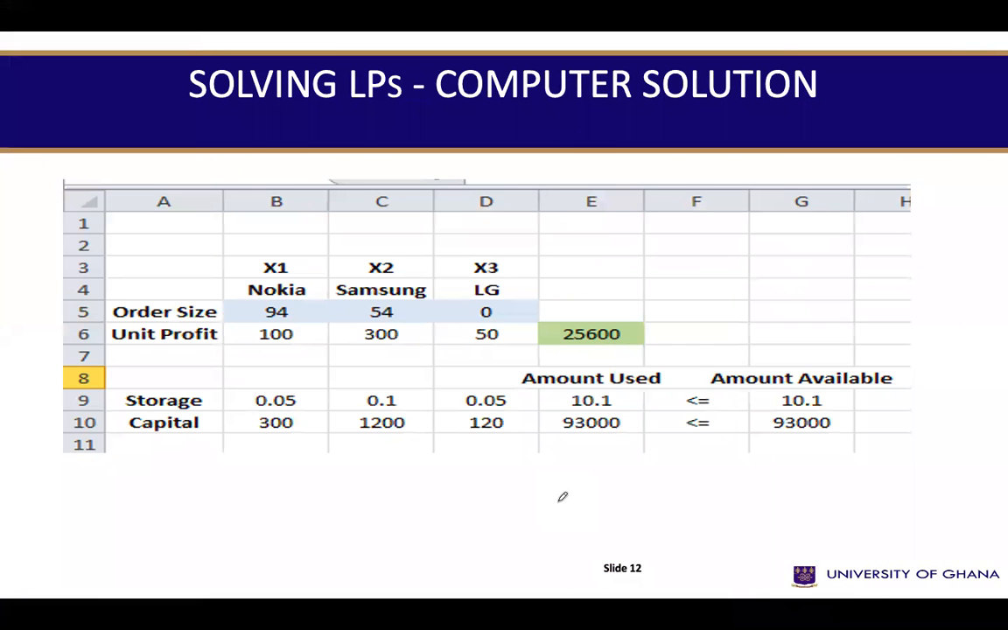
key("Right")
key("Left")
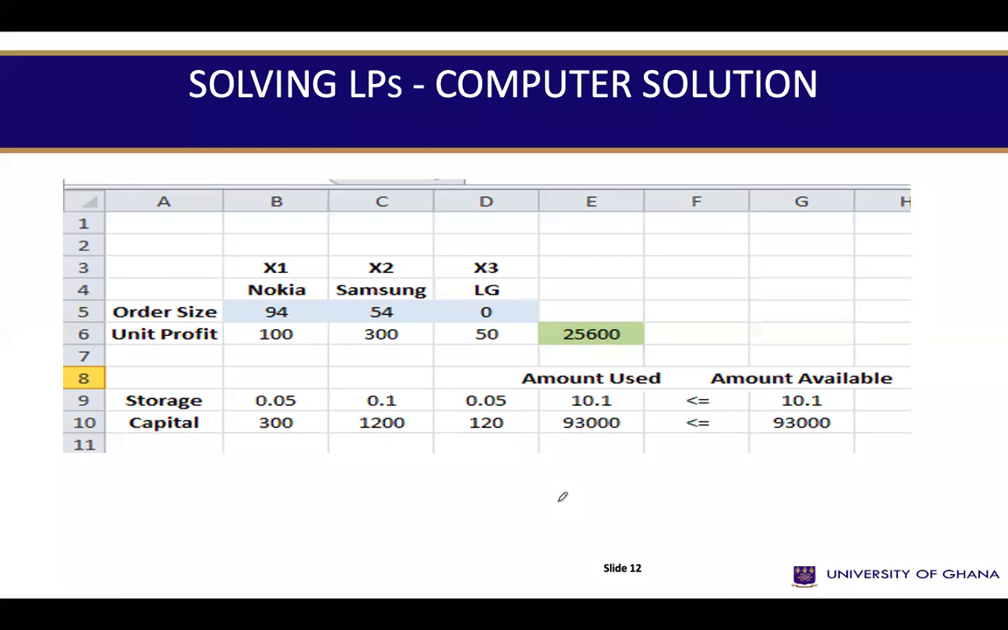
key("ctrl+Right")
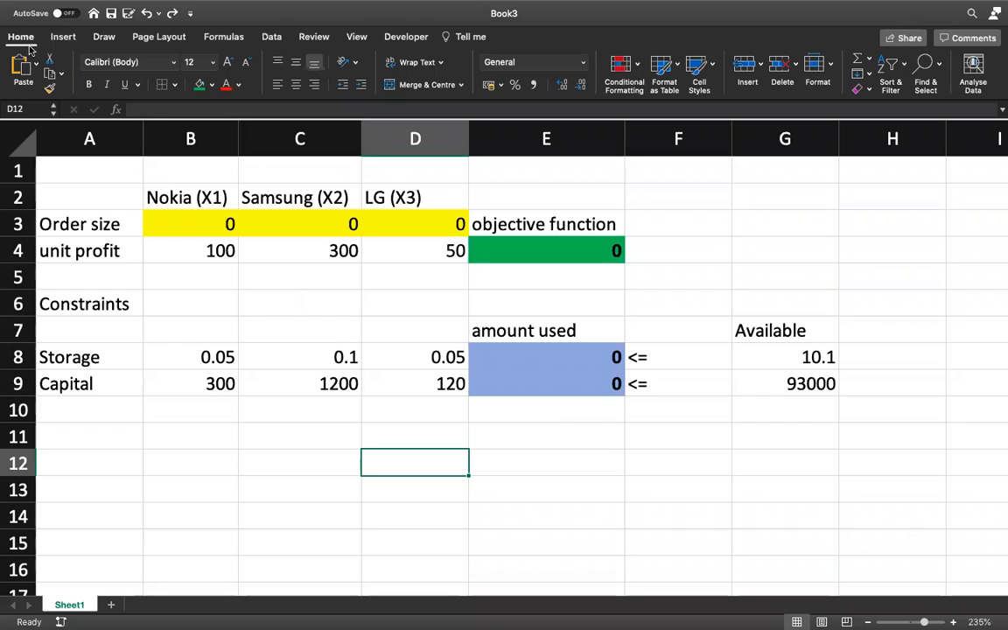
- Open Solver for the worksheet and reposition its dialog so the objective function cell E4 is uncovered
left_click(272, 40)
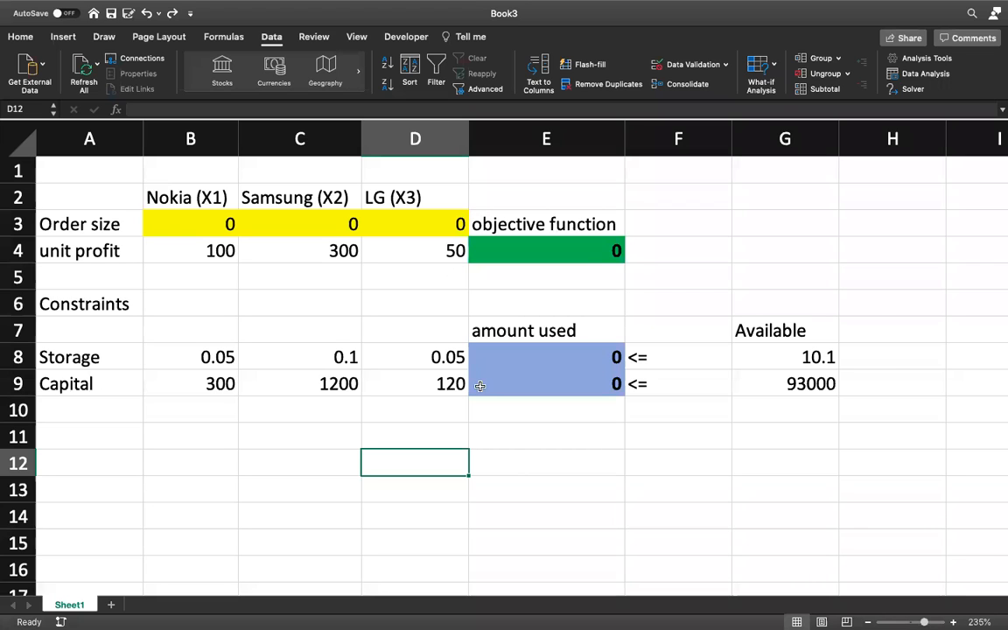
left_click(516, 429)
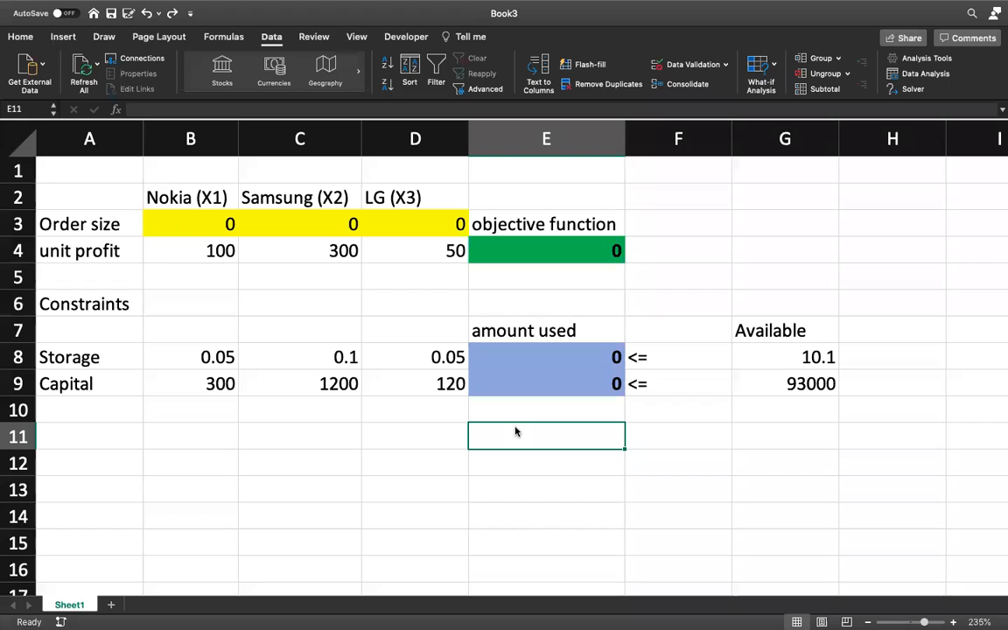
left_click(907, 88)
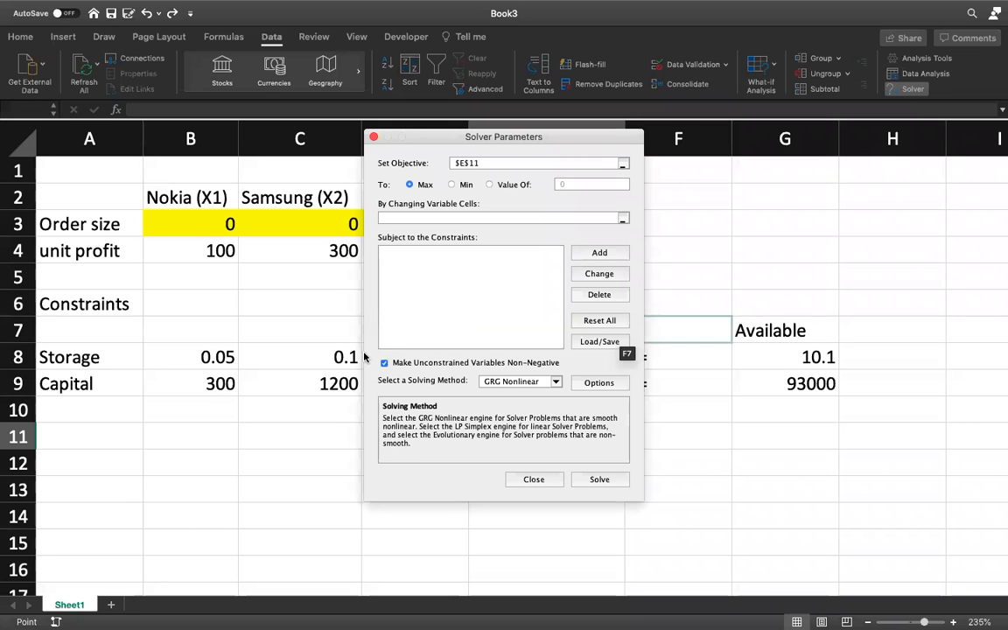
left_click_drag(467, 137, 272, 251)
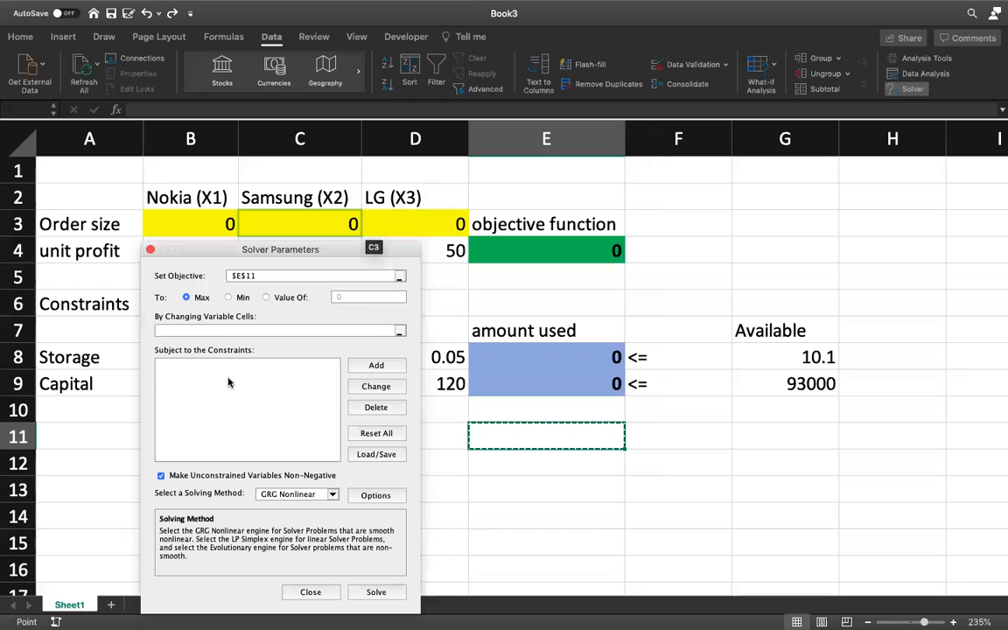
- Replace the Solver objective reference with the objective function cell E4 on Sheet1
left_click(262, 276)
key("BackSpace")
key("BackSpace")
key("BackSpace")
key("BackSpace")
key("BackSpace")
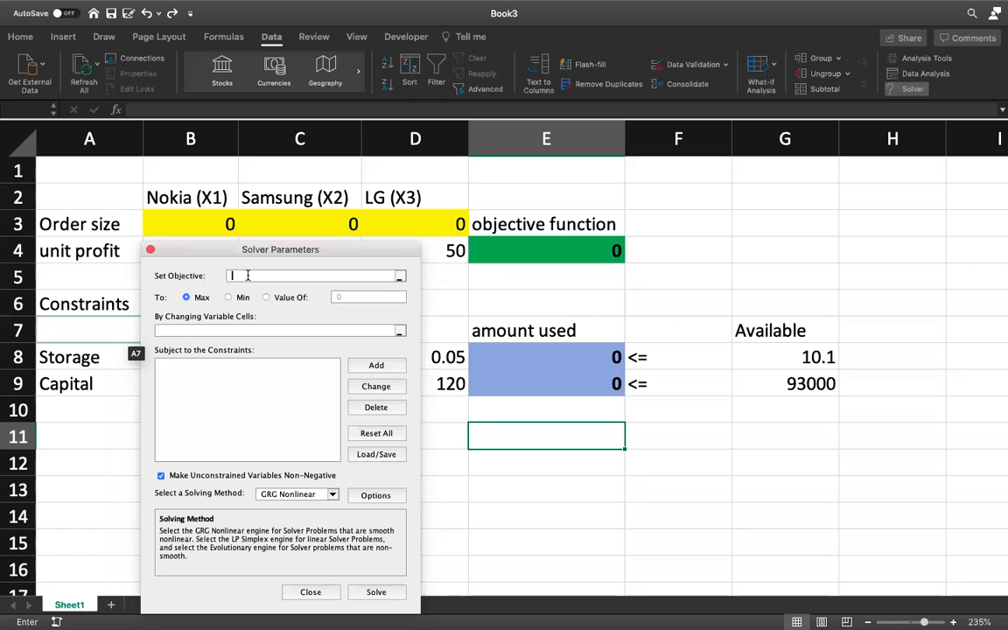
left_click(516, 249)
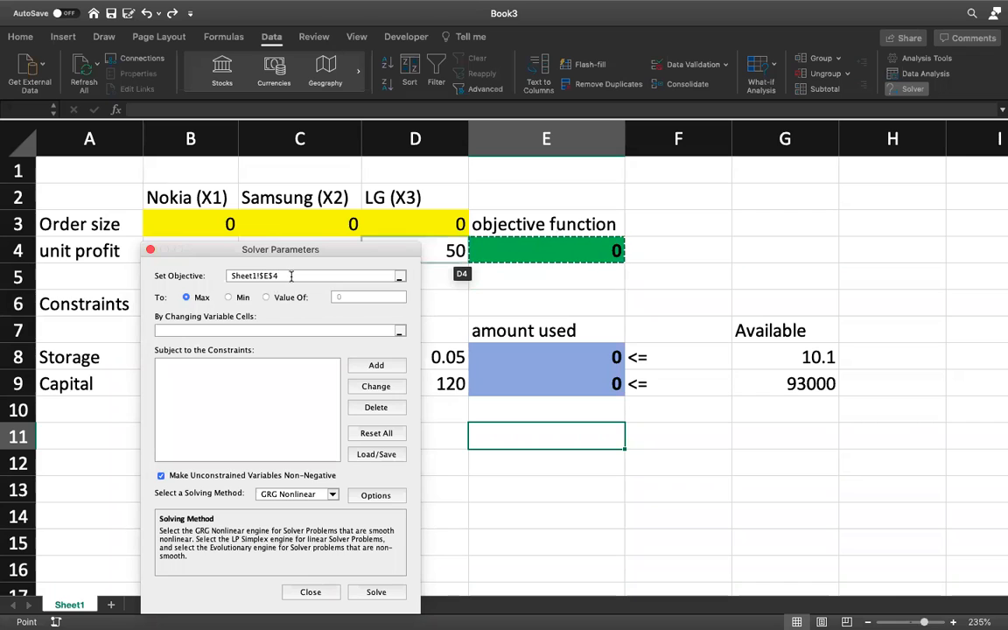
left_click_drag(280, 276, 234, 277)
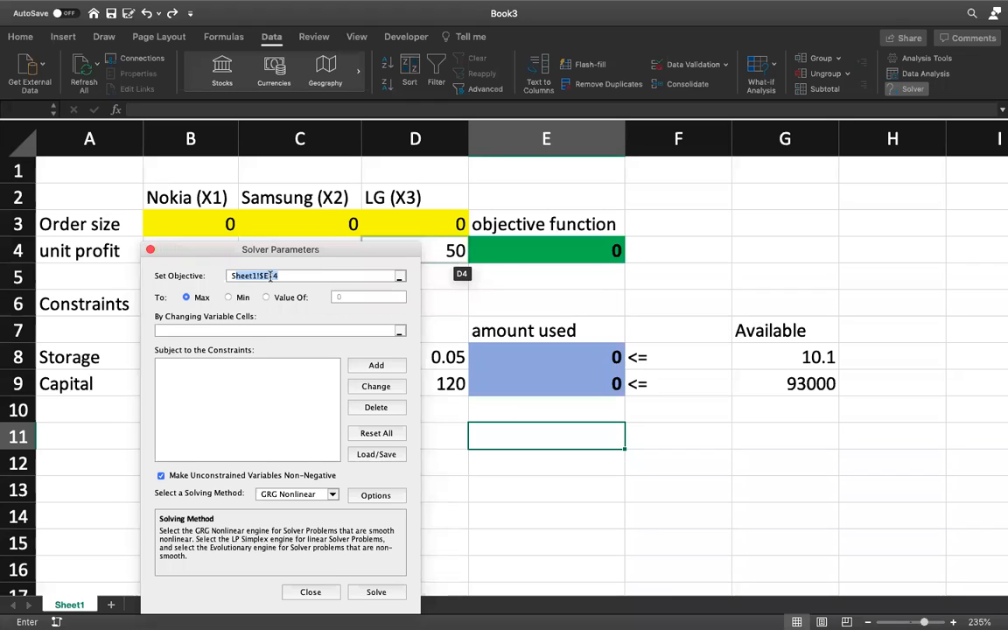
left_click(288, 275)
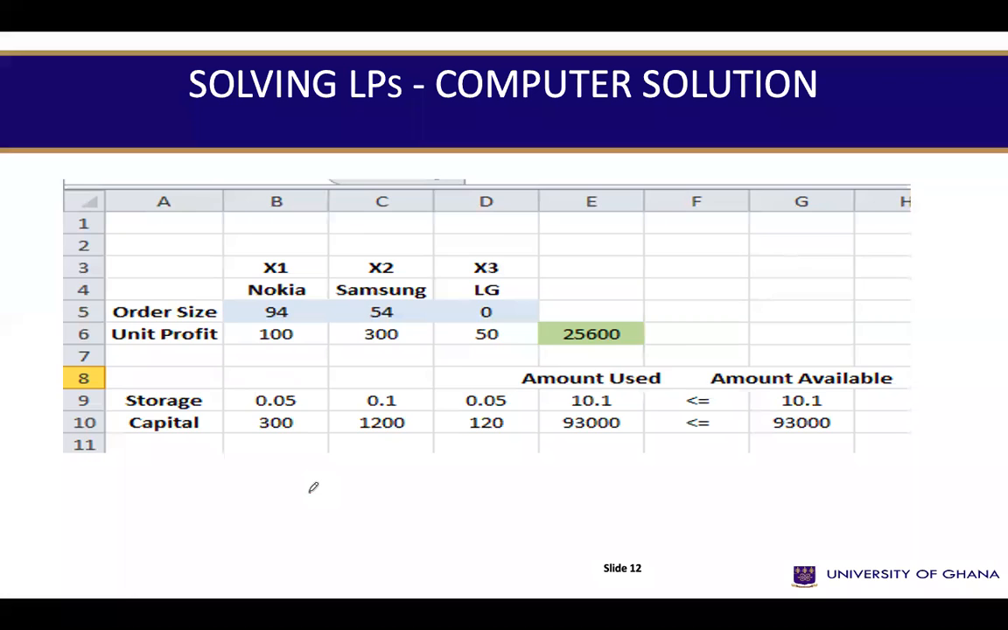
- Check the LP's objective on the presentation slides and set the Solver objective to Max
key("Left")
key("Left")
key("Right")
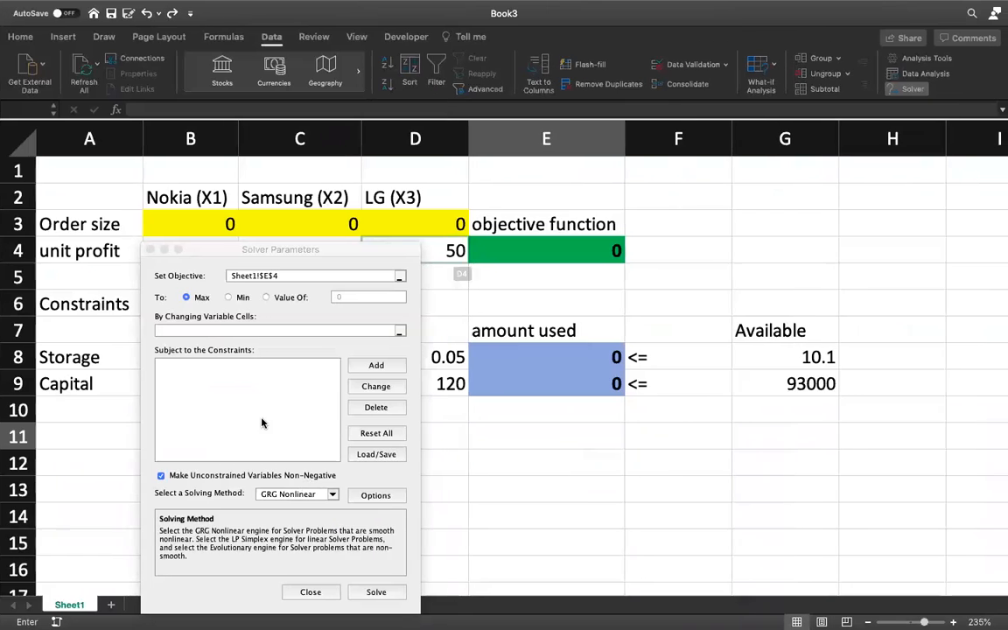
left_click(186, 298)
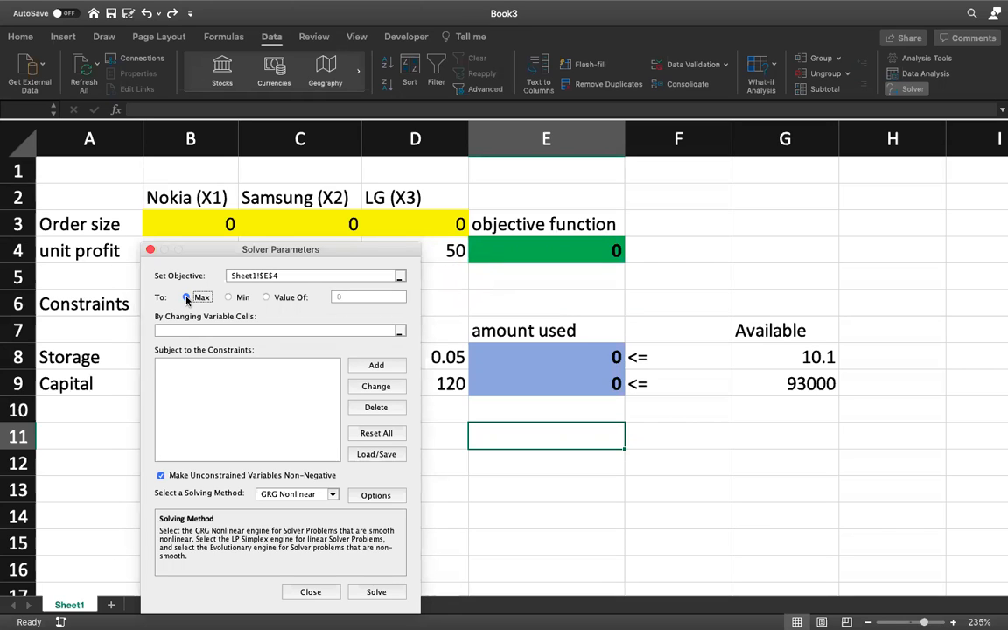
- Set Solver's changing variable cells to the order size range B3:D3
left_click(185, 331)
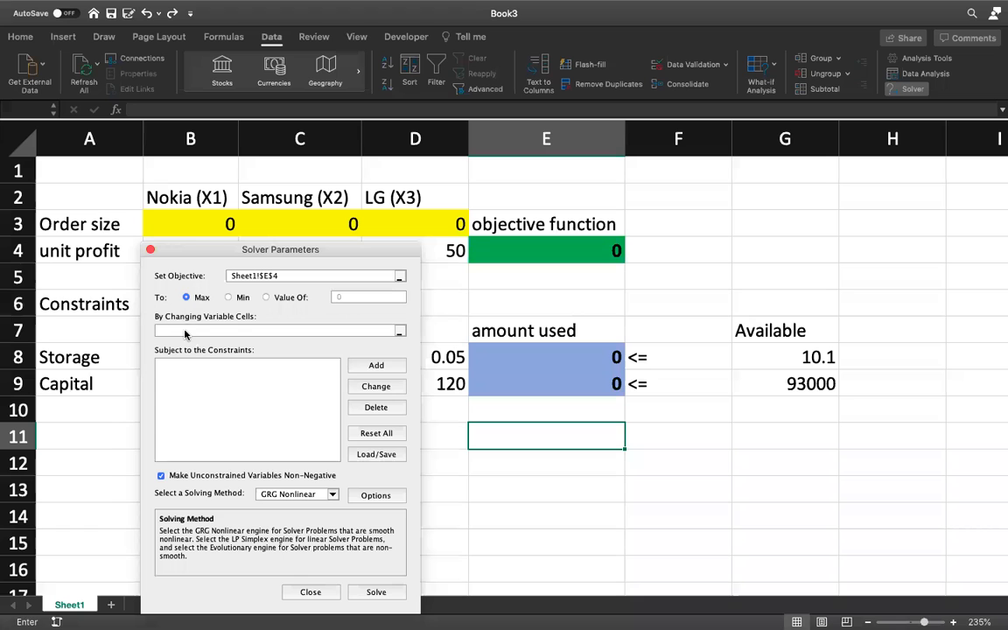
mouse_move(284, 249)
left_mouse_down()
mouse_move(388, 272)
mouse_move(285, 270)
left_mouse_up()
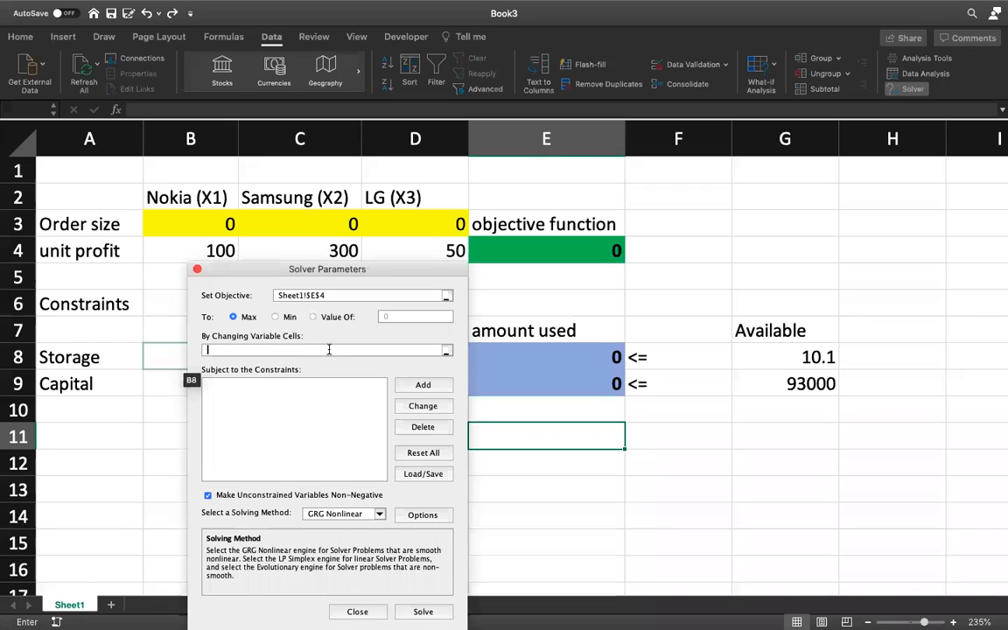
left_click_drag(199, 224, 382, 223)
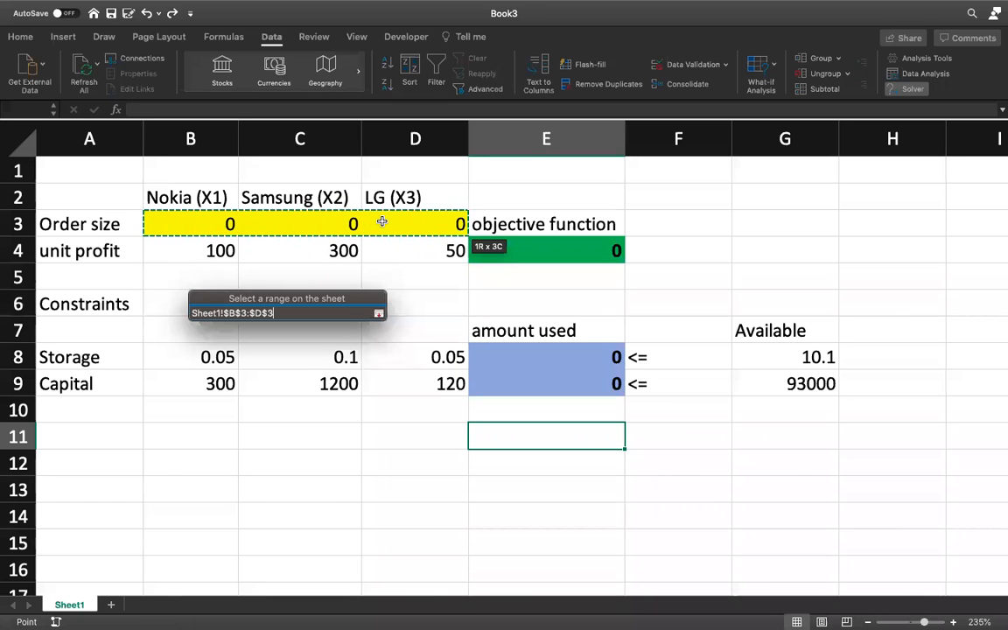
key("Return")
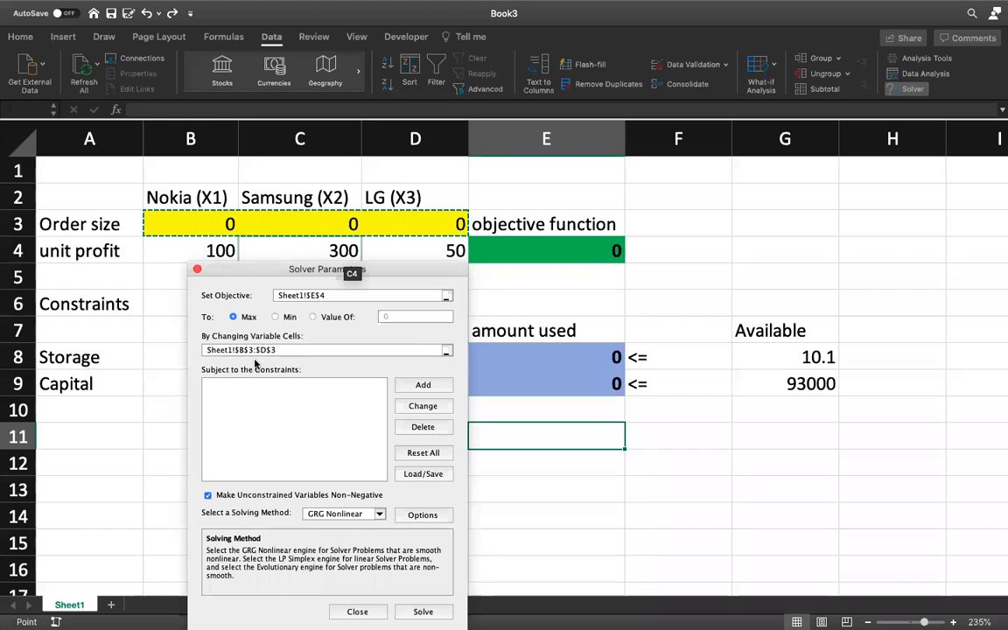
left_click(250, 404)
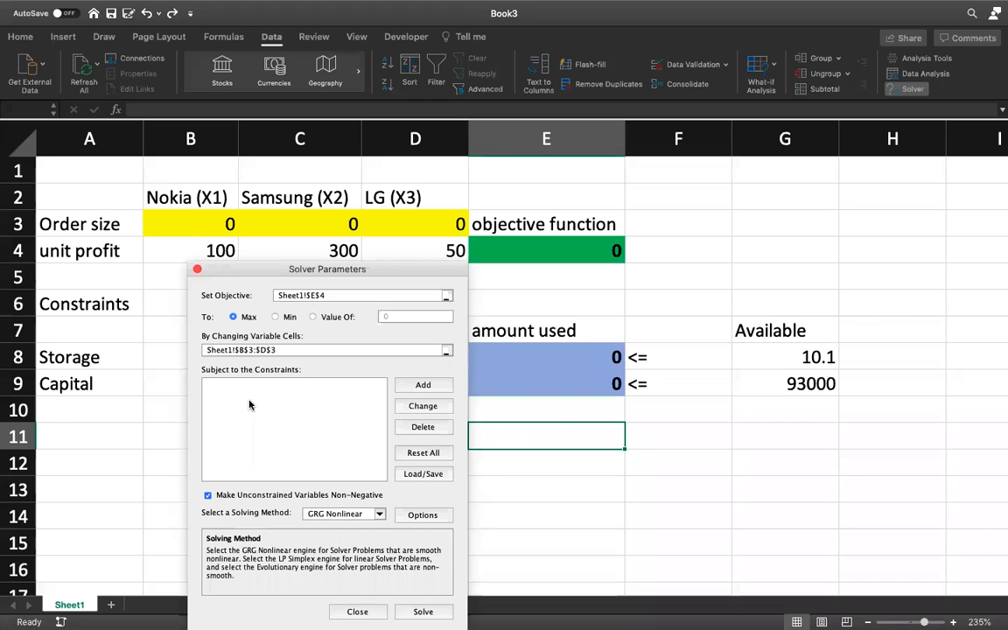
- Start adding a Solver constraint and place its dialog clear of the amount used and available values
left_click_drag(253, 273, 184, 239)
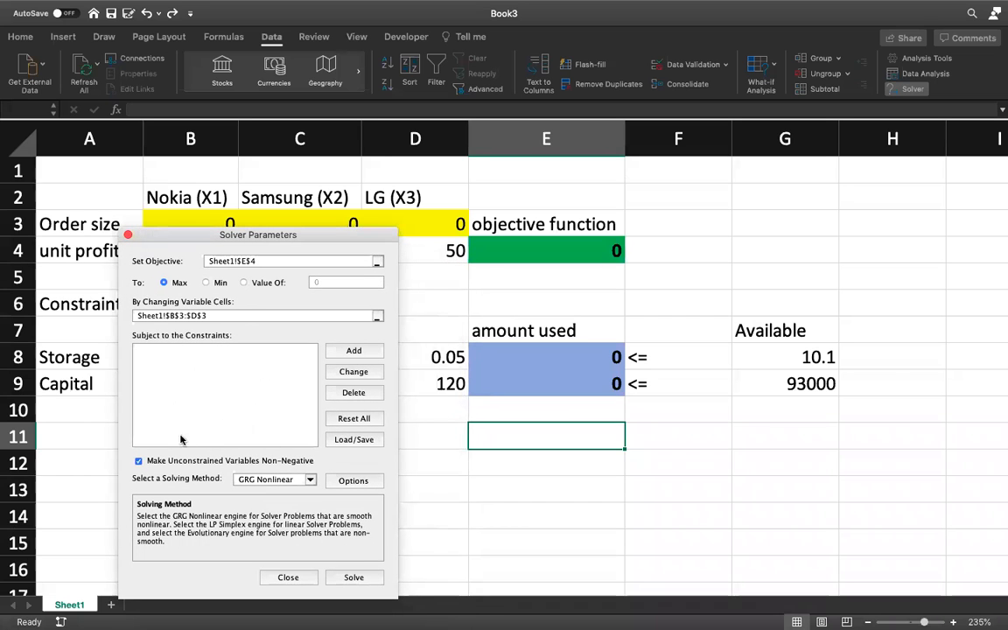
left_click(353, 351)
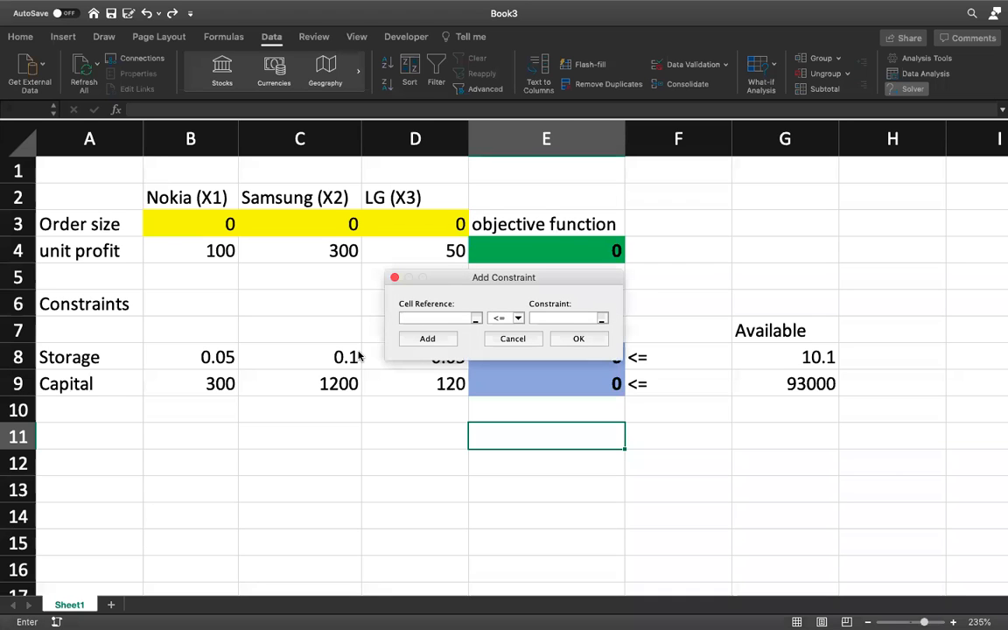
left_click_drag(506, 275, 580, 211)
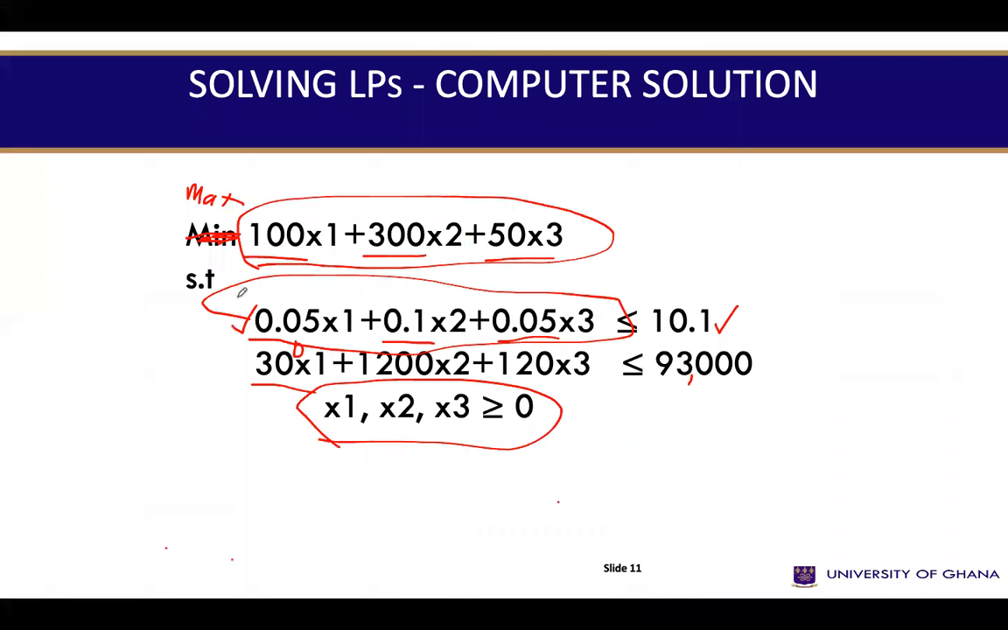
- On the LP slide, circle the storage constraint's left-hand side in pen and erase all pen marks
mouse_move(242, 292)
left_mouse_down()
mouse_move(263, 268)
mouse_move(536, 278)
mouse_move(571, 326)
mouse_move(372, 337)
mouse_move(256, 317)
left_mouse_up()
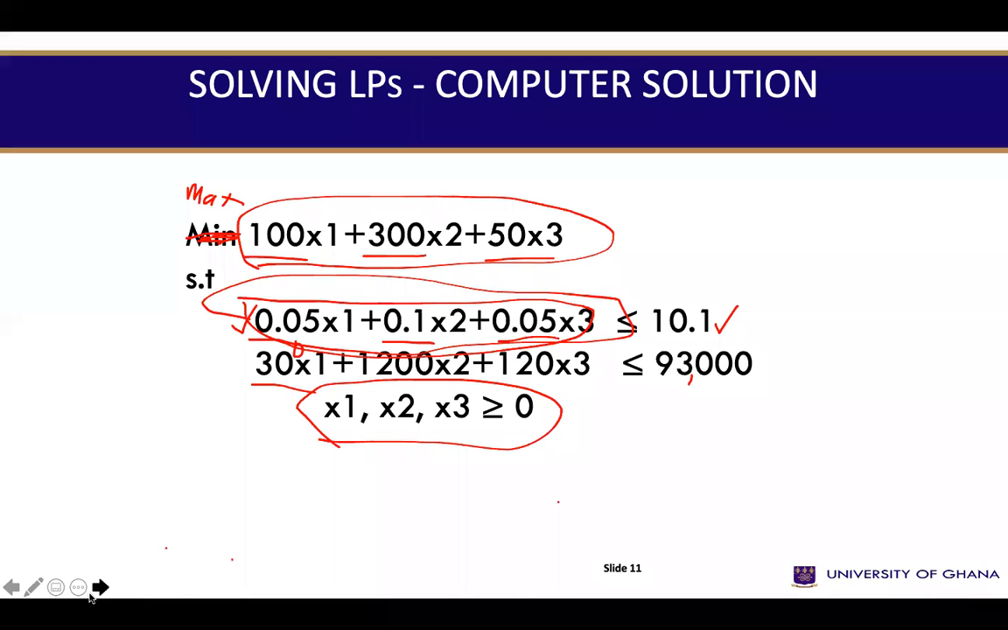
left_click(32, 588)
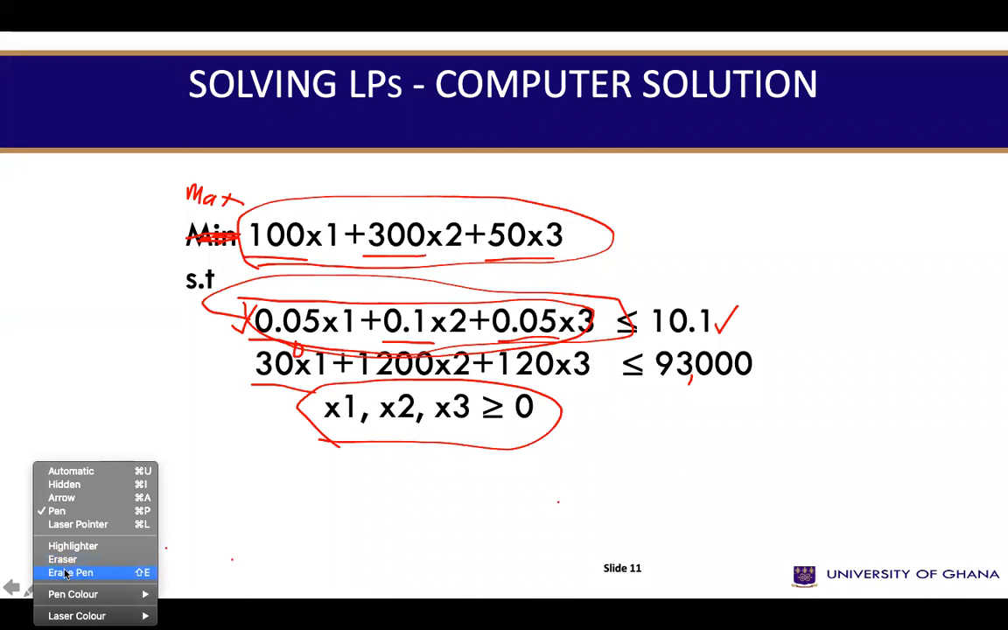
left_click(65, 574)
- Underline the start of the storage and capital constraints on the slide and switch back to the Excel workbook
left_click_drag(245, 336, 278, 334)
left_click_drag(226, 389, 269, 378)
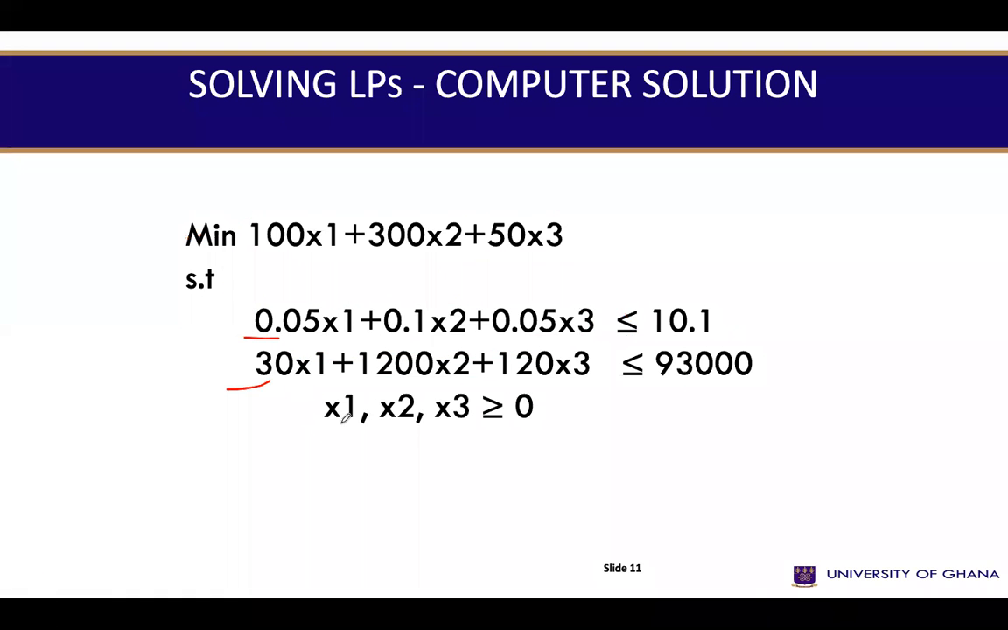
key("ctrl+Right")
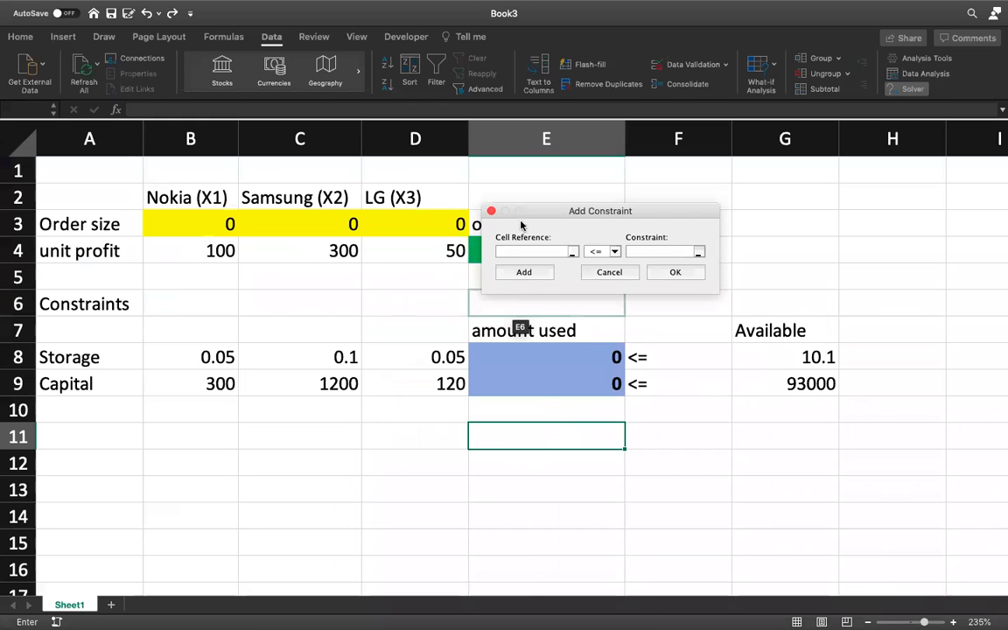
- Add the storage constraint E8 <= G8 to Solver, keeping the dialog ready for another constraint
left_click(501, 356)
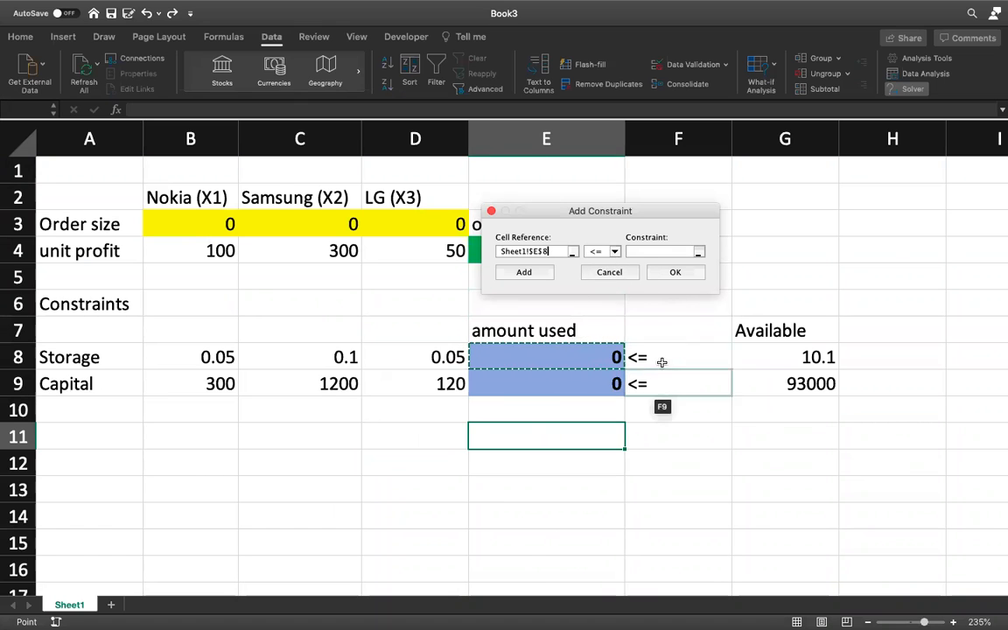
left_click(616, 252)
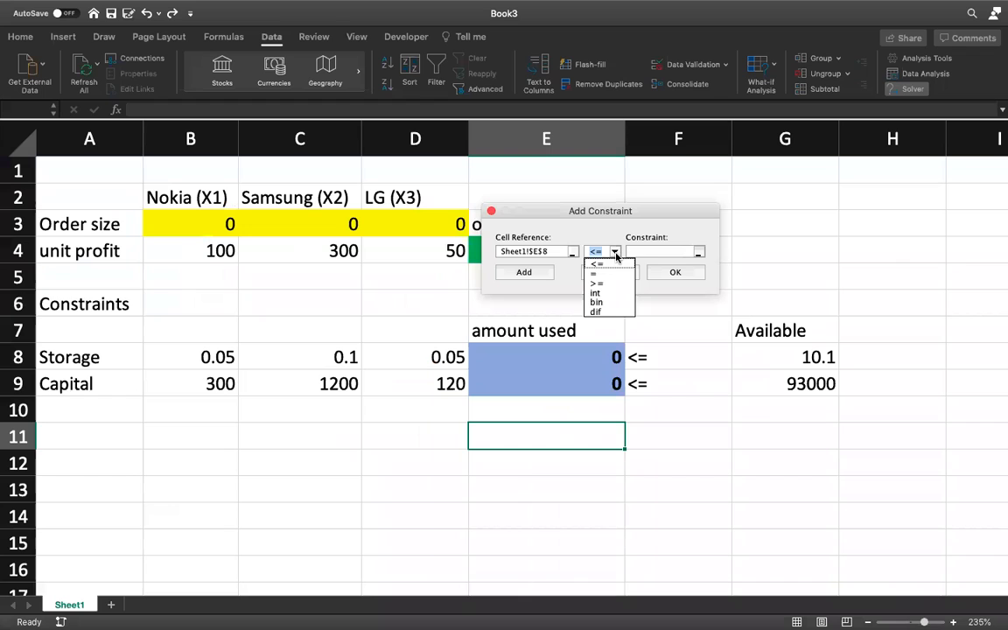
left_click(616, 253)
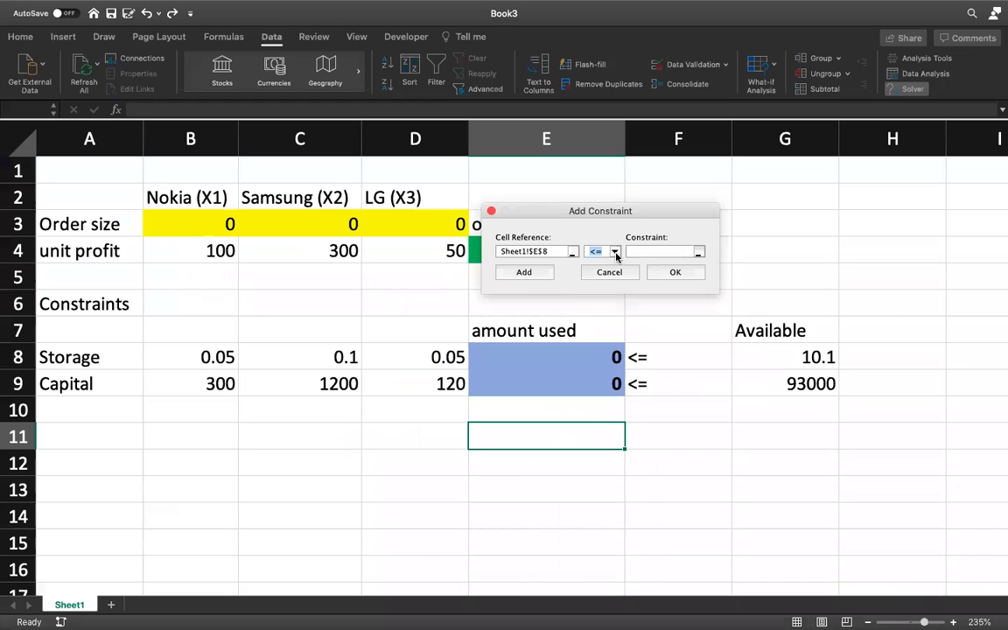
key("Tab")
left_click(771, 354)
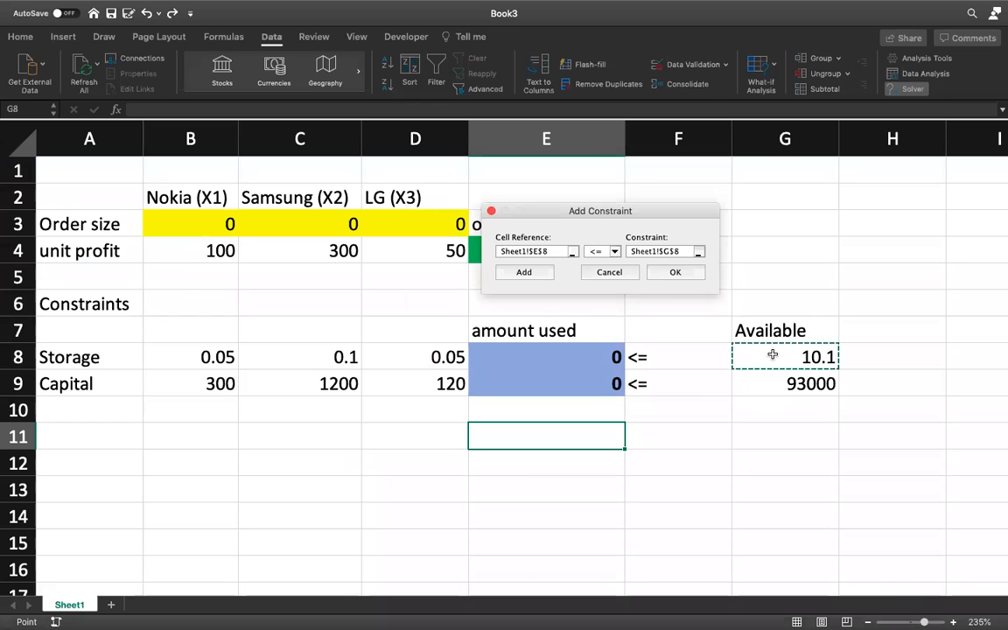
left_click(534, 274)
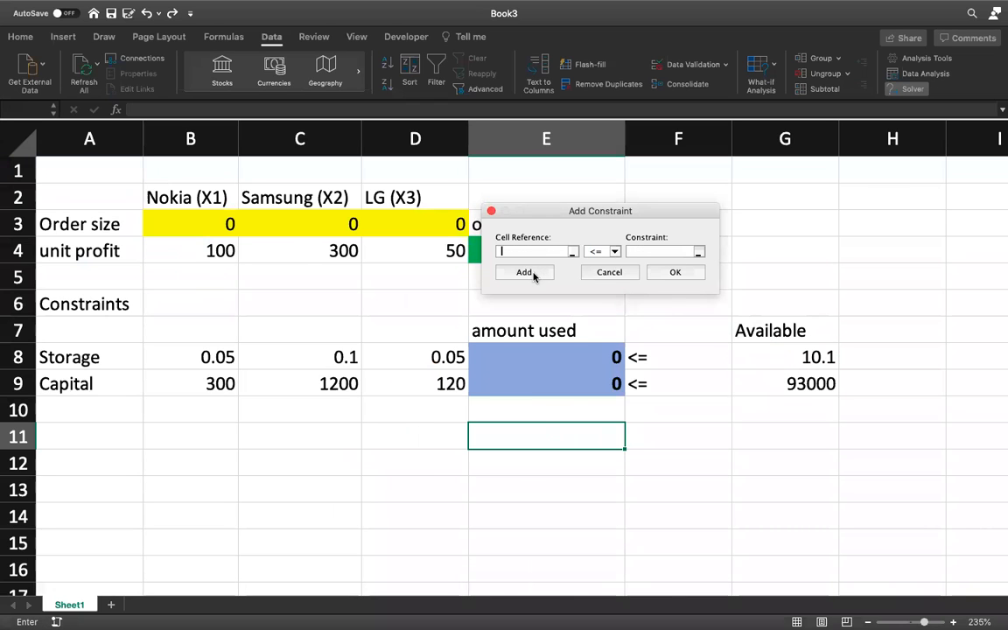
- Add the capital constraint E9 <= G9, return to the Solver parameters and uncover the model's E to G columns
left_click(521, 382)
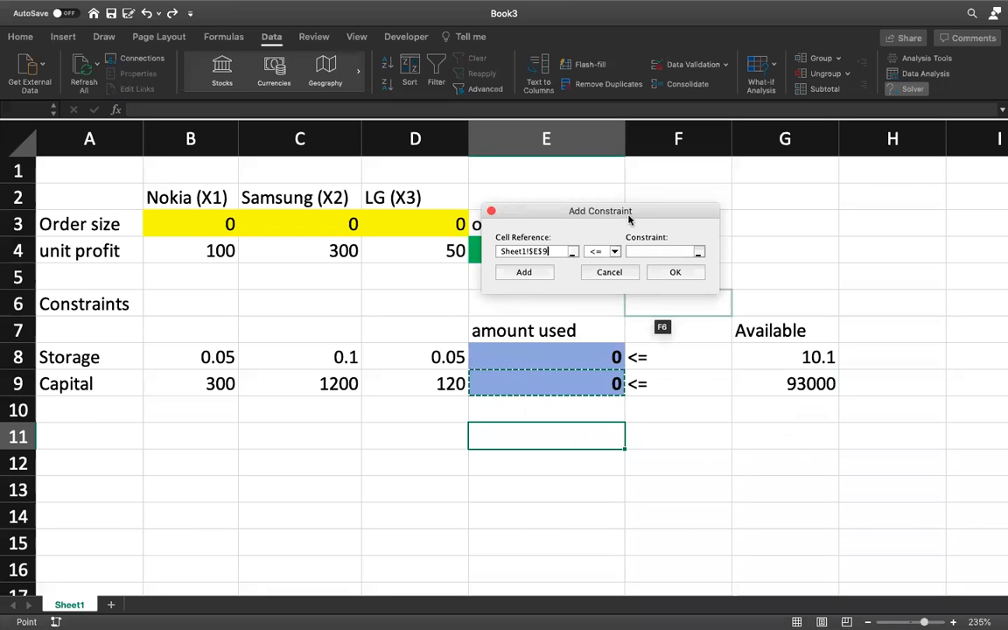
left_click(652, 252)
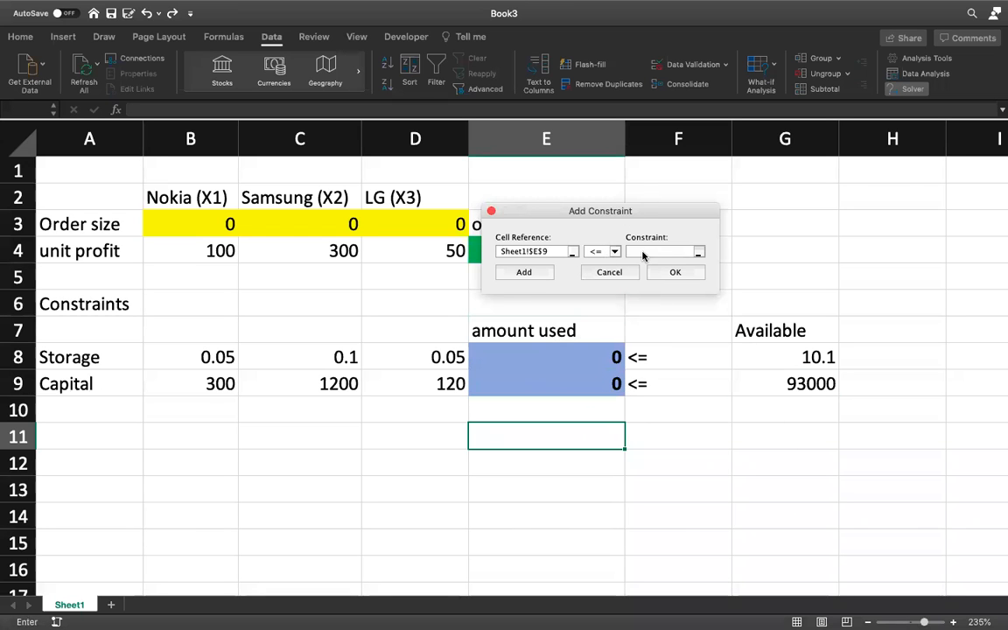
left_click(793, 386)
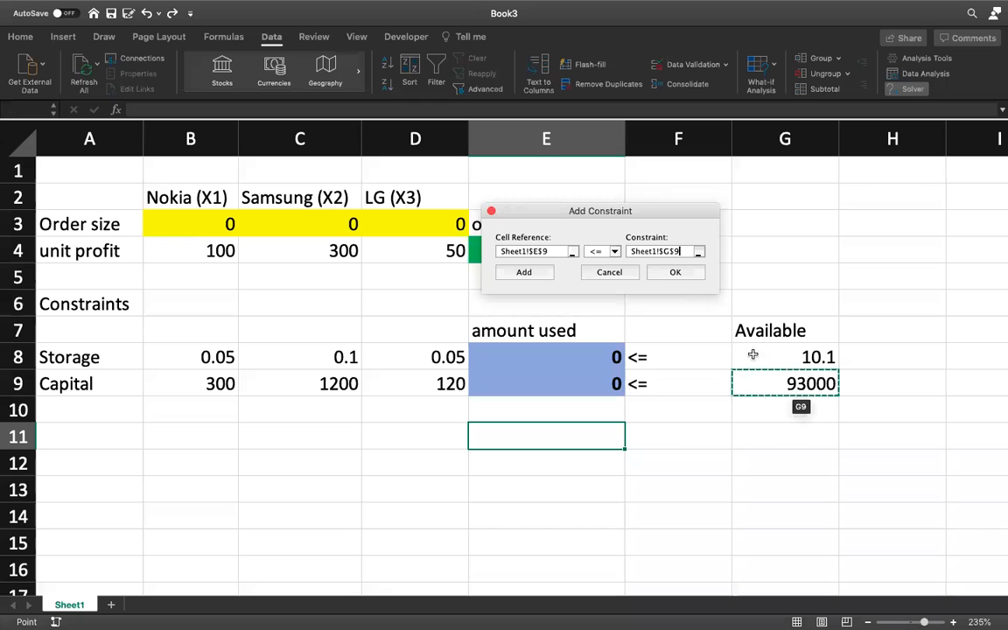
left_click(665, 276)
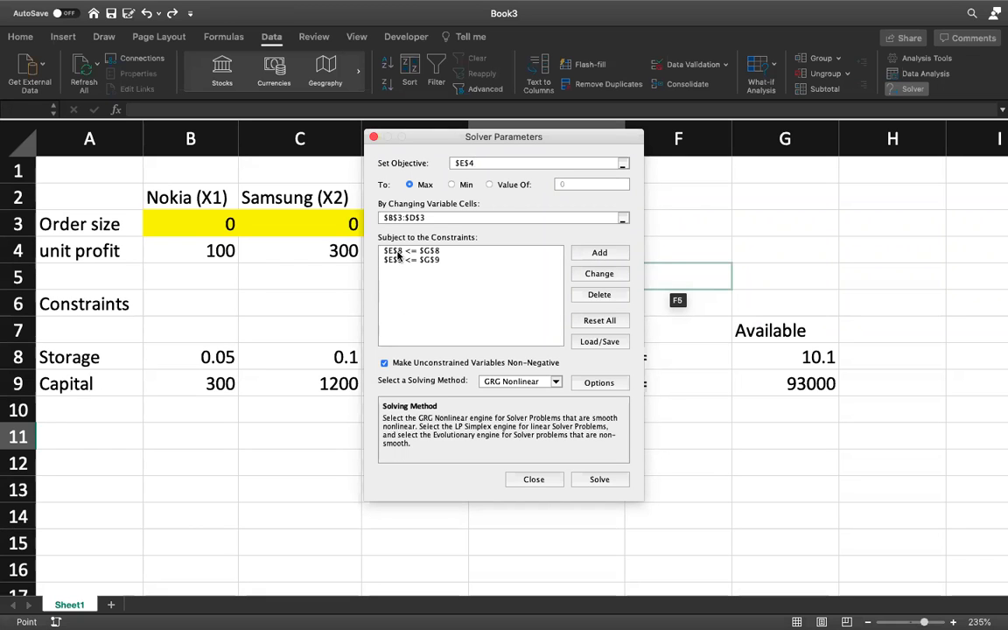
left_click_drag(511, 140, 294, 132)
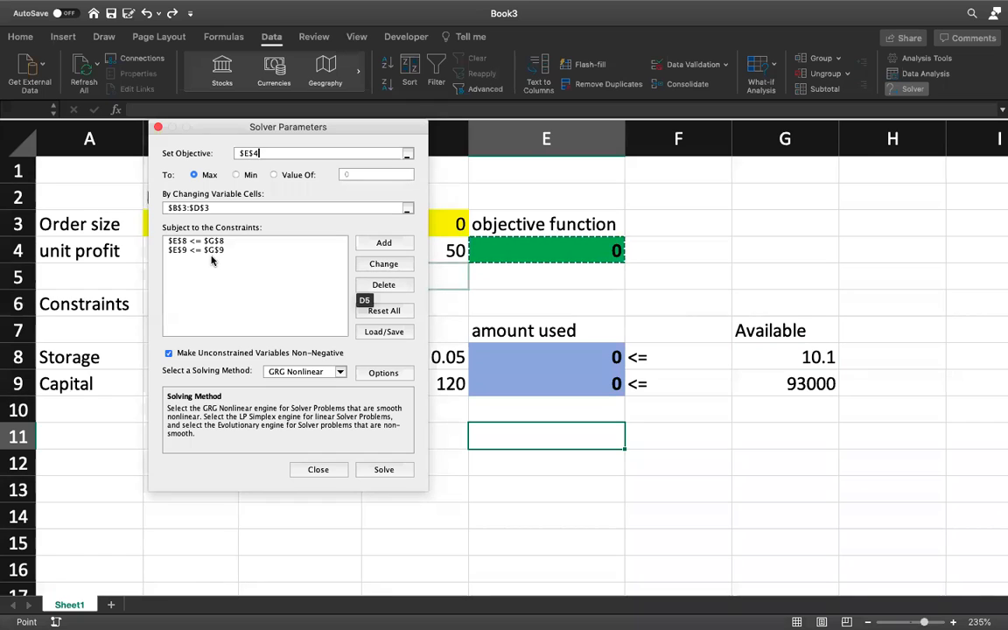
- Keep unconstrained variables non-negative in the Solver parameters and set the solving method to Simplex LP
left_click(223, 273)
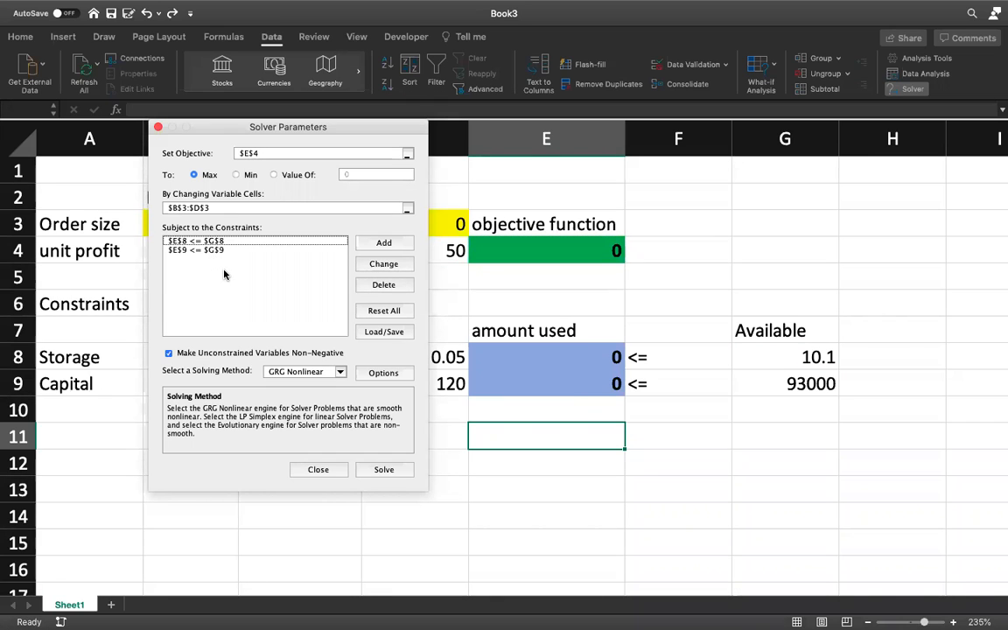
left_click(169, 354)
left_click(169, 355)
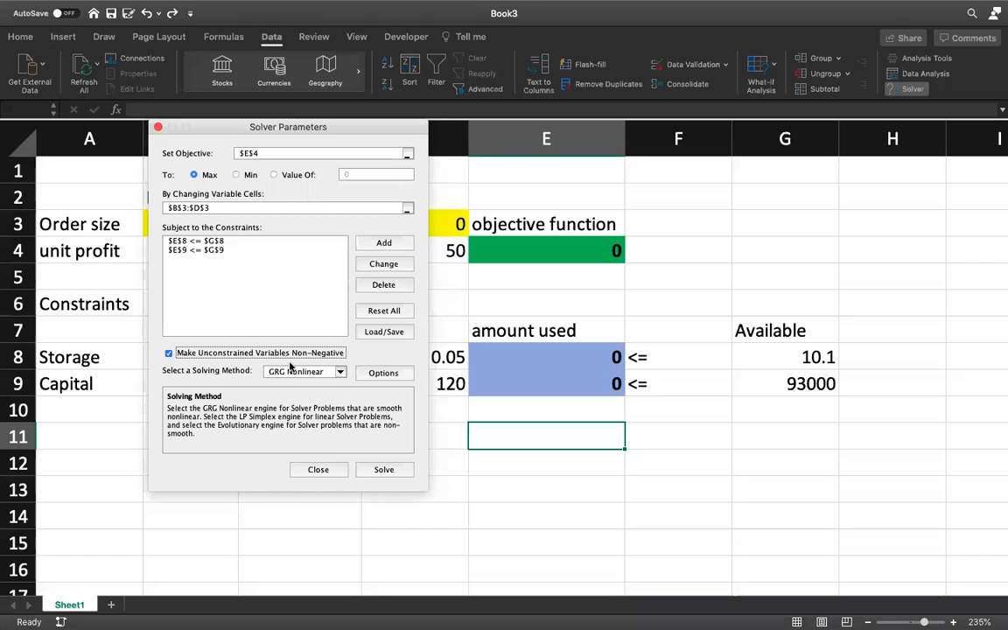
left_click(980, 59)
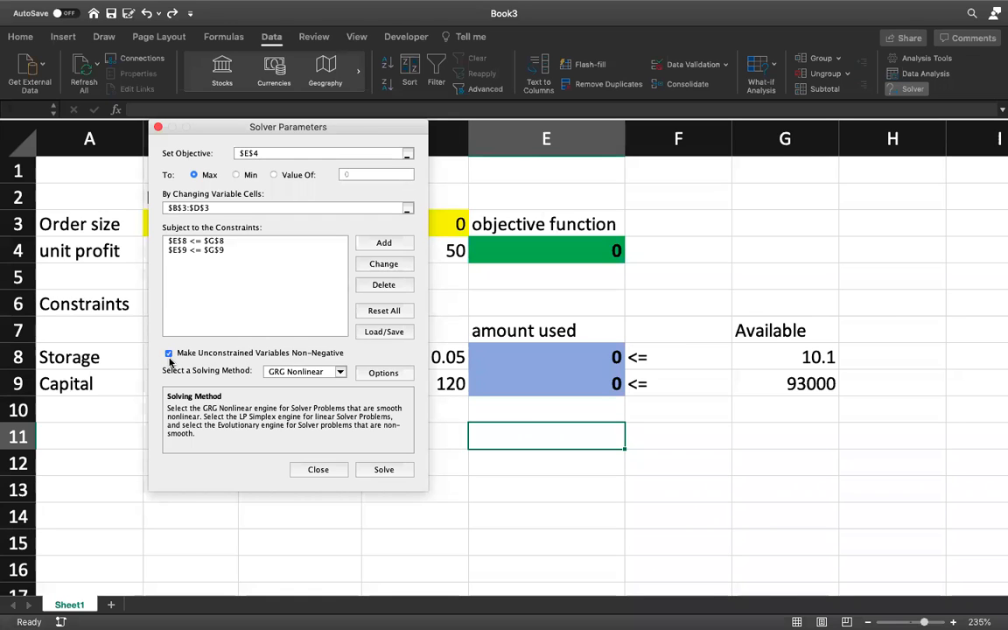
left_click(341, 373)
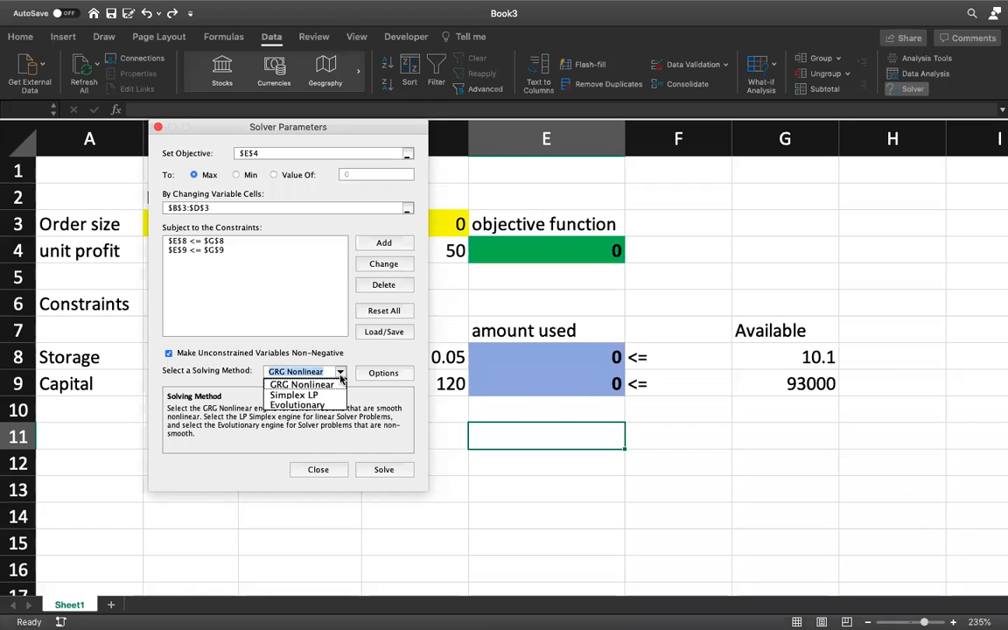
left_click(304, 397)
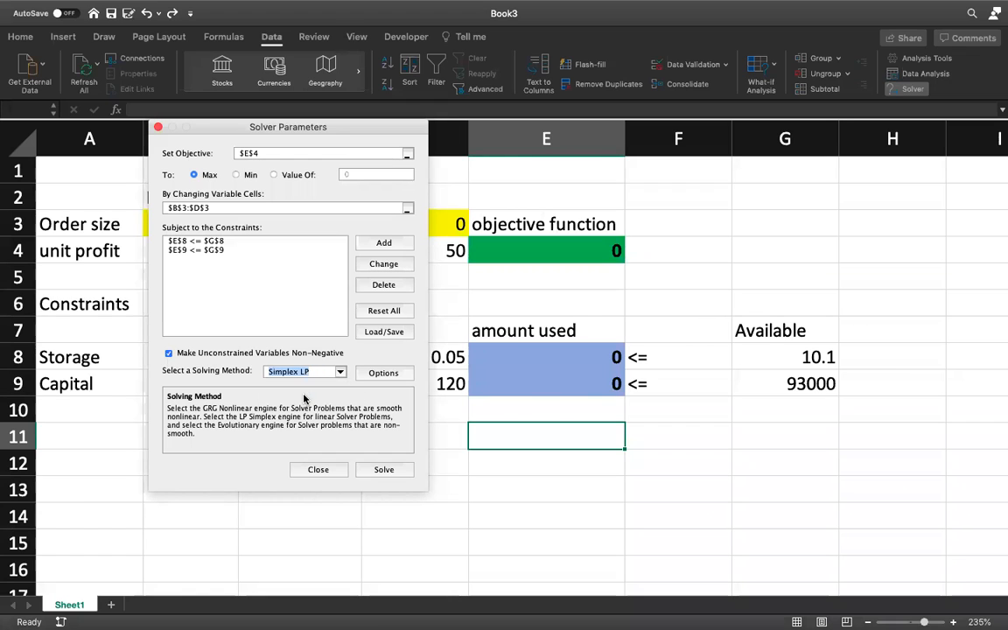
left_click(298, 288)
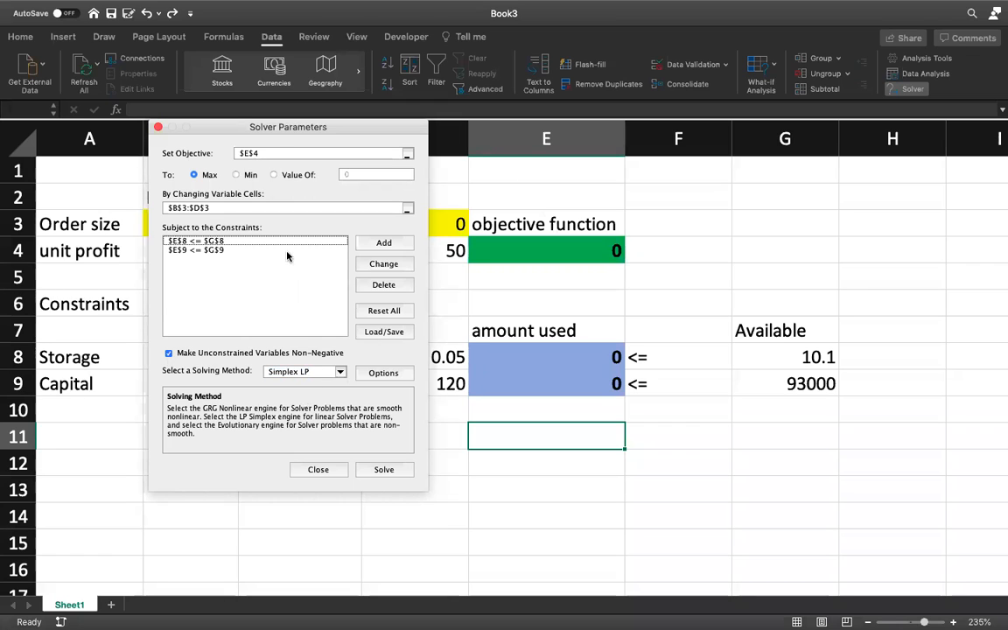
- Solve the phone-order model with Solver and move the results dialog clear of the order sizes, objective and amounts used
left_click_drag(273, 128, 621, 157)
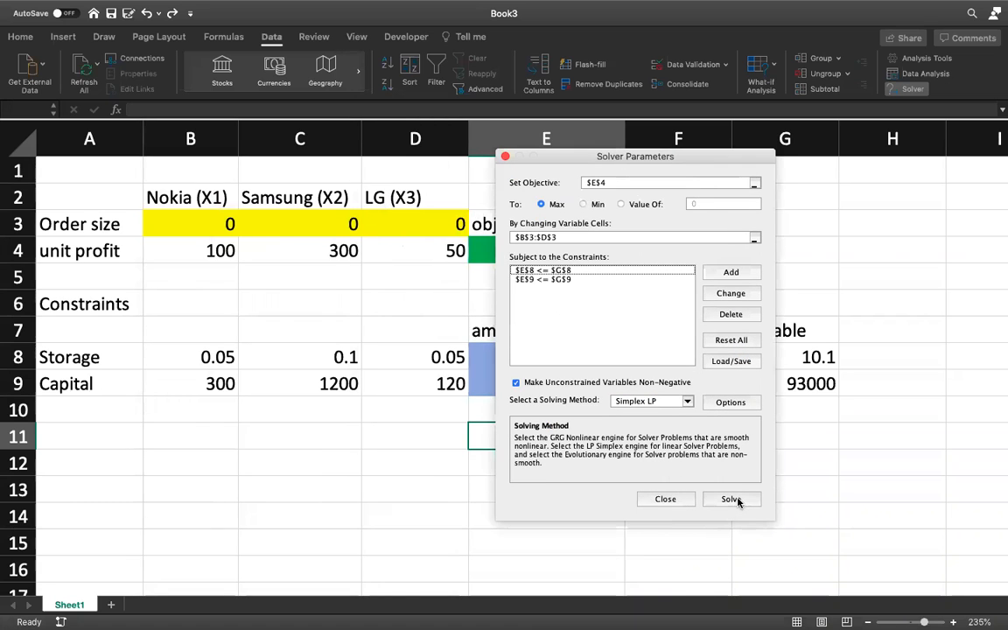
left_click(737, 500)
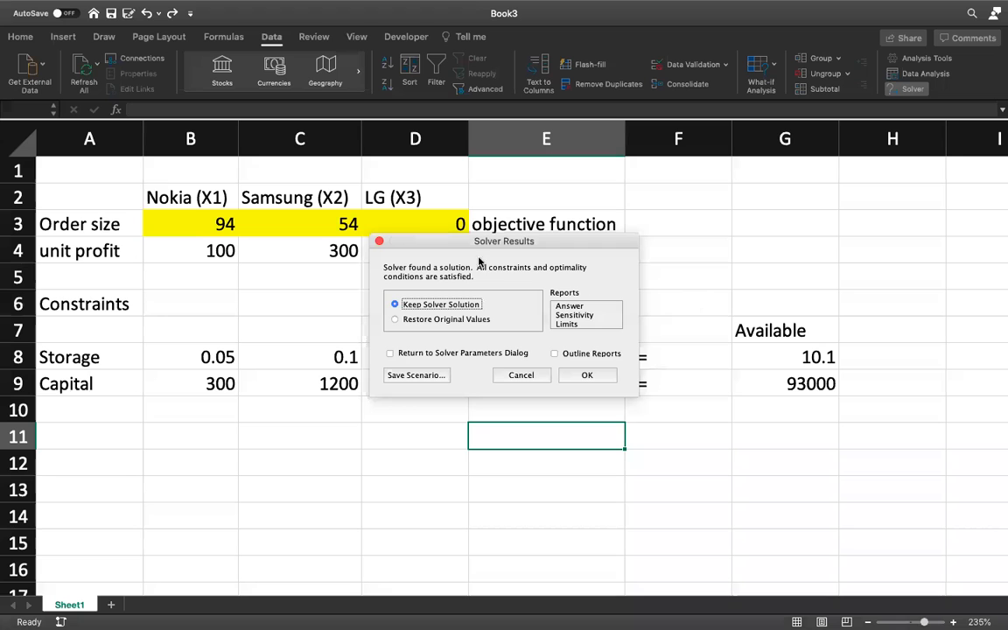
left_click_drag(464, 244, 750, 239)
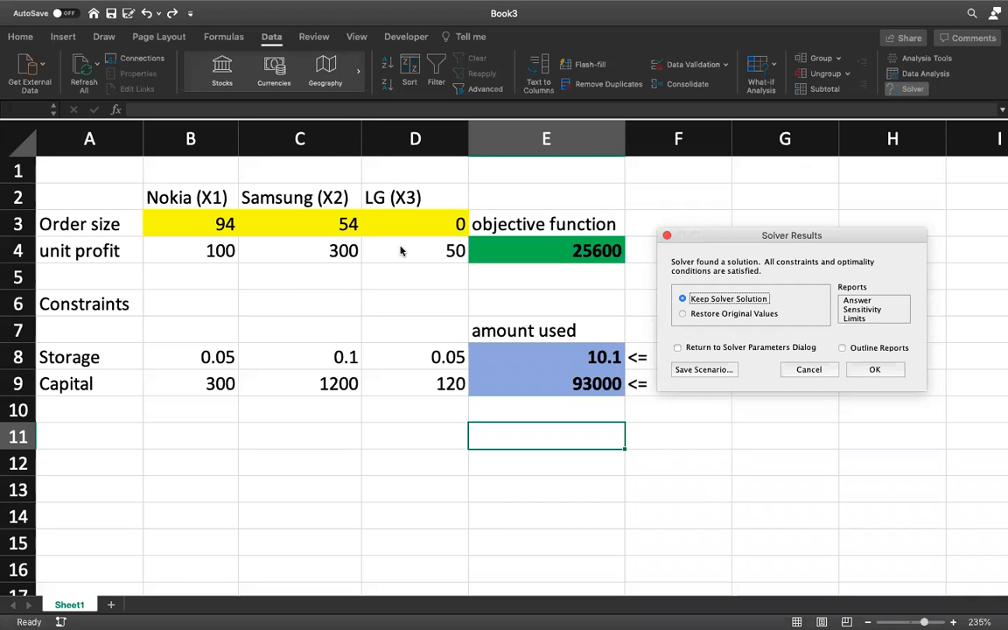
- Keep the Solver solution and generate the Answer and Sensitivity reports
left_click(854, 302)
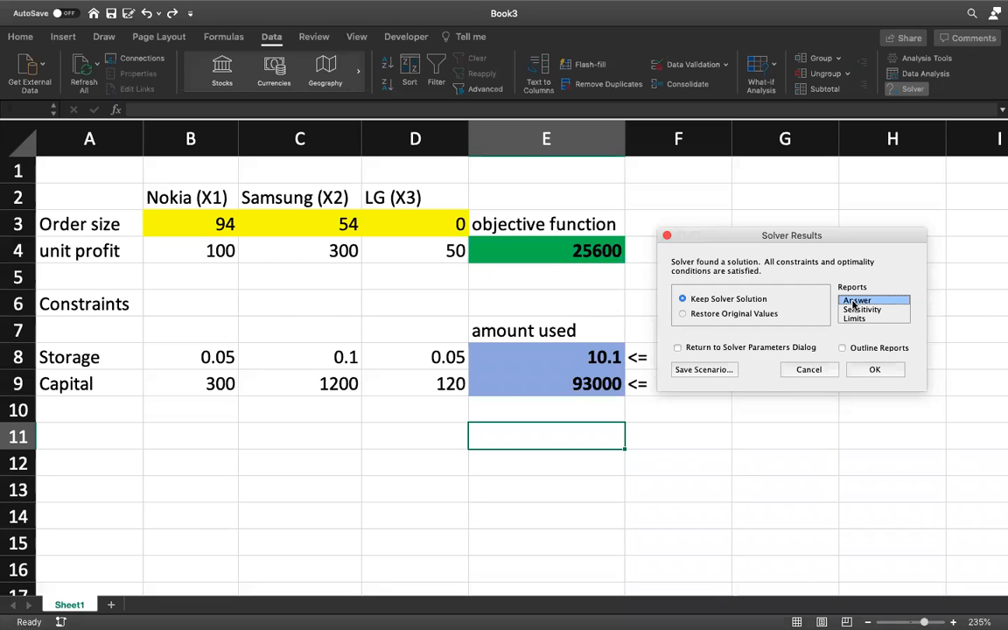
left_click(860, 309, "shift")
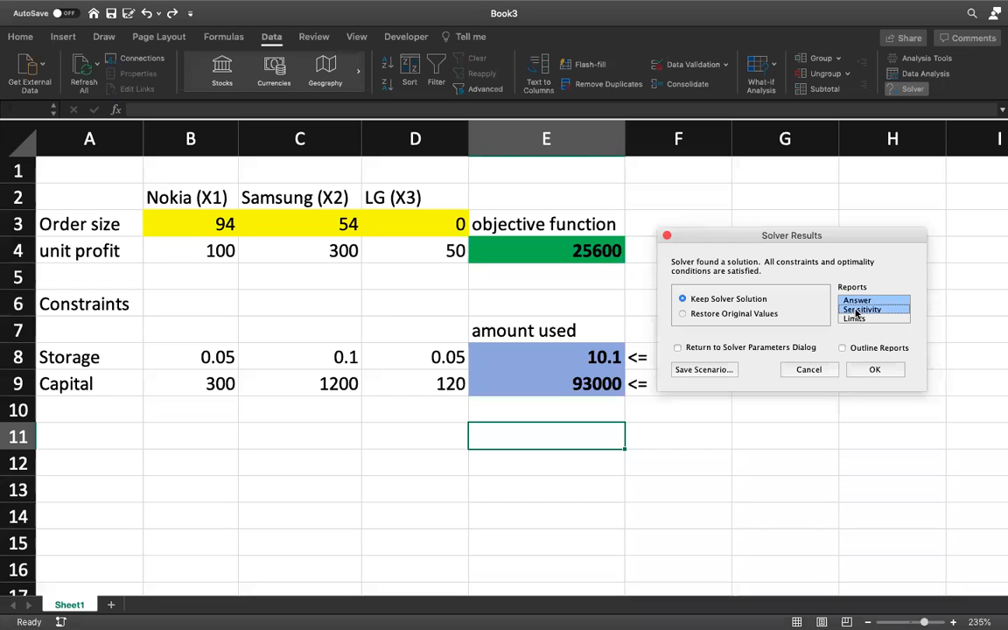
left_click(864, 371)
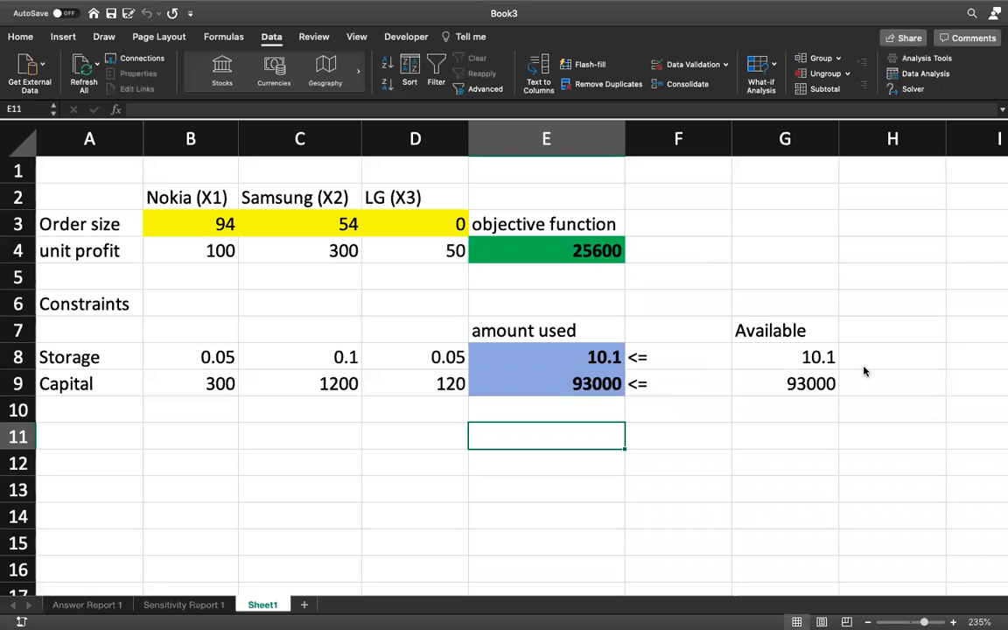
- View the Sensitivity and Answer reports, then return to Sheet1 to examine the solved order sizes and constraints
left_click(173, 608)
left_click(96, 607)
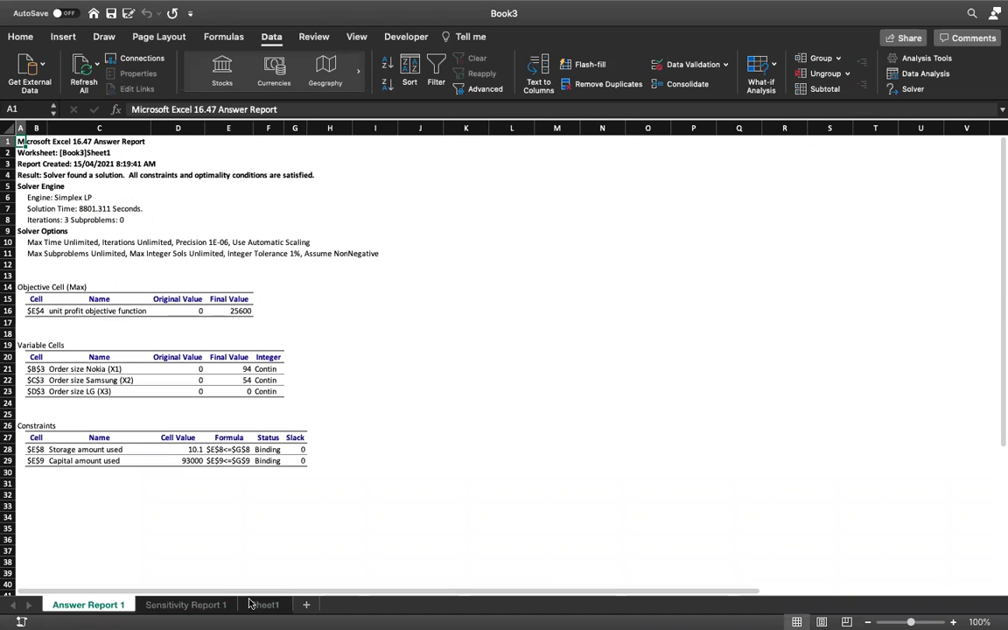
left_click(265, 605)
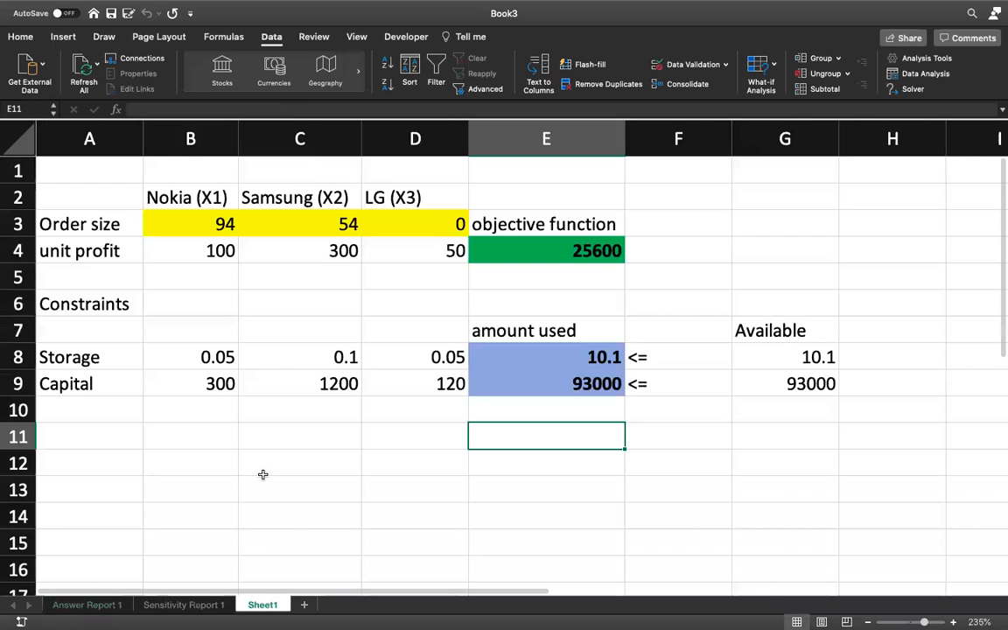
left_click(271, 361)
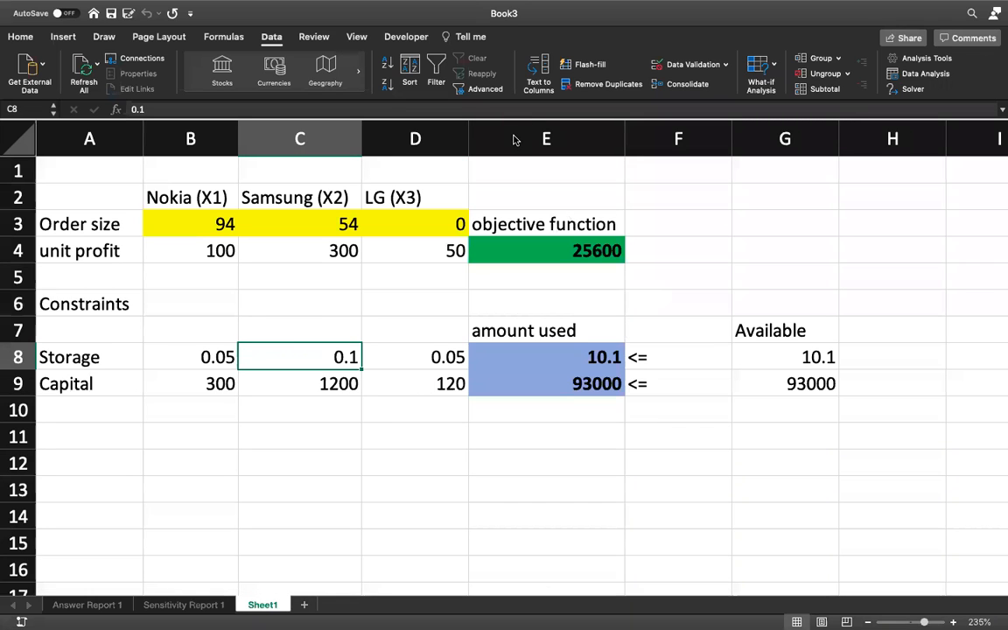
left_click(346, 314)
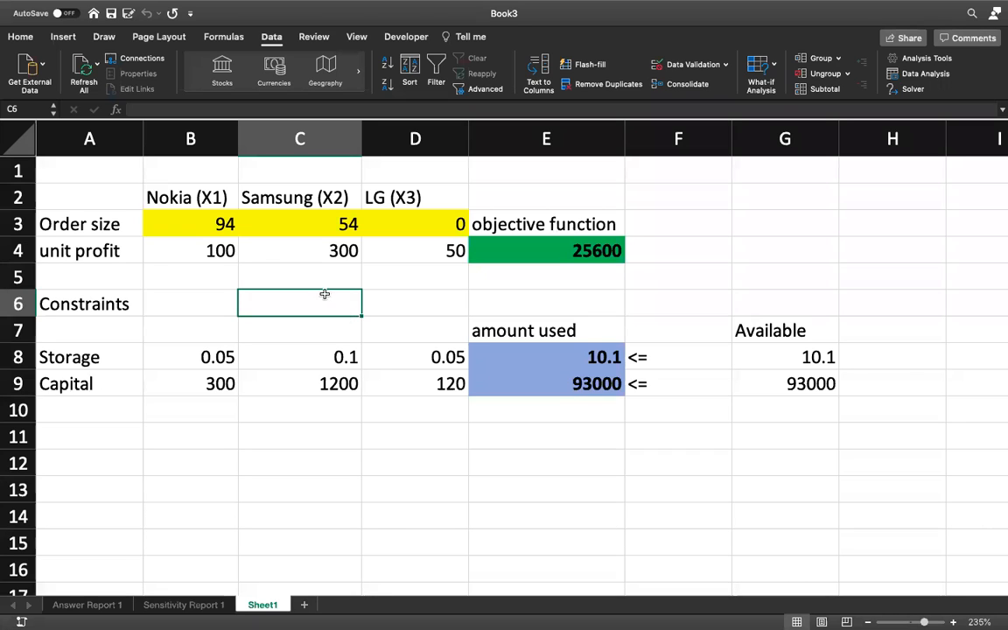
- Inspect the order size cells, the objective function formula, and the amount used formulas for Storage and Capital
left_click(199, 228)
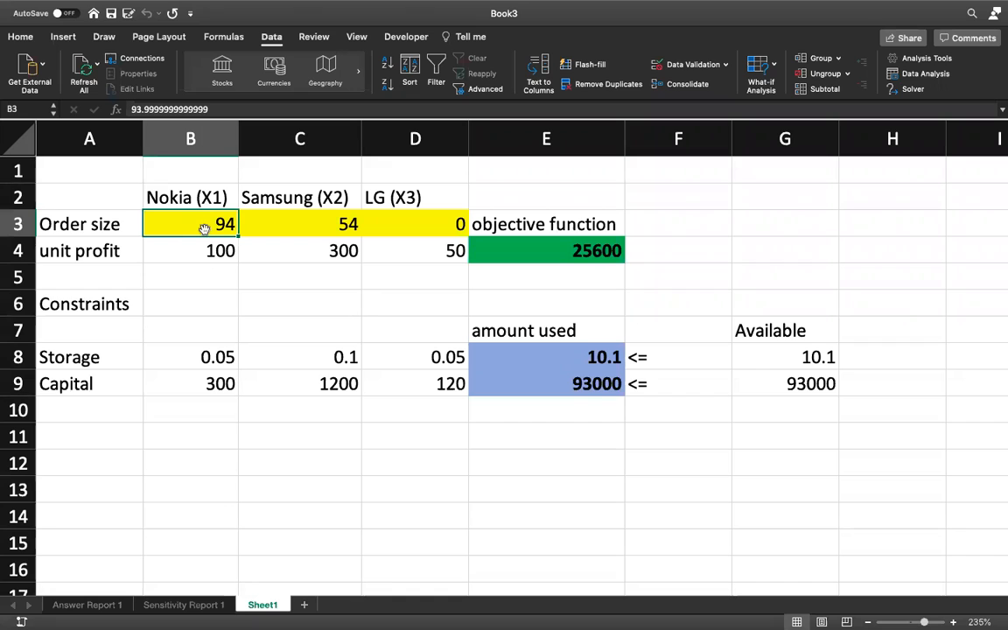
left_click(290, 225)
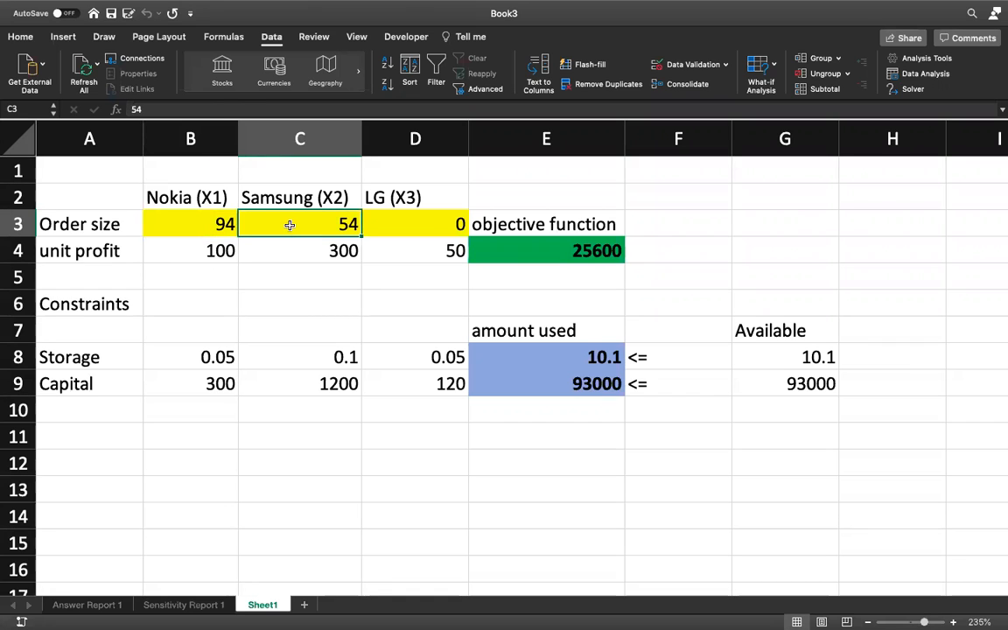
left_click(419, 228)
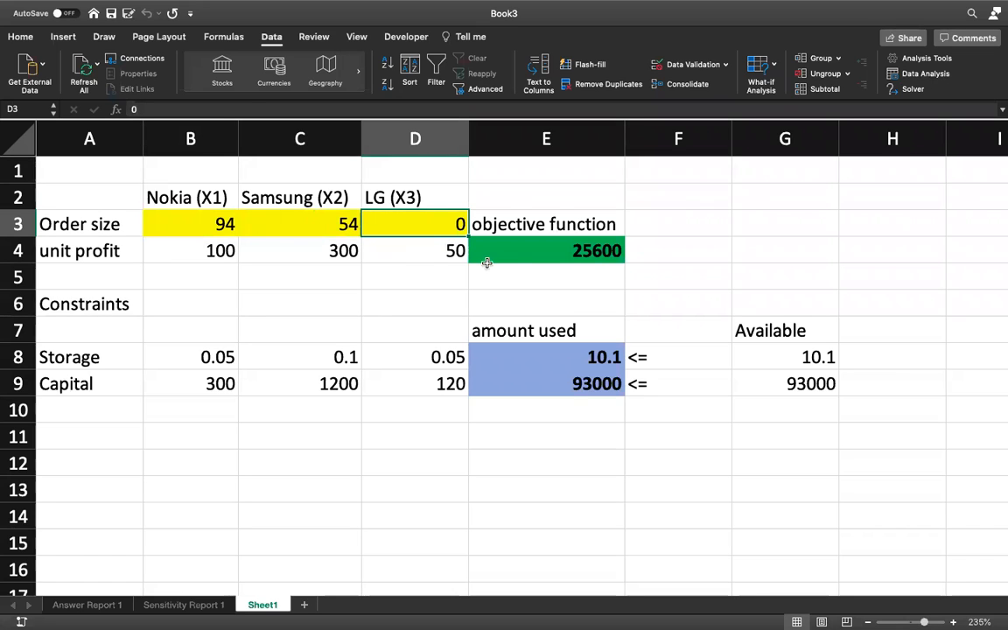
left_click(516, 256)
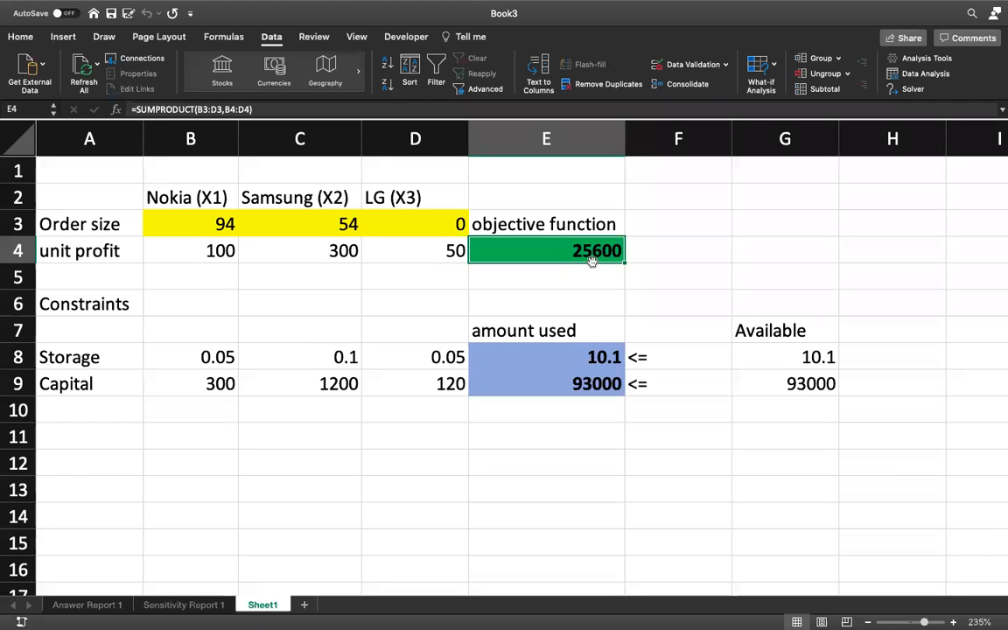
left_click(565, 367)
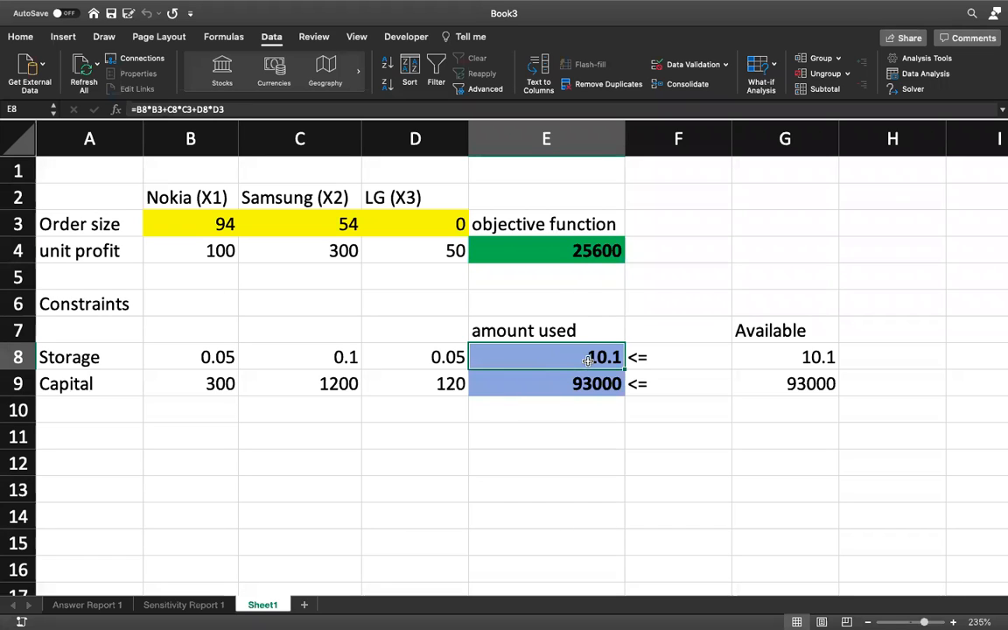
key("Return")
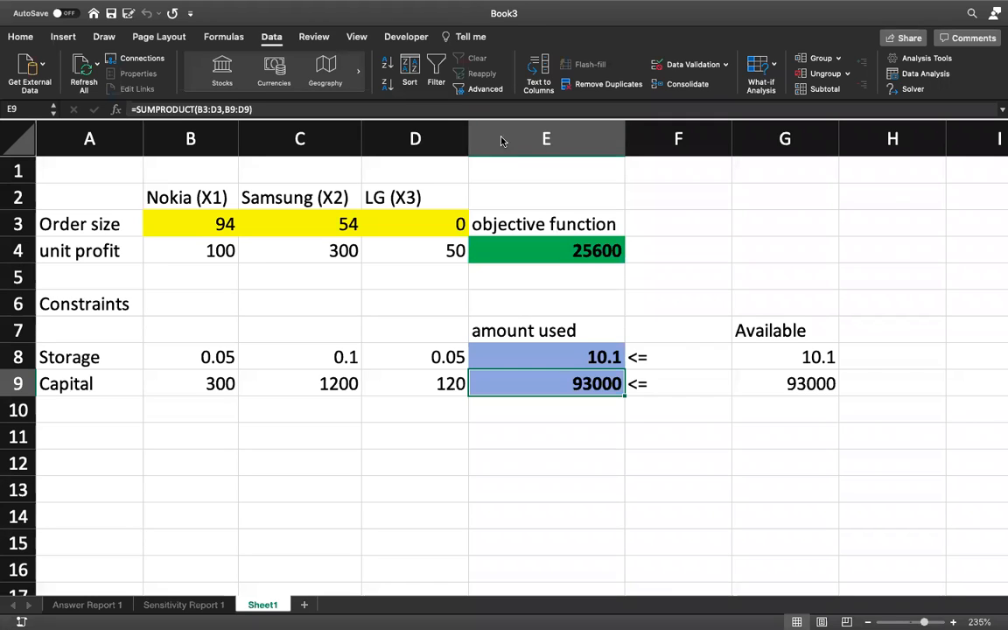
left_click(355, 434)
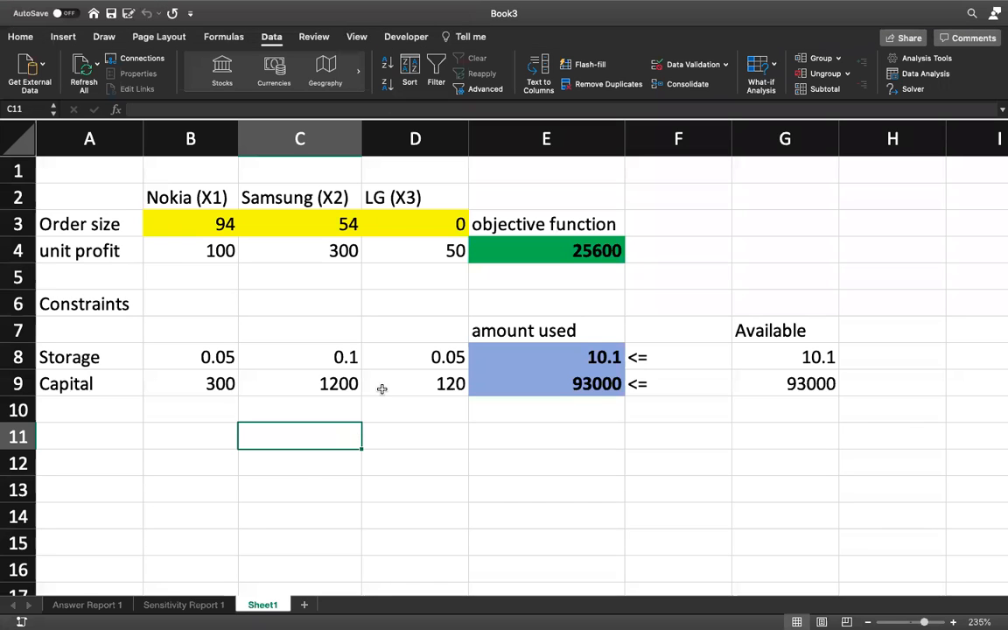
left_click(239, 544)
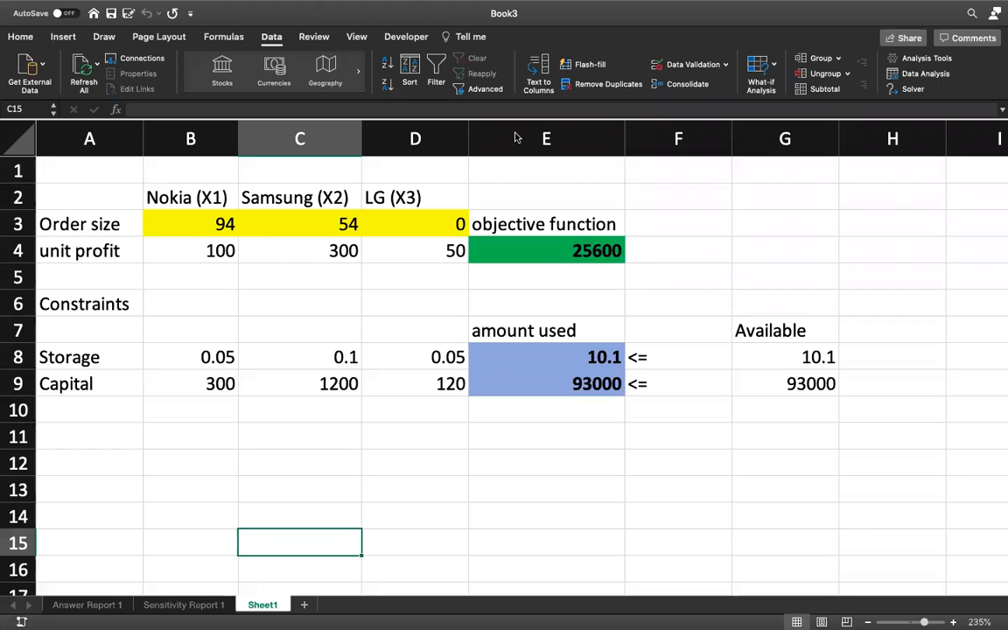
left_click(398, 312)
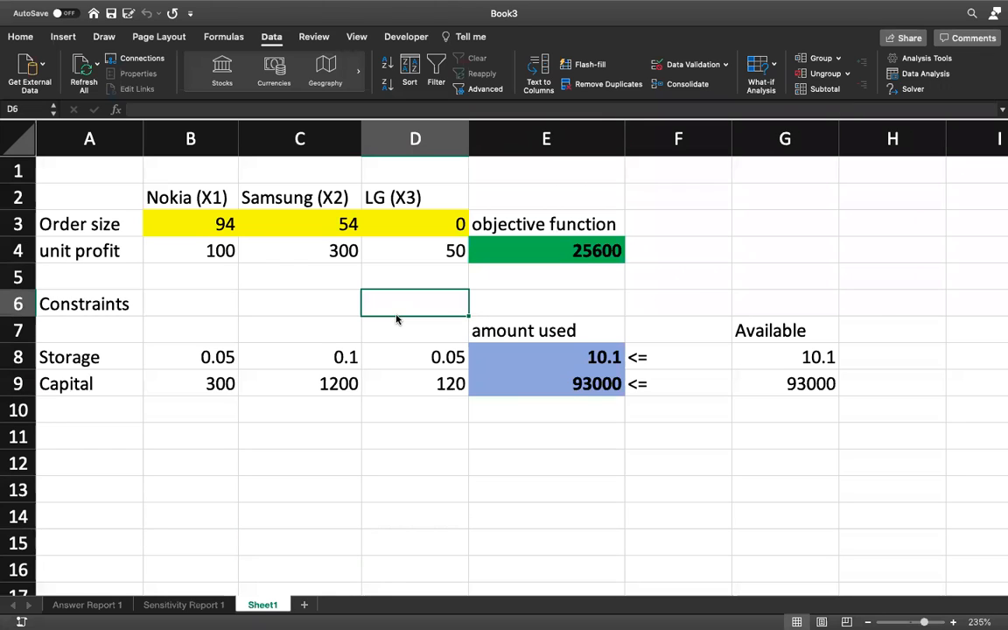
left_click(202, 543)
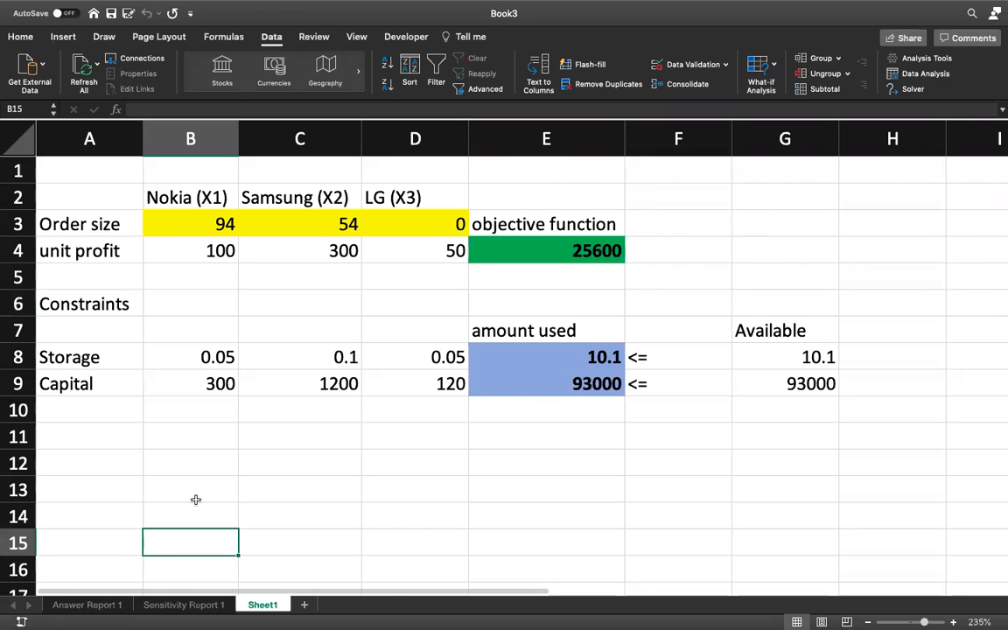
- Switch to the slideshow to review the computer solution slides 12 and 13, and return to the Excel workbook
key("ctrl+Left")
key("Right")
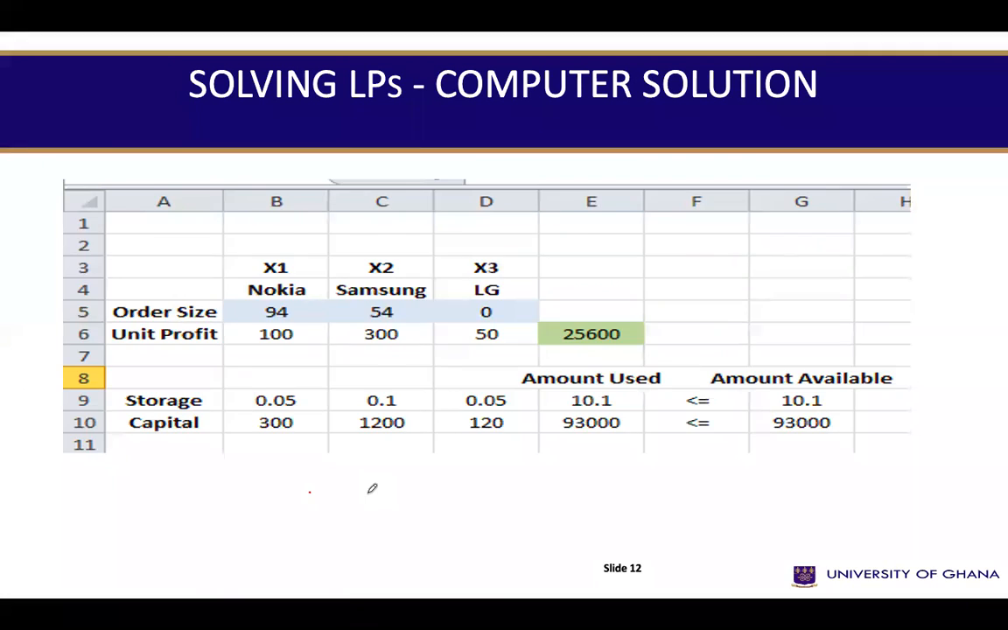
key("Right")
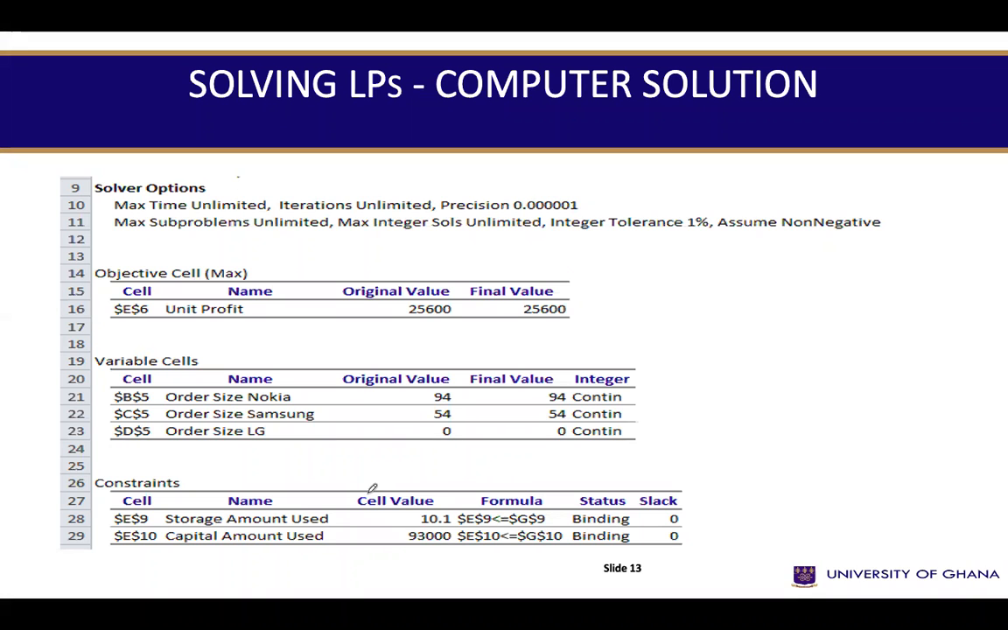
key("ctrl+Right")
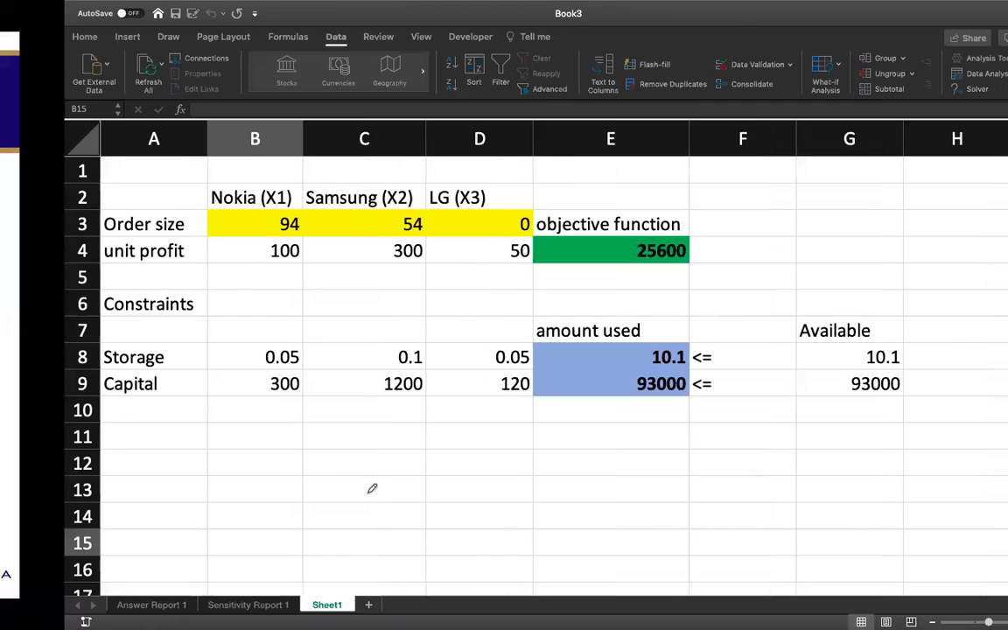
- Examine the Answer Report 1 and Sensitivity Report 1 sheets, finishing on the answer report
left_click(71, 604)
scroll(326, 301, "up", 5)
scroll(327, 304, "down", 4)
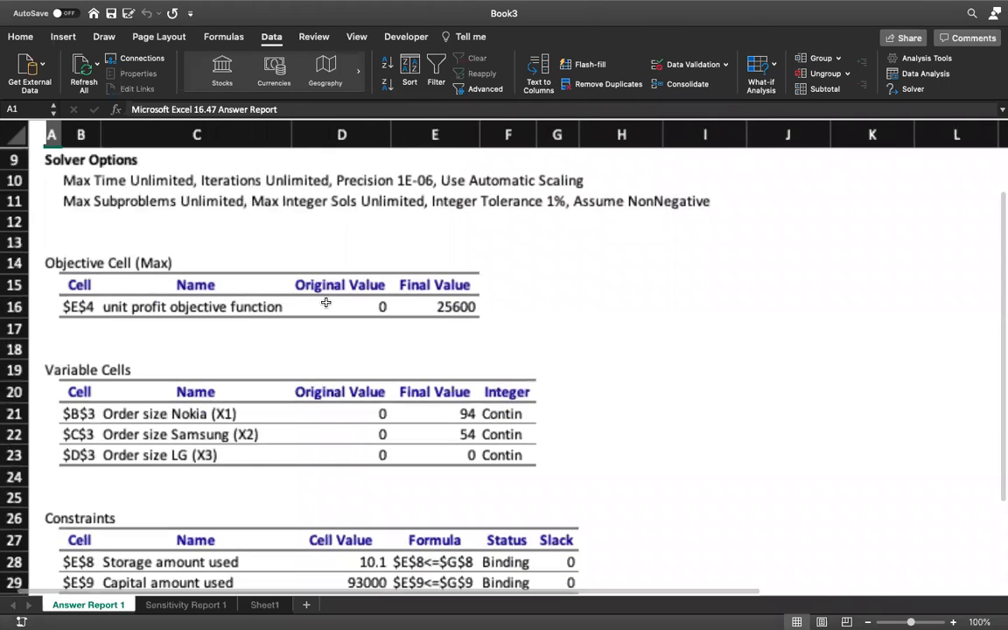
left_click(182, 605)
scroll(138, 440, "up", 5)
scroll(138, 439, "up", 10)
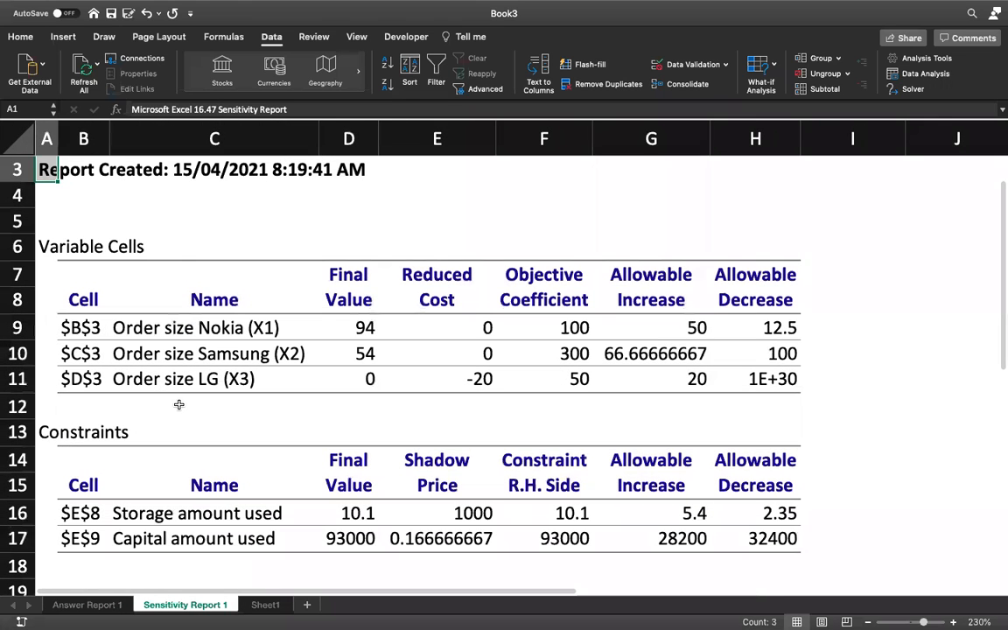
left_click(180, 405)
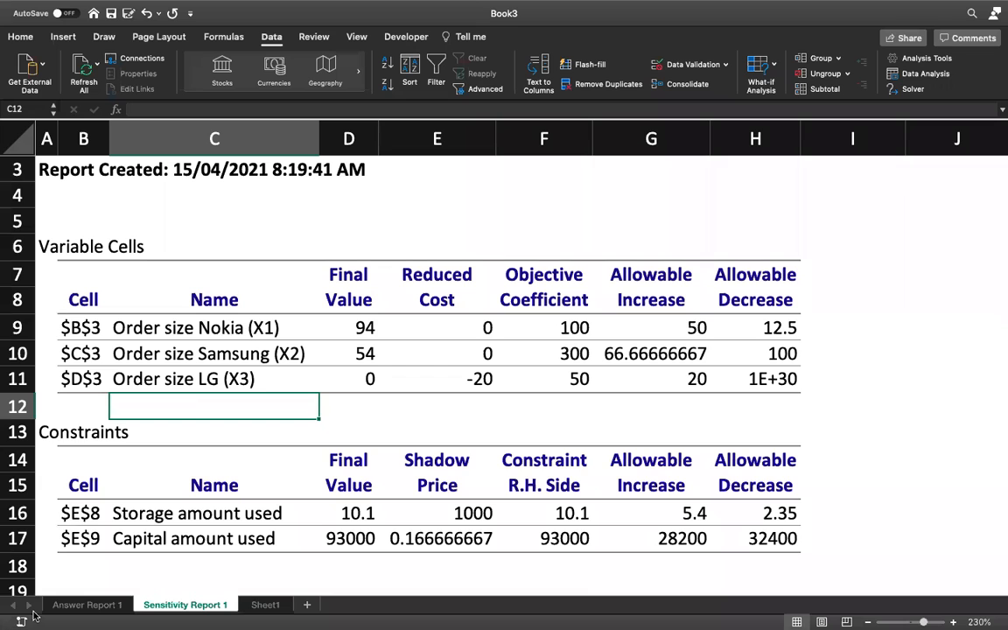
left_click(86, 604)
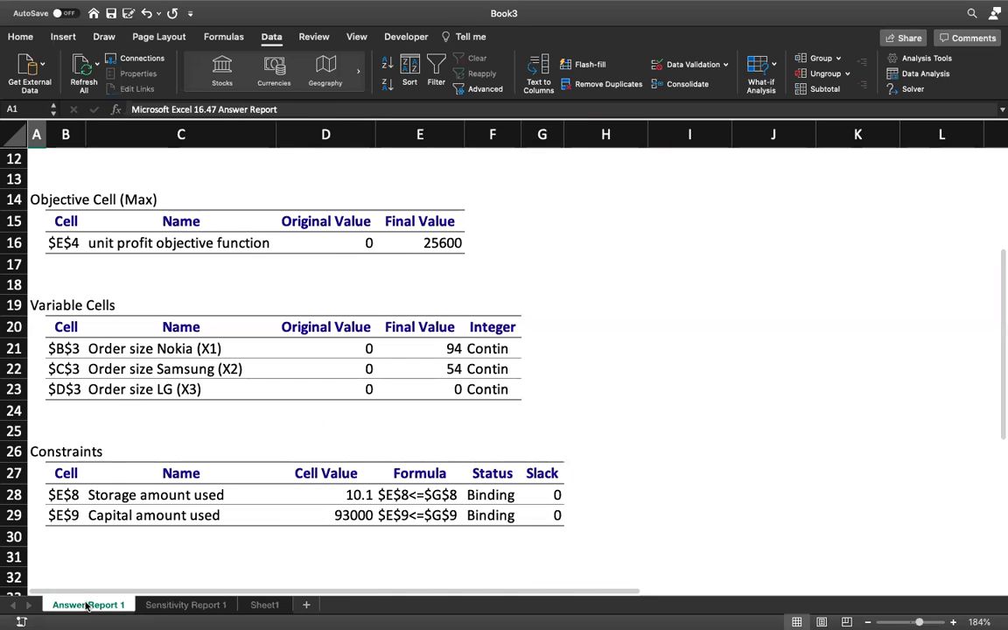
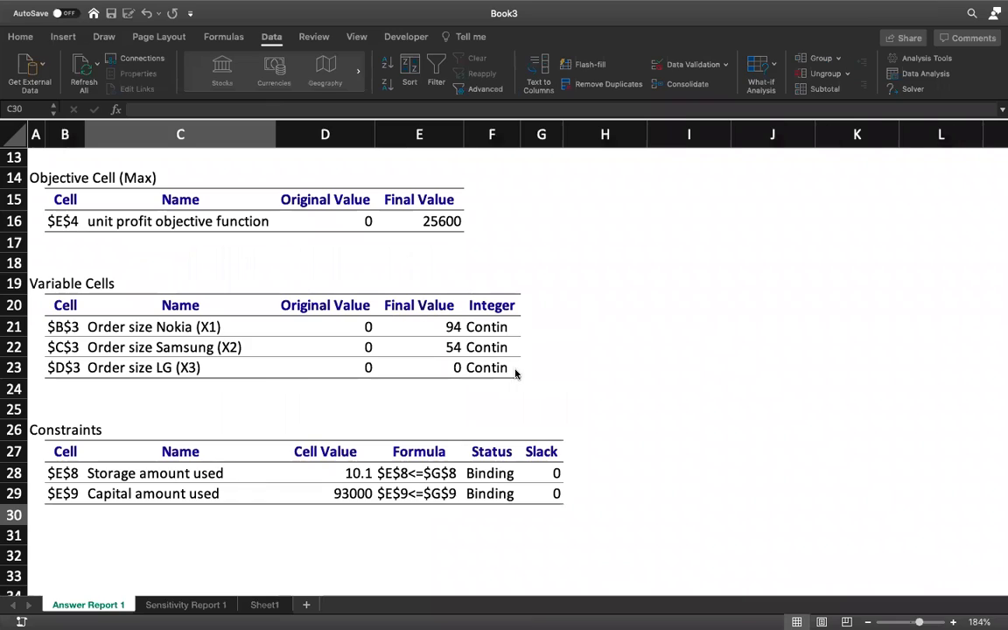
- Add a new blank worksheet after Sheet1 and select cell B2 in it
left_click(605, 325)
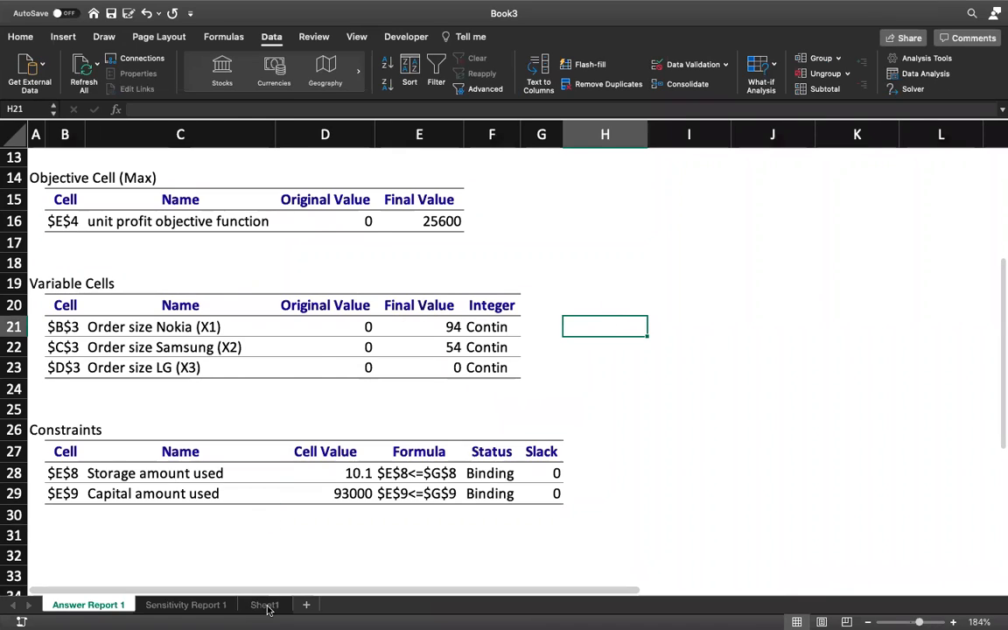
left_click(265, 605)
left_click(328, 507)
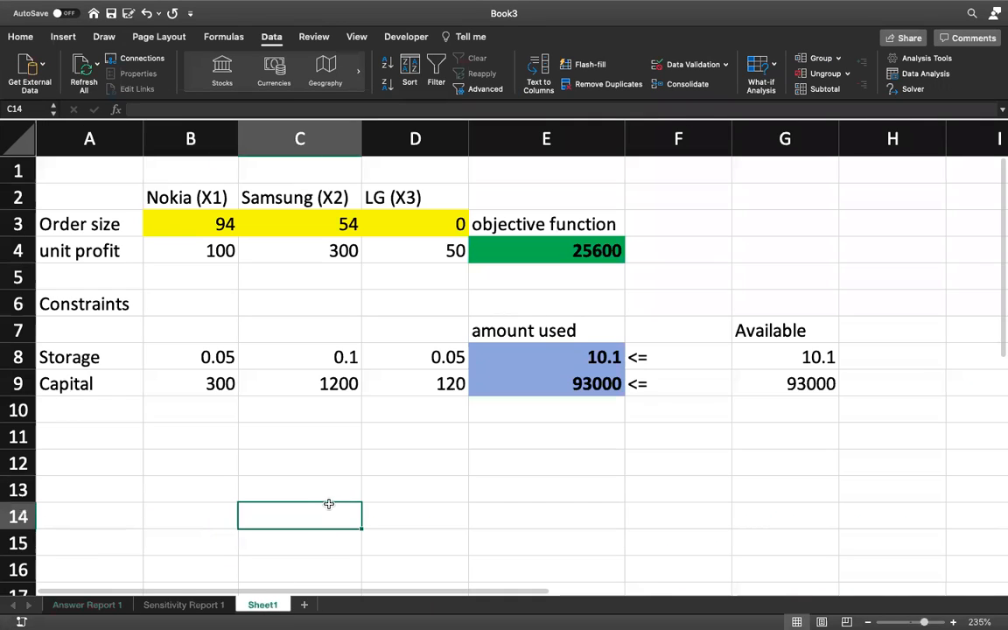
left_click(302, 604)
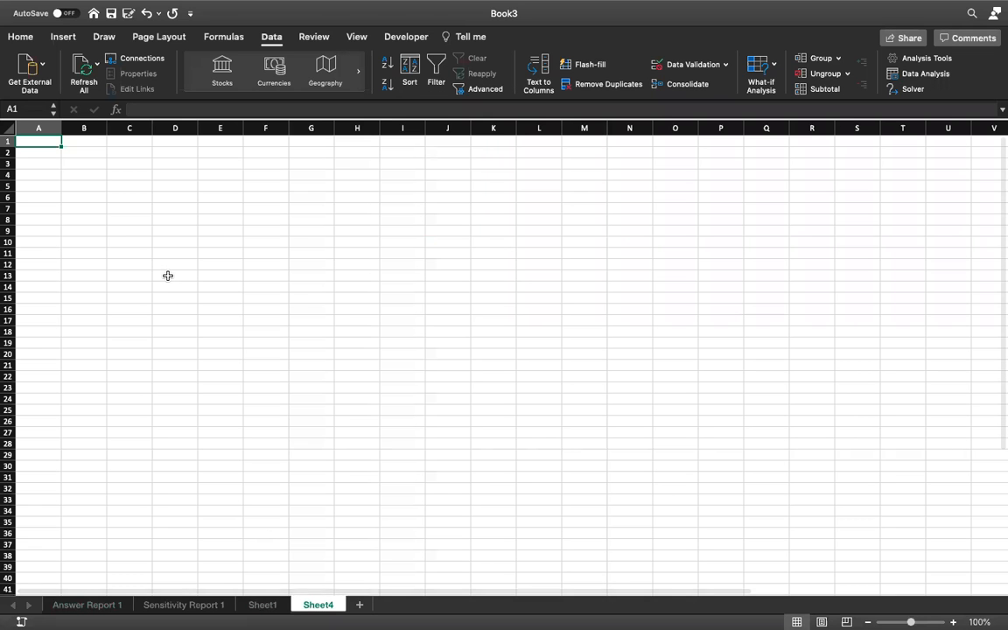
scroll(168, 275, "up", 2)
scroll(169, 271, "up", 3)
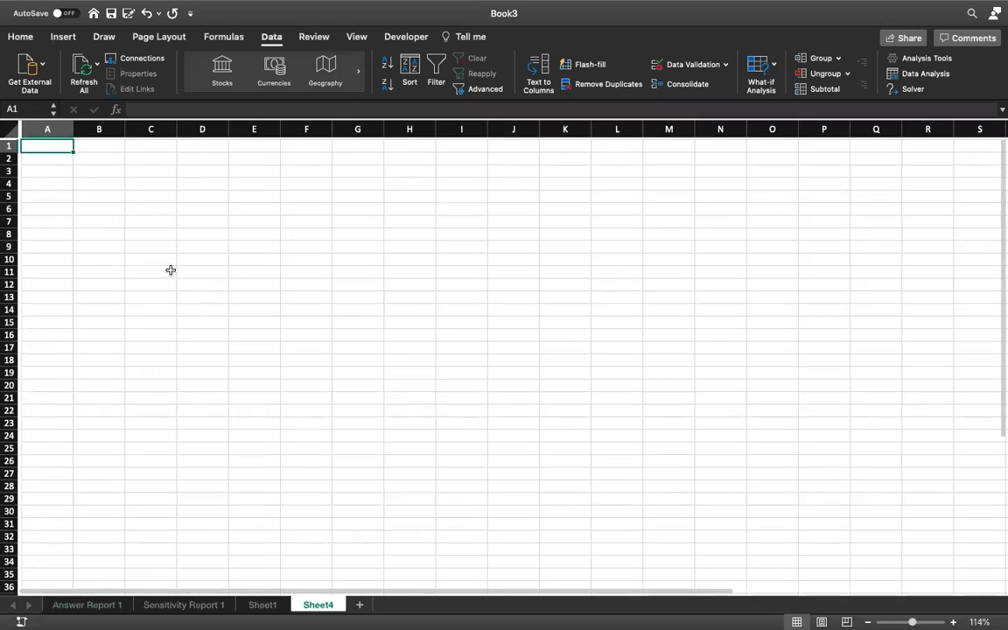
scroll(170, 269, "up", 5)
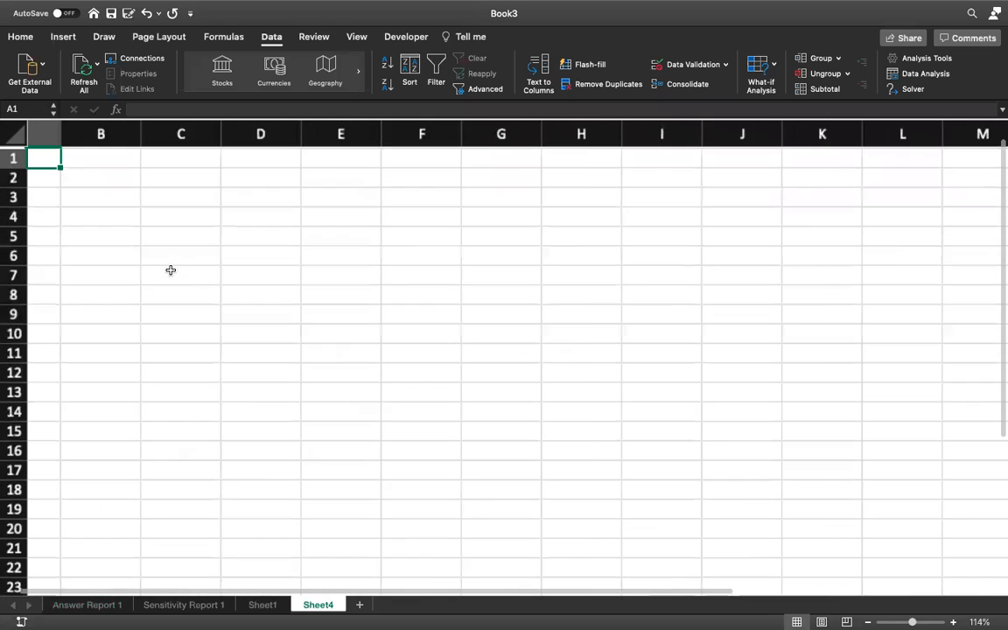
left_click(149, 162)
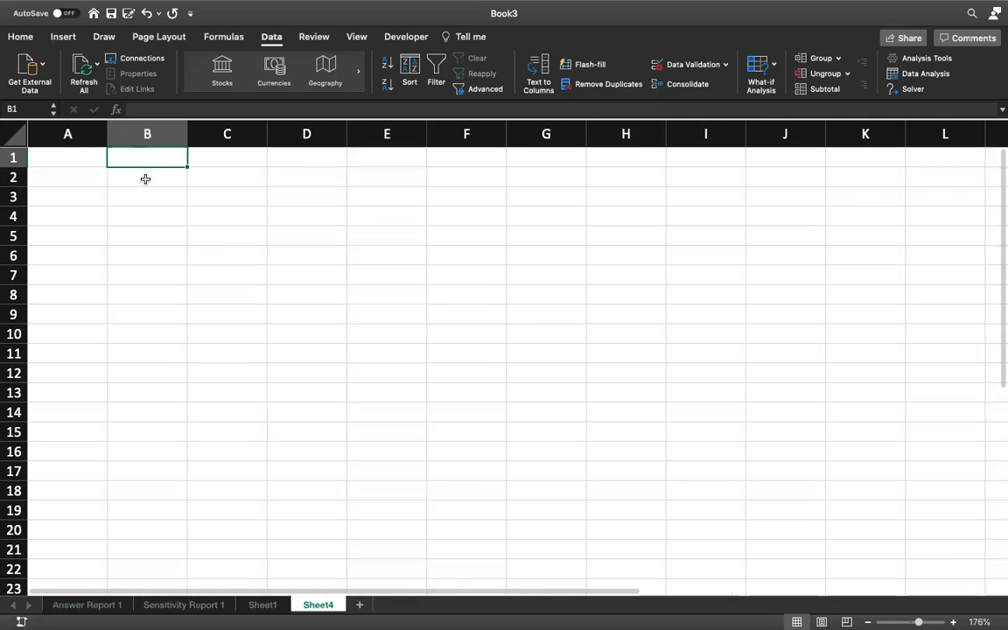
left_click(145, 178)
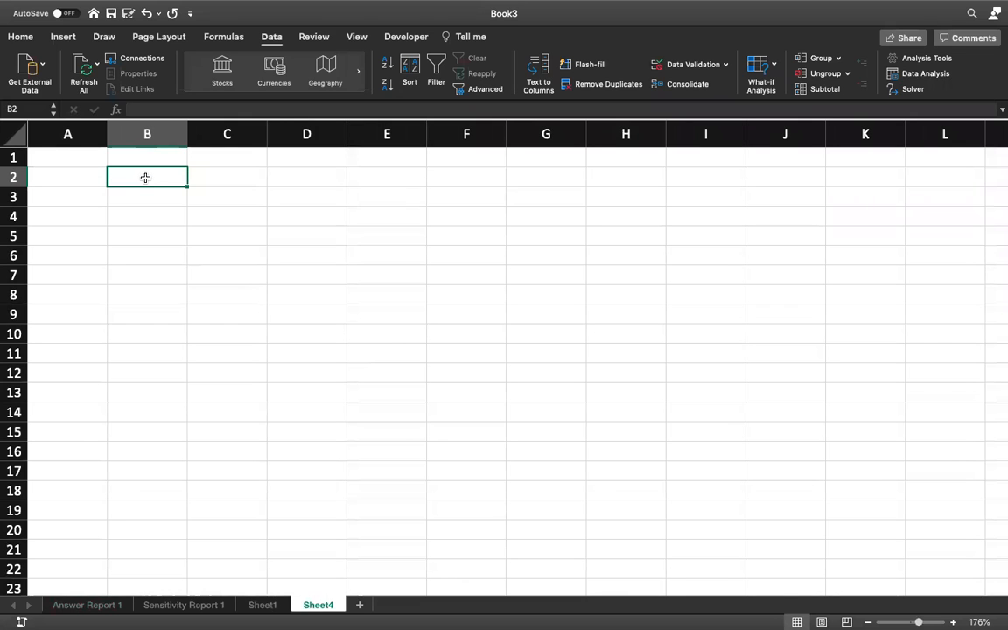
type("Y")
key("BackSpace")
mouse_move(252, 619)
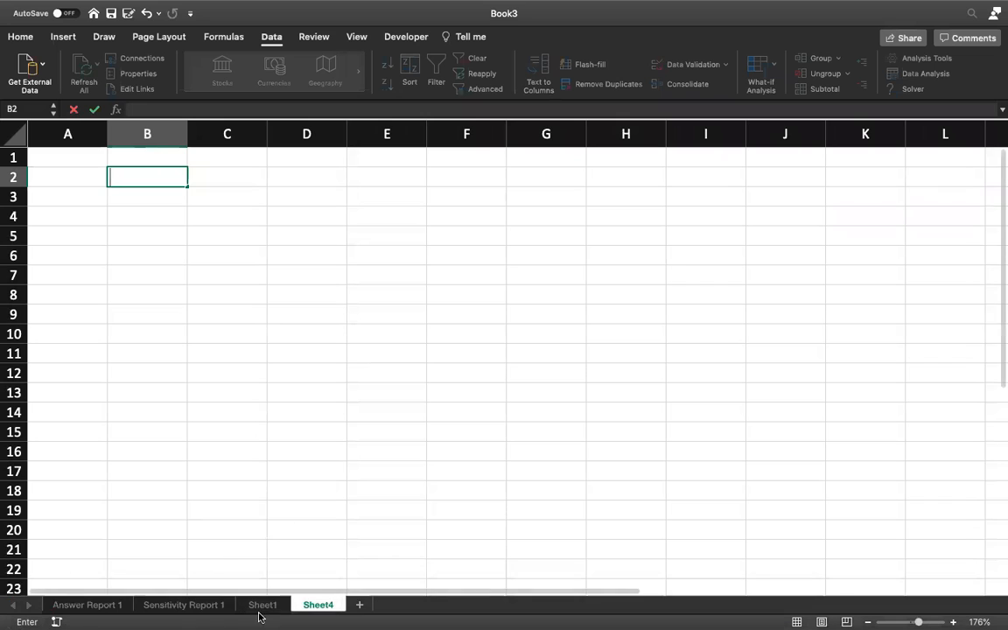
left_click(262, 604)
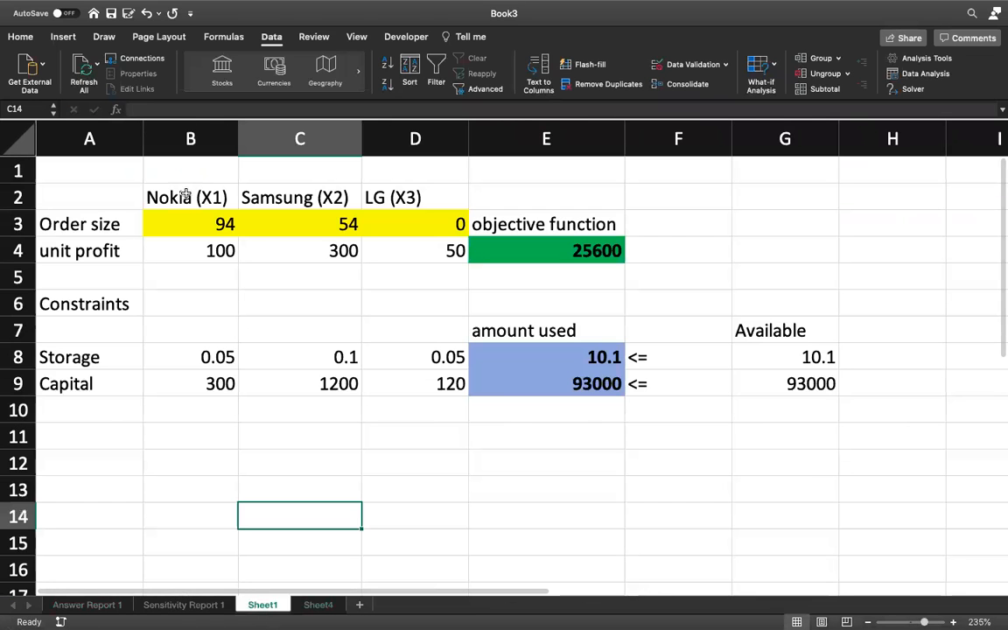
left_click_drag(99, 196, 557, 253)
key("cmd+c")
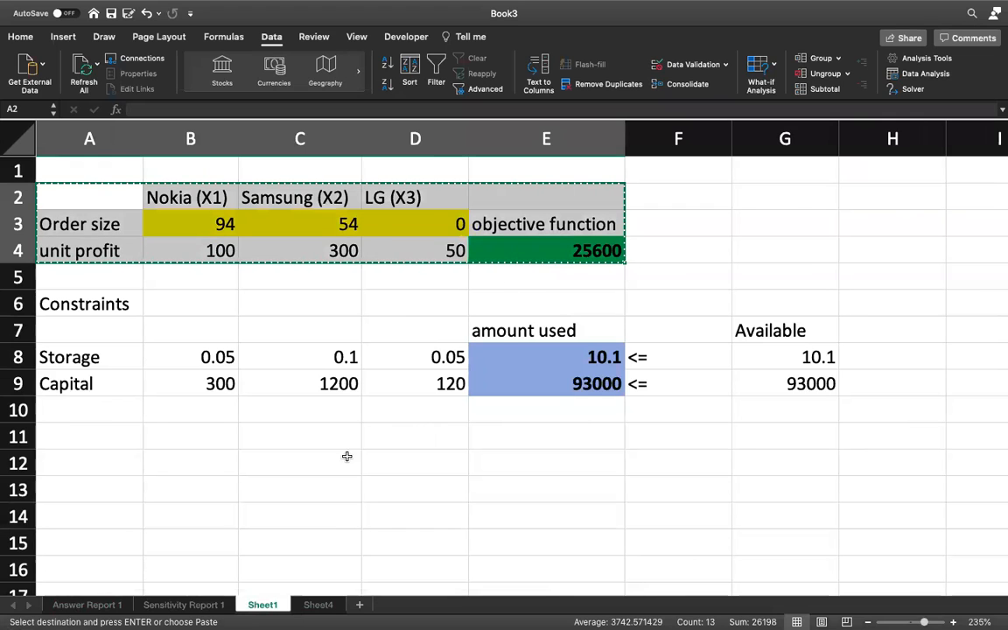
left_click(313, 606)
left_click(260, 604)
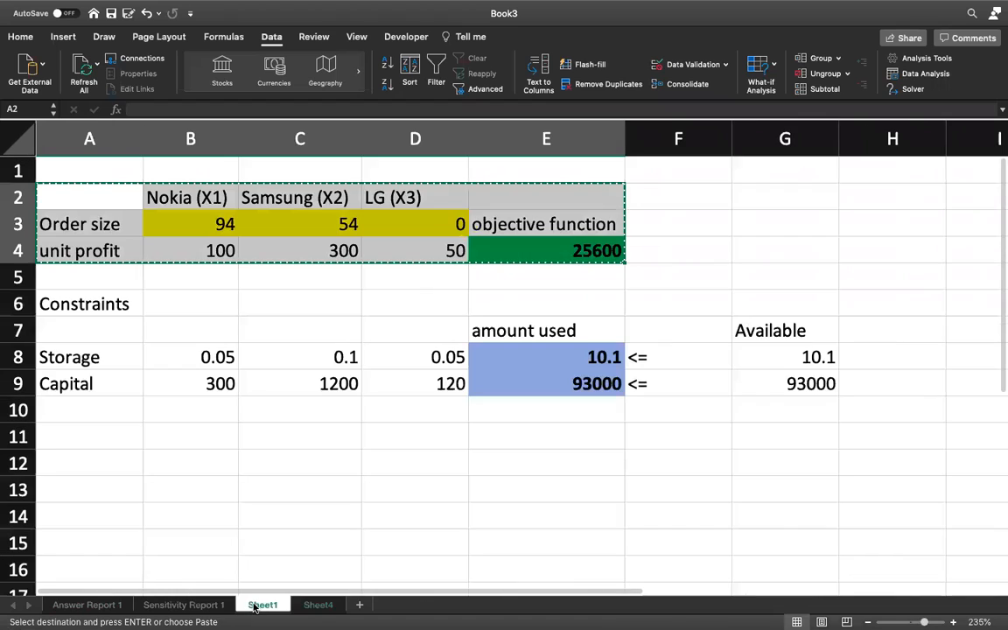
left_click(318, 606)
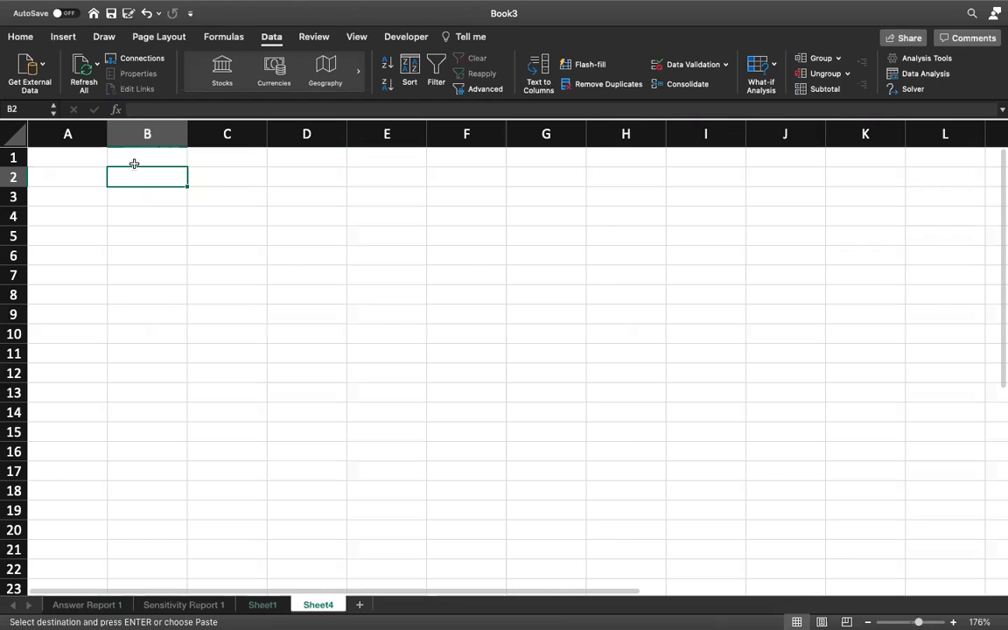
- Enter the column headings Type A, Type B and Type C in cells B2 to D2 of the new sheet
type("Ty")
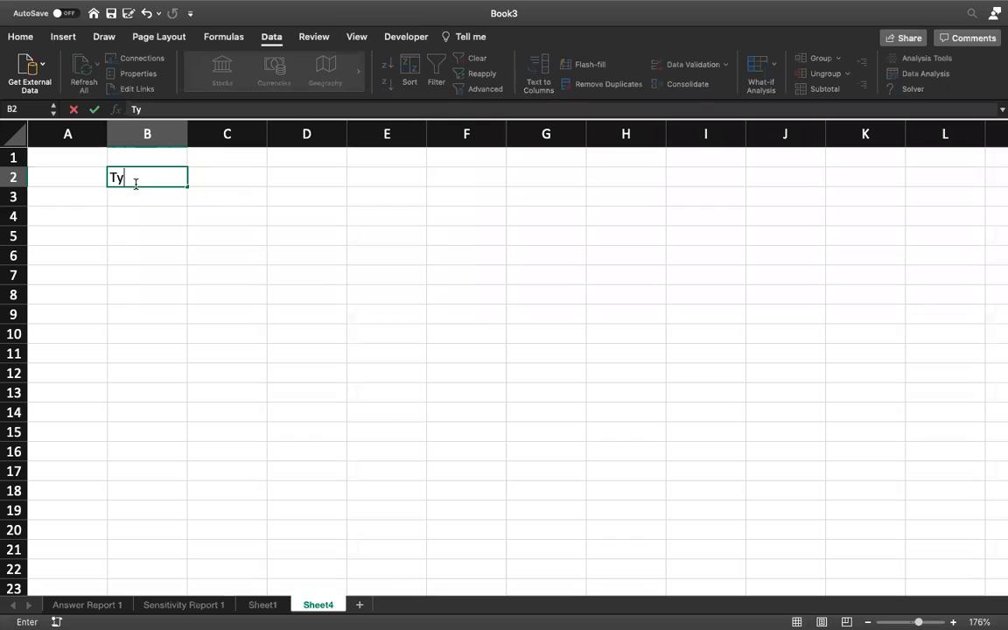
type("pe A")
key("Tab")
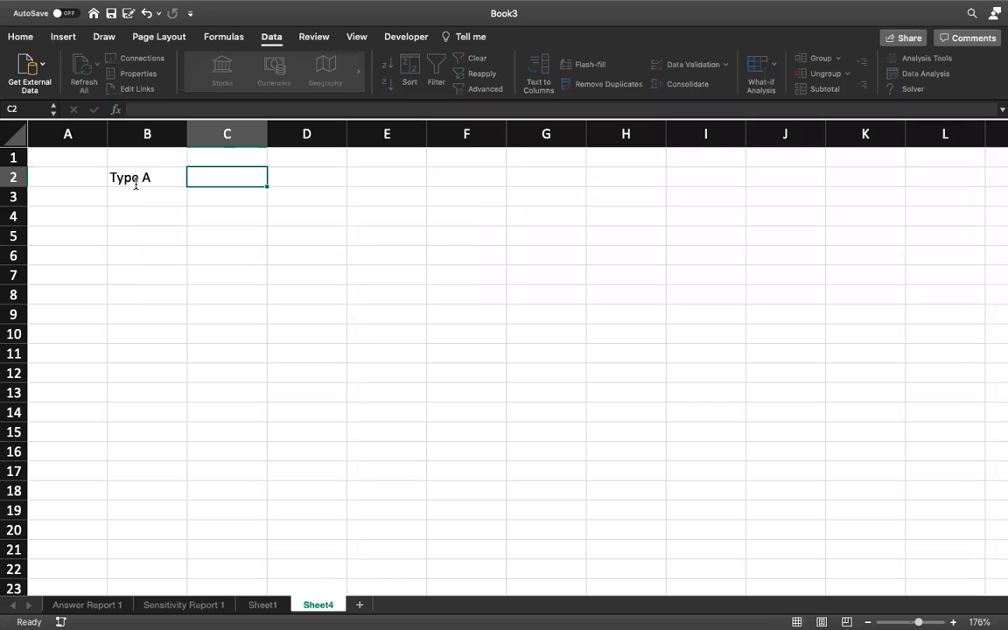
type("Type B")
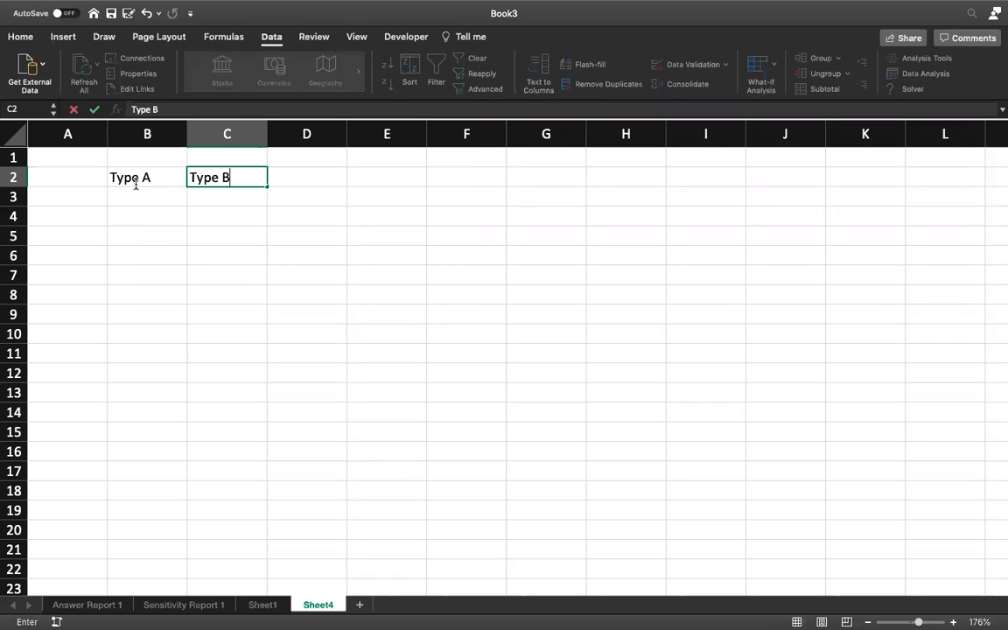
key("Tab")
type("Type C")
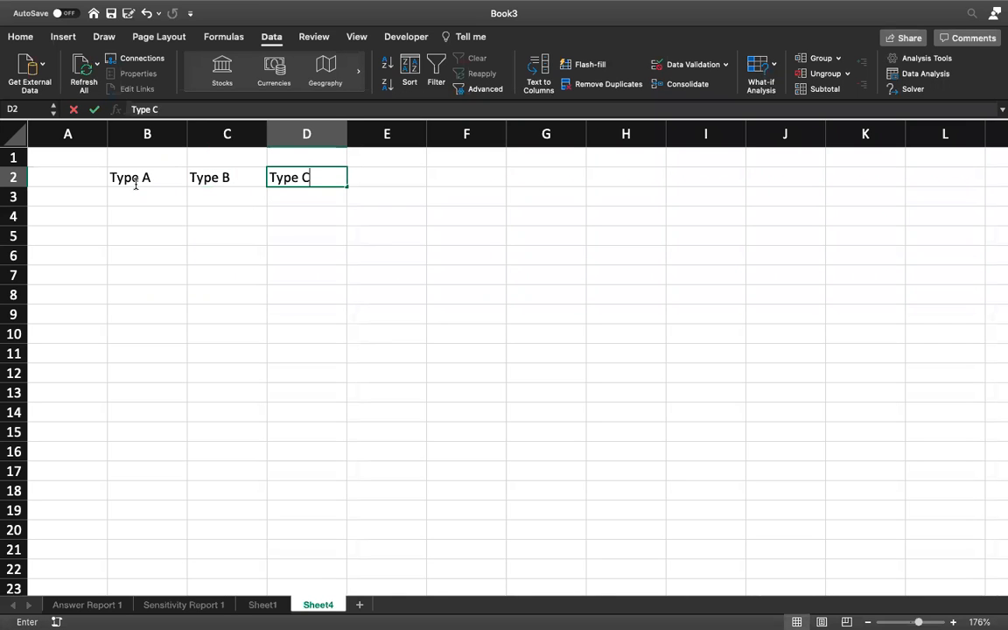
key("Down")
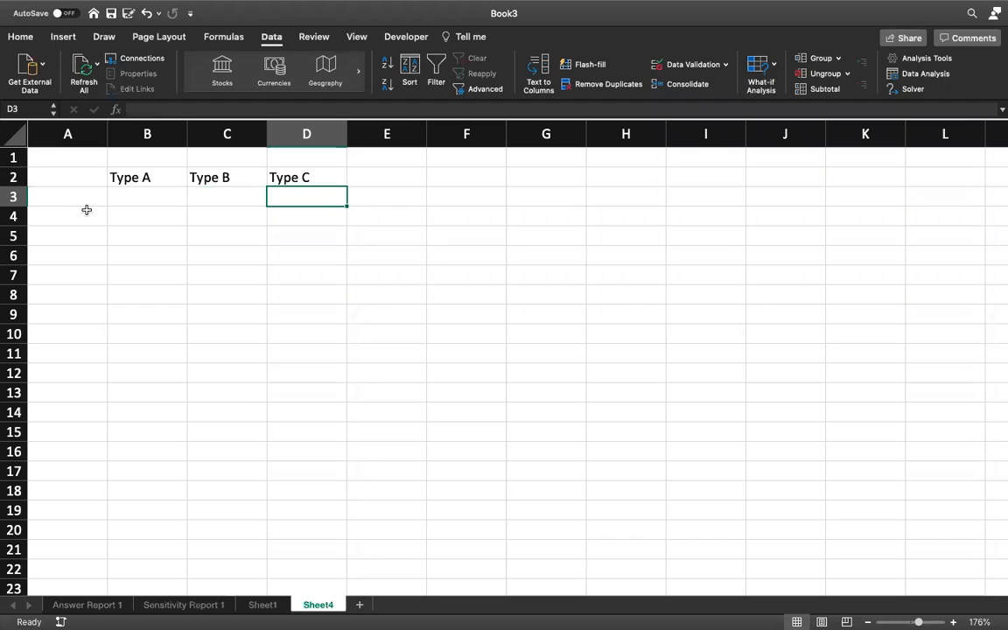
- Enter the row labels Decision in cell A3 and Costs in cell A4
left_click(82, 201)
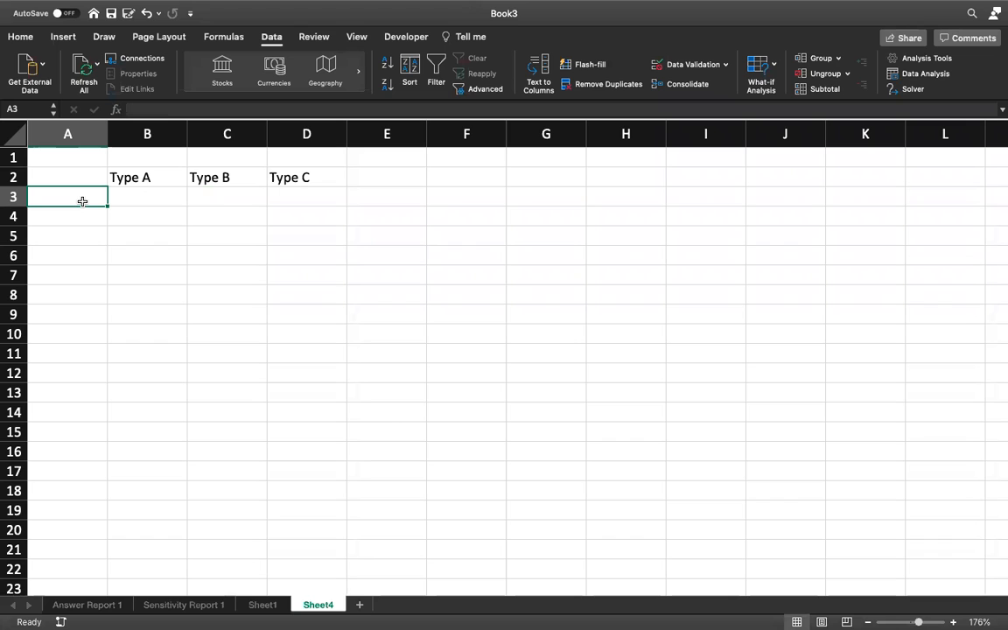
type("De")
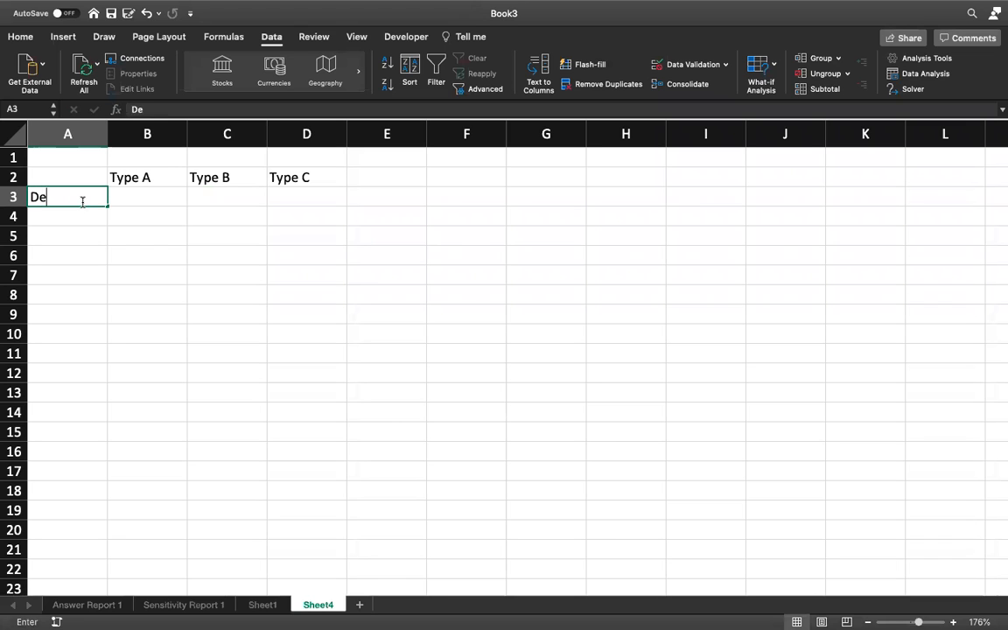
type("cisoin")
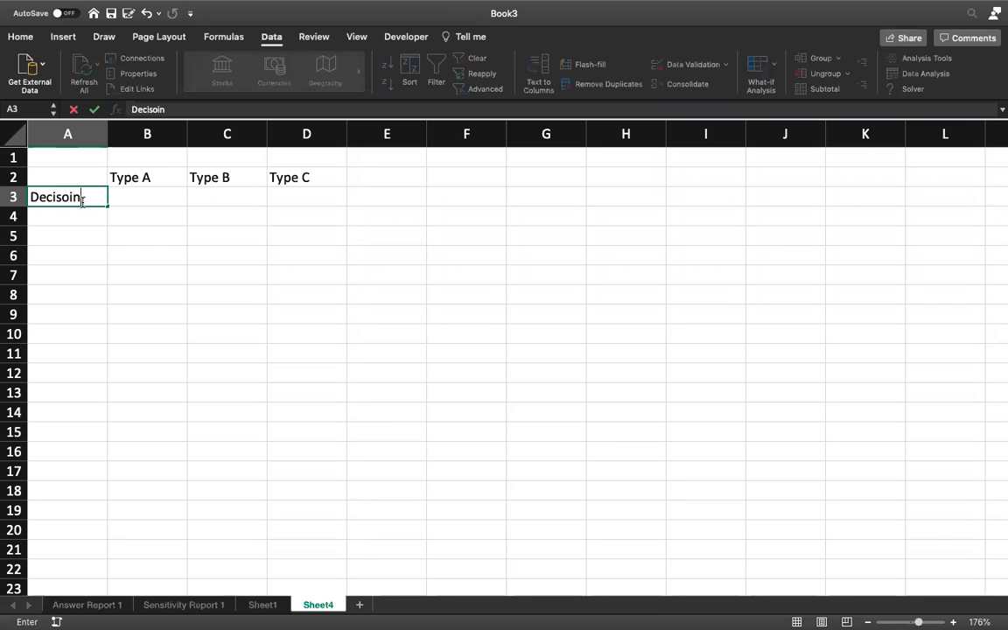
type("cion")
key("BackSpace")
key("BackSpace")
key("BackSpace")
key("BackSpace")
type("sion")
key("Return")
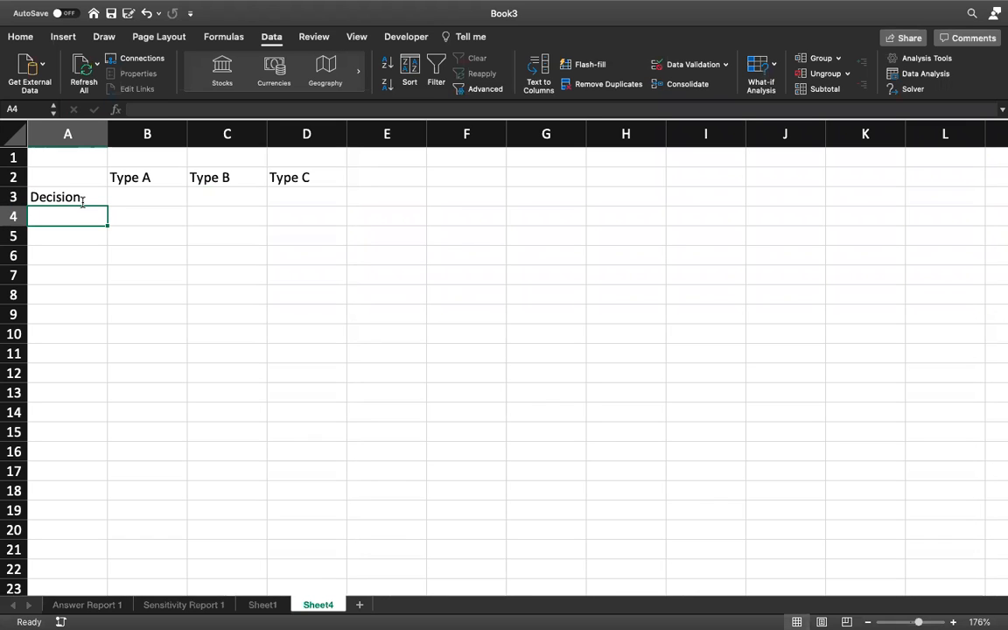
type("Costs")
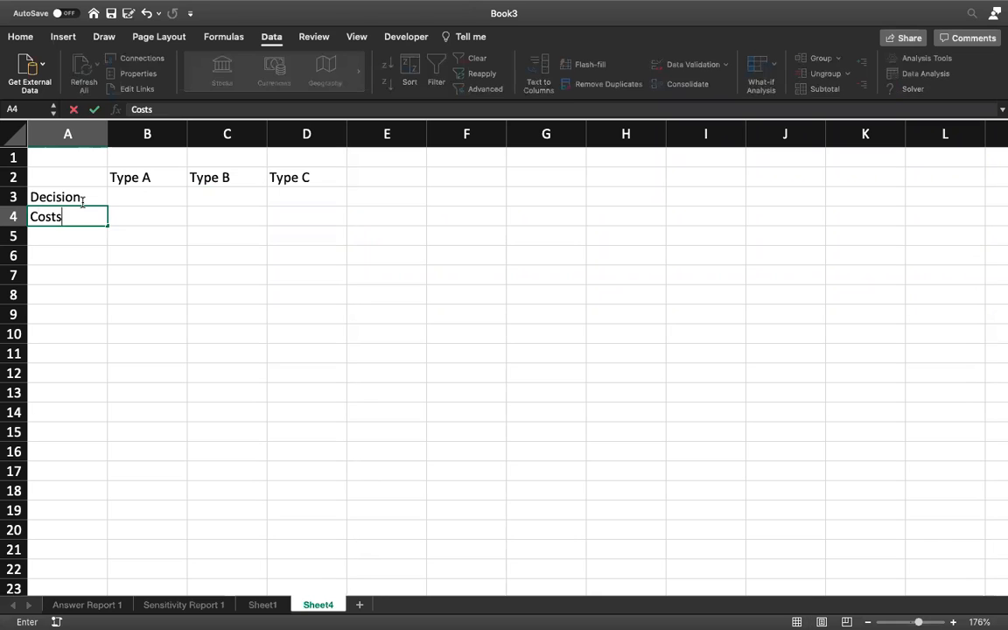
key("Tab")
- Fill the Decision row with 0 for Type A, Type B and Type C in cells B3 to D3
key("Up")
type("0")
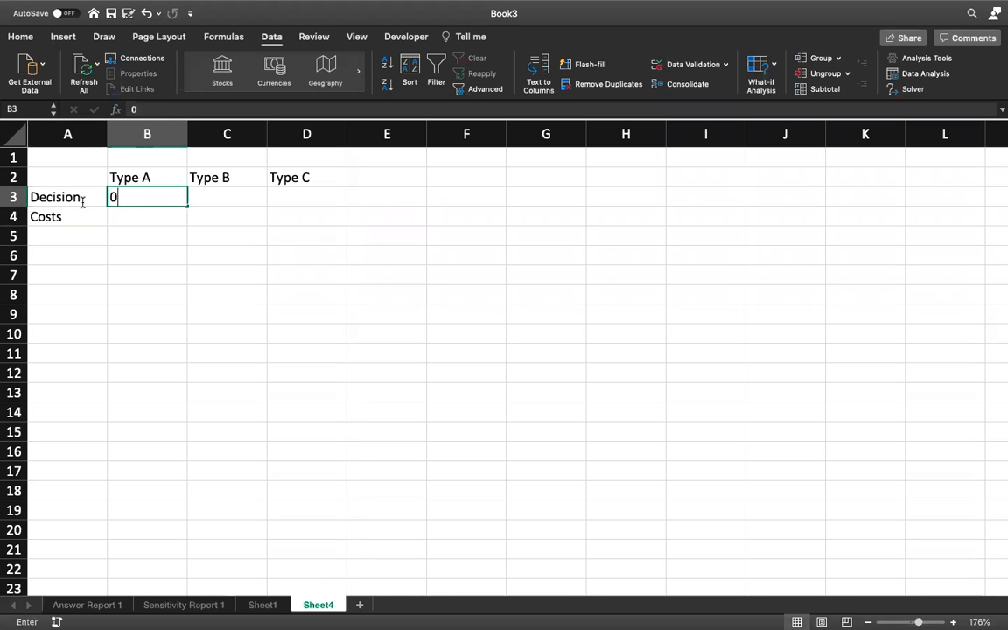
key("Tab")
type("0")
key("Tab")
type("0")
key("Tab")
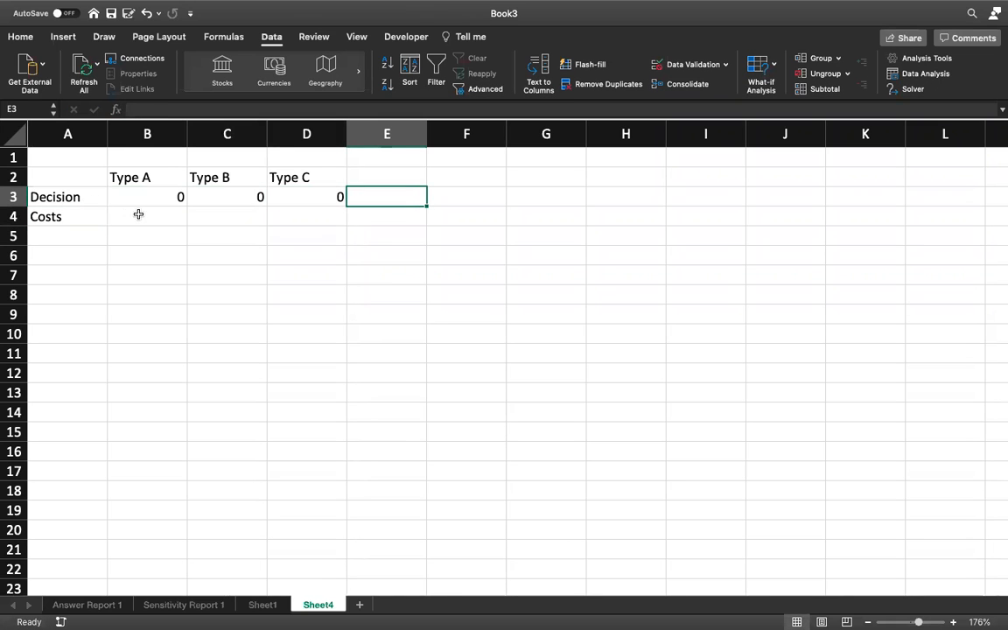
- Enter the costs 3, 4 and 10 for Type A, Type B and Type C in cells B4 to D4
left_click(139, 214)
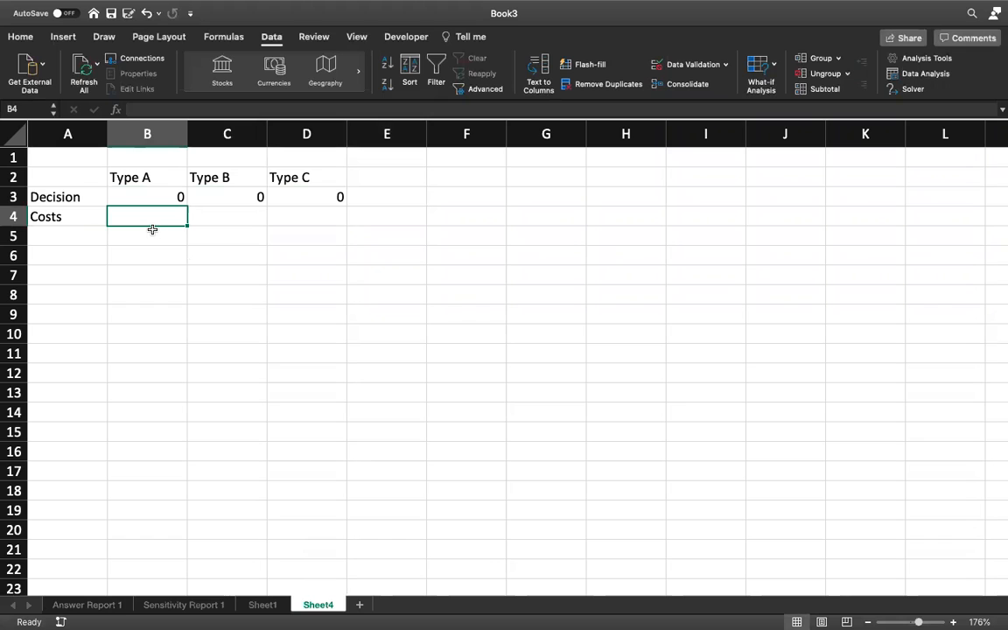
type("3")
key("Tab")
type("4")
key("Tab")
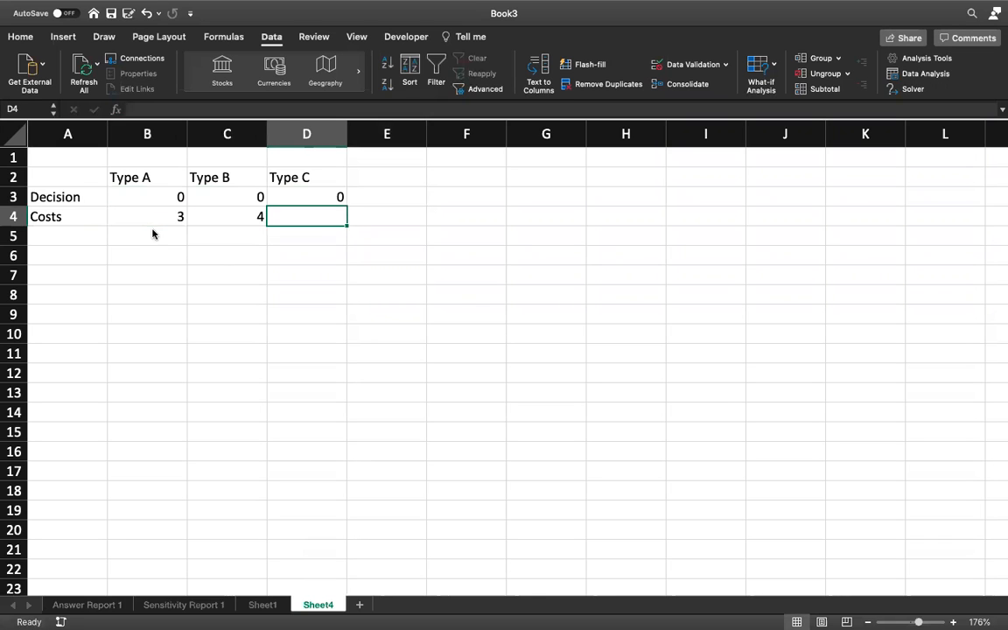
type("10")
key("Tab")
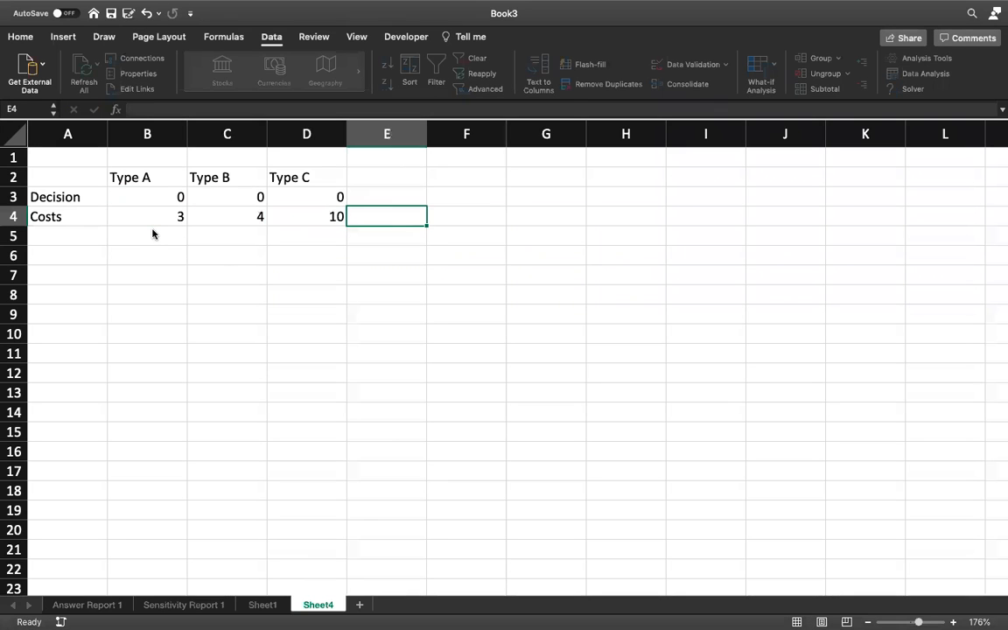
- Enter the section heading Nutritional requirement in cell A6
left_click(77, 256)
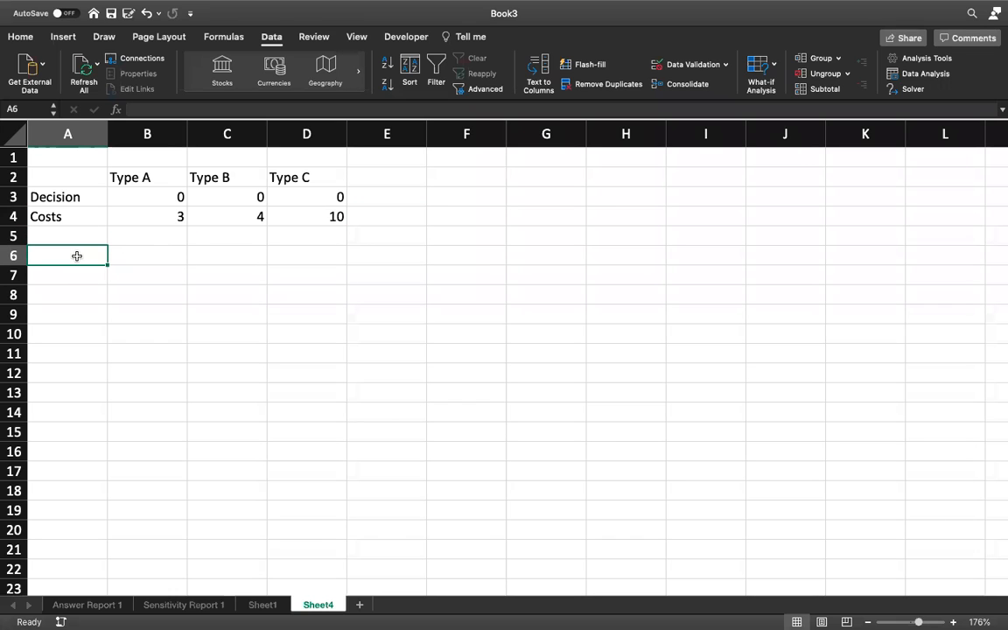
type("Nu")
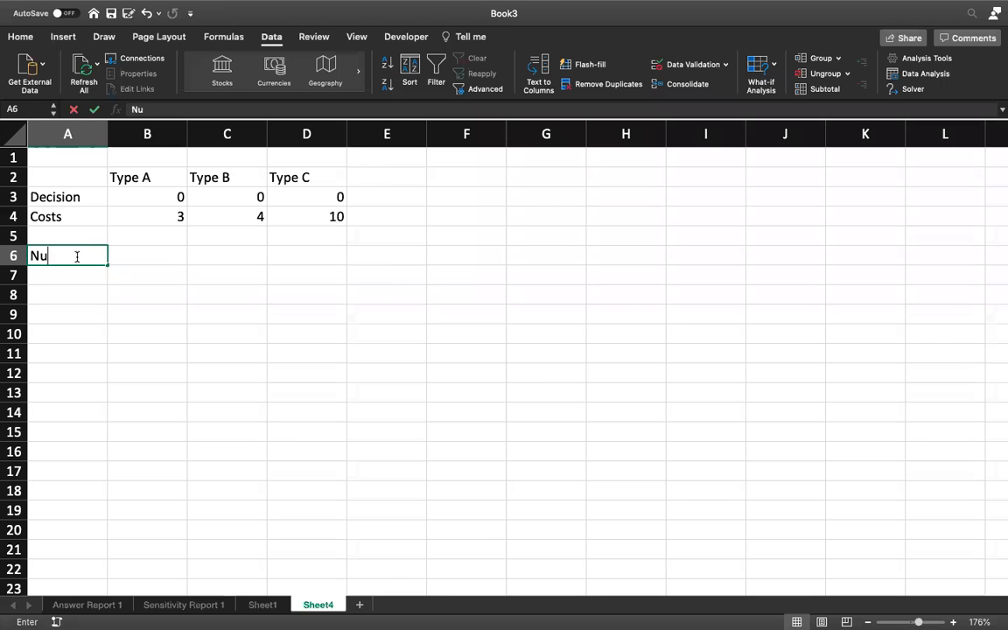
type("tritional")
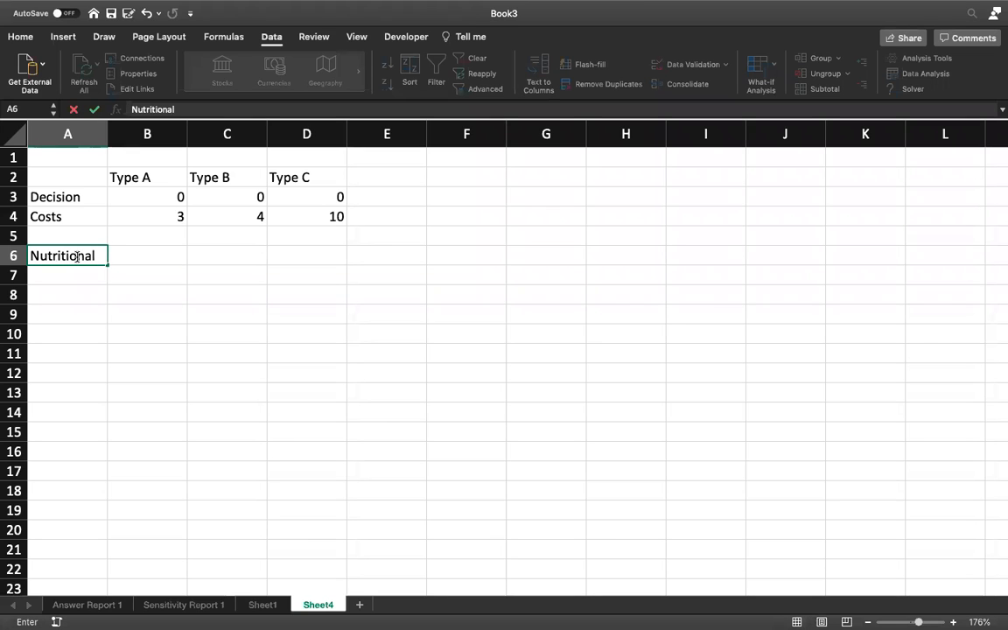
type(" requirement")
key("Return")
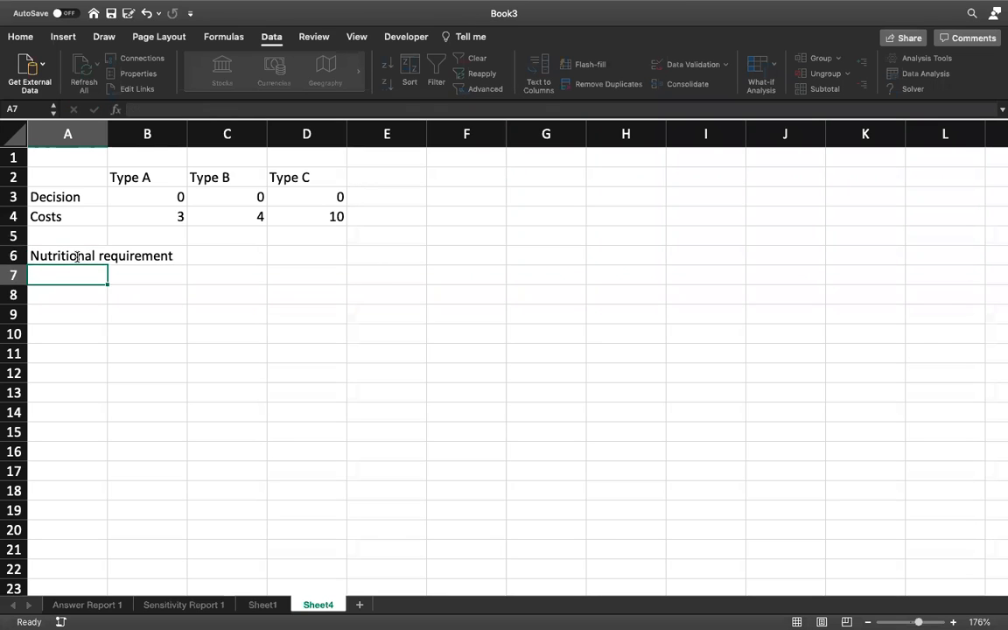
- Glance at the LP formulation in the slideshow and enter the labels Nutrient 1, Nutrient 2 and Nutrient 3 in cells A7 to A9
left_click(78, 308)
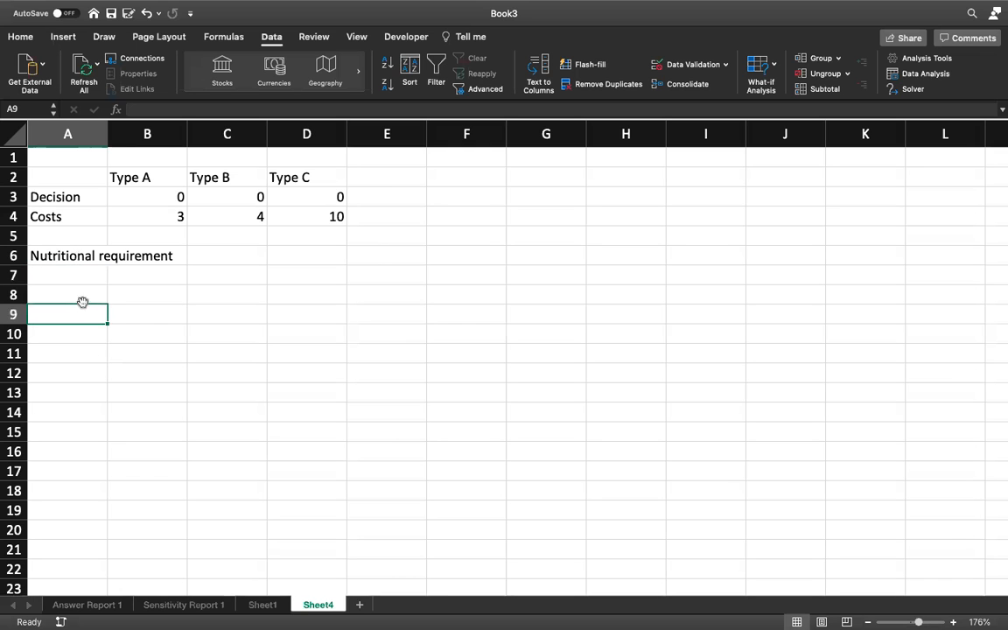
left_click(64, 273)
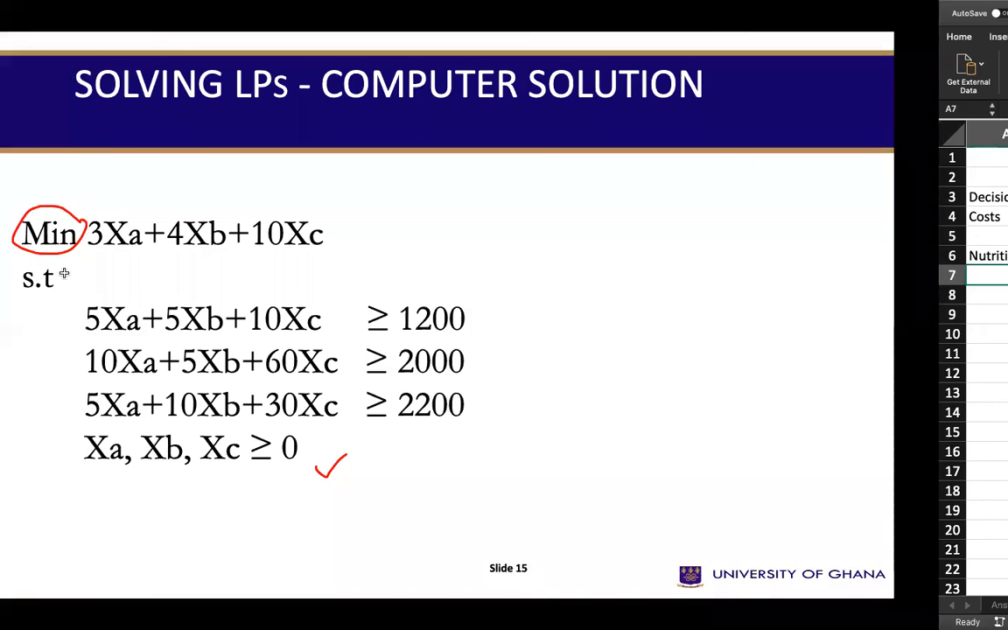
key("Left")
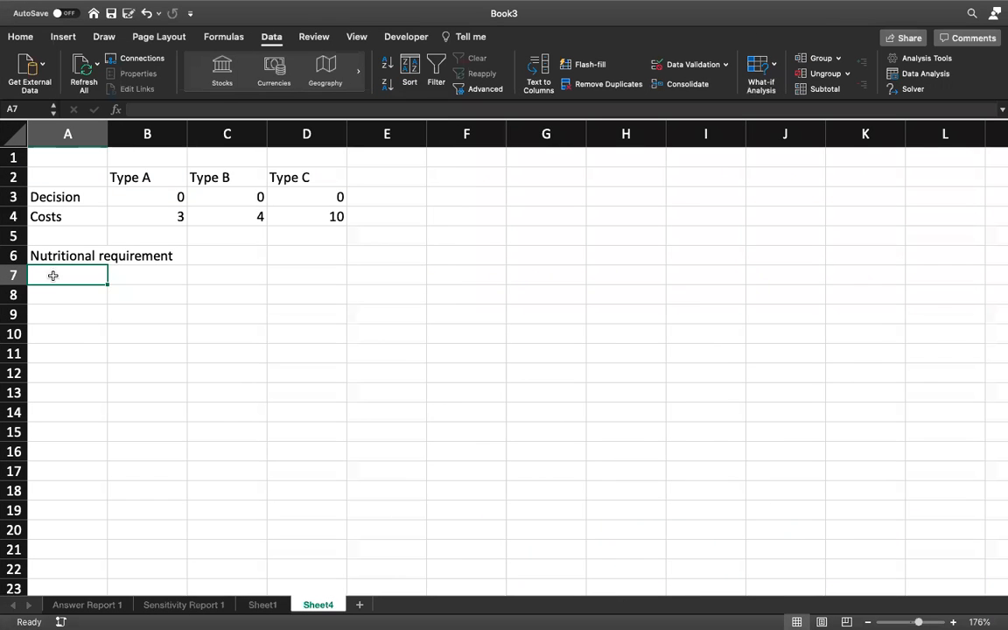
type("Nutrient ")
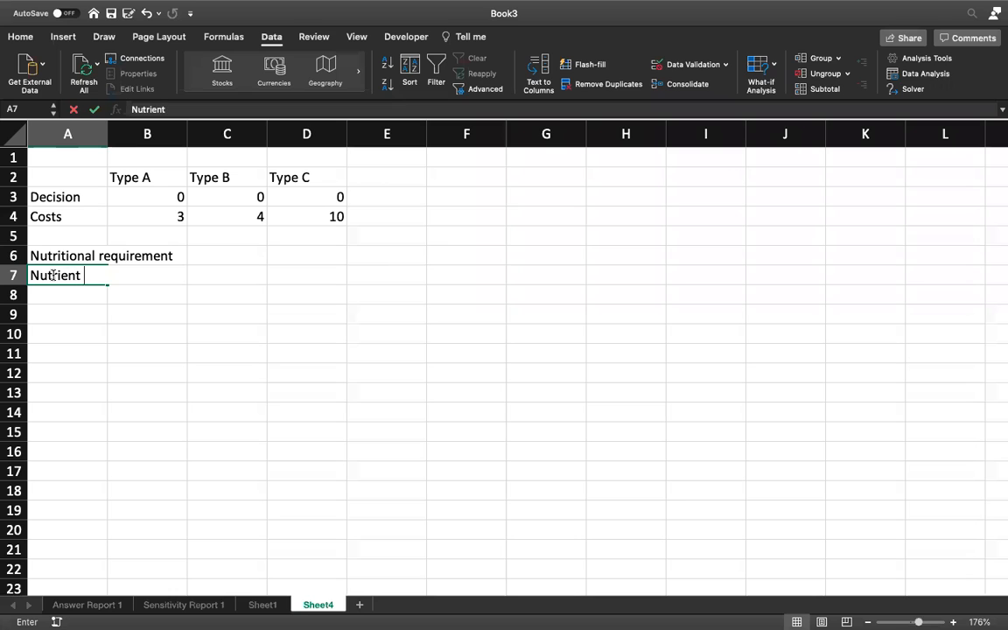
type("1")
key("Return")
type("Nutrient 2")
key("Return")
type("Nut")
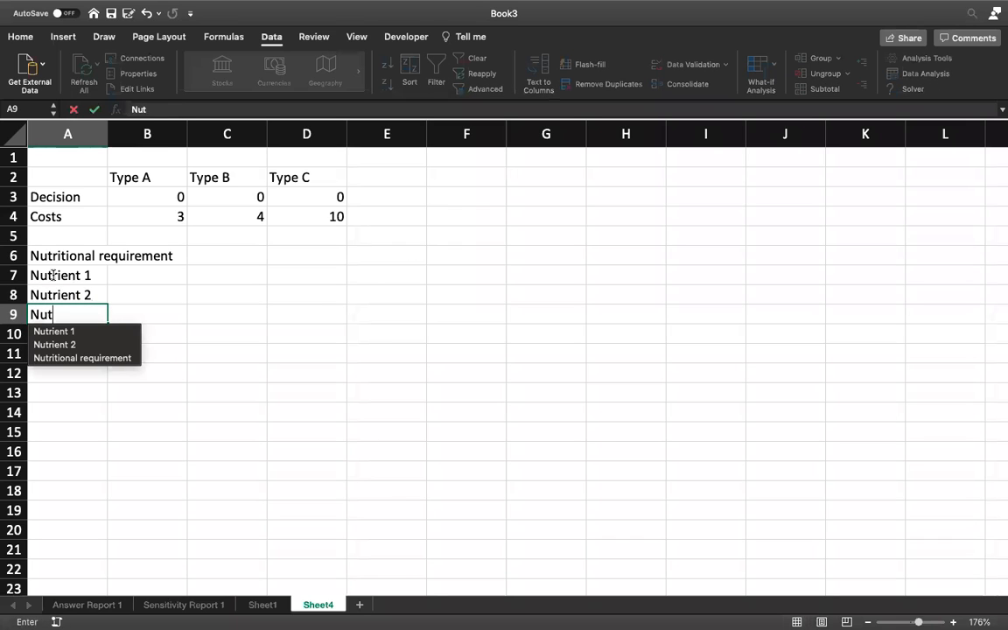
type("riet")
key("BackSpace")
type("nt ")
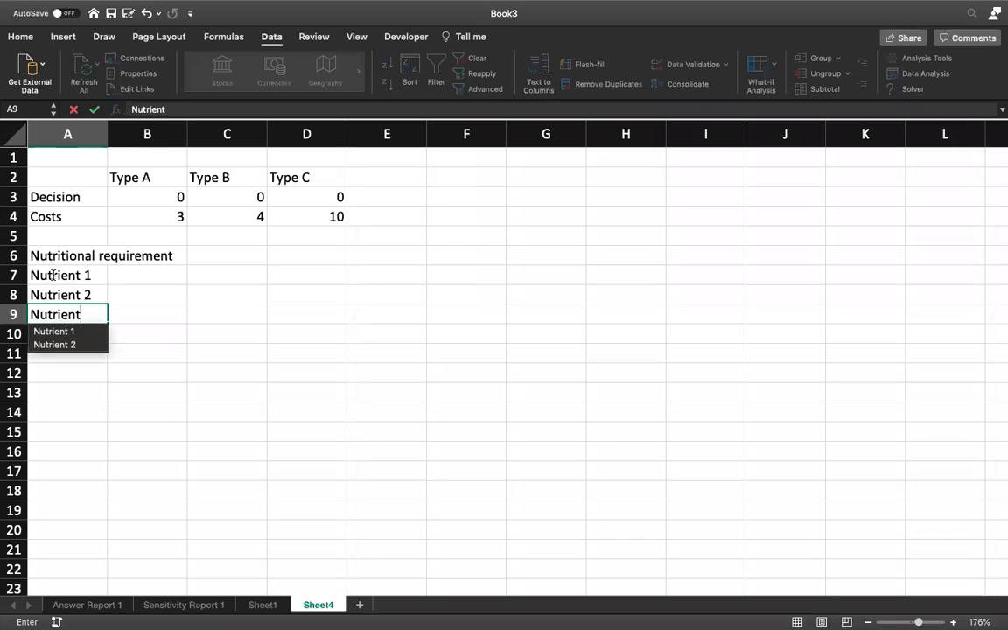
type("3")
key("Return")
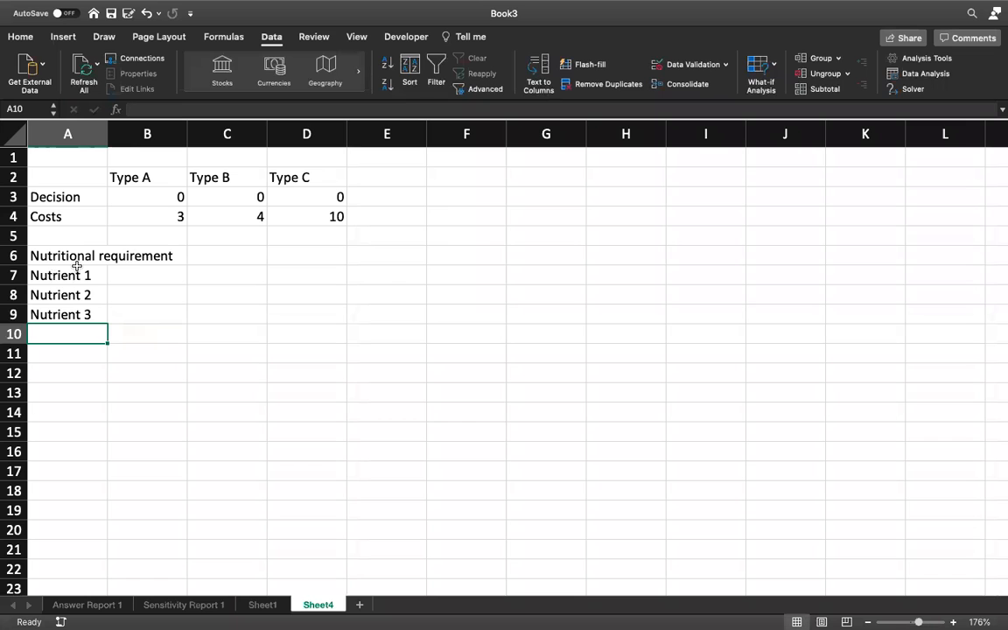
- Check the constraints on slide 15 of the slideshow and enter the Nutrient 1 coefficients 5, 5 and 10 in cells B7 to D7
left_click(141, 281)
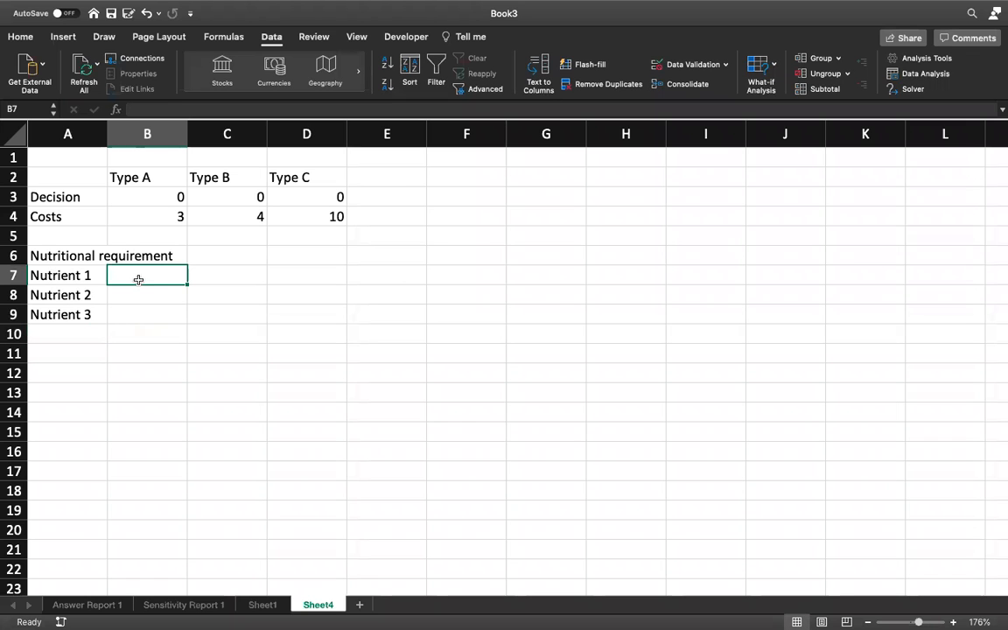
key("ctrl+Left")
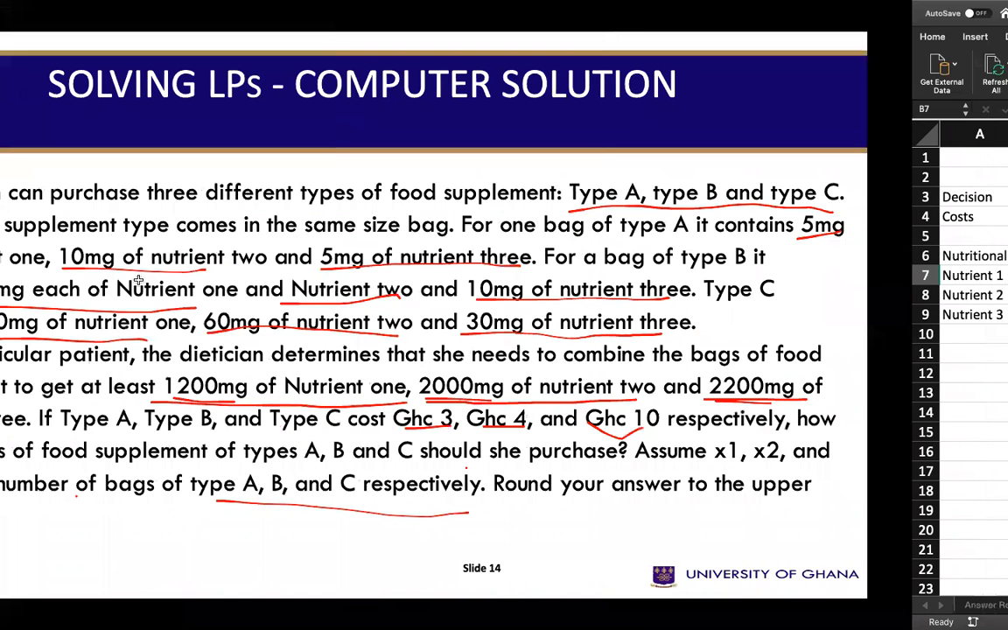
key("Right")
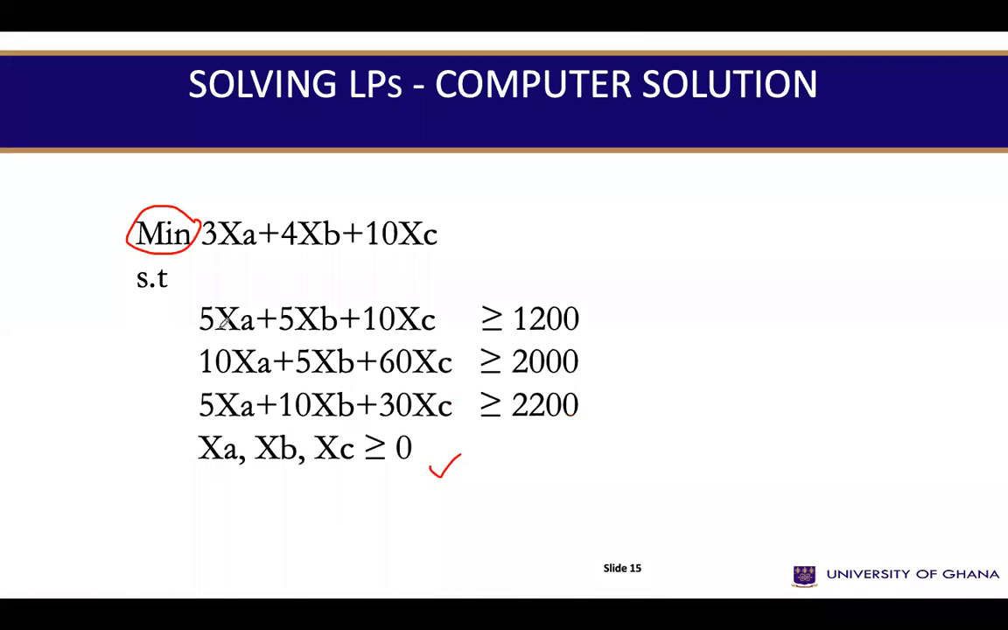
key("ctrl+Right")
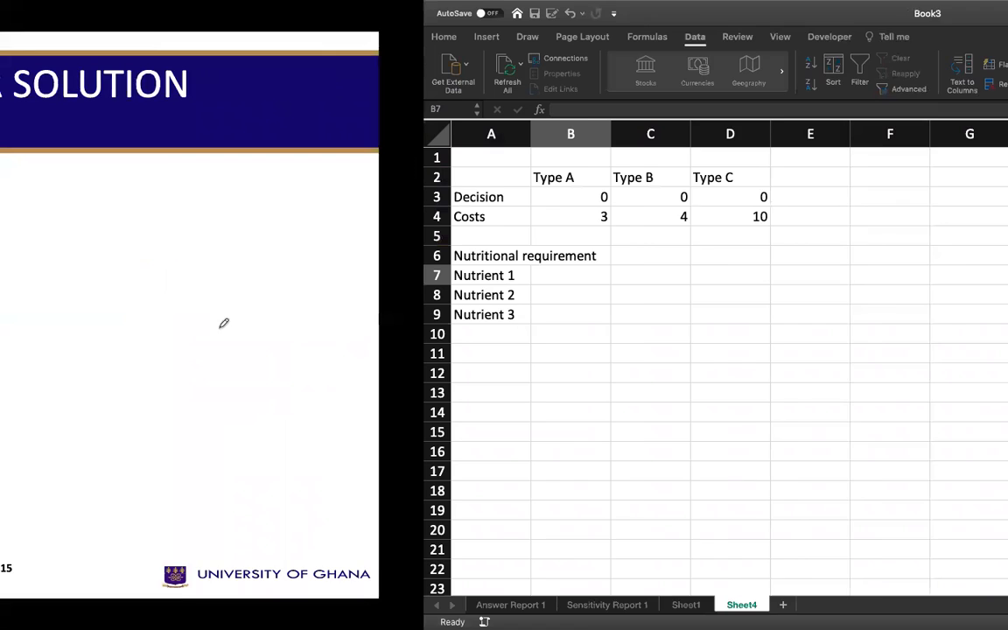
type("5")
key("Tab")
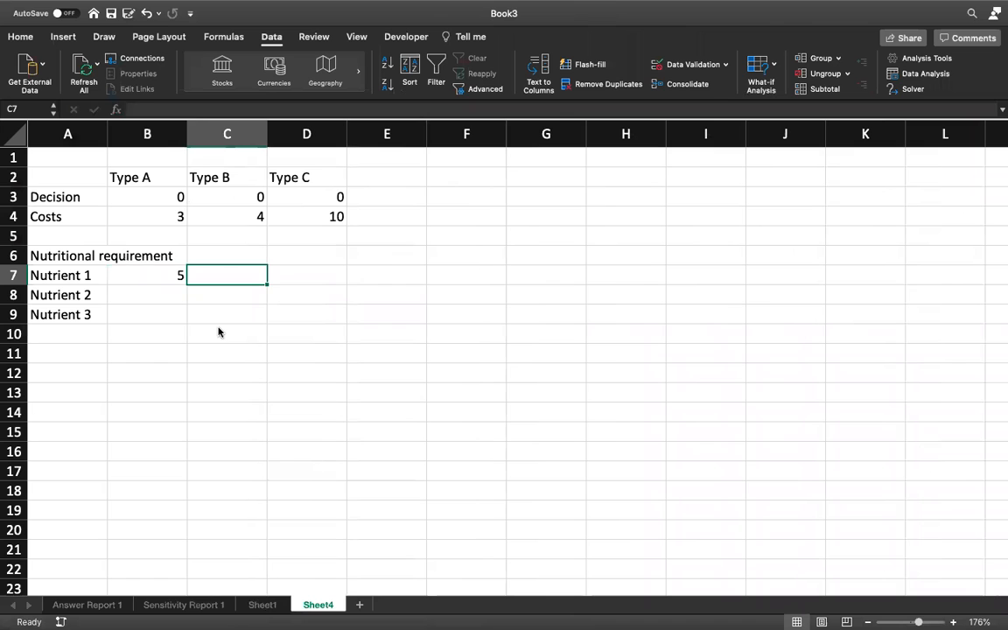
type("5")
key("Tab")
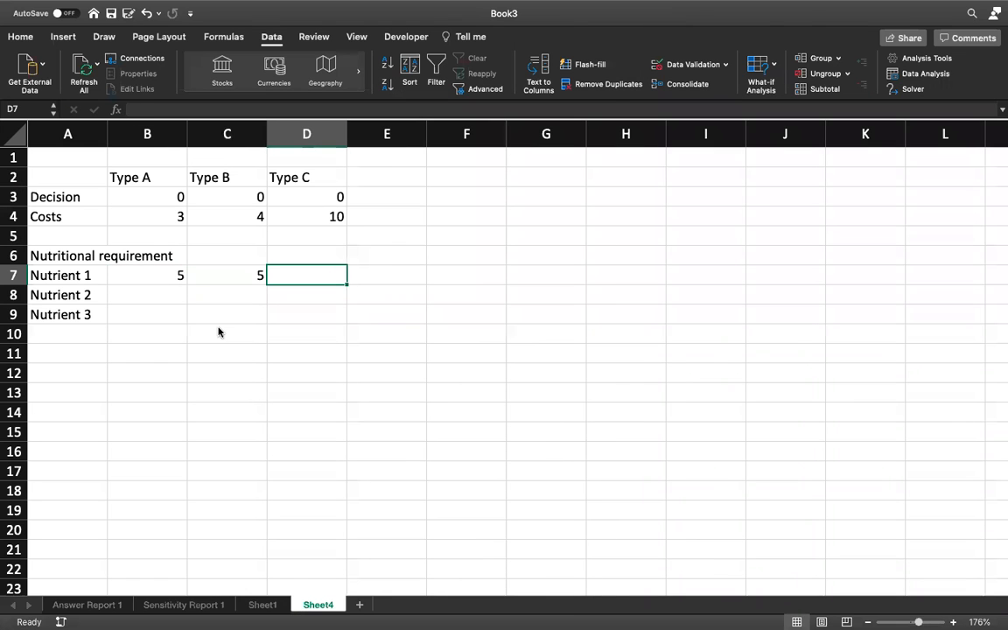
type("10")
key("Return")
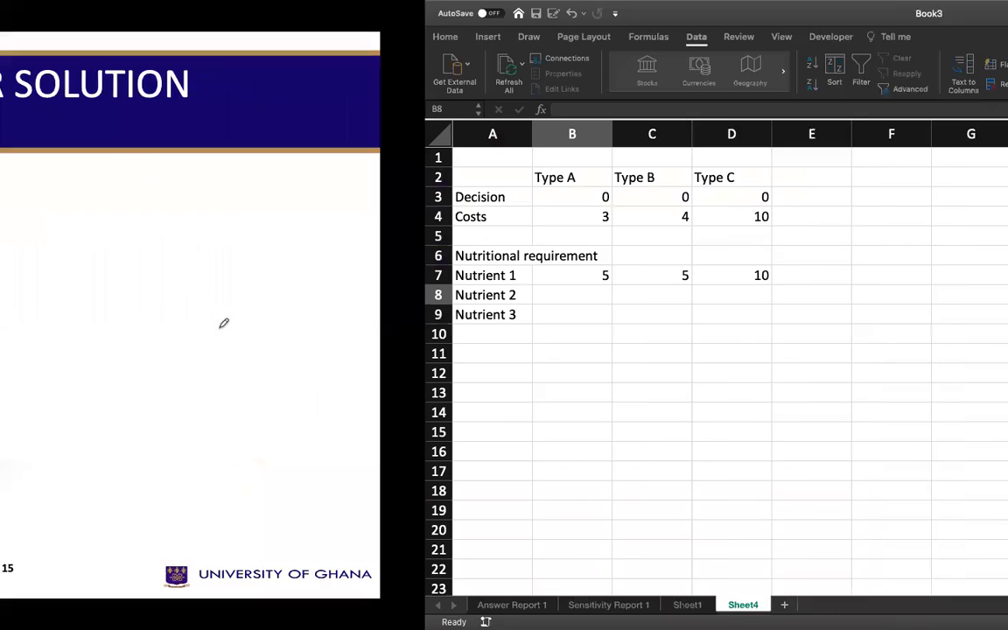
- Enter the Nutrient 2 coefficients 10, 5 and 60 in cells B8 to D8
type("5")
key("Tab")
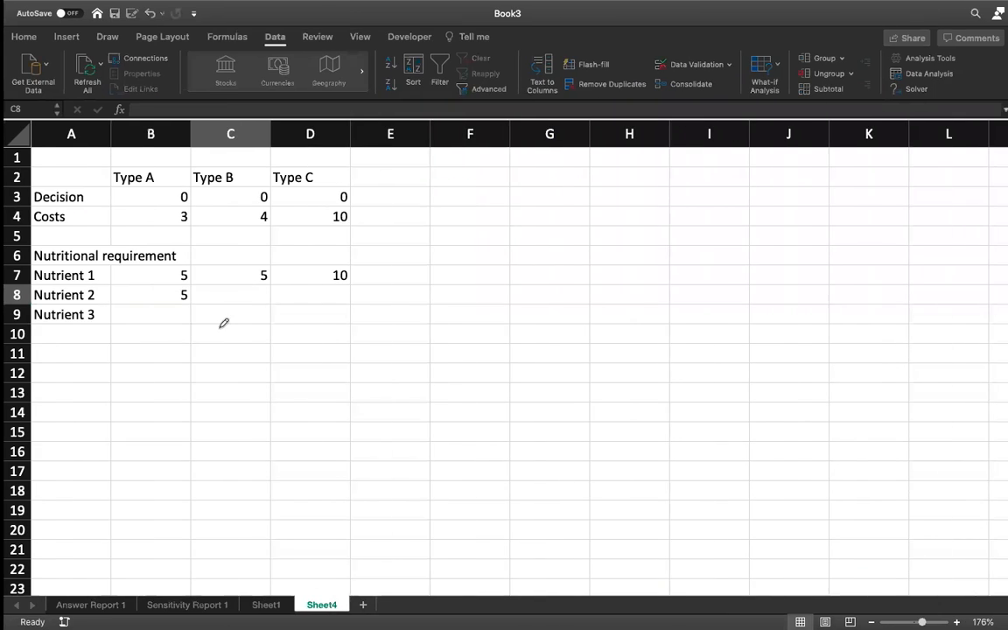
type("10")
key("Tab")
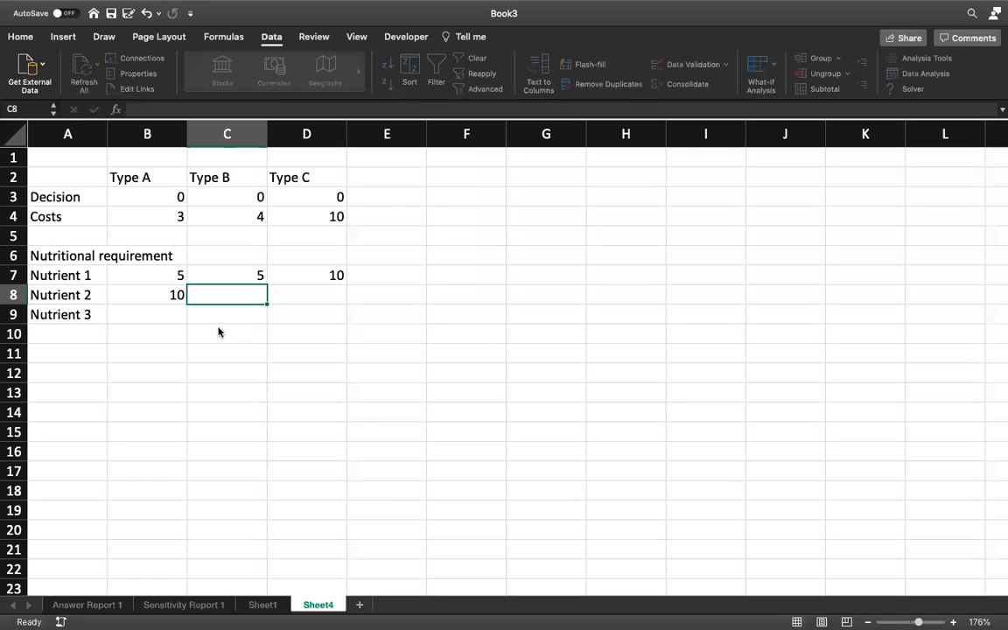
type("5")
key("Tab")
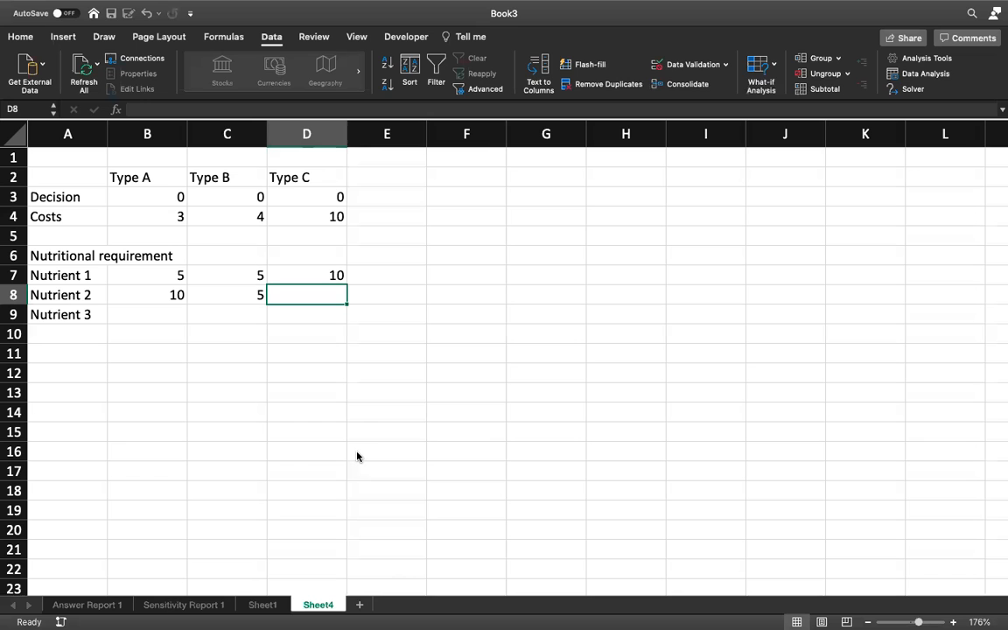
type("60")
key("Return")
- Enter the Nutrient 3 coefficients 5, 10 and 30 in cells B9 to D9
key("Left")
key("Left")
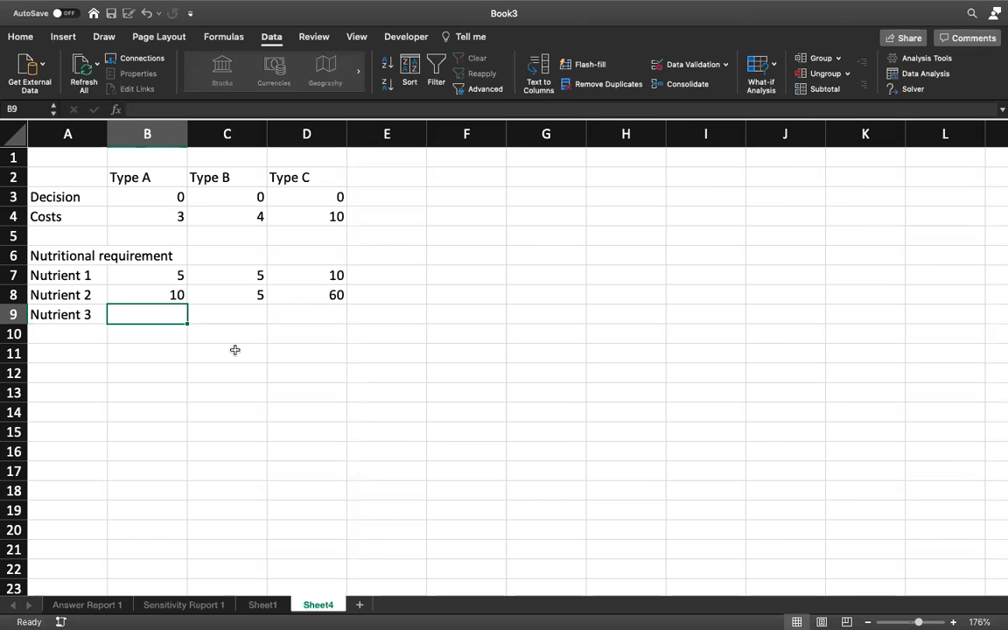
type("10")
key("Tab")
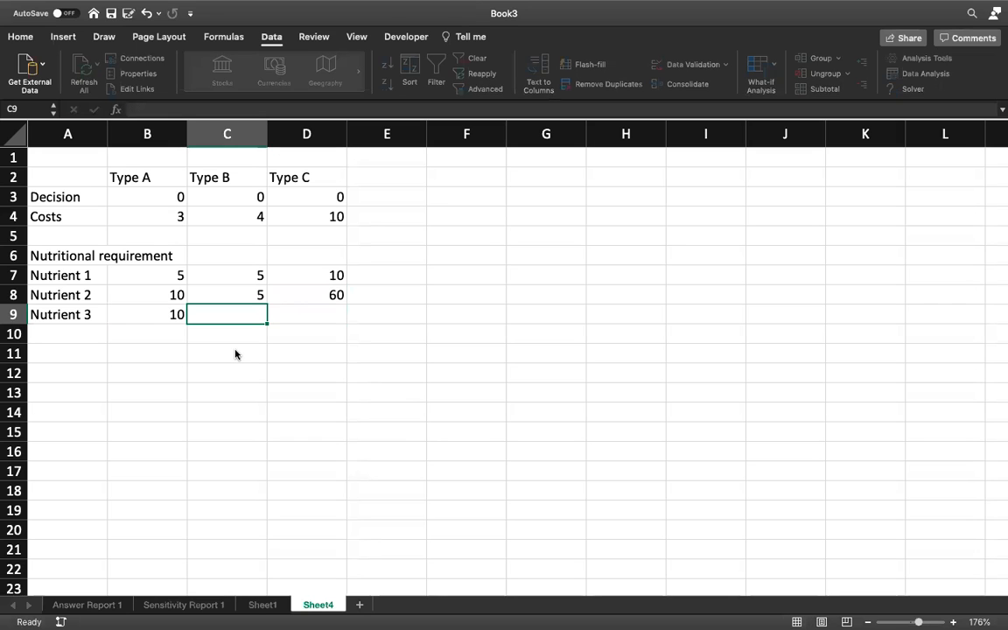
key("Left")
type("5")
key("Tab")
type("10")
key("Tab")
type("30")
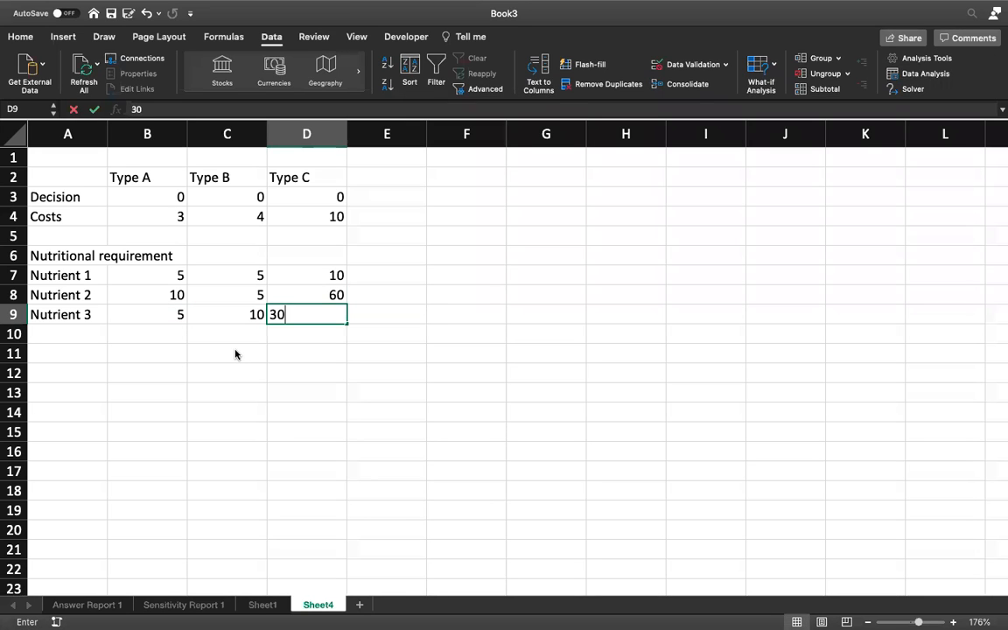
key("Tab")
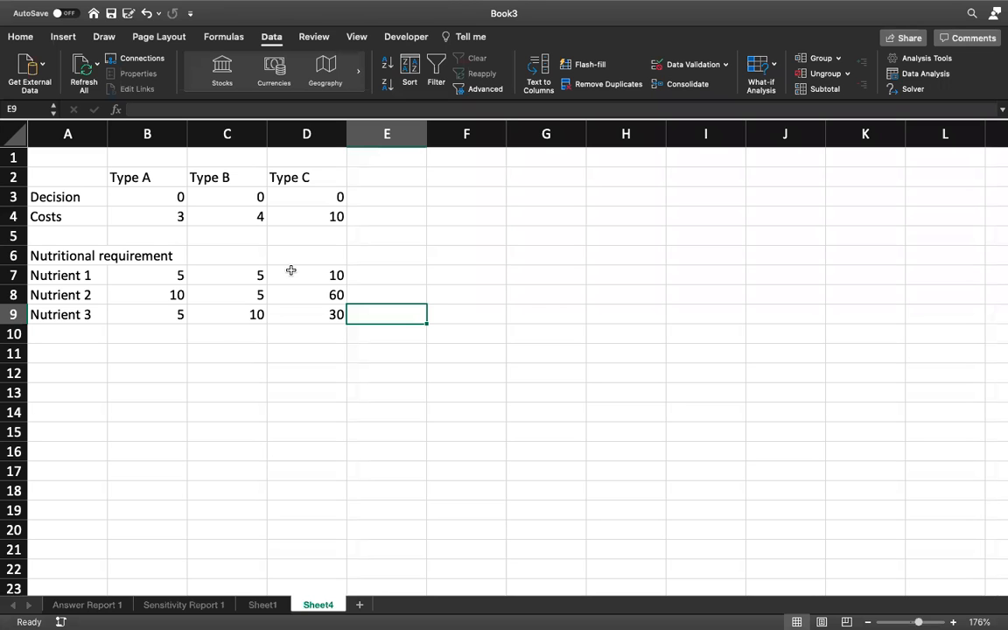
- Check the constraint layout on Sheet1 and enter the header "Nutrients from food mix" in cell E6 of Sheet4
left_click(262, 605)
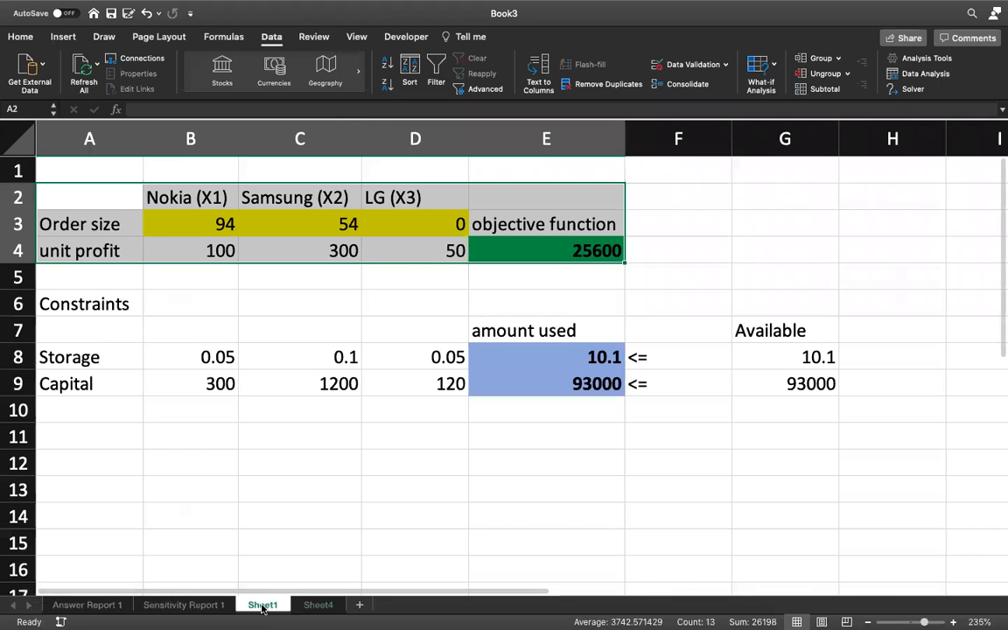
left_click(514, 335)
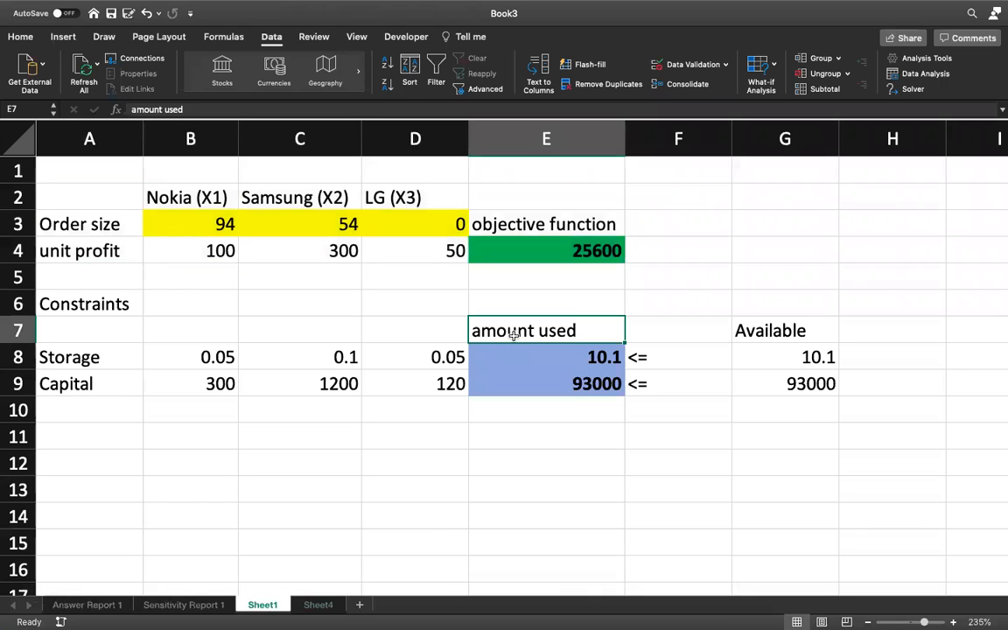
left_click(316, 604)
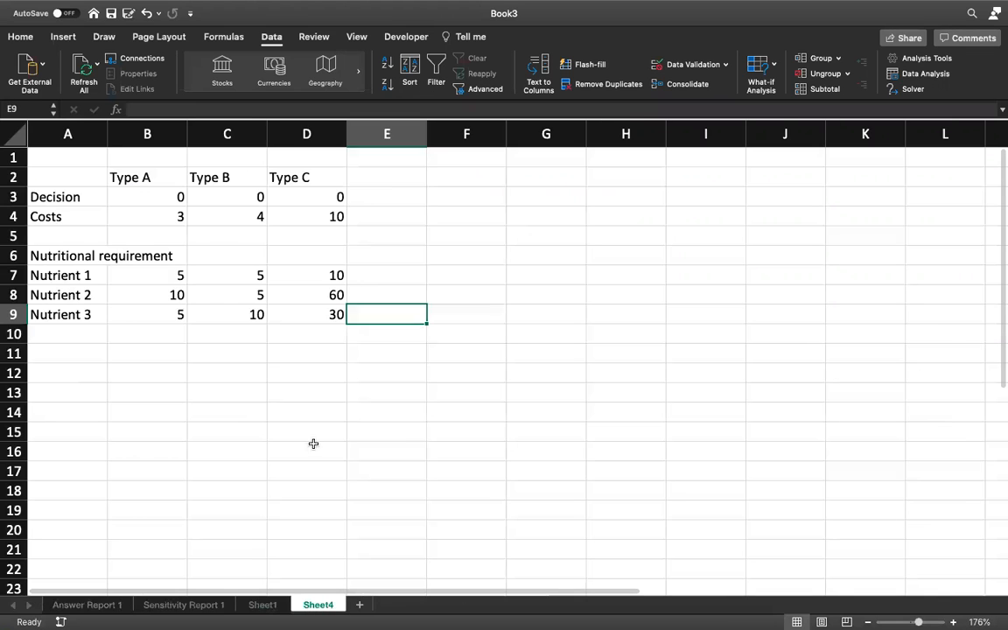
left_click(377, 256)
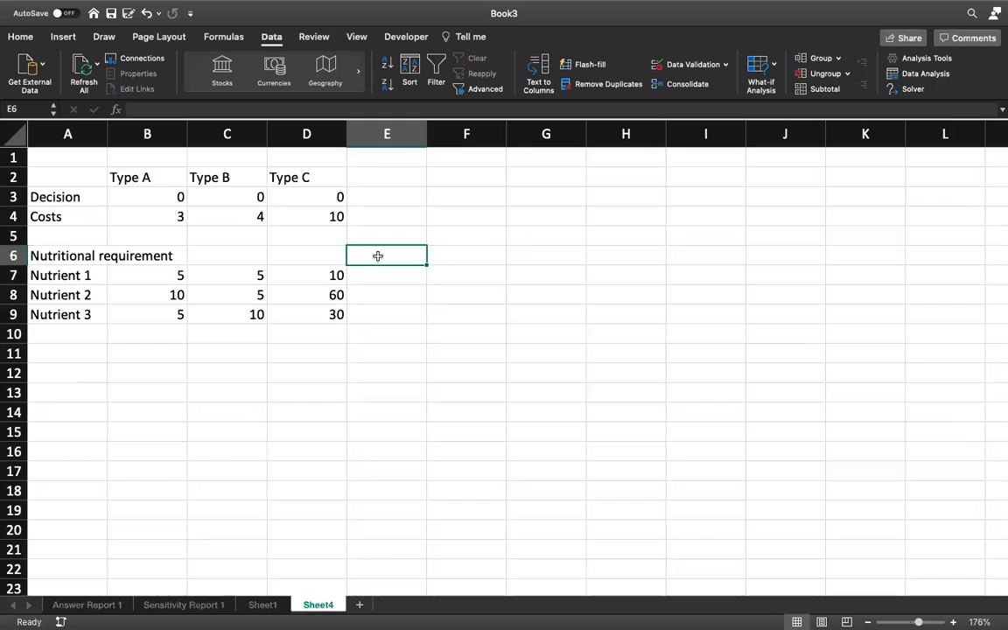
type("Nutrient")
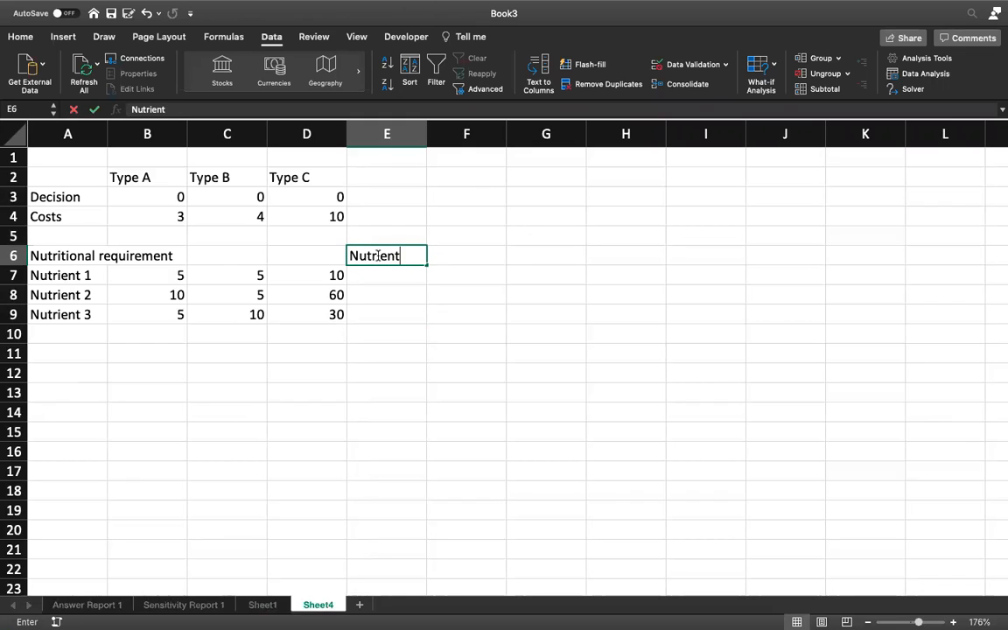
type("s from food mix")
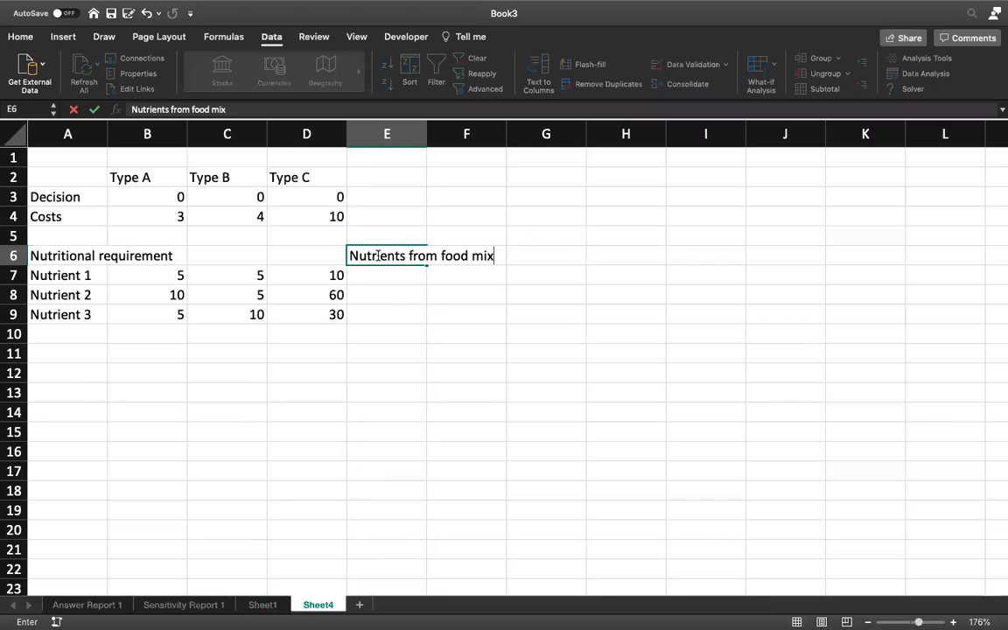
key("Return")
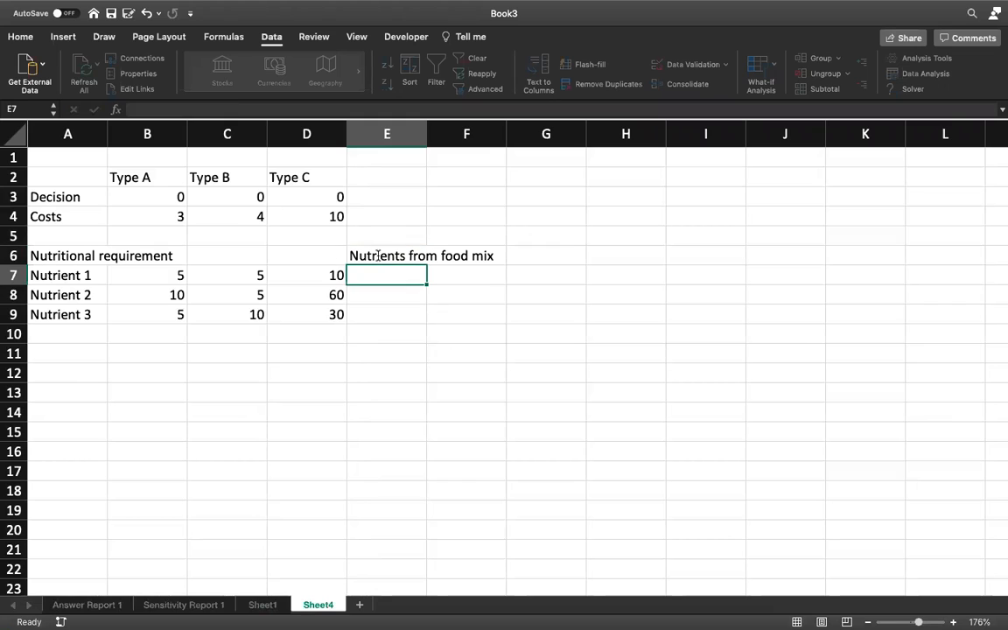
- Enter the constraint sign >= in cells F7 to F9 for the three nutrients
key("Right")
type(">=")
key("Return")
type(">=")
key("Return")
type(">=")
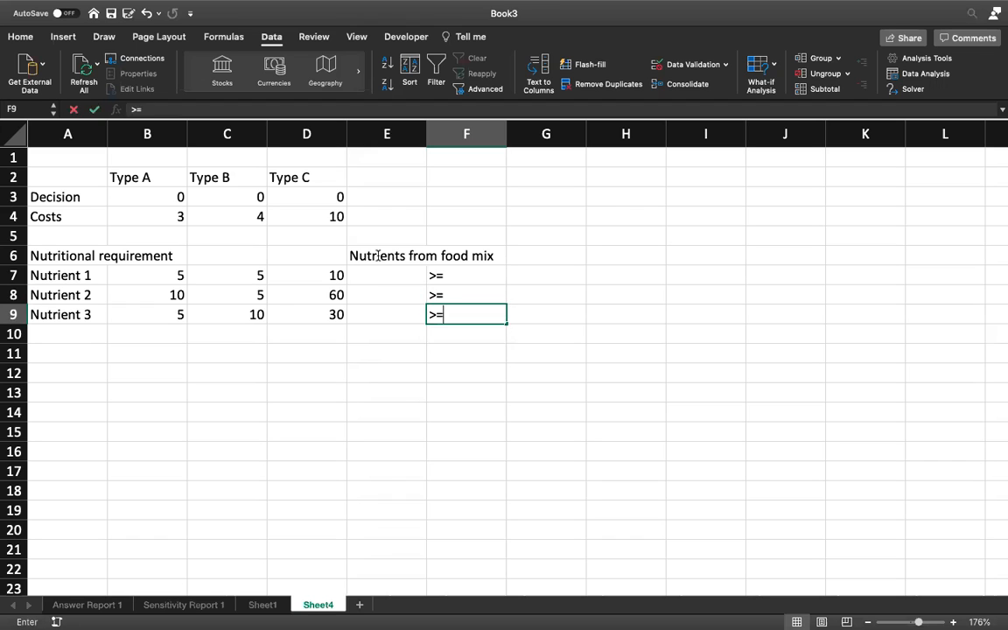
key("Return")
- Enter the header "Minimum req." in cell G6
left_click(538, 273)
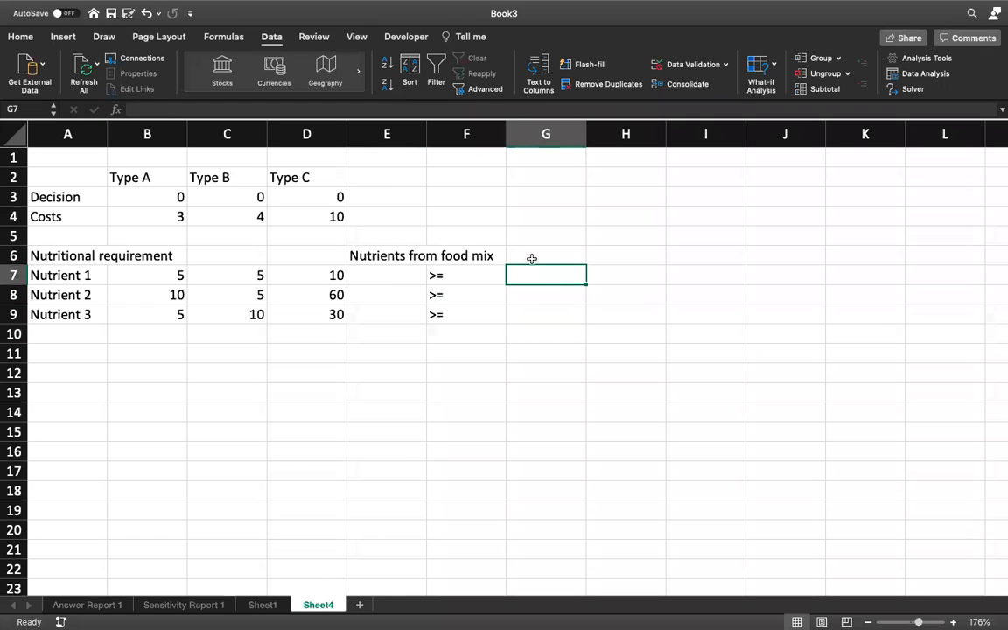
left_click(531, 257)
type("Nu")
key("BackSpace")
key("BackSpace")
type("Mim")
key("BackSpace")
type("nimum req.")
key("Return")
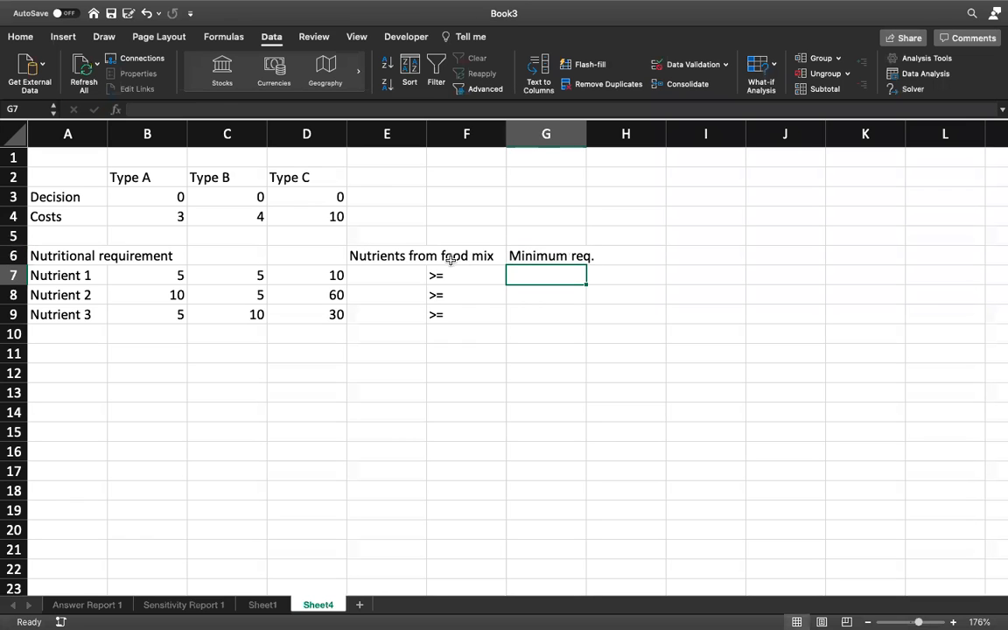
- Widen column E so that its header text fits inside the column
left_click(398, 257)
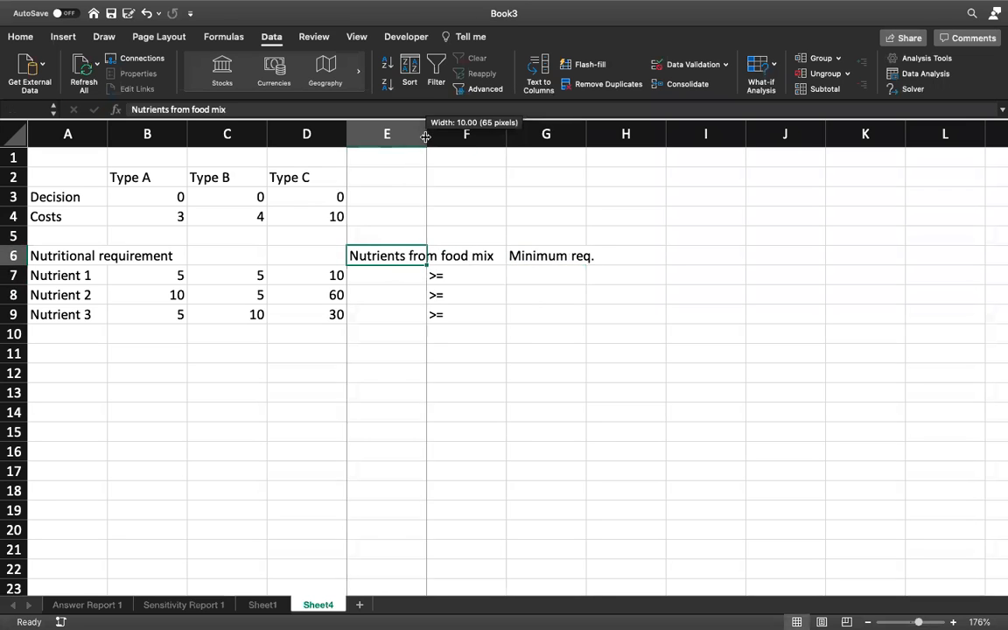
left_click_drag(428, 133, 504, 133)
left_click(438, 312)
- Enter the minimum requirements 1200, 2000 and 2200 in cells G7 to G9
left_click(600, 281)
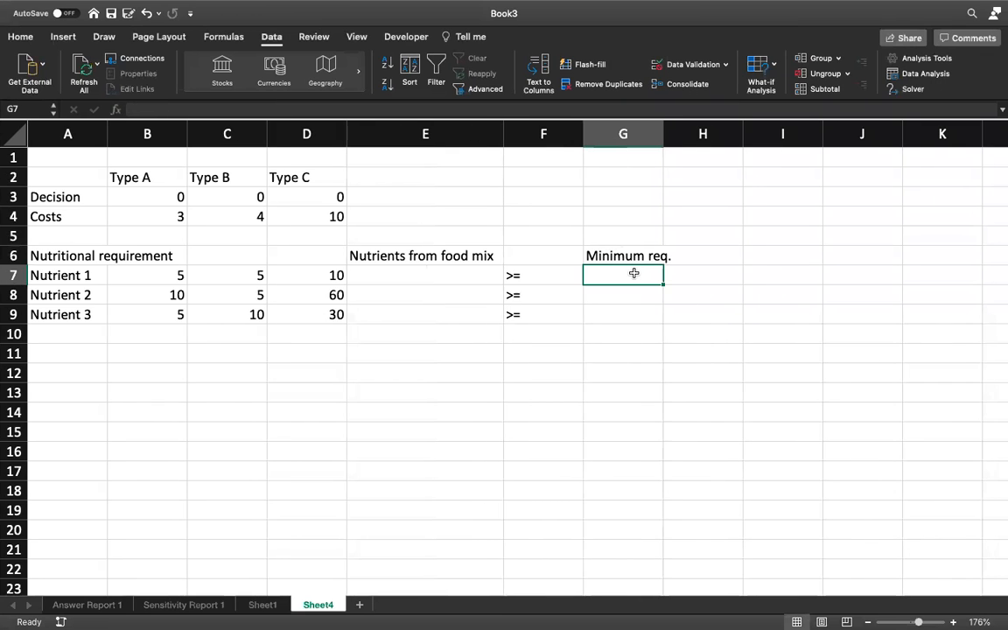
type("1200")
key("Return")
type("2000")
key("Return")
type("00")
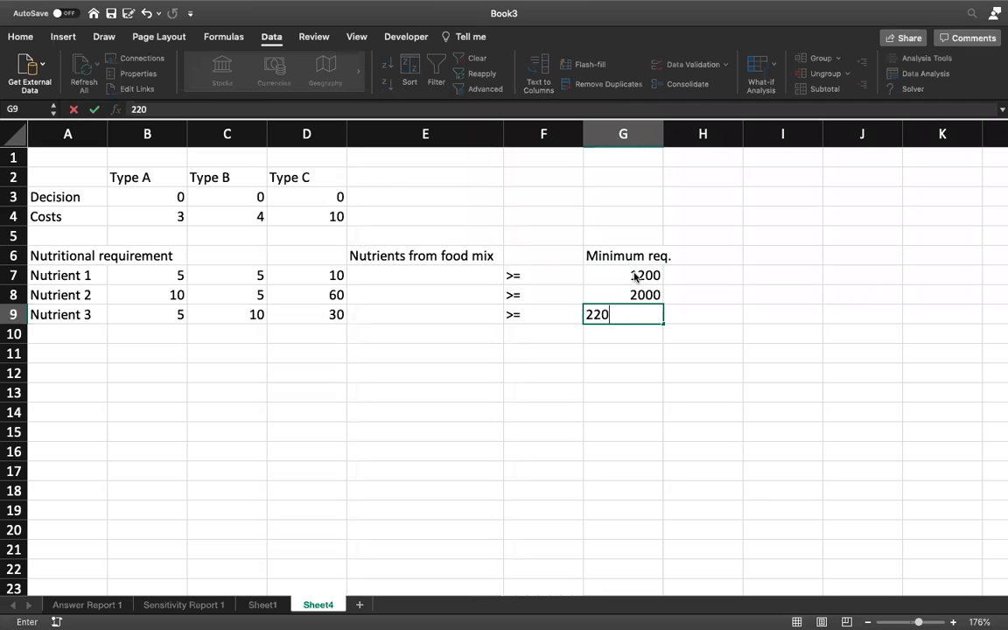
key("Return")
- Fill the decision cells B3 to D3 with yellow
left_click(465, 327)
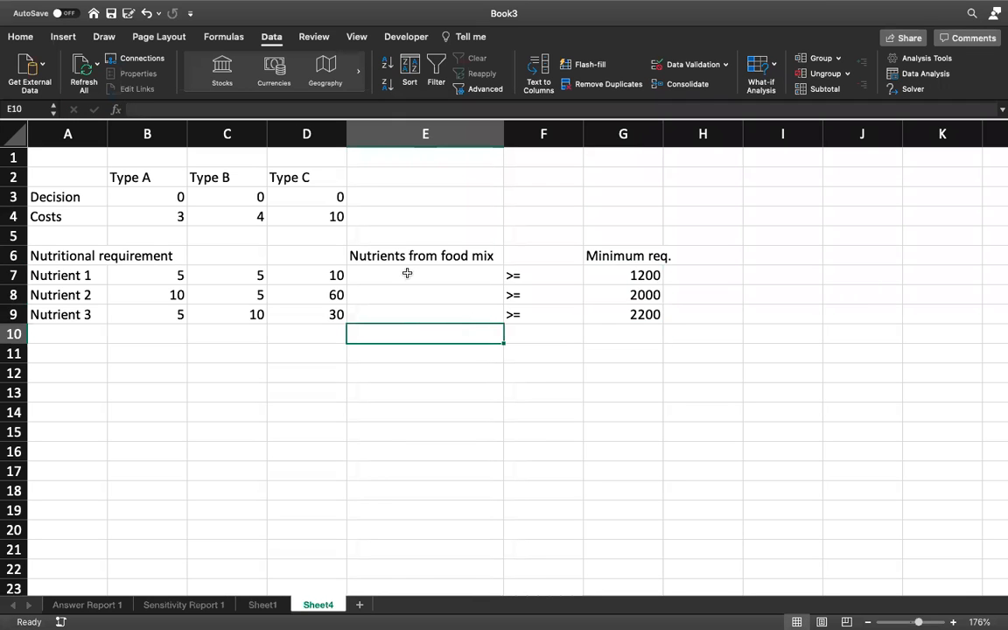
left_click_drag(104, 196, 320, 196)
left_click_drag(157, 197, 332, 195)
left_click(21, 36)
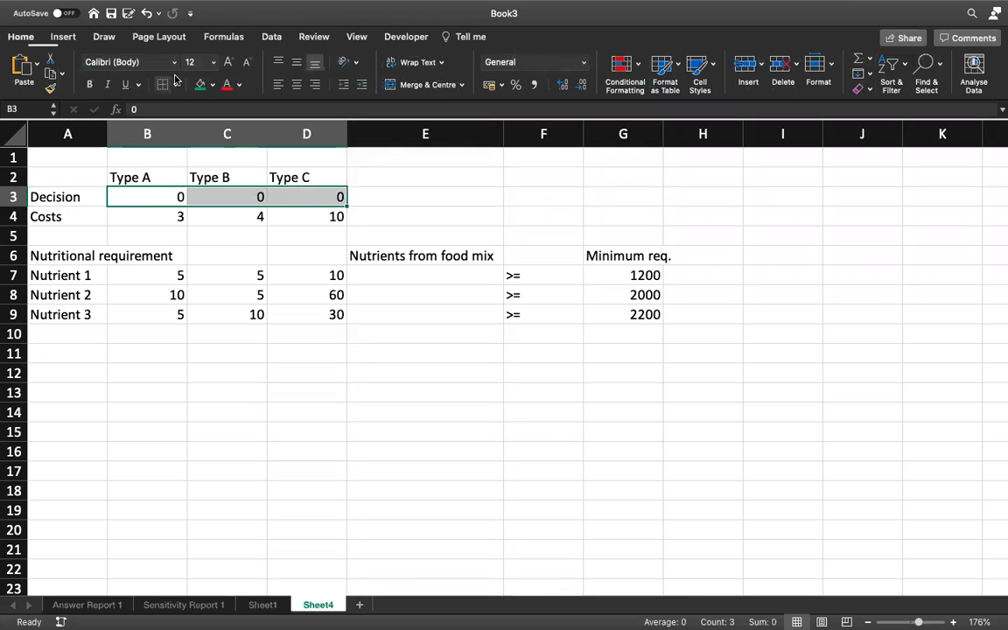
left_click(211, 84)
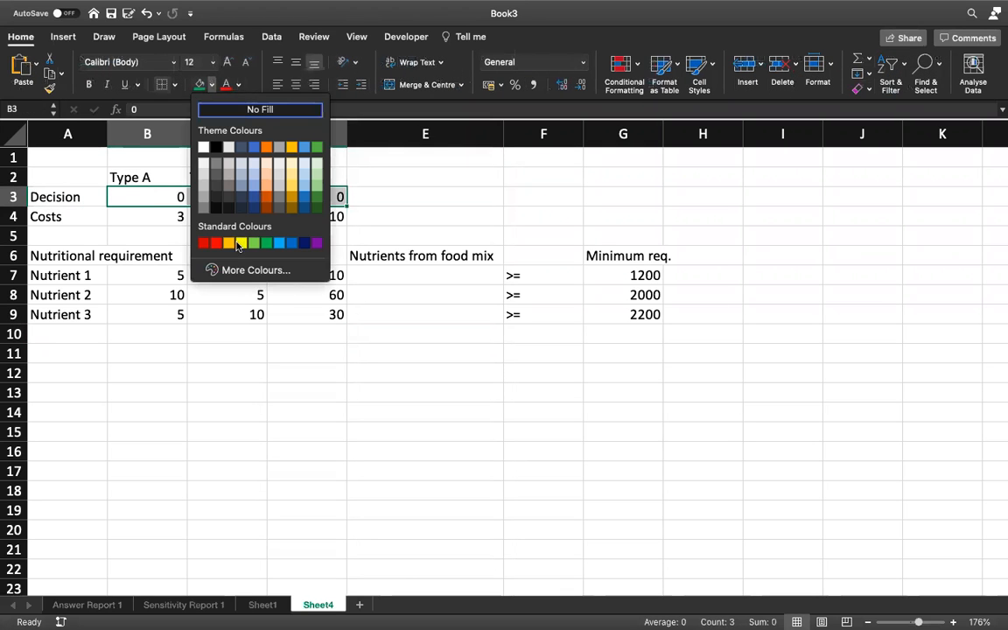
left_click(229, 243)
- Fill the objective cell E4 with green
left_click(385, 223)
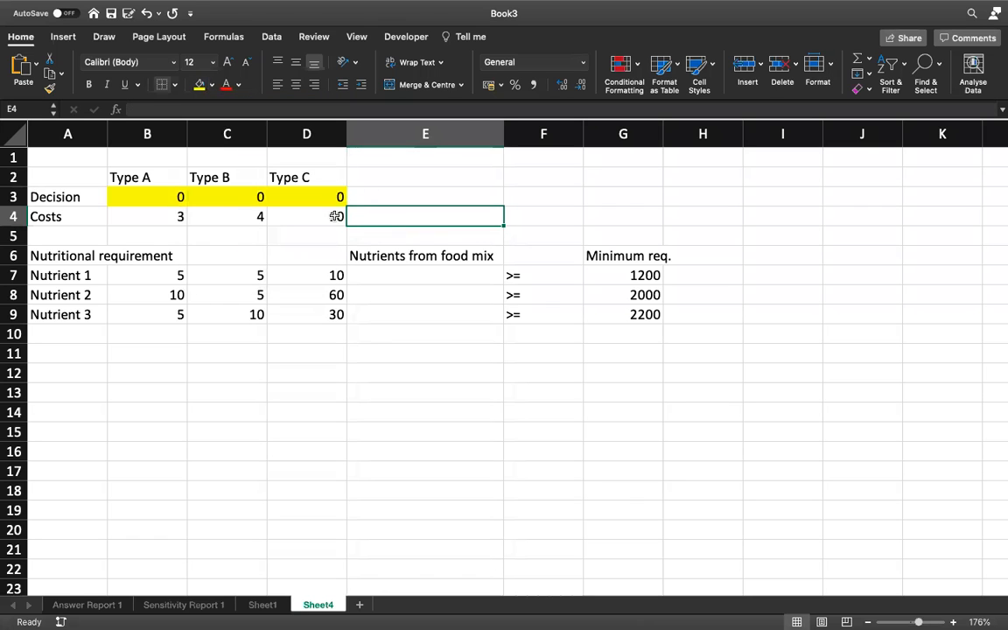
left_click(211, 84)
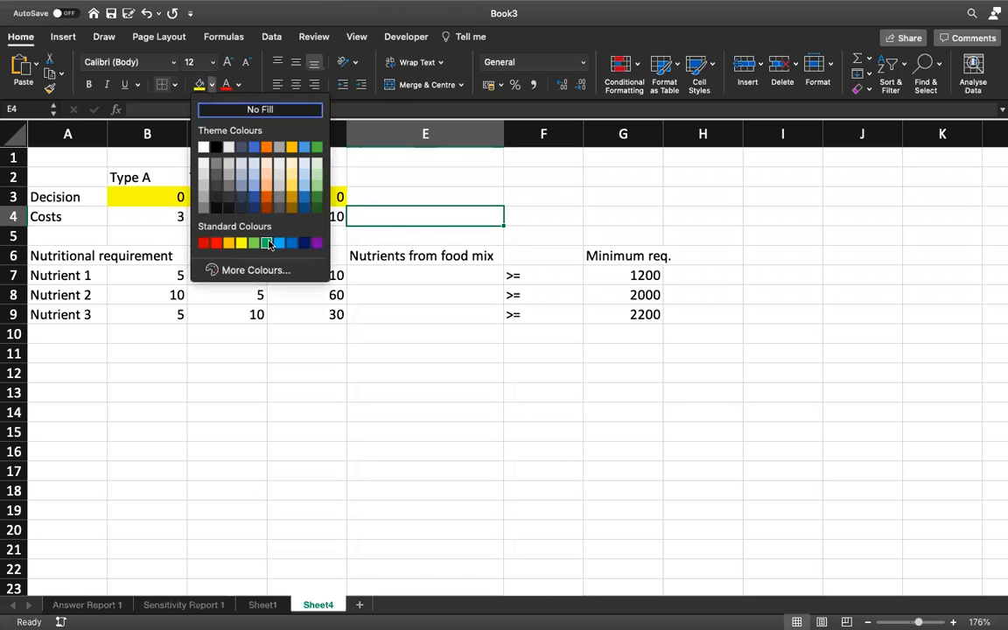
left_click(266, 243)
left_click(408, 249)
- Fill the nutrient total cells E7 to E9 with light blue
left_click_drag(453, 275, 450, 312)
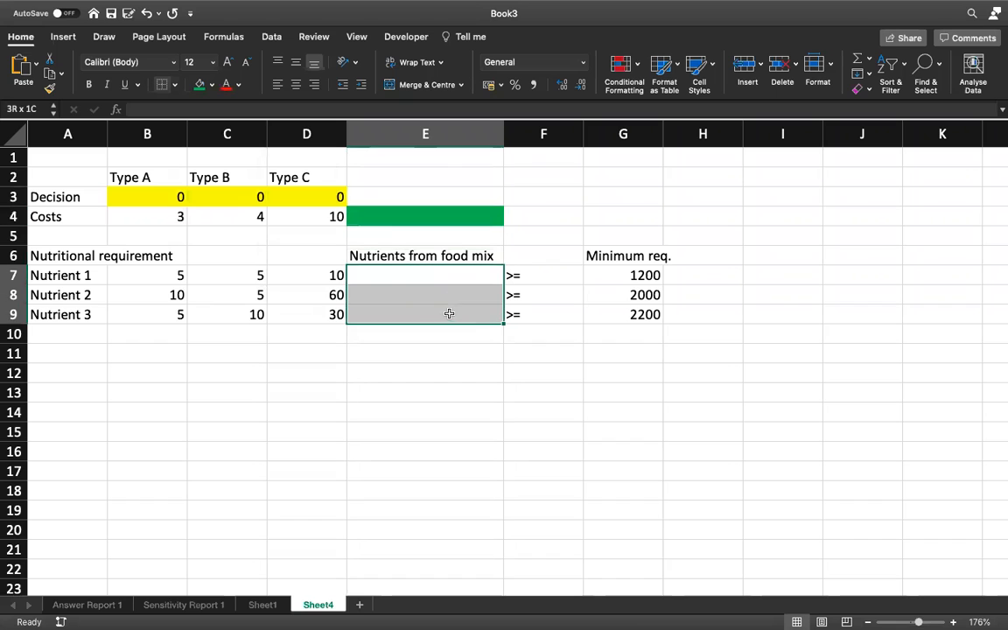
left_click(210, 84)
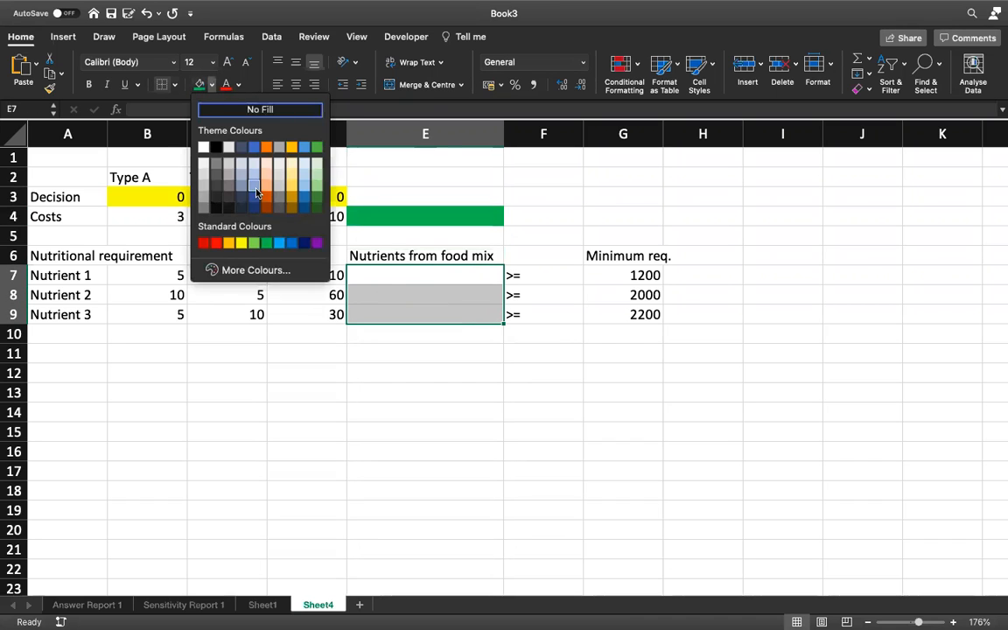
left_click(254, 186)
left_click(307, 432)
- Enter the total cost formula in E4 as the SUMPRODUCT of decisions B3:D3 and costs B4:D4
left_click(422, 217)
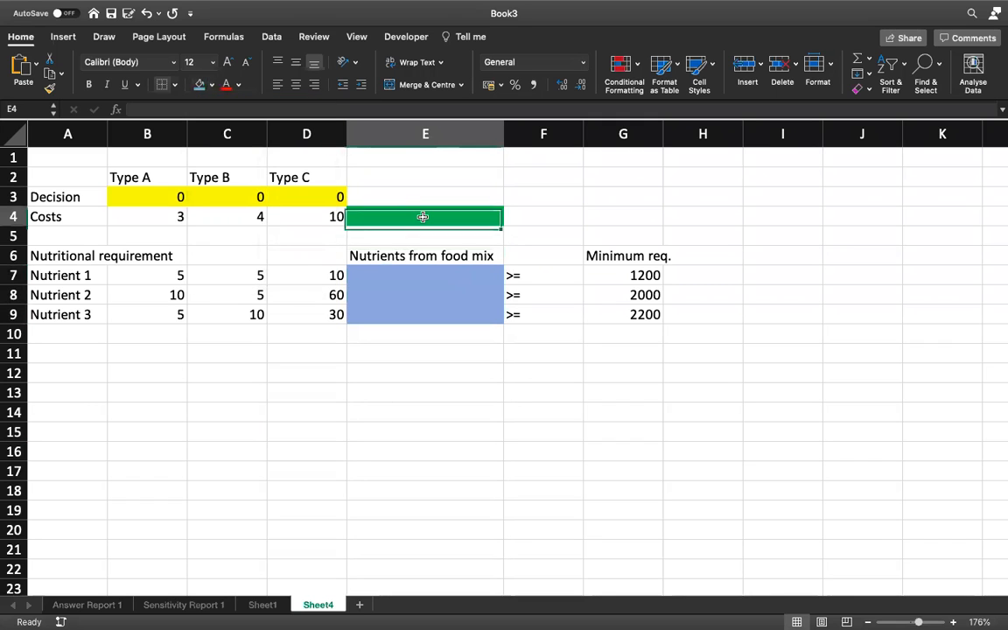
type("=")
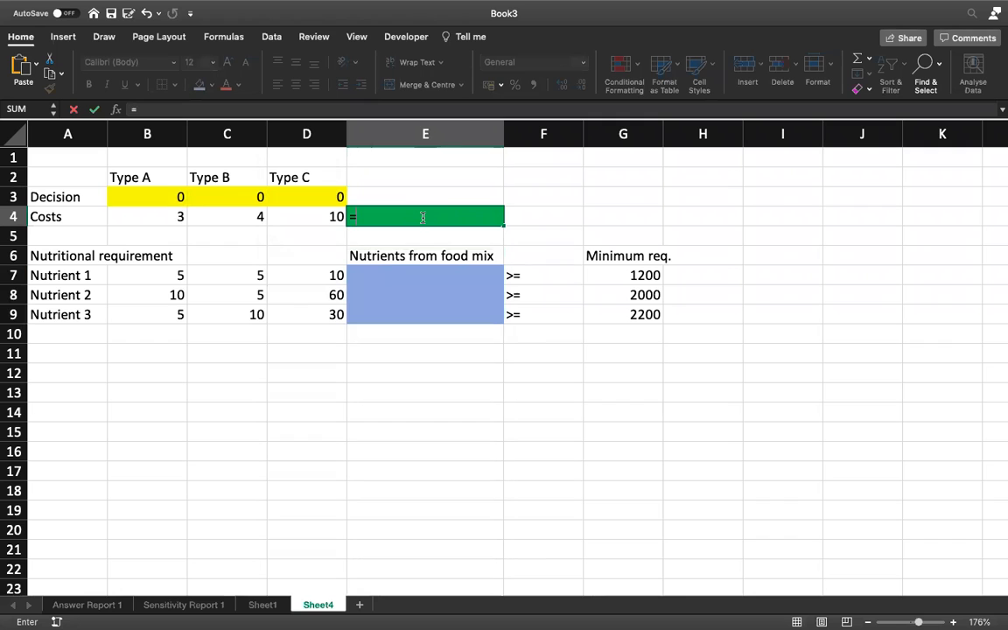
type("sump")
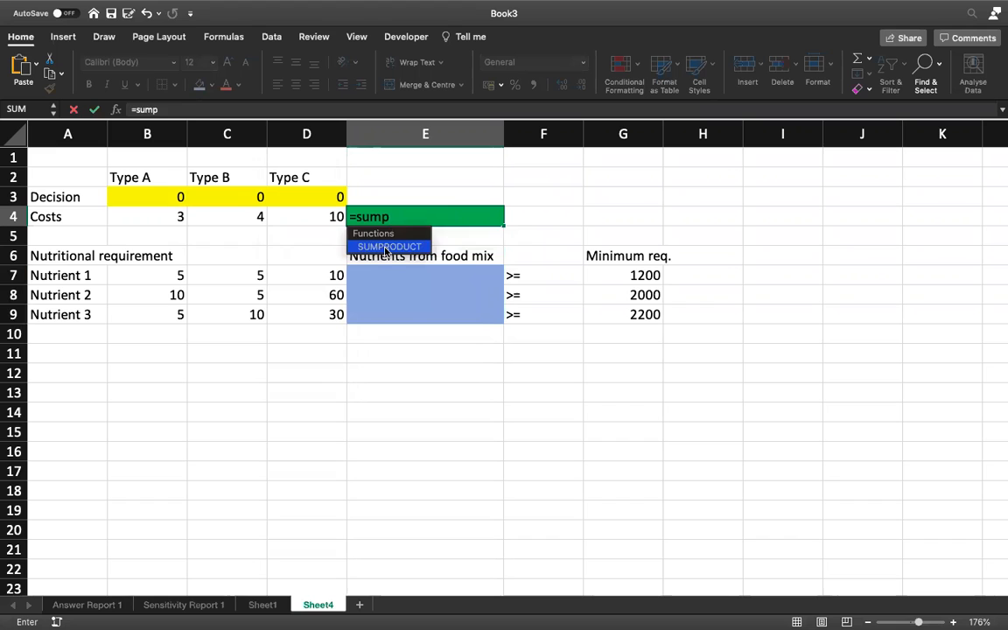
double_click(390, 248)
left_click_drag(147, 197, 311, 199)
type(",")
left_click_drag(156, 213, 328, 224)
key("Return")
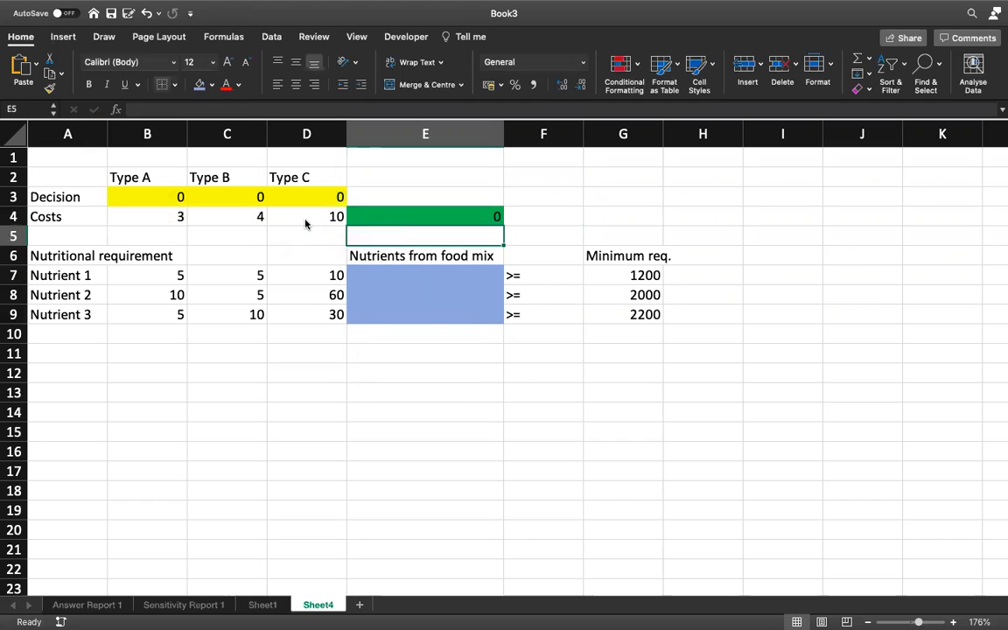
- Enter the Nutrient 1 total in E7 as =SUMPRODUCT(B3:D3,B7:D7)
left_click(375, 276)
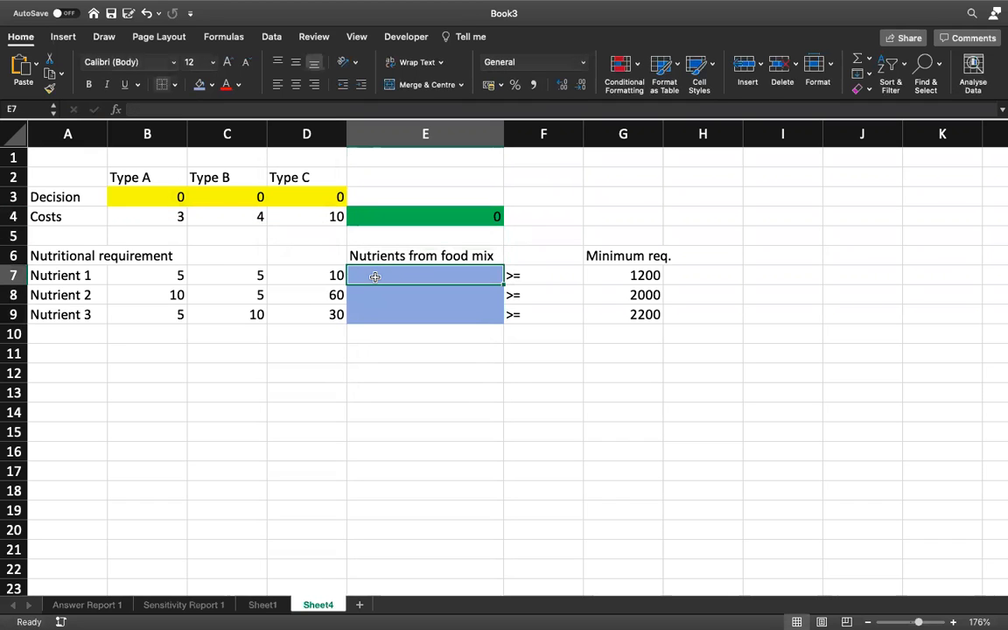
type("=sump")
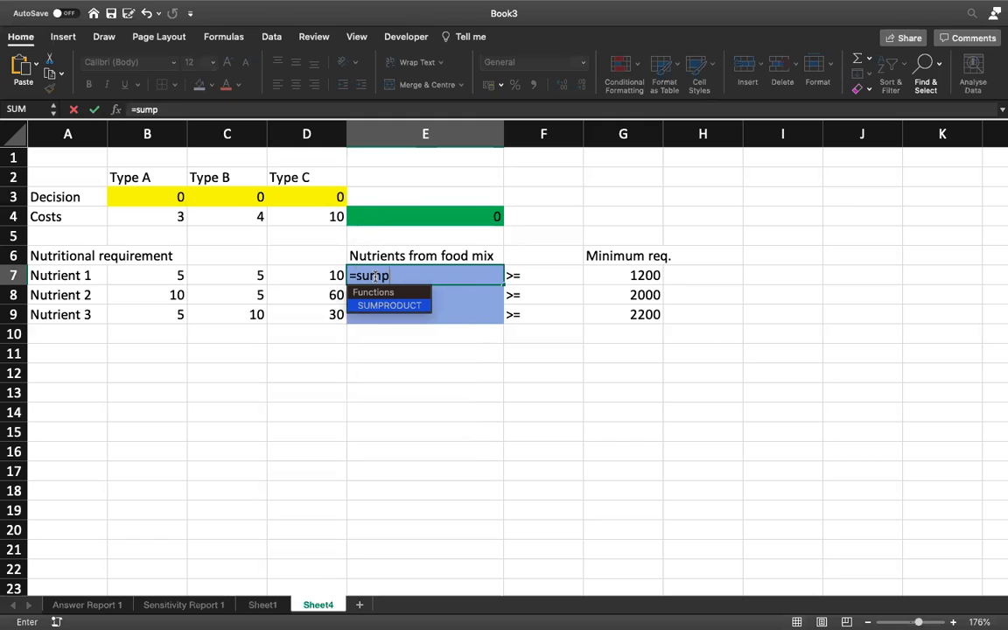
key("Tab")
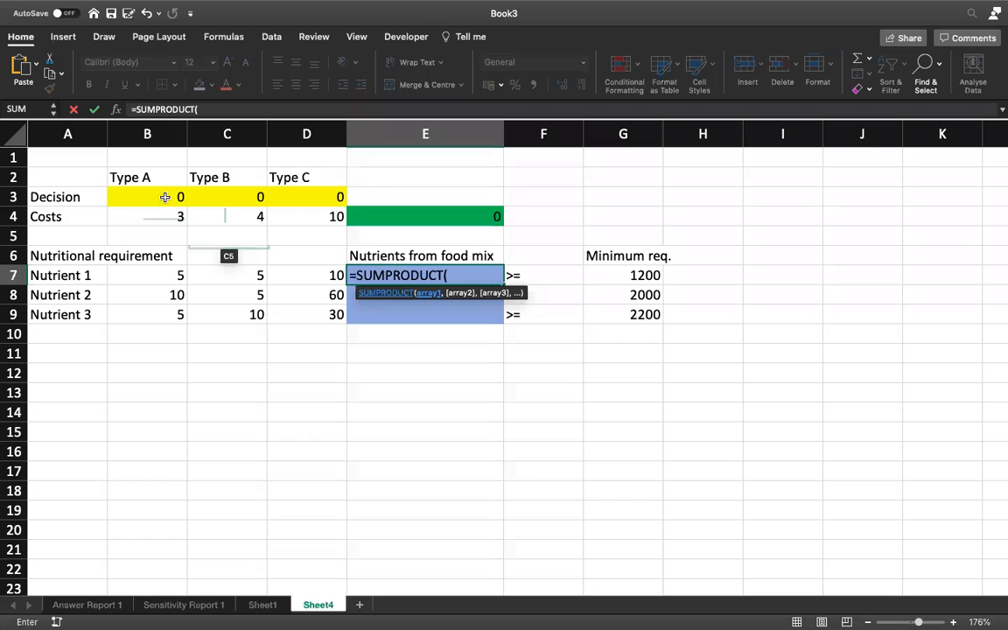
left_click_drag(157, 194, 311, 203)
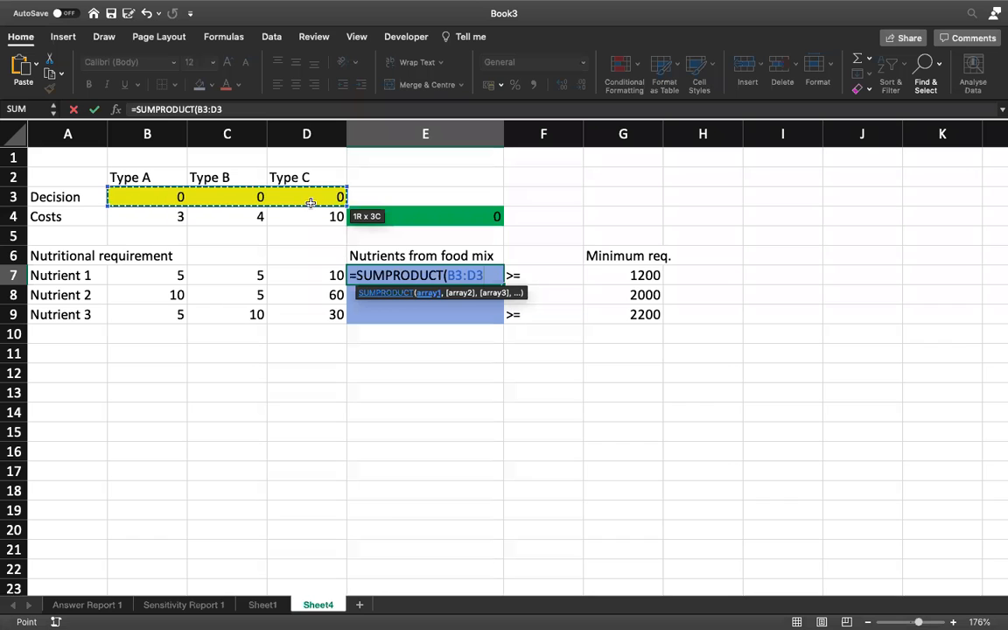
type(",")
left_click_drag(153, 276, 322, 275)
key("Return")
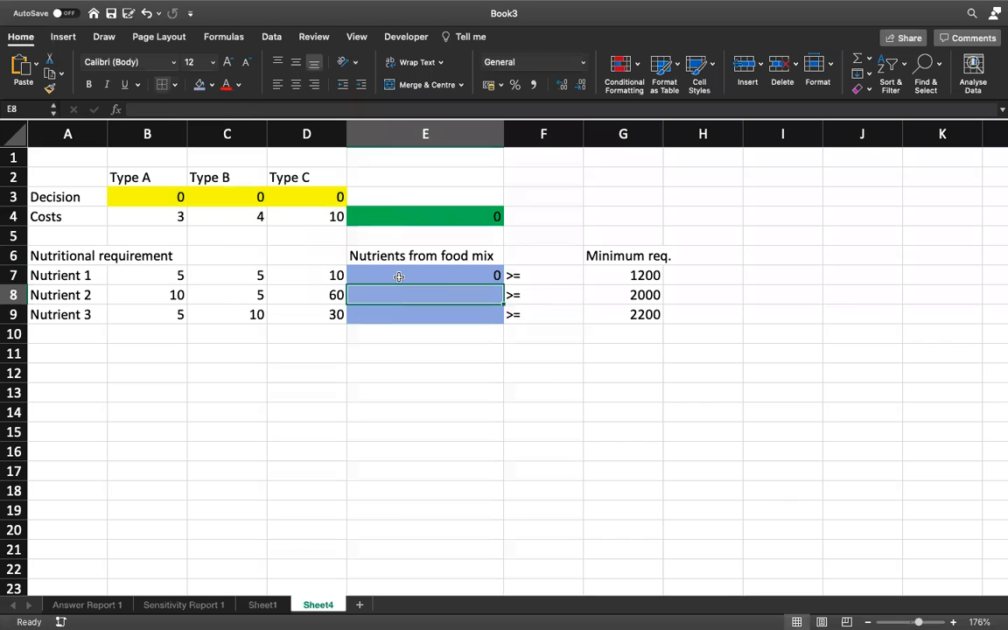
- Copy the Nutrient 1 formula from E7 down to cells E8 and E9
left_click(398, 276)
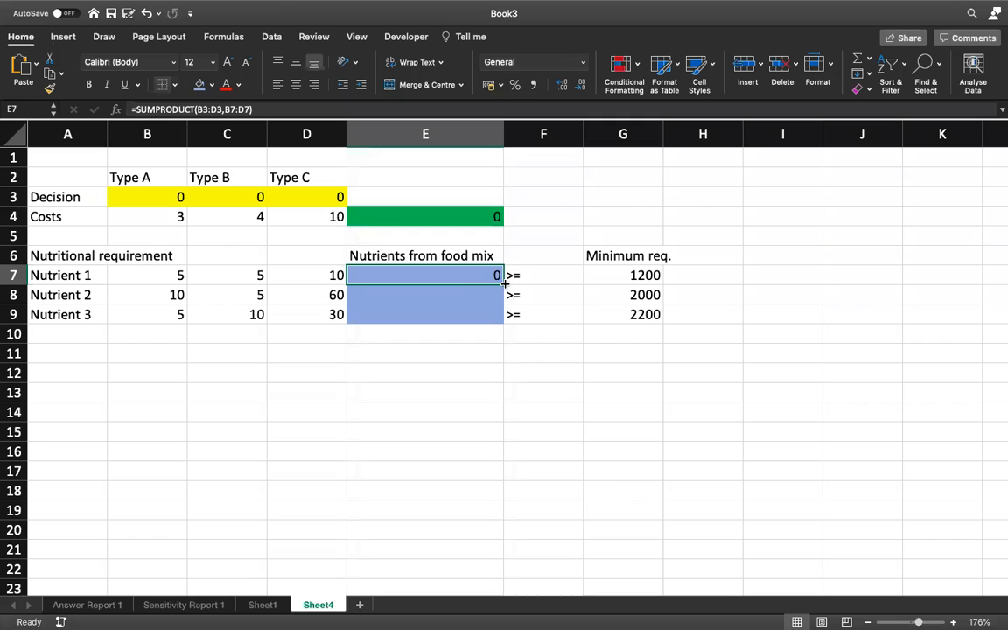
left_click_drag(505, 282, 503, 317)
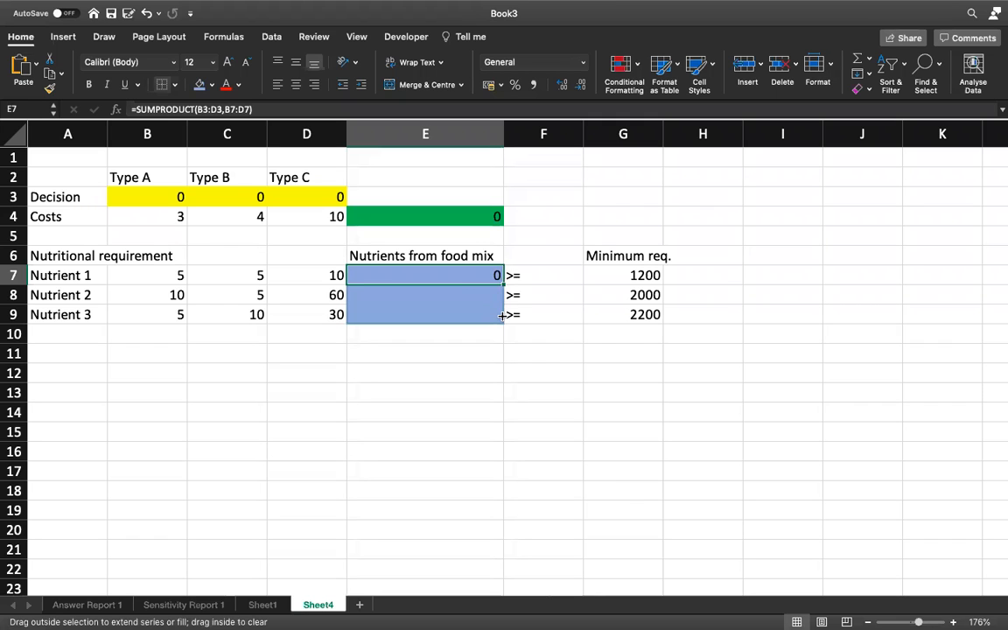
mouse_move(504, 315)
left_mouse_down()
mouse_move(502, 285)
mouse_move(503, 315)
left_mouse_up()
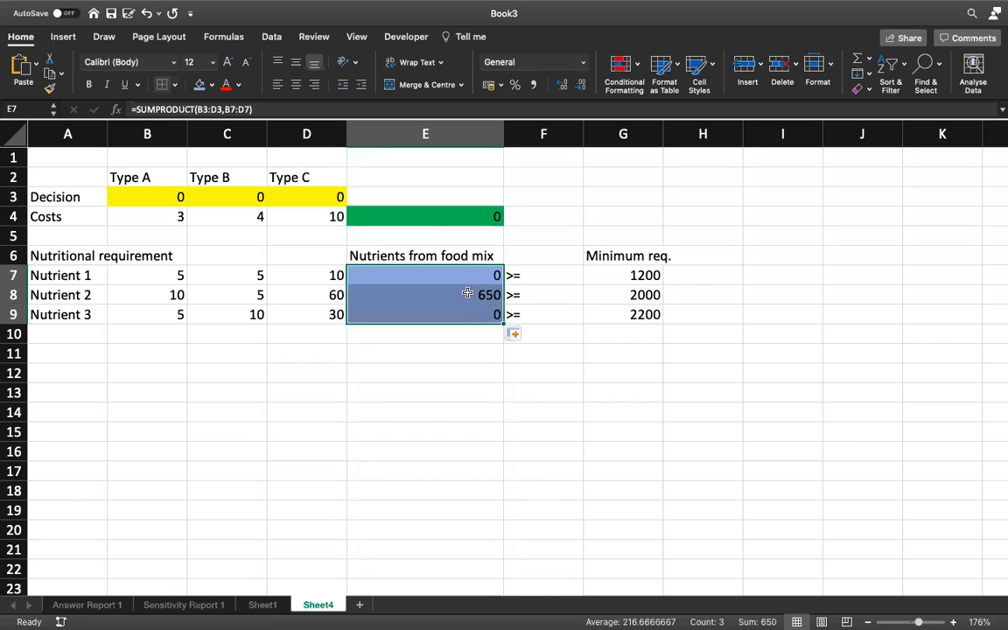
- Examine the copied SUMPRODUCT formulas in E8 and E9 to see which decision range each one references
left_click(467, 293)
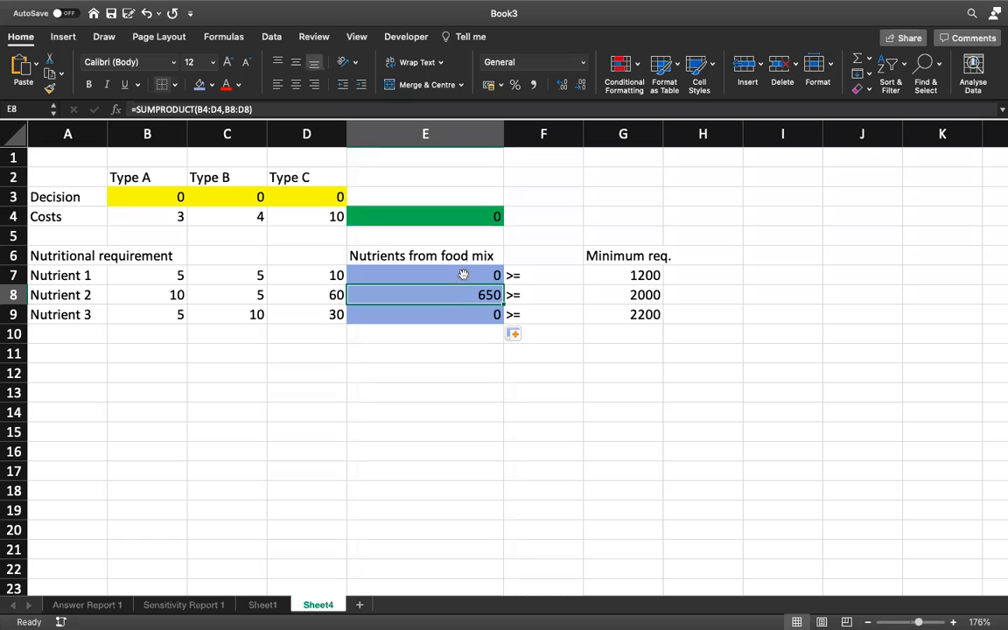
key("shift+Return")
left_click_drag(504, 285, 452, 298)
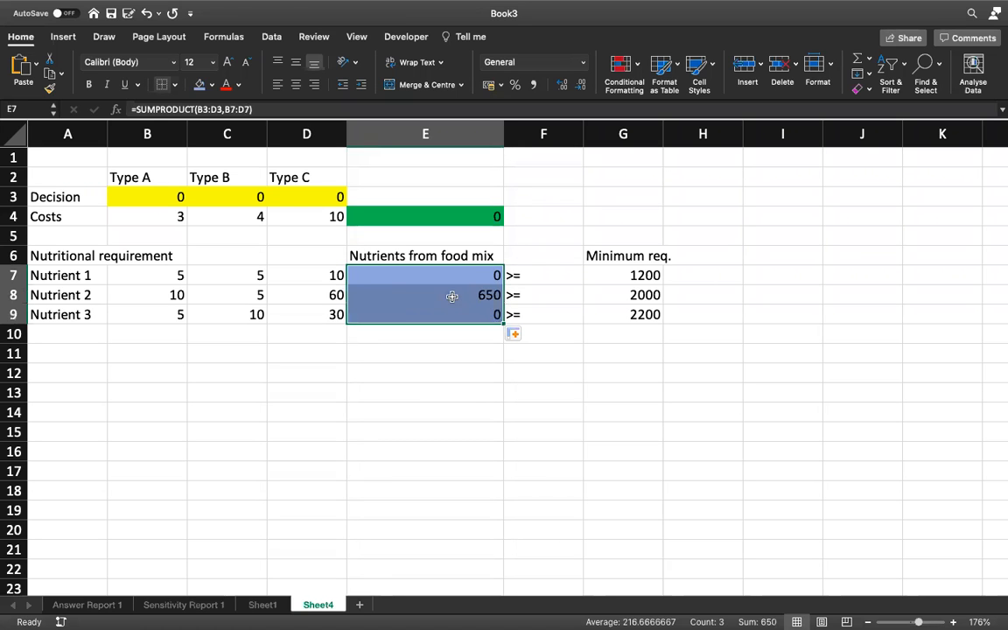
double_click(451, 296)
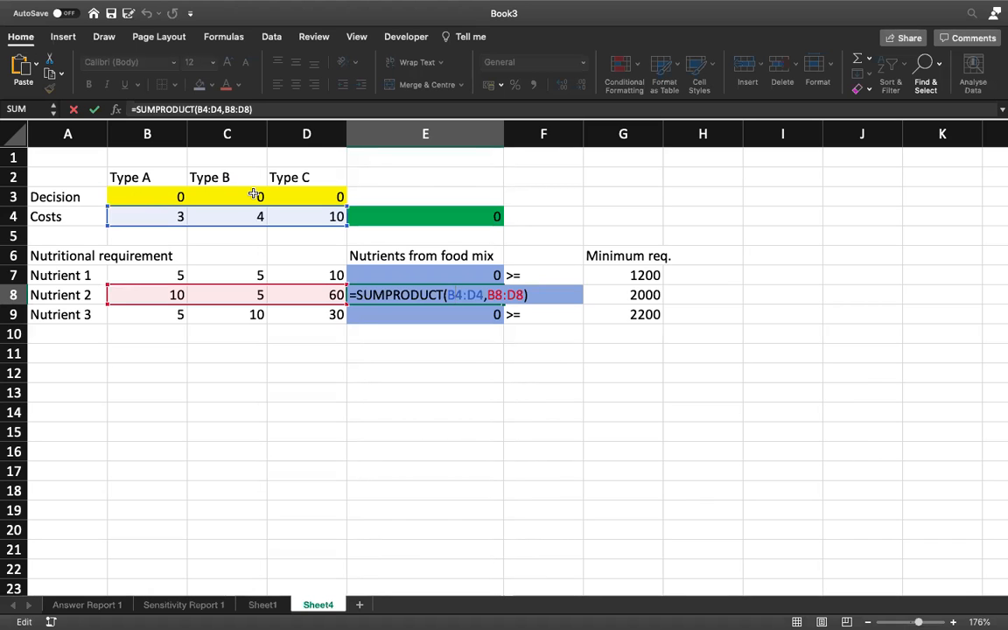
key("Escape")
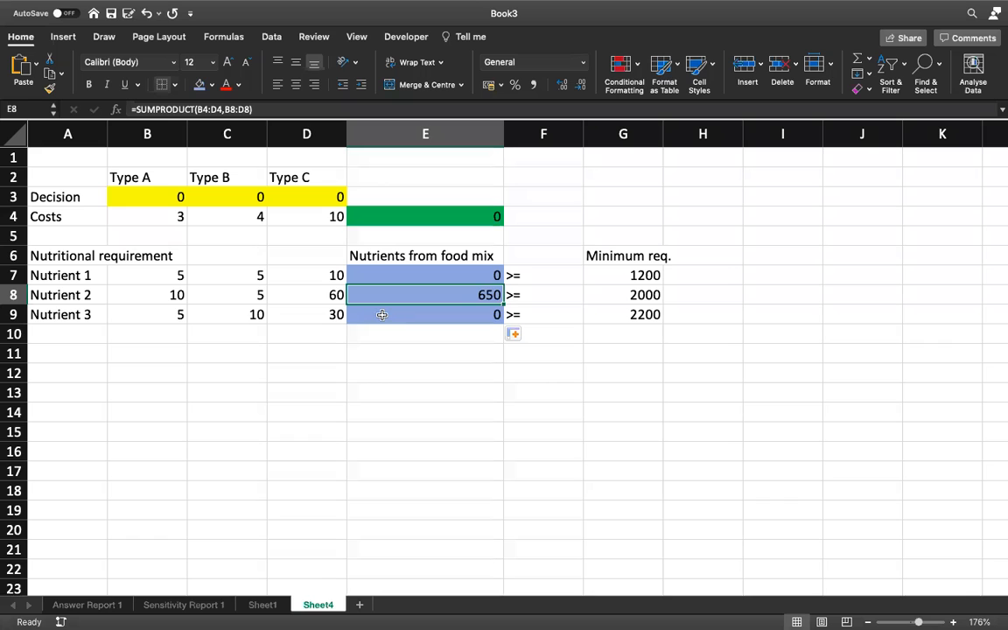
double_click(394, 314)
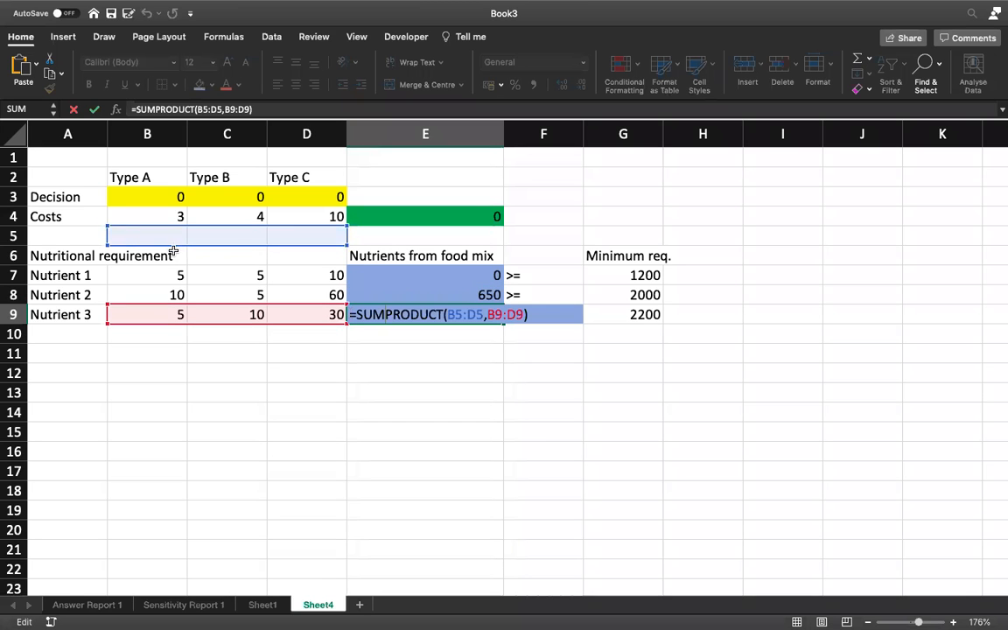
key("Return")
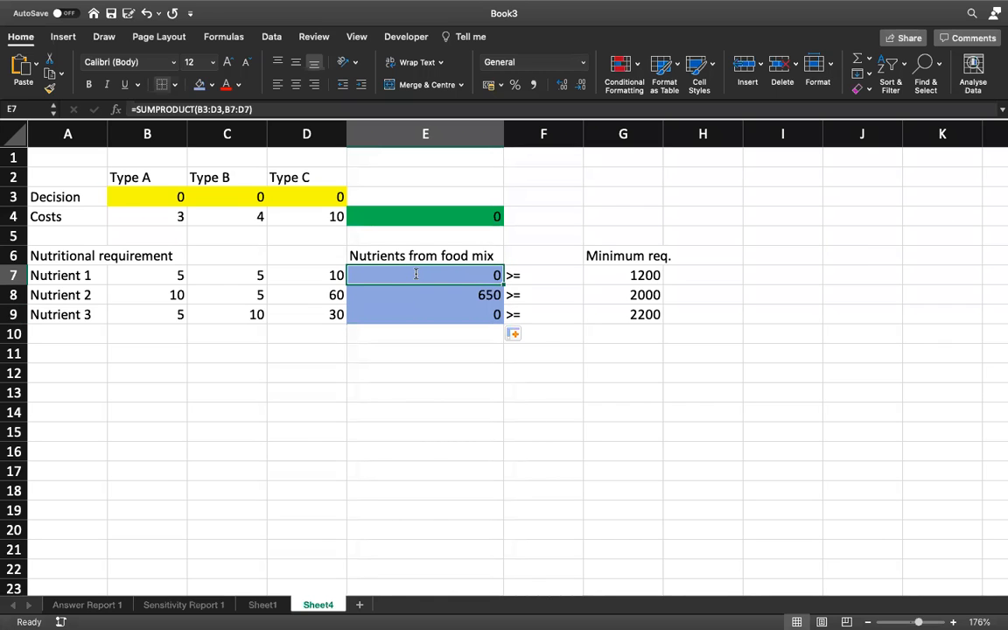
- Change the decision range in the Nutrient 1 formula in E7 to the absolute reference $B$3:$D$3
double_click(416, 274)
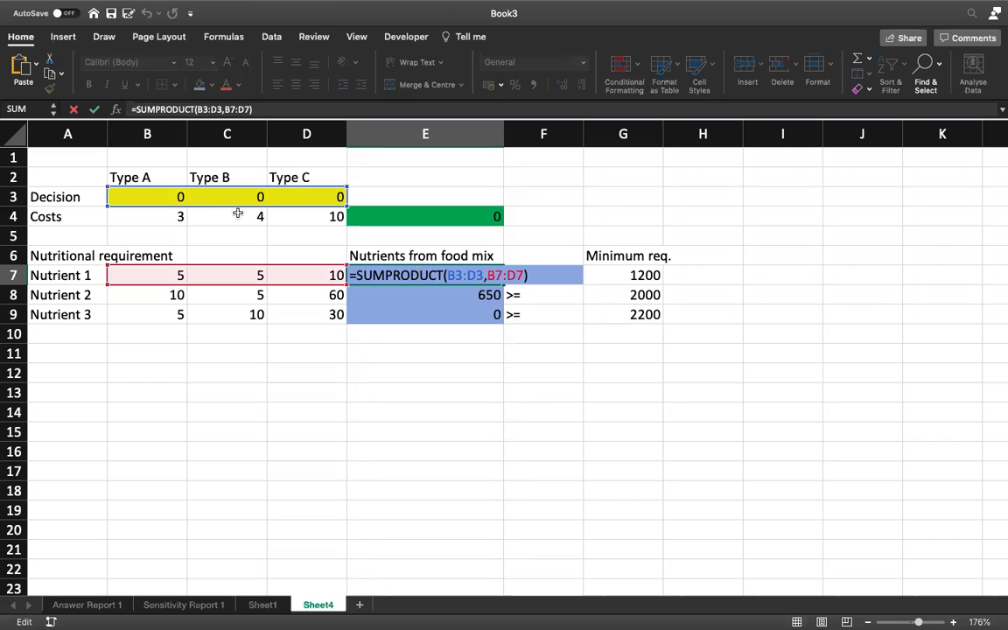
left_click(455, 276)
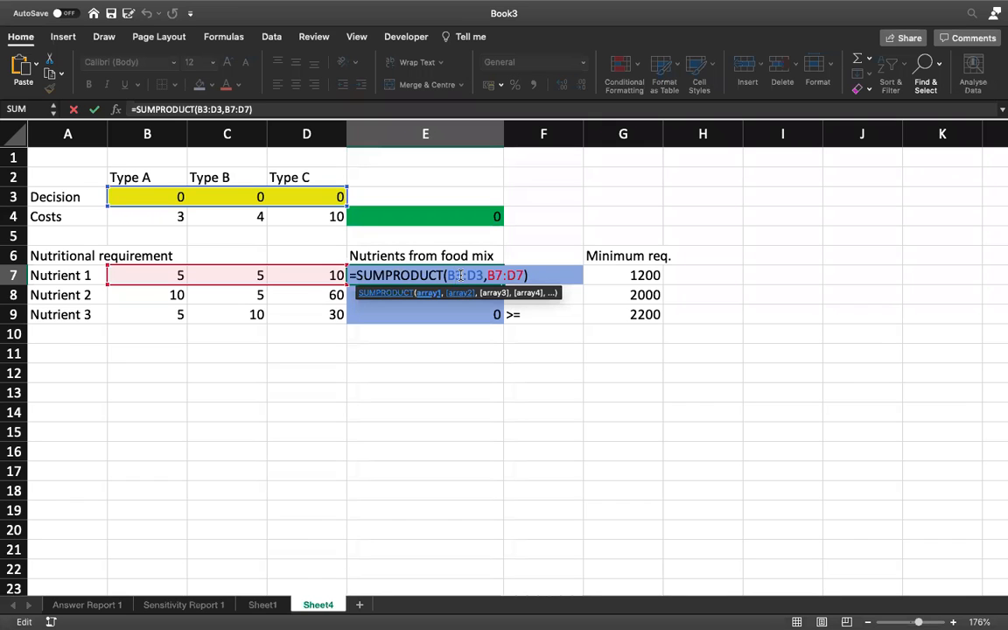
key("F4")
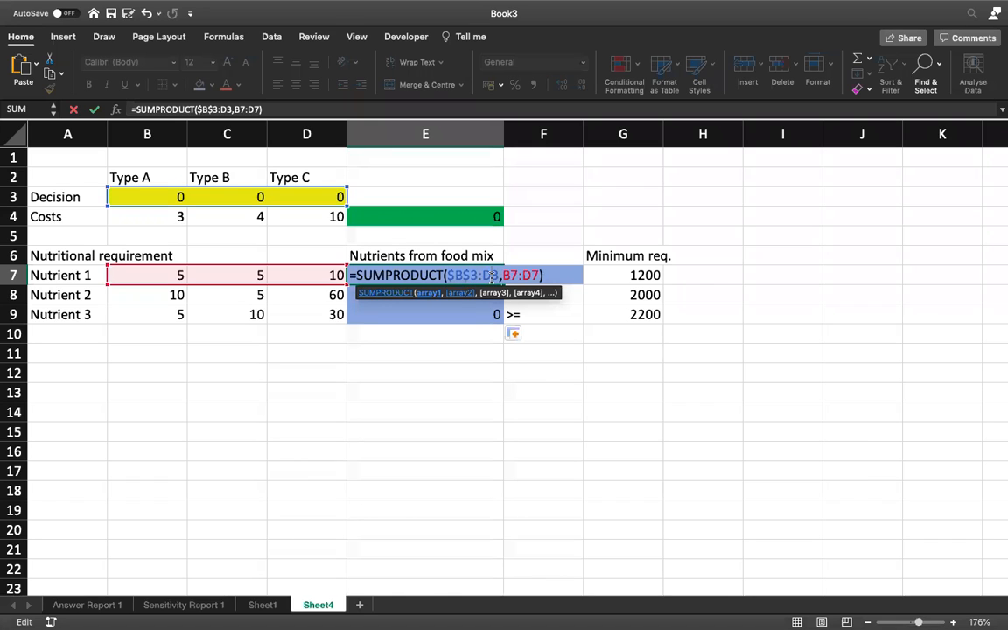
key("F4")
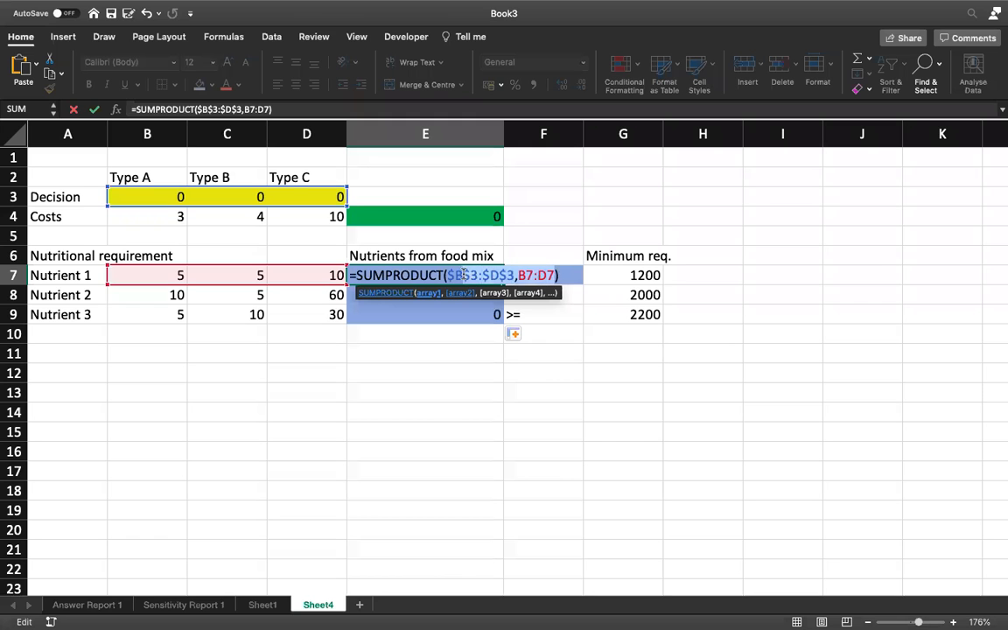
left_click(419, 378)
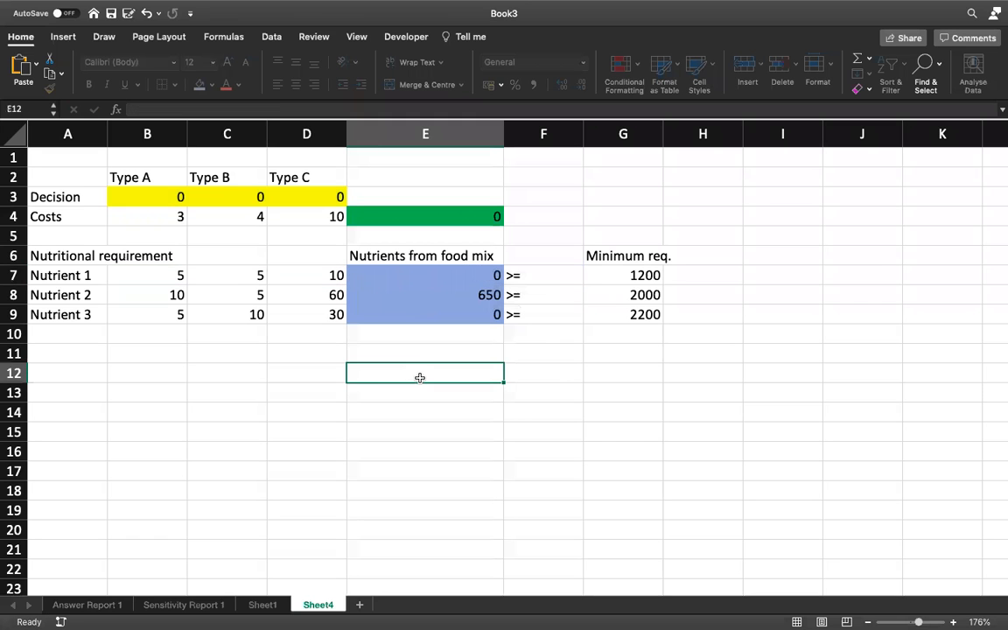
- Clear the nutrient totals in E7:E9 and begin a new SUMPRODUCT formula in E7 with B3:D3 as the first array
left_click(449, 280)
key("Delete")
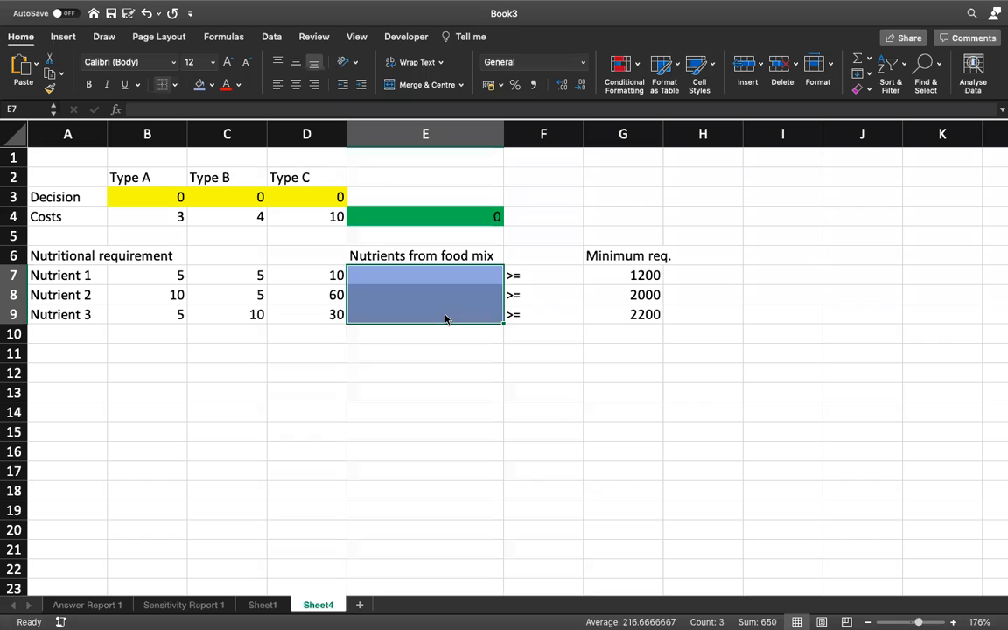
type("=")
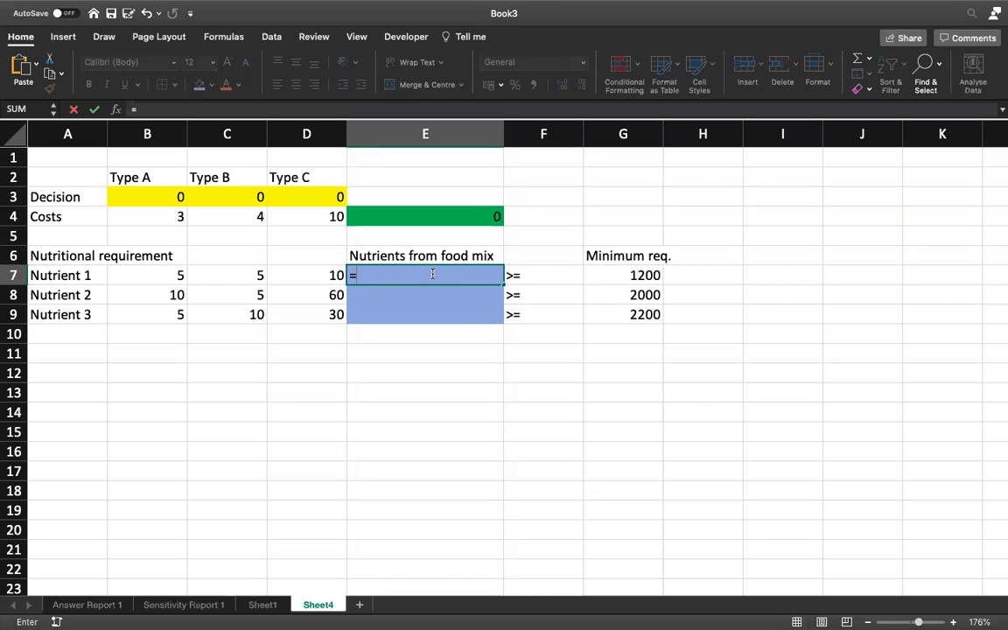
type("sump")
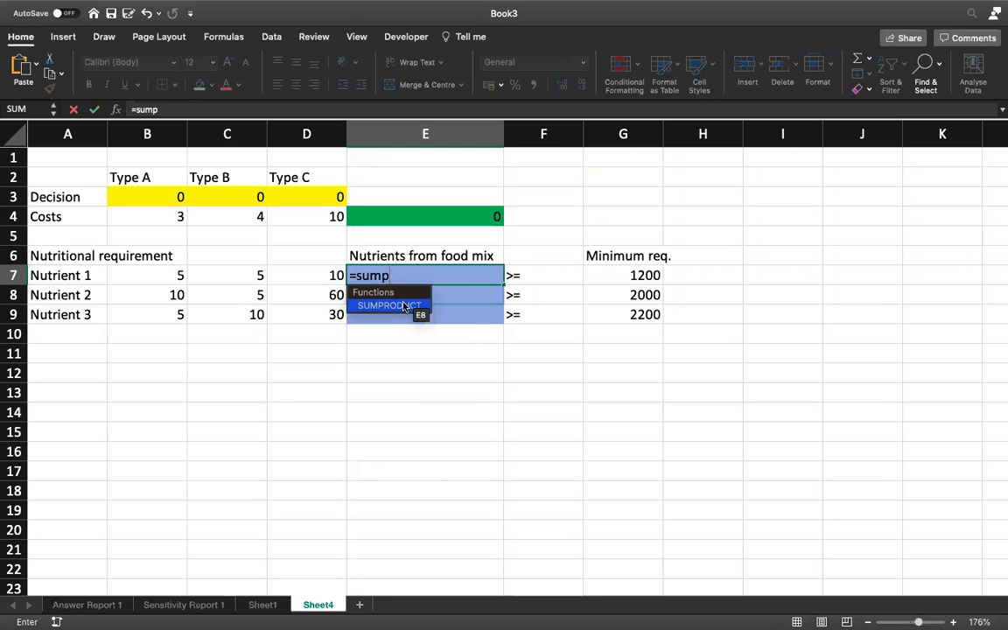
double_click(397, 310)
left_click_drag(151, 194, 321, 203)
key("F4")
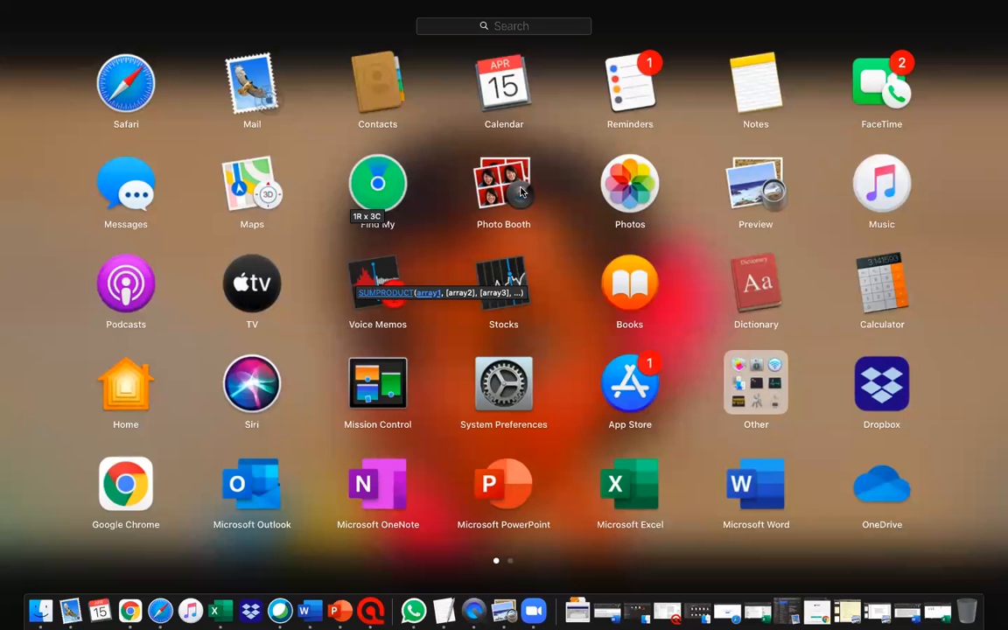
key("F3")
key("F3")
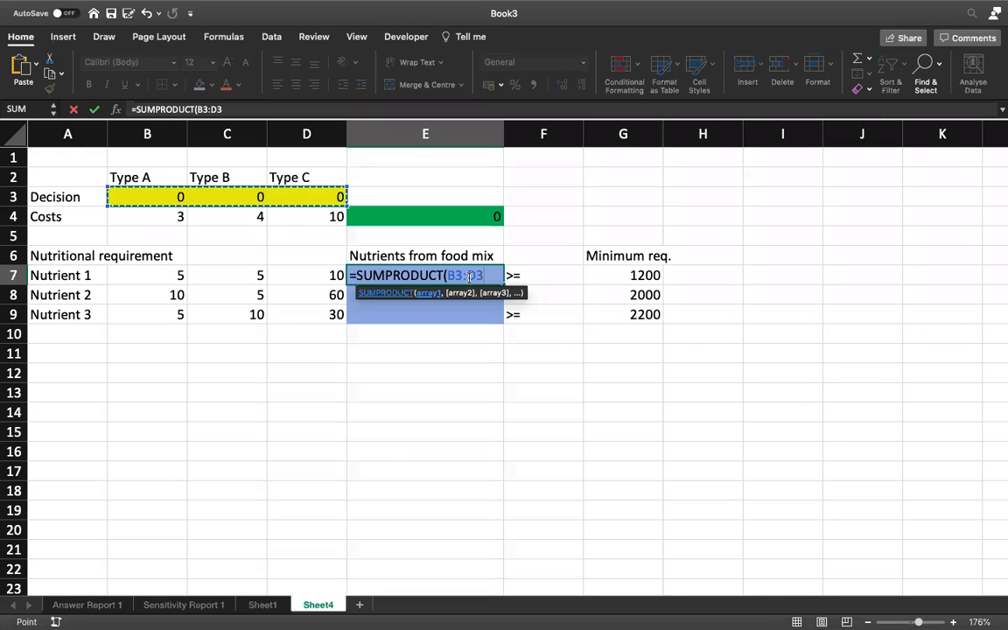
- Make the decision range absolute and complete the E7 formula as =SUMPRODUCT($B$3:$D$3,B7:D7)
key("super+t")
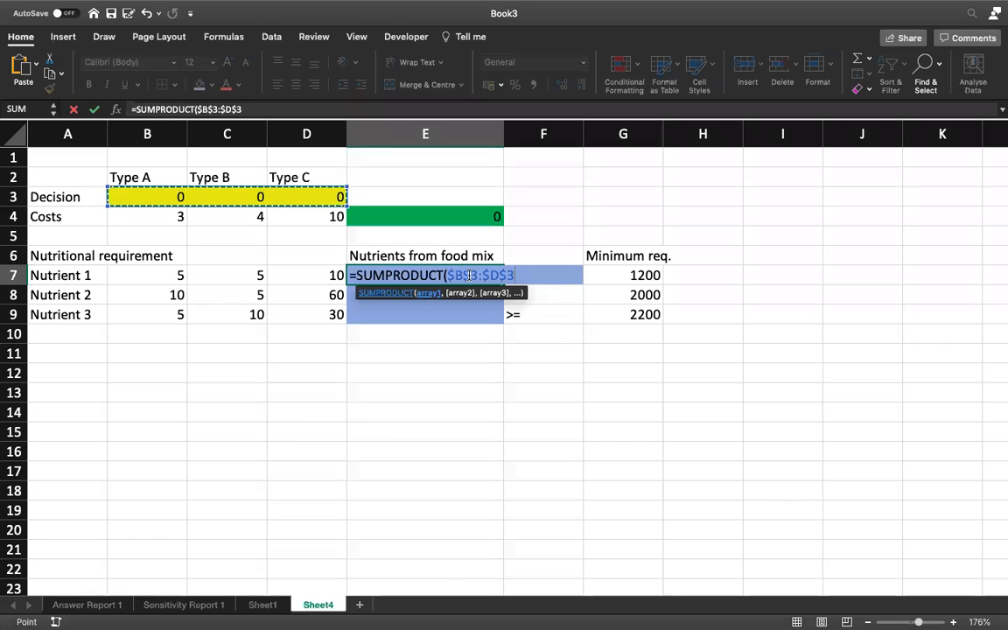
type(",")
left_click_drag(145, 275, 303, 281)
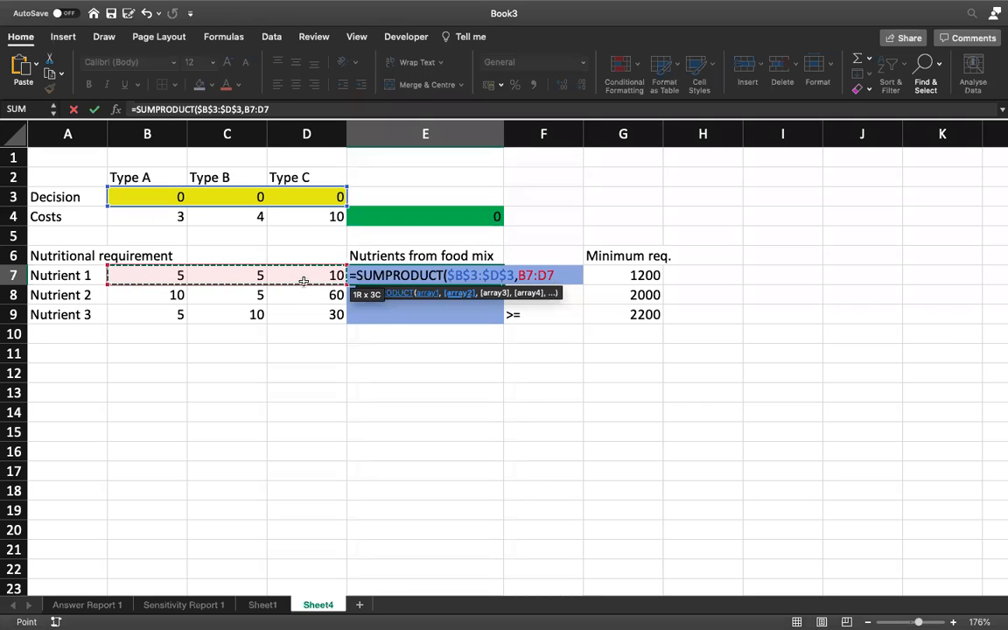
type(")")
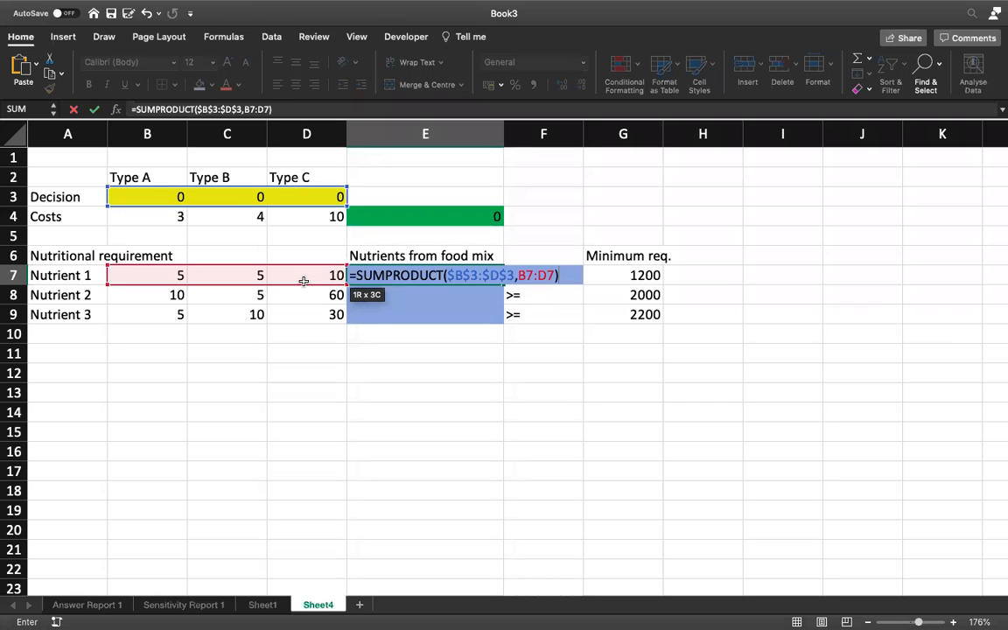
key("Return")
- Copy the Nutrient 1 formula from E7 down to E8 and E9, and check the references in the copies
left_click_drag(505, 283, 505, 320)
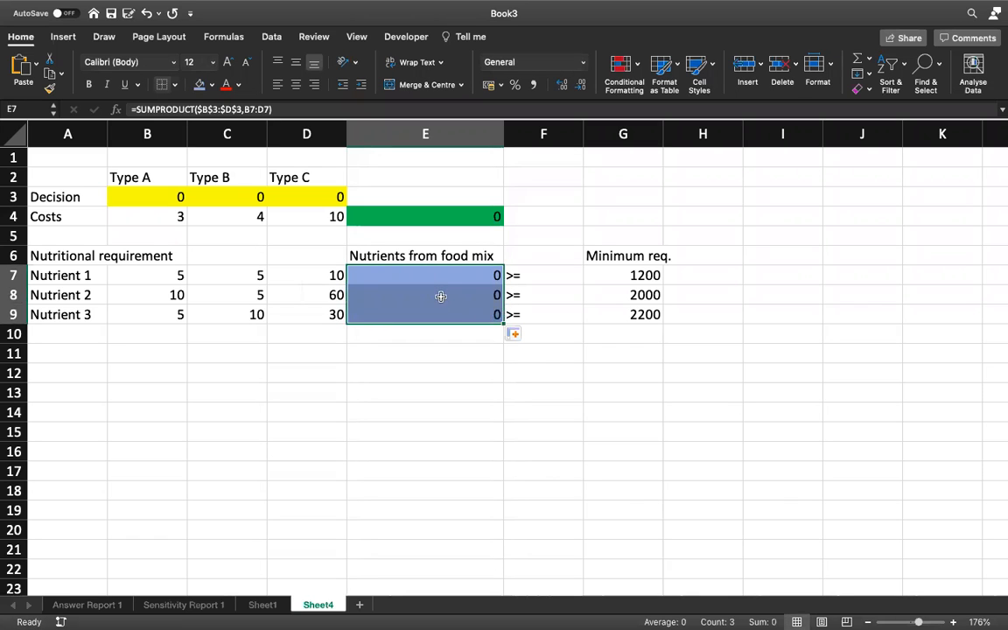
key("Return")
key("F2")
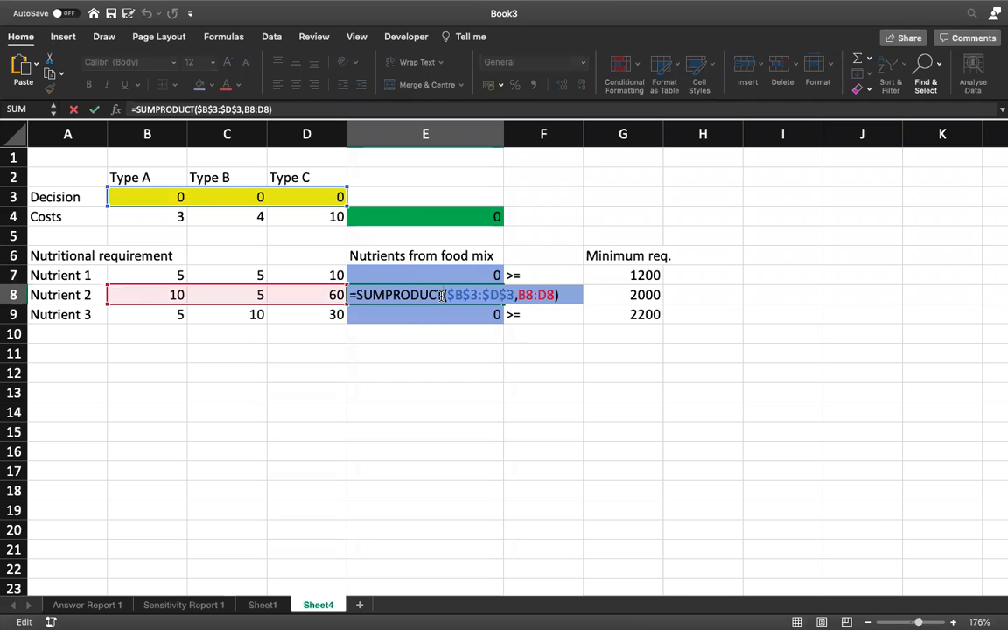
key("Return")
key("F2")
key("Escape")
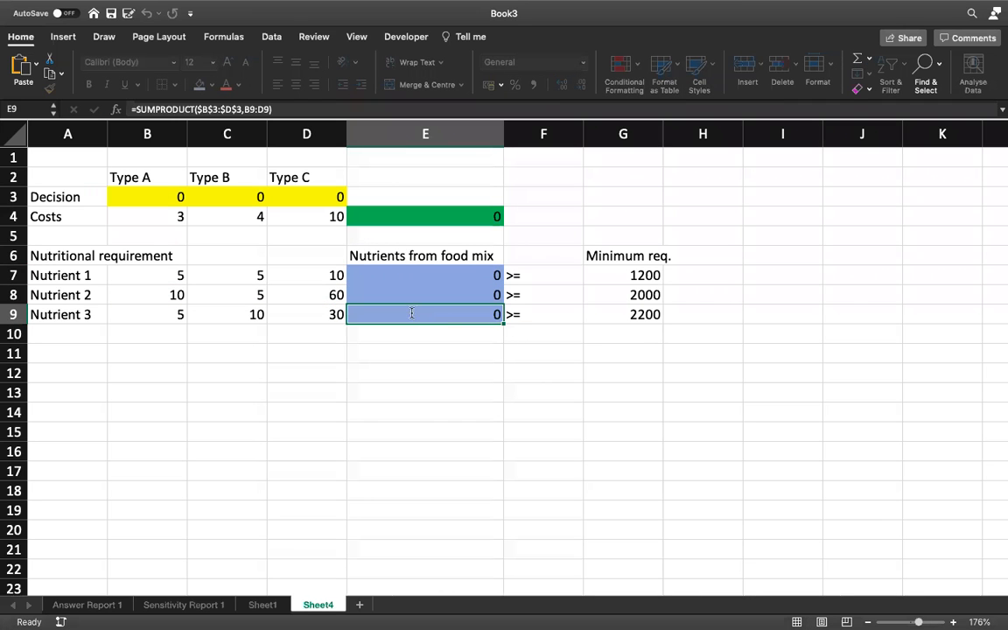
key("Return")
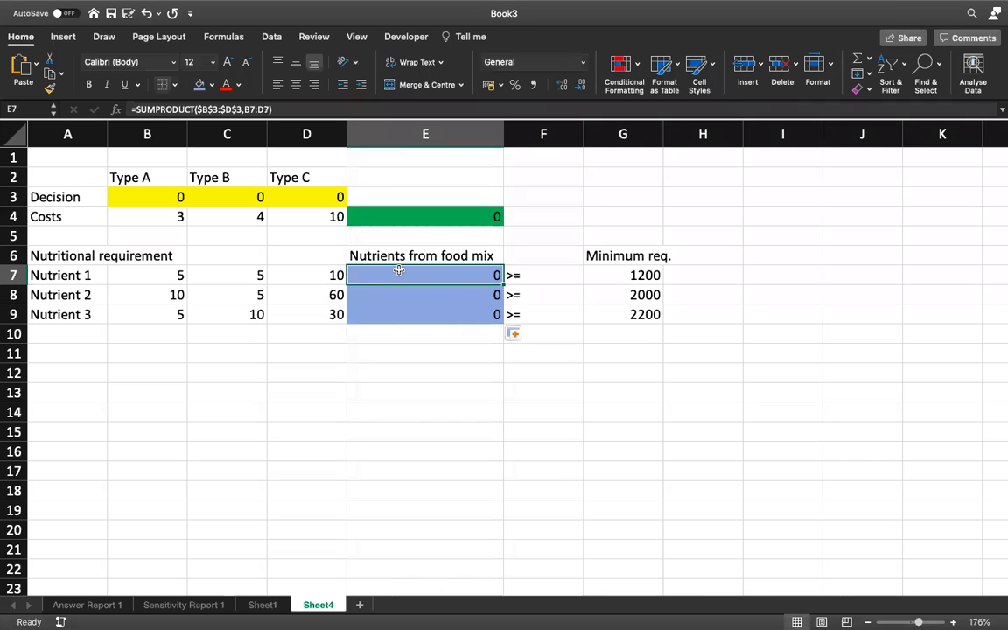
key("Return")
key("Return")
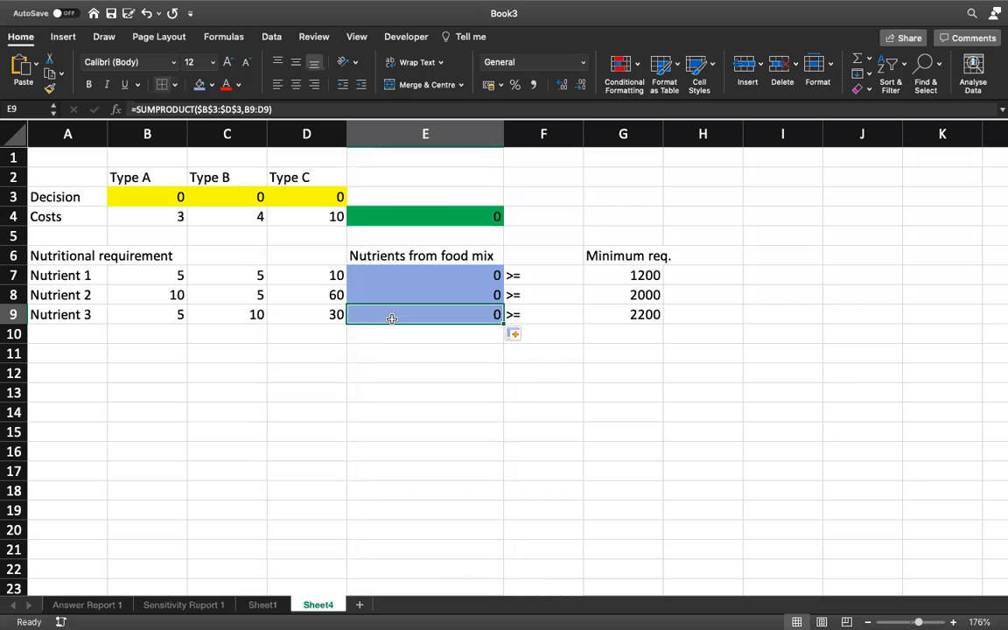
left_click(390, 367)
left_click_drag(438, 293, 438, 308)
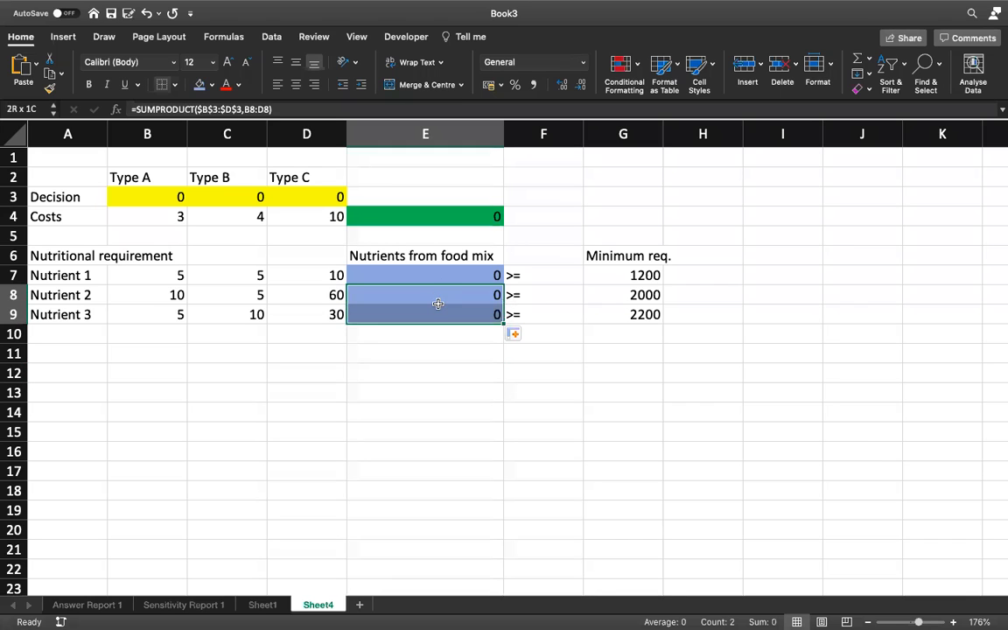
left_click(421, 355)
left_click(315, 368)
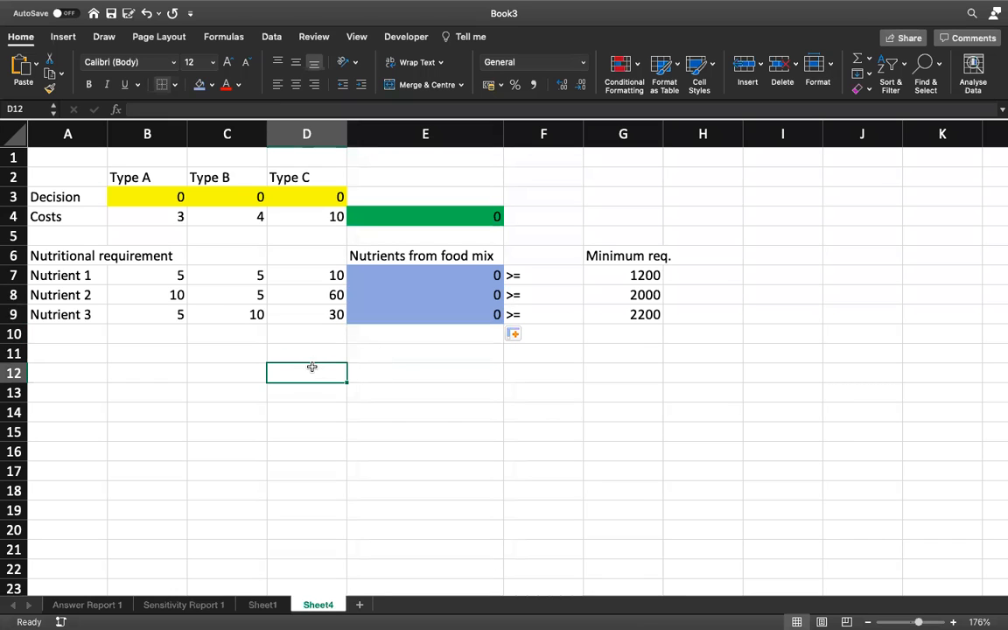
- Open Solver and set the objective to minimise the total cost cell E4
left_click(273, 38)
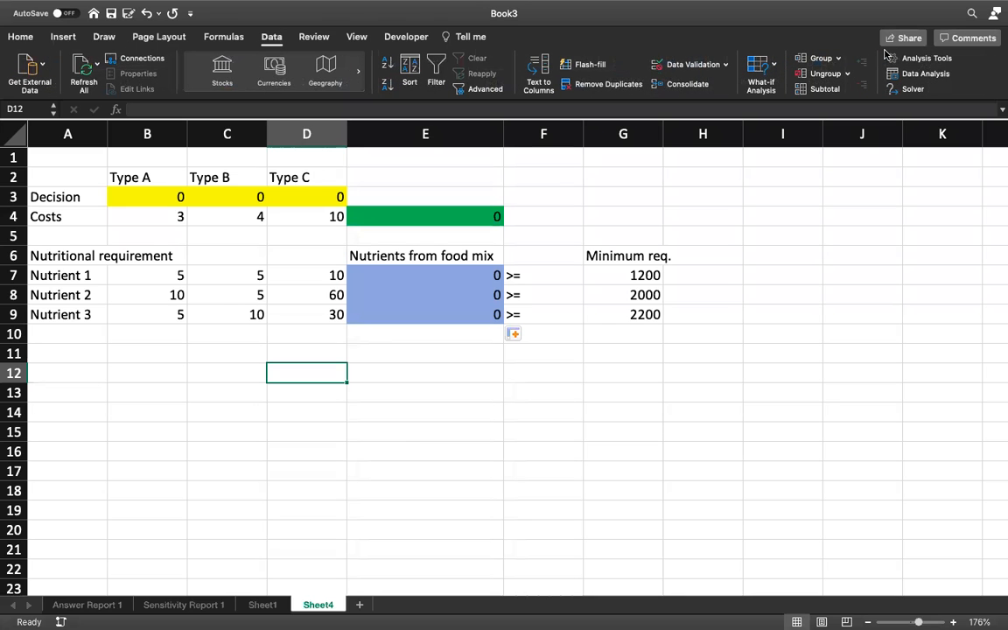
left_click(911, 88)
left_click_drag(447, 135, 676, 210)
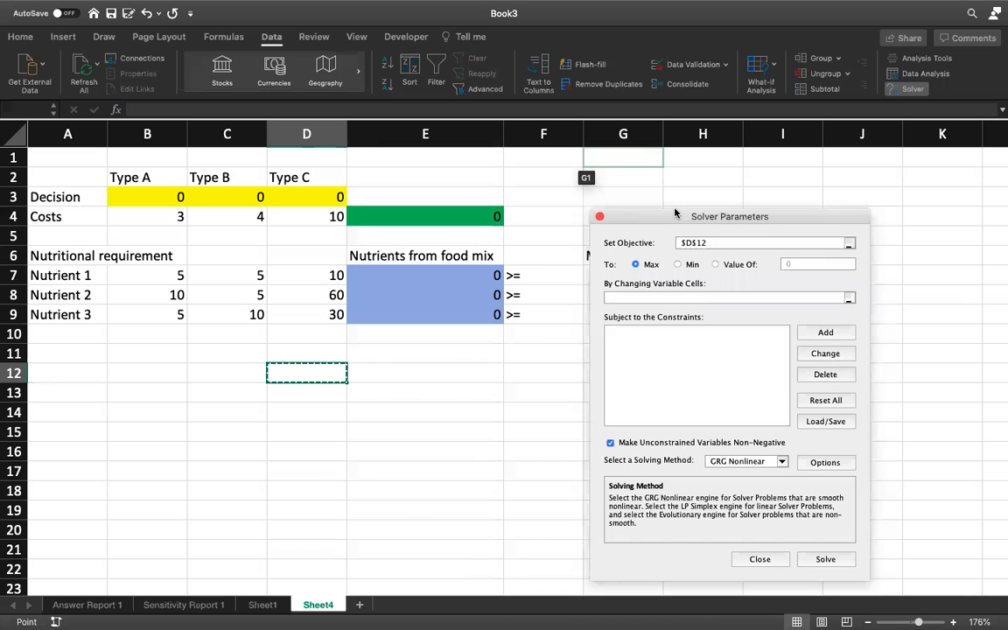
left_click(714, 243)
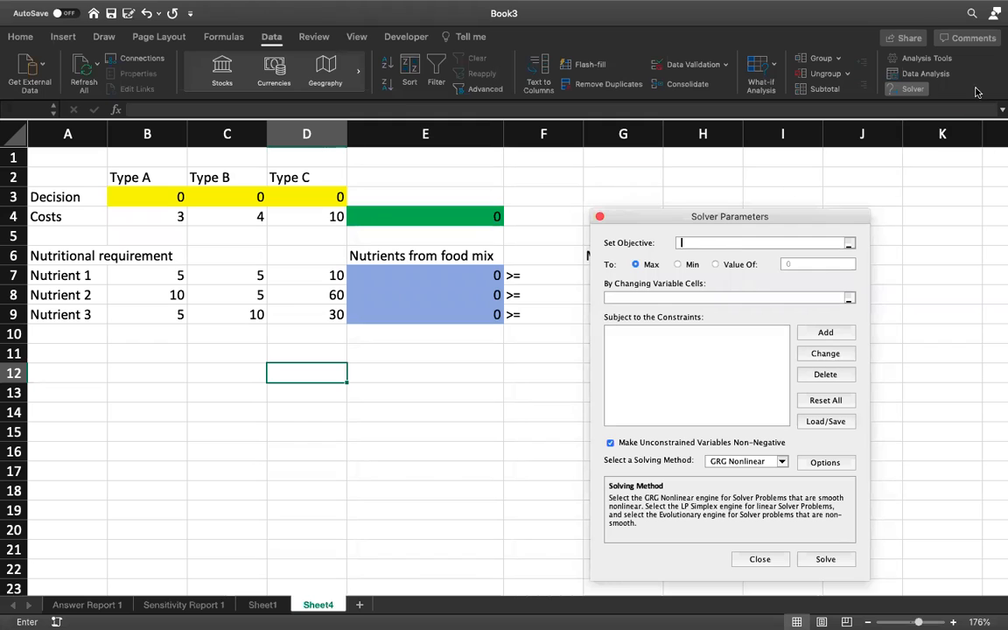
left_click(442, 220)
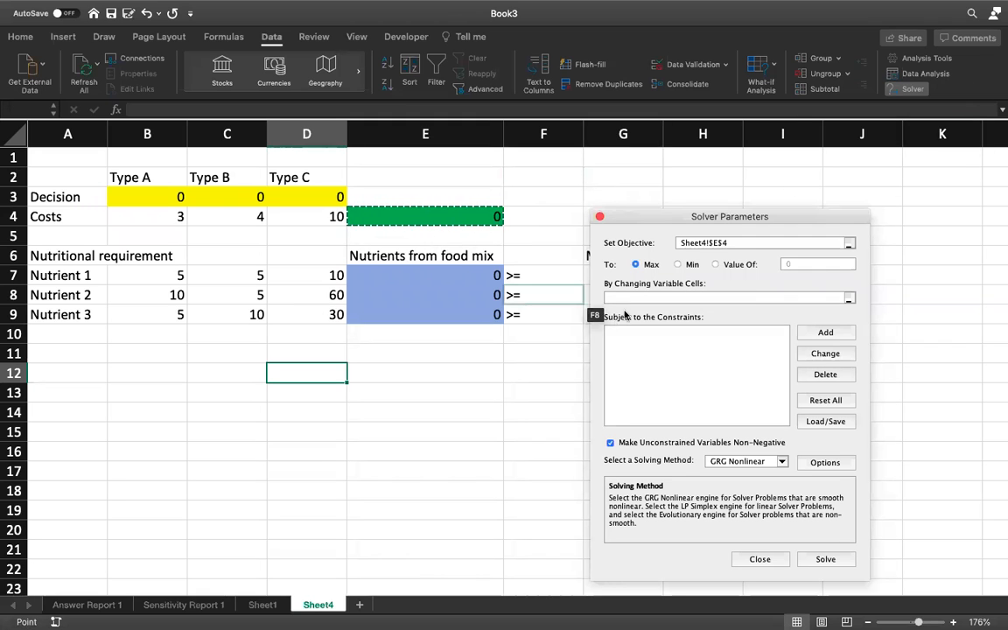
left_click(679, 265)
- Set Solver's changing variable cells to the decision range B3:D3
left_click(651, 298)
left_click_drag(157, 199, 333, 200)
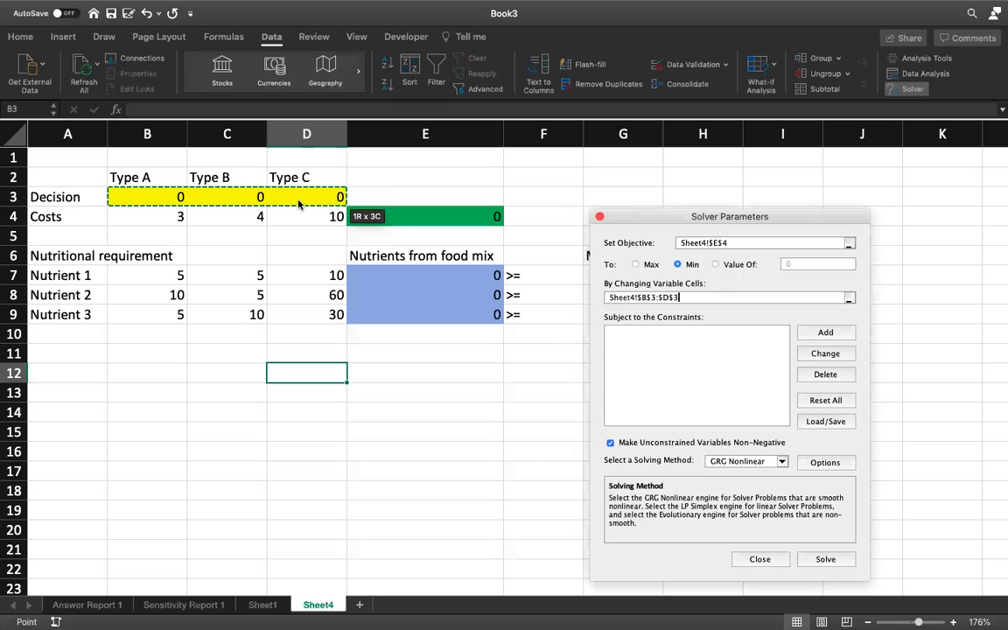
left_click(626, 337)
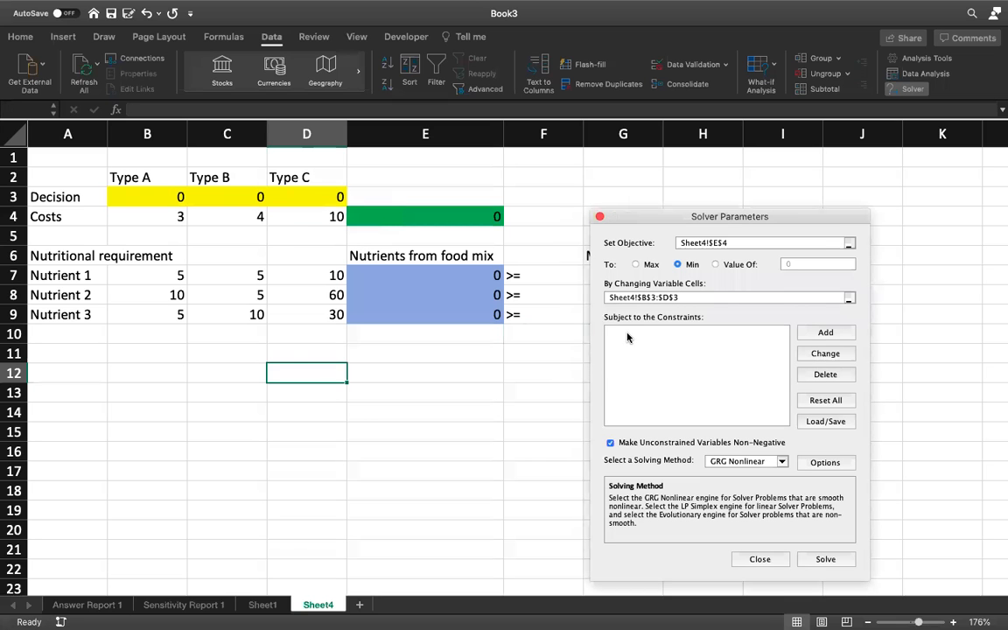
- Add a Solver constraint requiring the Nutrient 1 amount in E7 to be >= its minimum requirement in G7
left_click(826, 334)
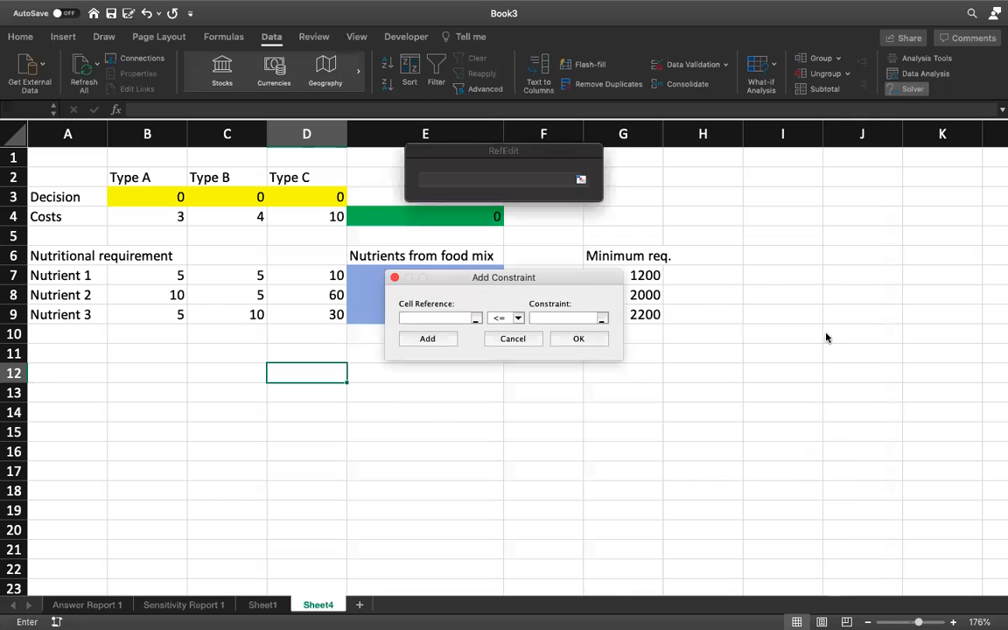
left_click_drag(487, 278, 687, 374)
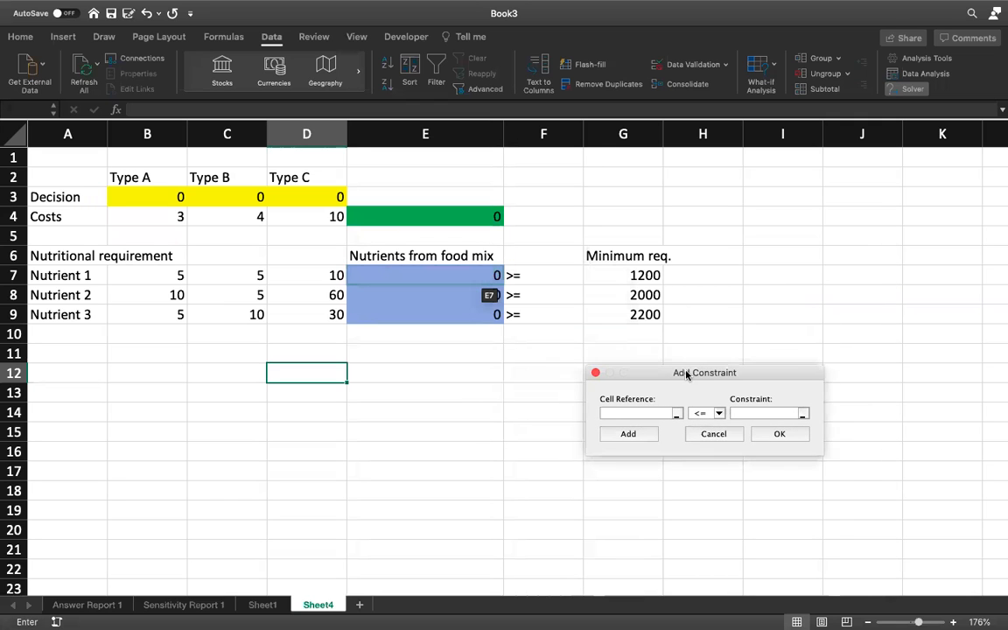
left_click(402, 271)
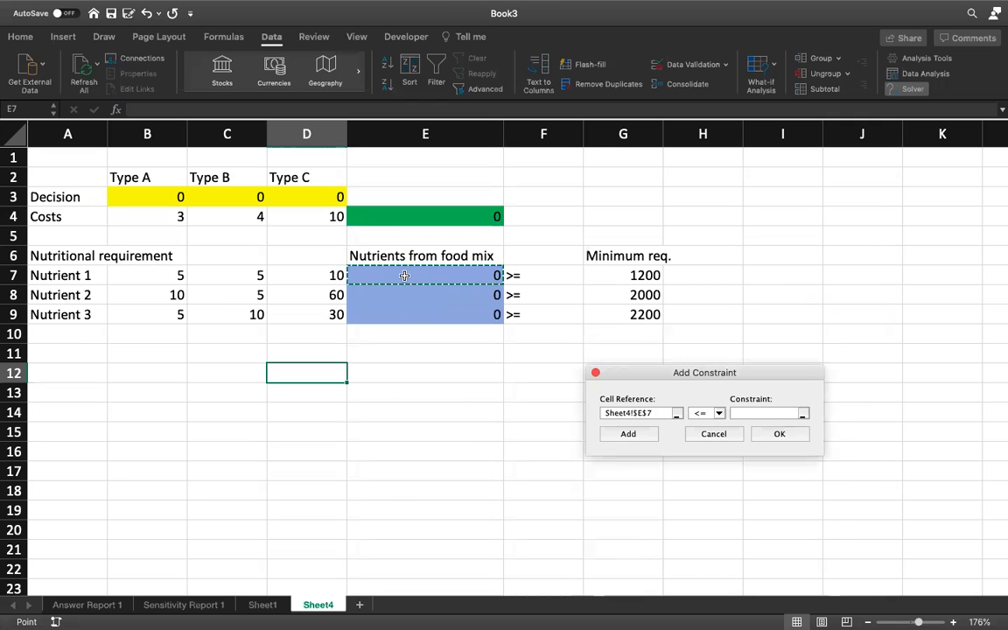
left_click(705, 413)
left_click(706, 445)
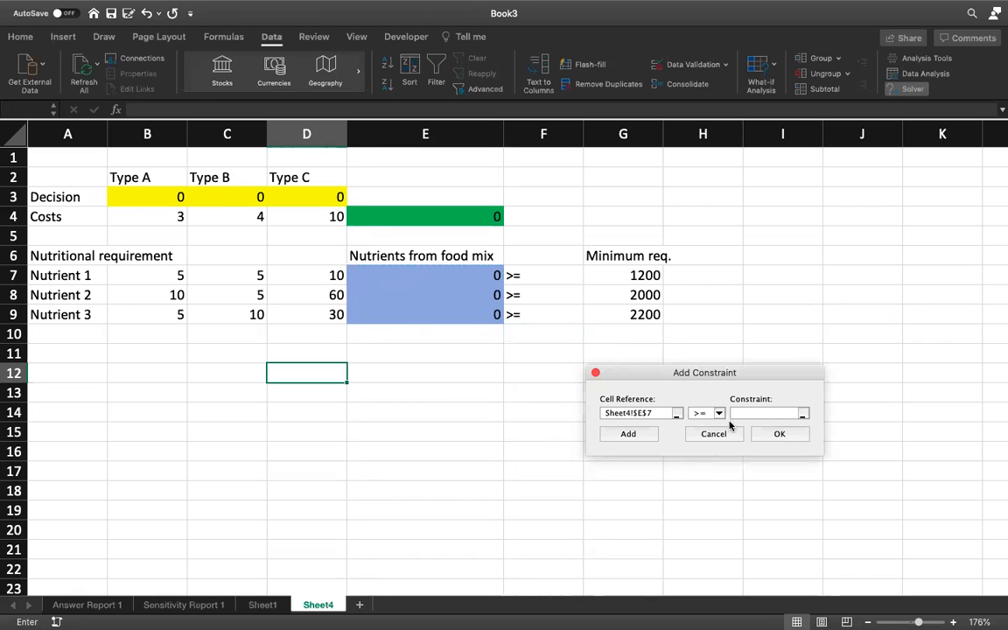
left_click(629, 276)
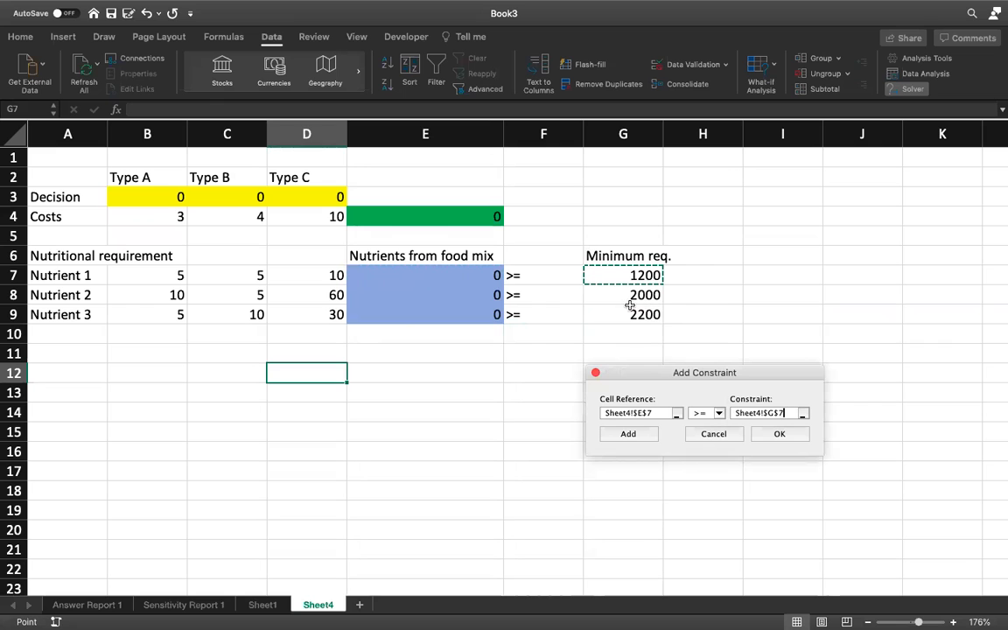
left_click(627, 435)
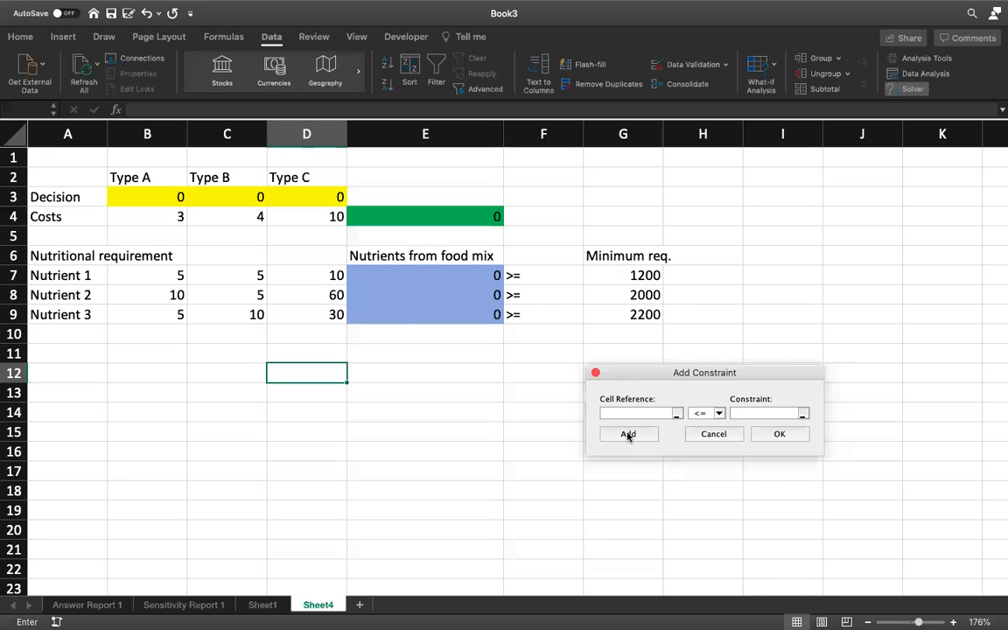
- Add a Solver constraint requiring the Nutrient 2 amount in E8 to be >= its minimum requirement in G8
left_click(449, 295)
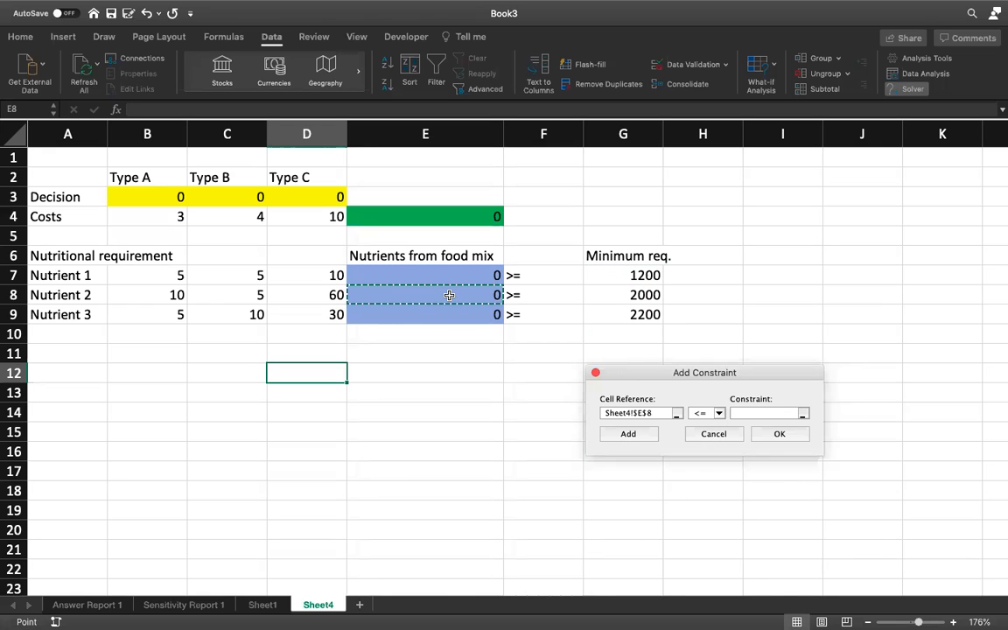
left_click(719, 413)
left_click(701, 445)
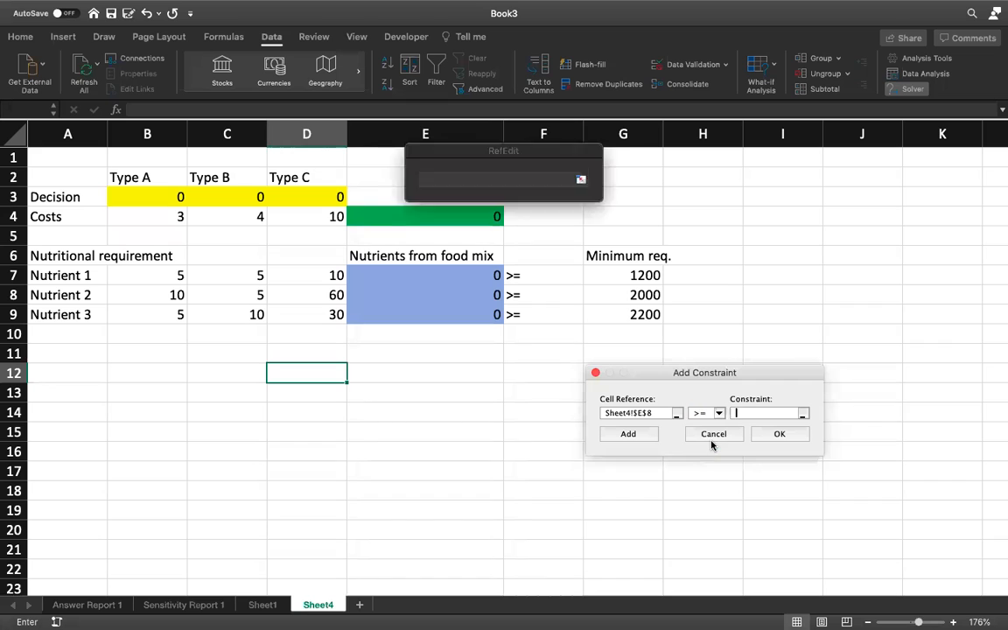
left_click(634, 295)
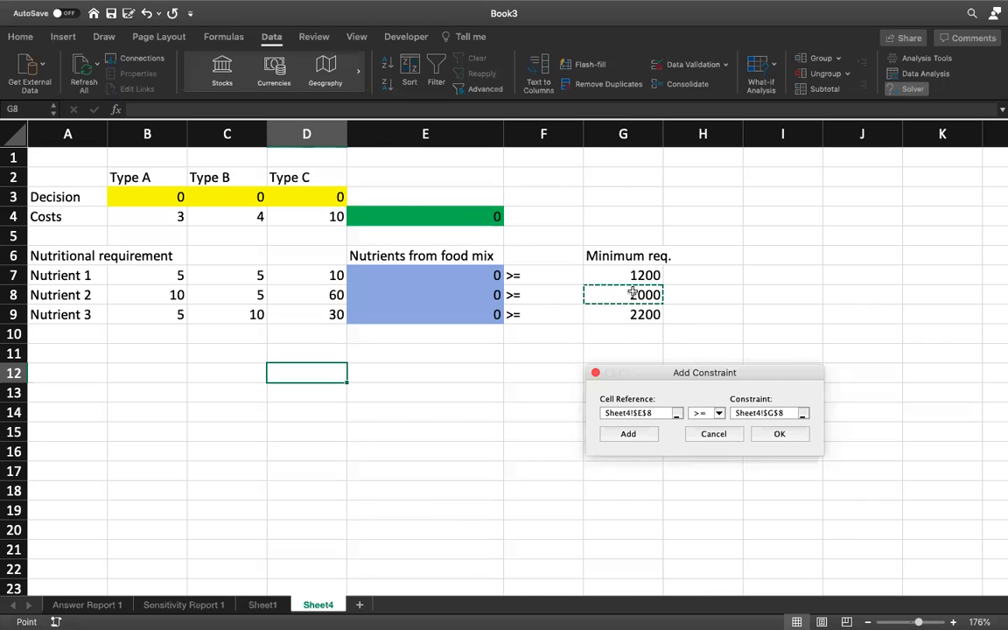
left_click(612, 435)
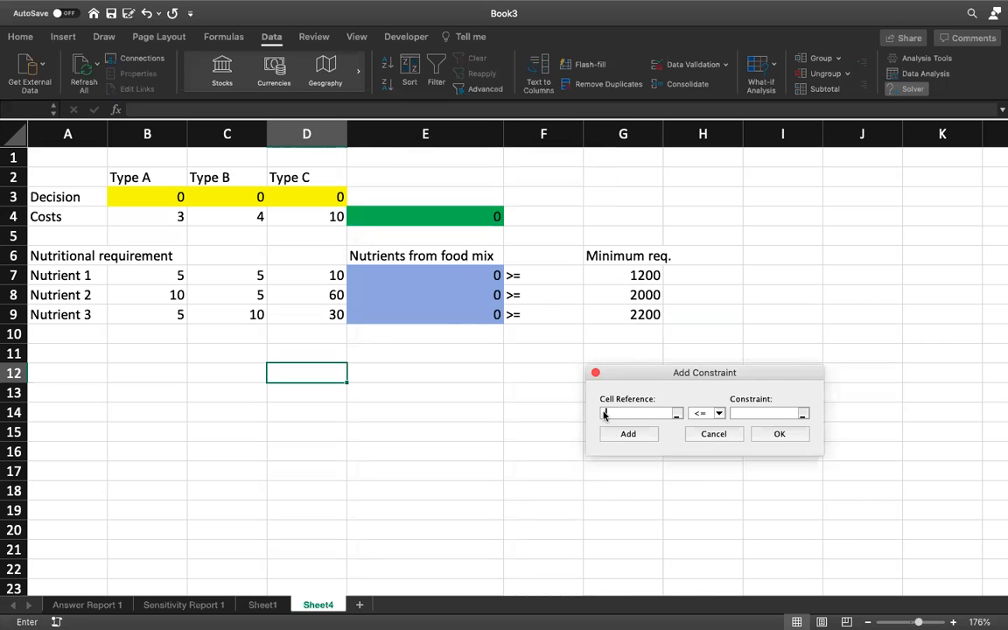
- Add the last constraint, Nutrient 3 amount E9 >= minimum requirement G9, and return to the Solver parameters
left_click(460, 318)
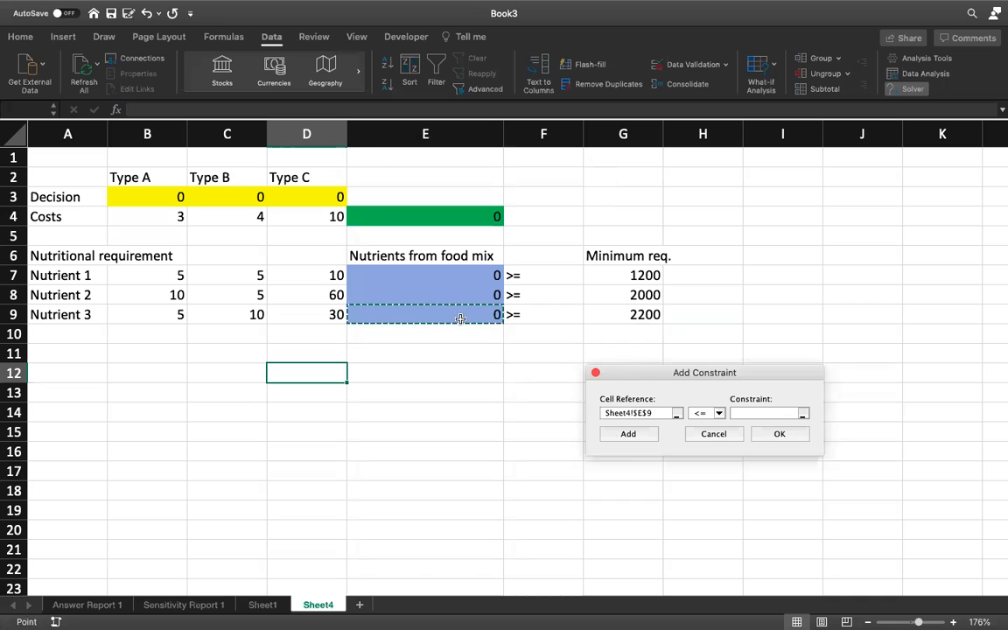
left_click(713, 413)
left_click(711, 446)
left_click(623, 315)
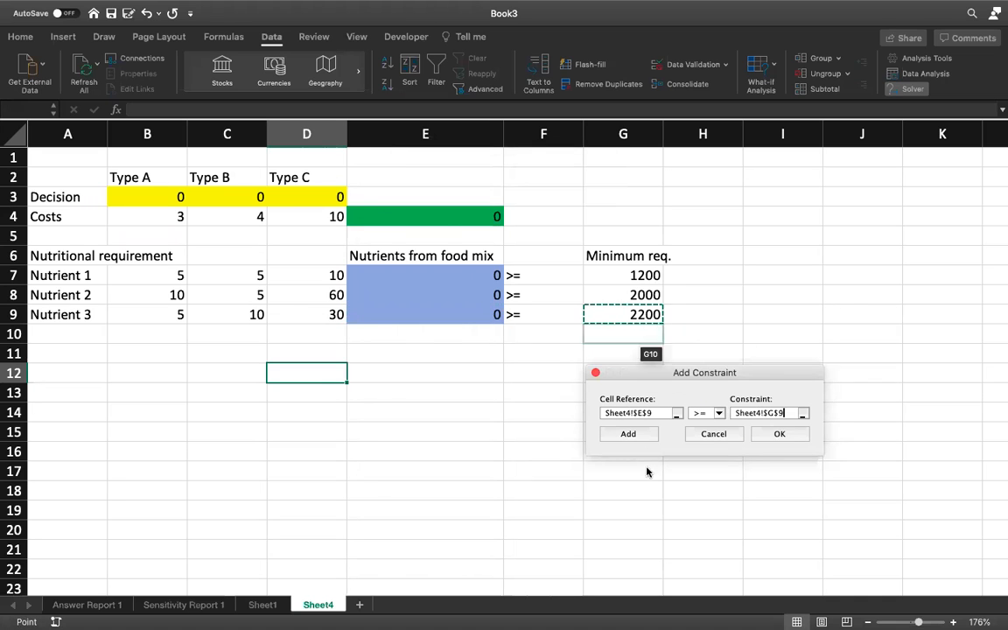
left_click(778, 435)
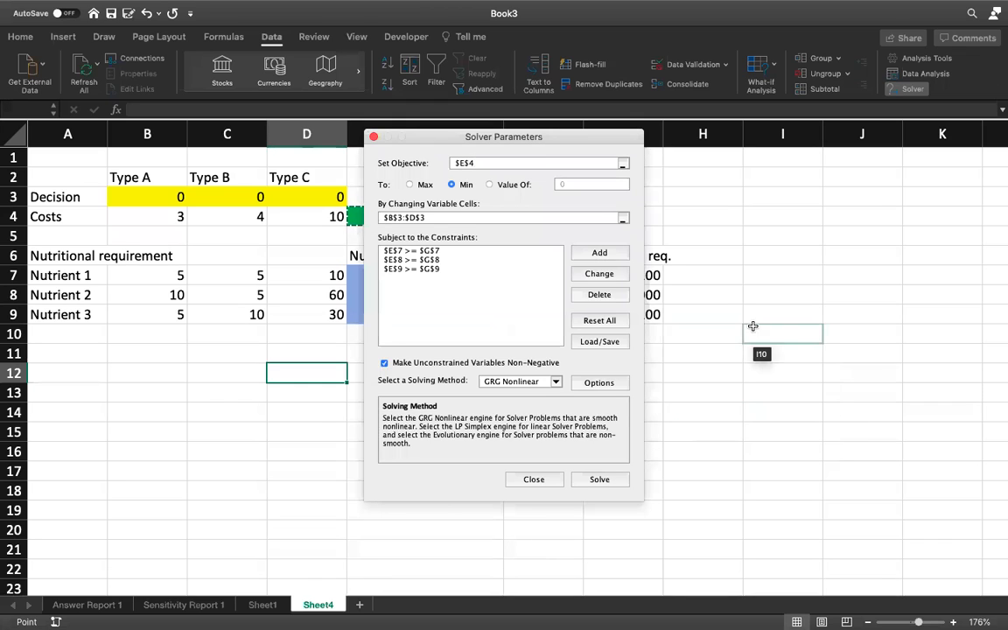
- Choose Simplex LP as the solving method and solve the model
left_click(557, 381)
left_click(516, 395)
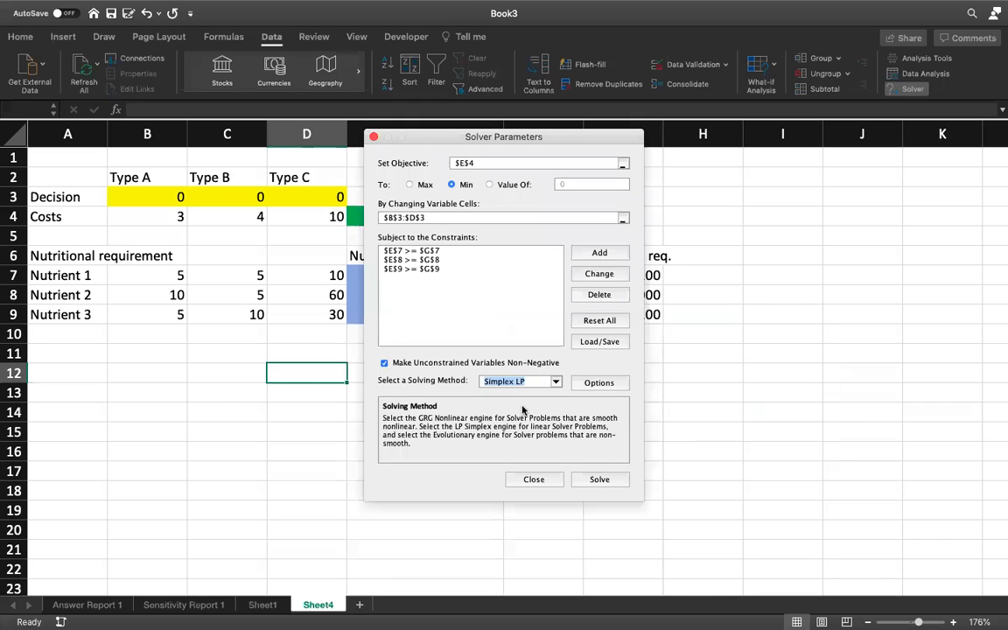
left_click(594, 479)
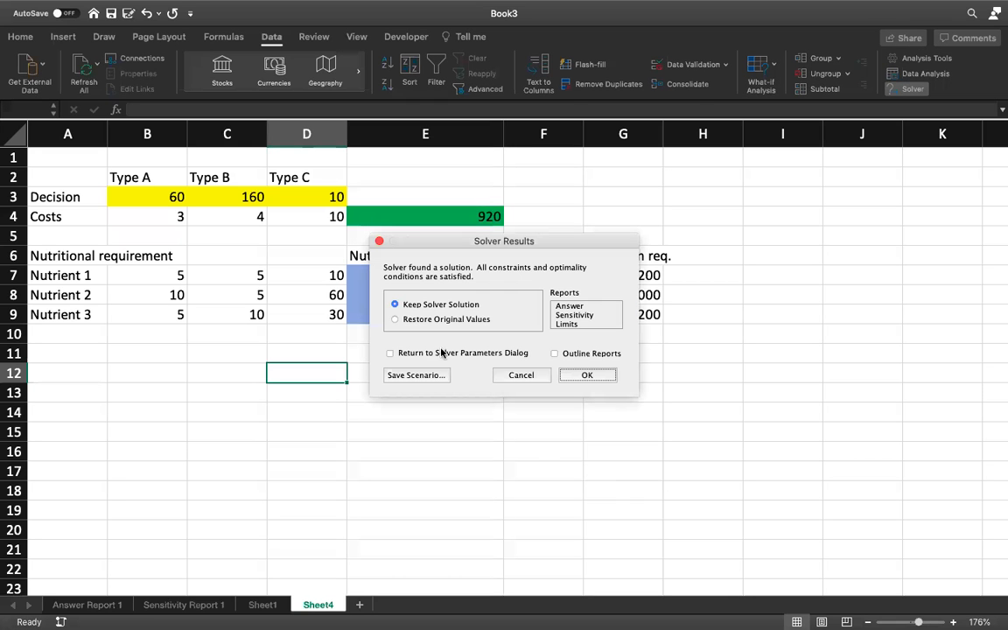
- Keep the Solver solution and generate the Answer and Sensitivity reports
left_click_drag(471, 246, 665, 253)
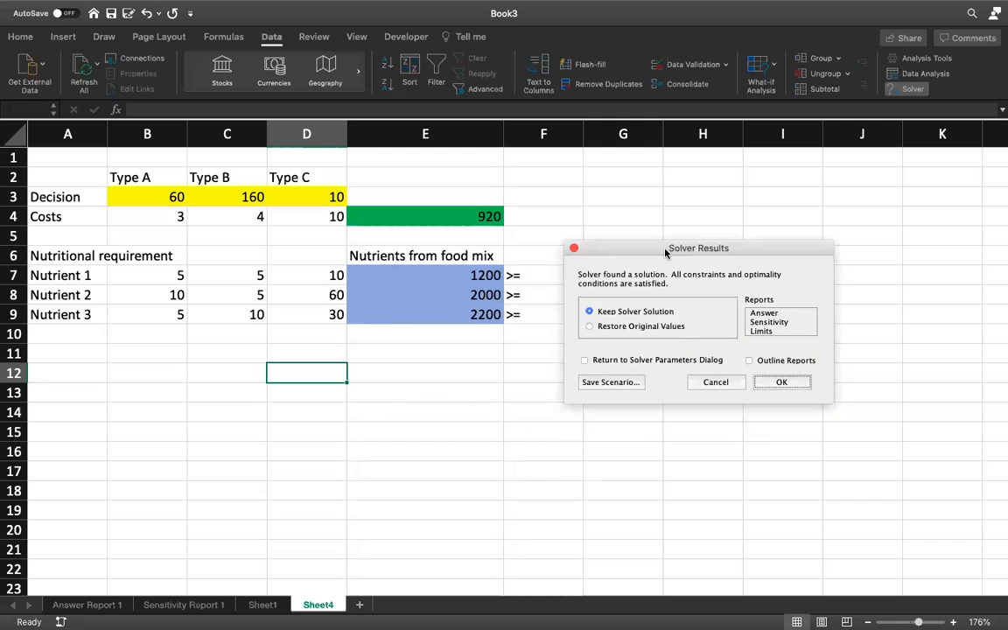
left_click(764, 313)
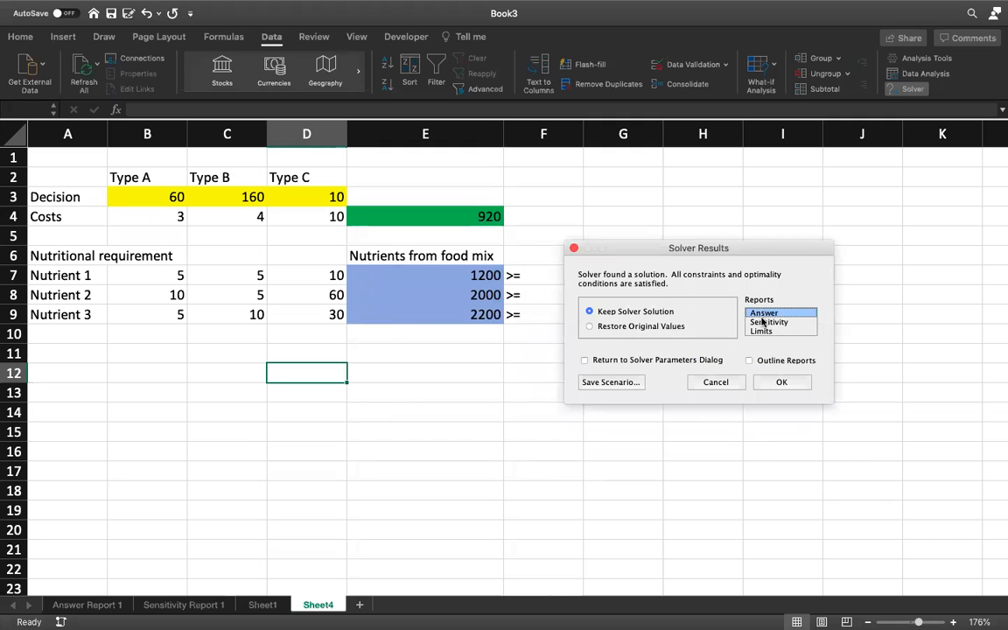
left_click(763, 322, "super")
left_click(770, 386)
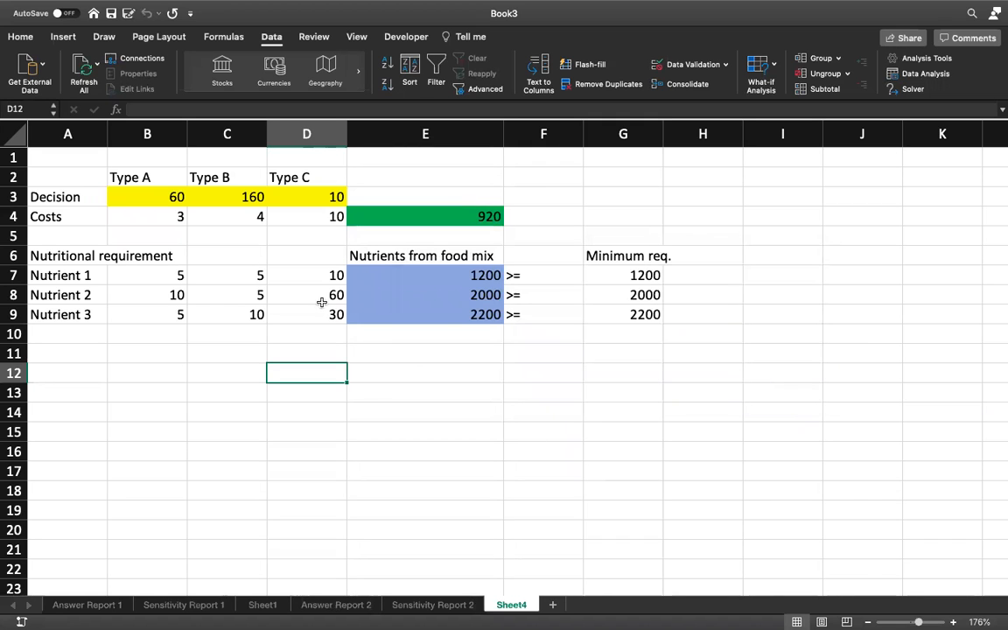
- Examine the optimal Type A, B and C quantities, the total cost, and the nutrient amounts against their minimum requirements
left_click(156, 194)
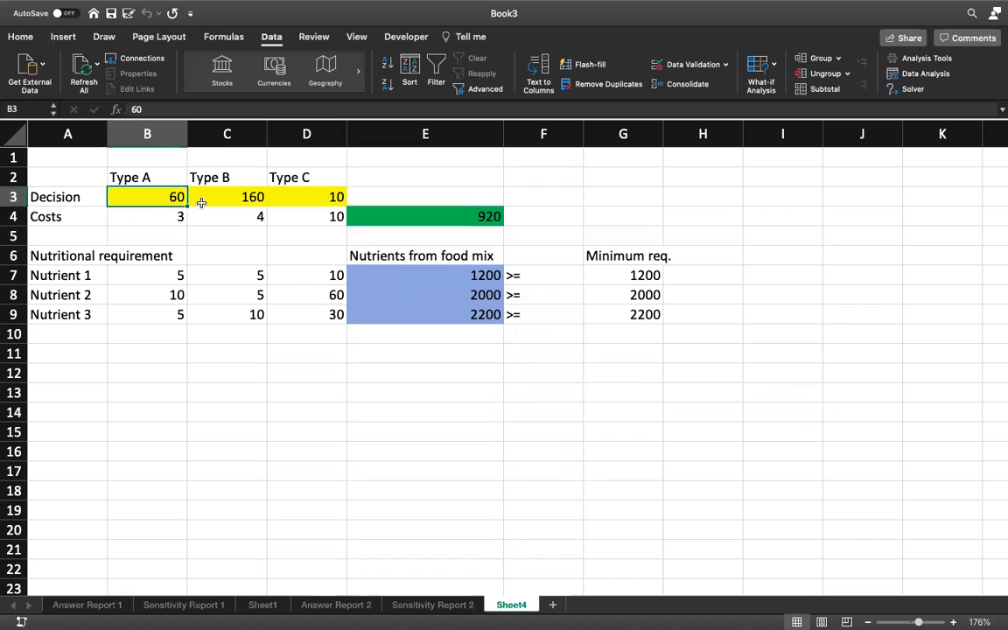
left_click(232, 189)
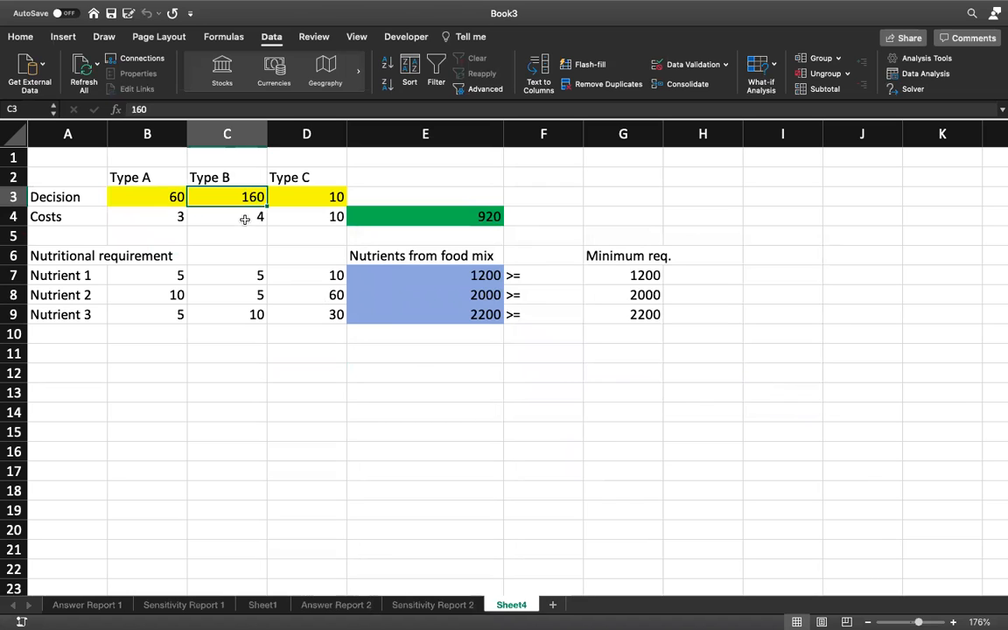
left_click(295, 202)
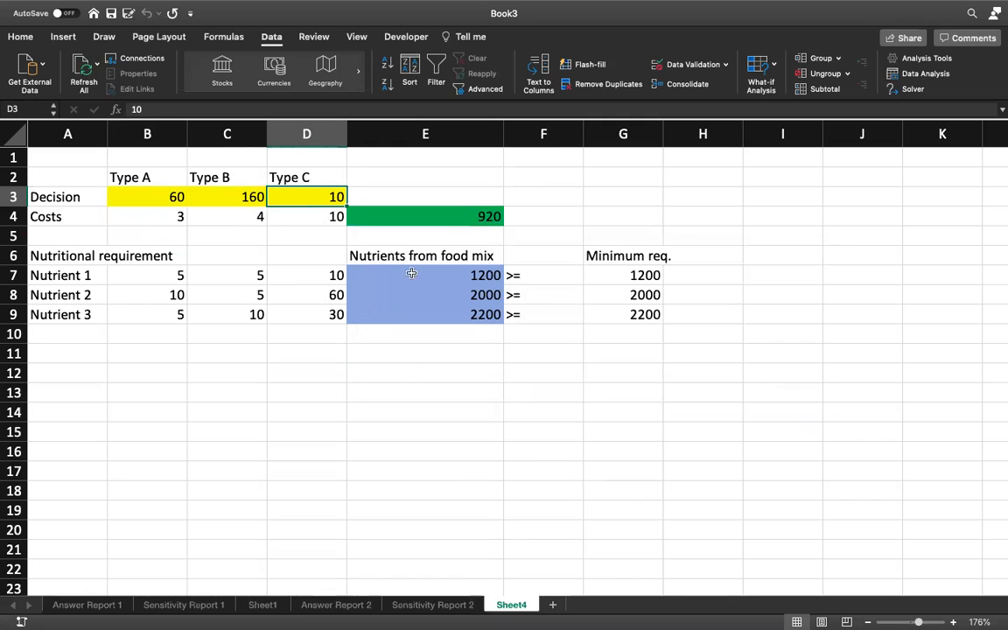
left_click(463, 214)
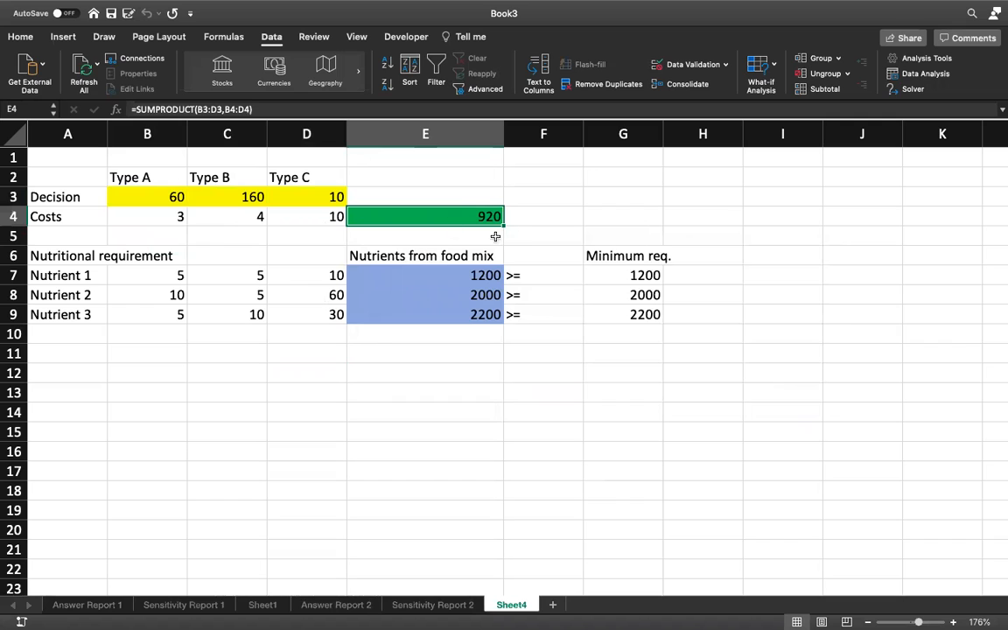
left_click(475, 239)
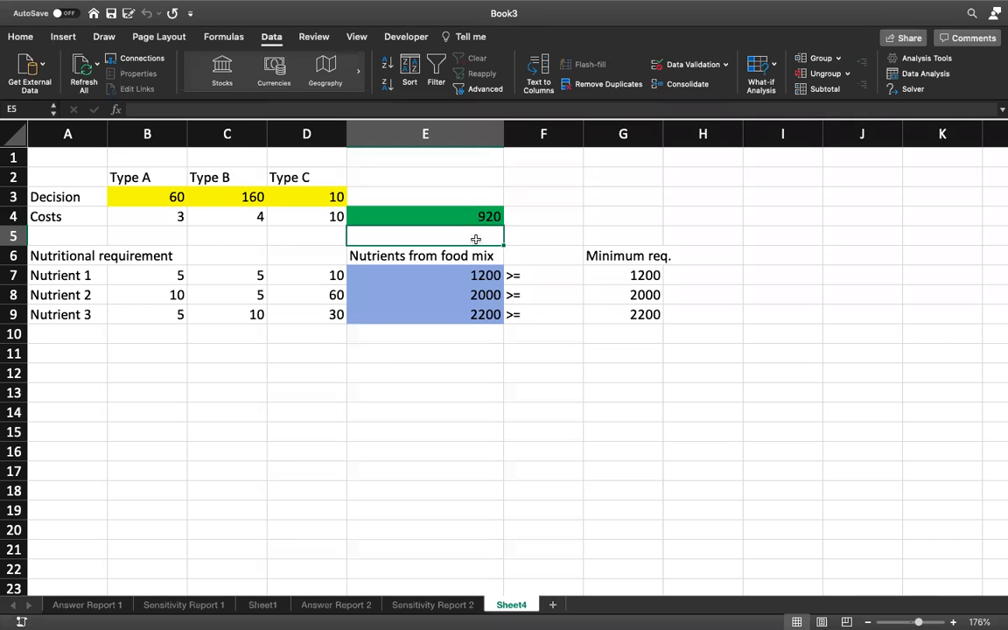
left_click(622, 273)
left_click_drag(622, 305, 623, 311)
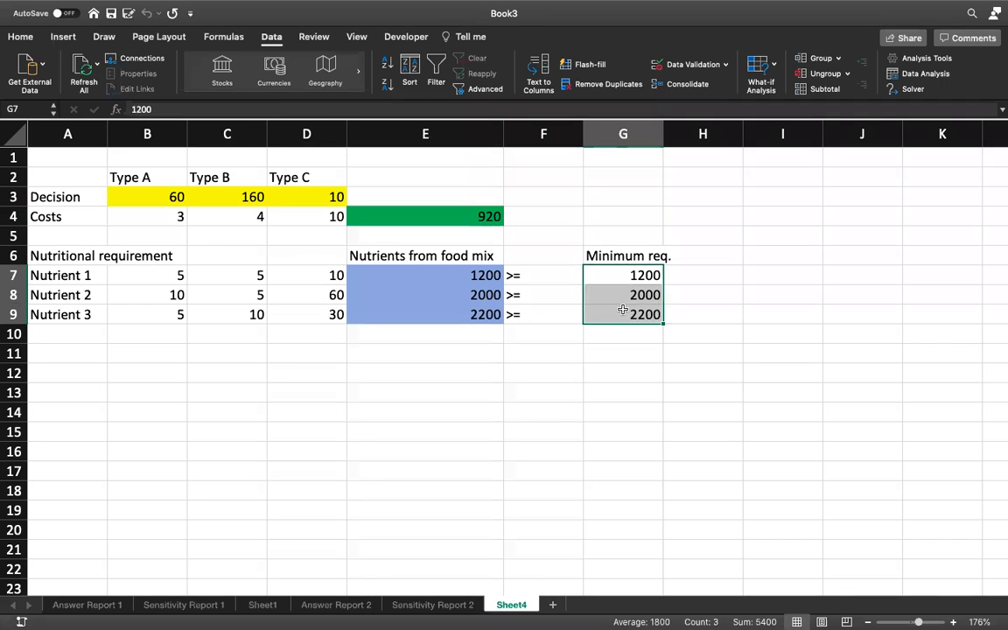
left_click(417, 290)
left_click(448, 351)
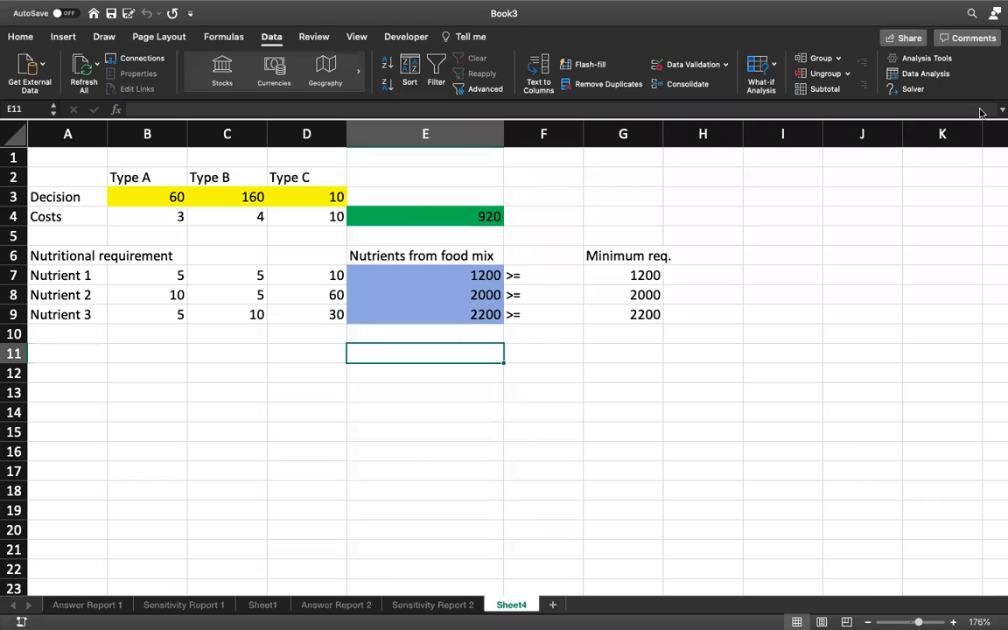
- Reopen Solver and reset all of its options and cell selections
left_click(913, 90)
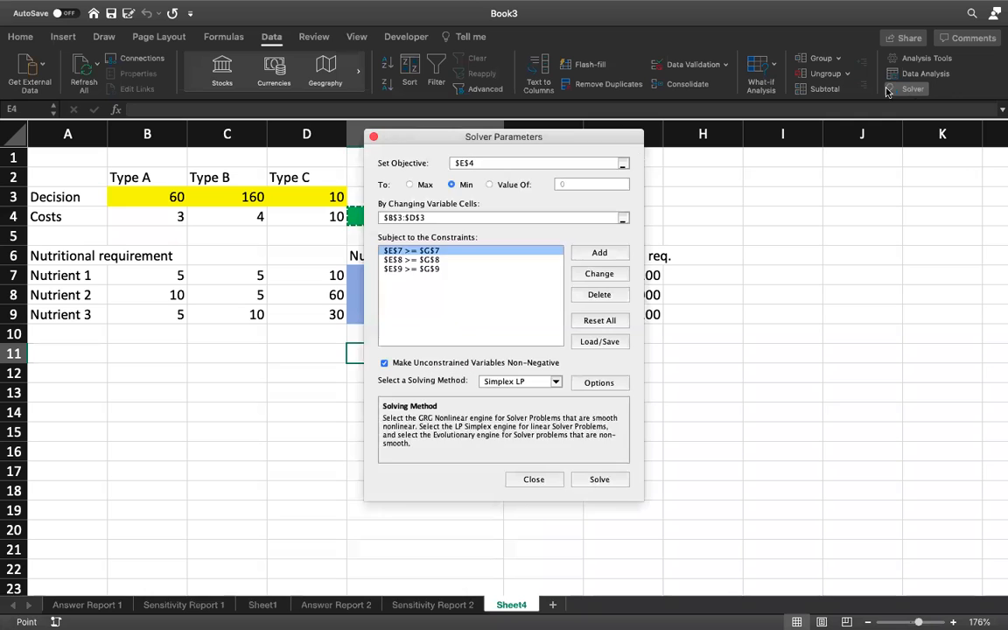
left_click(435, 260)
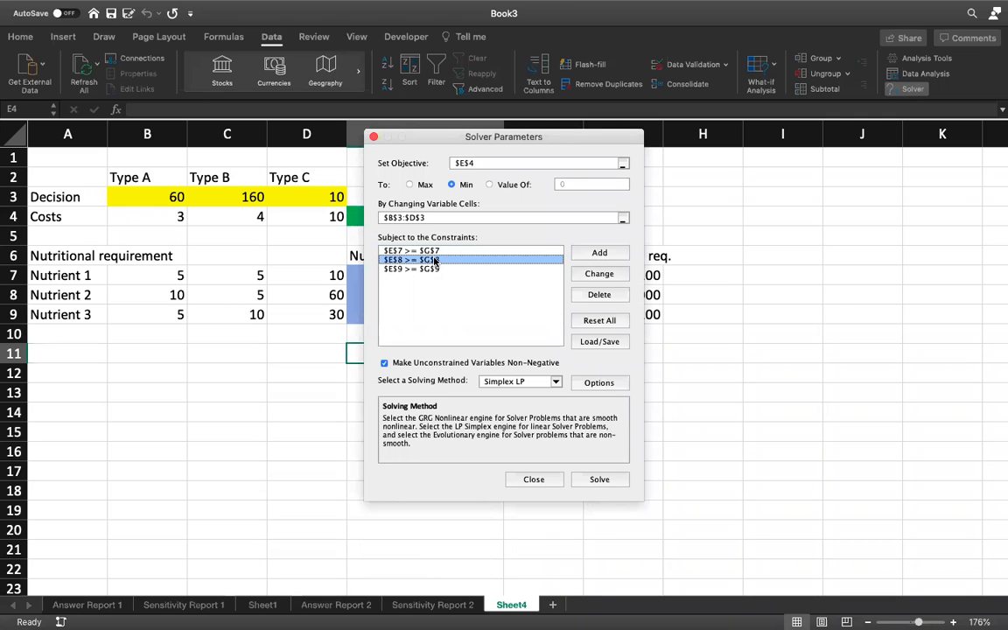
left_click(593, 324)
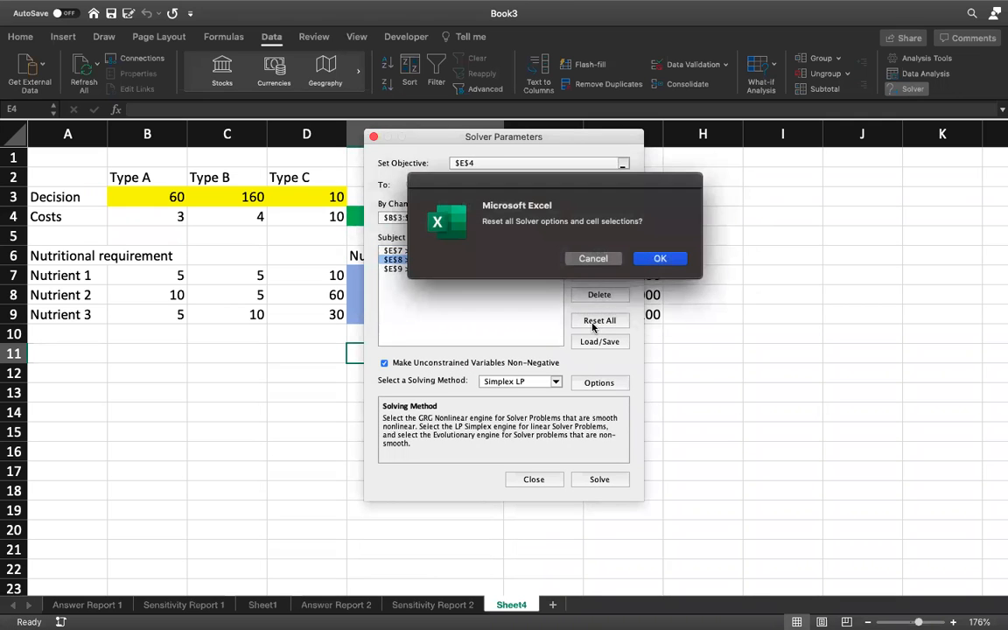
left_click(658, 259)
- Replace the Solver objective with the total cost cell E4 and set it to Min
left_click_drag(443, 140, 807, 231)
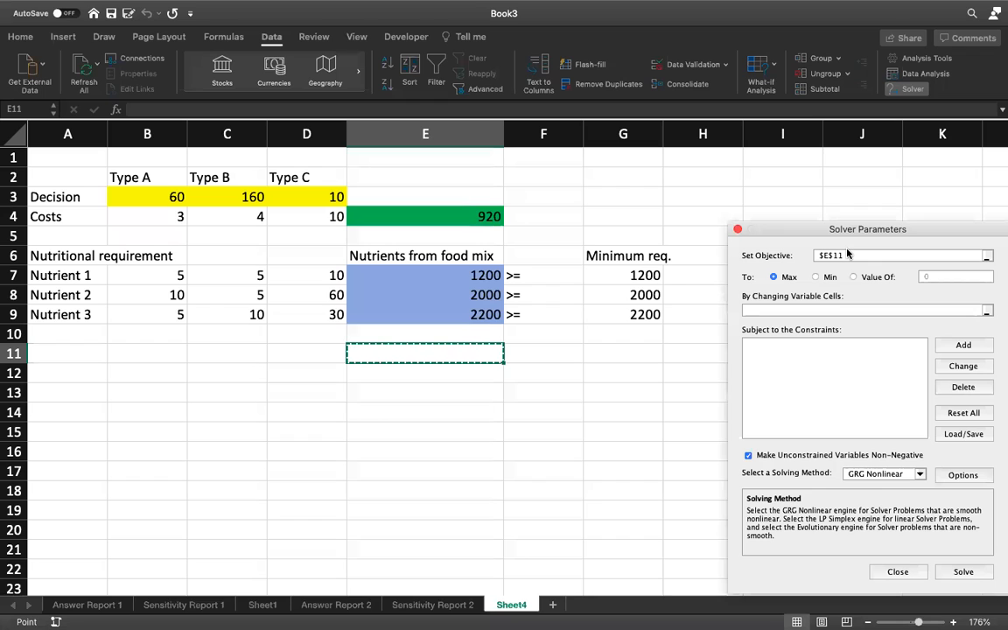
key("BackSpace")
key("BackSpace")
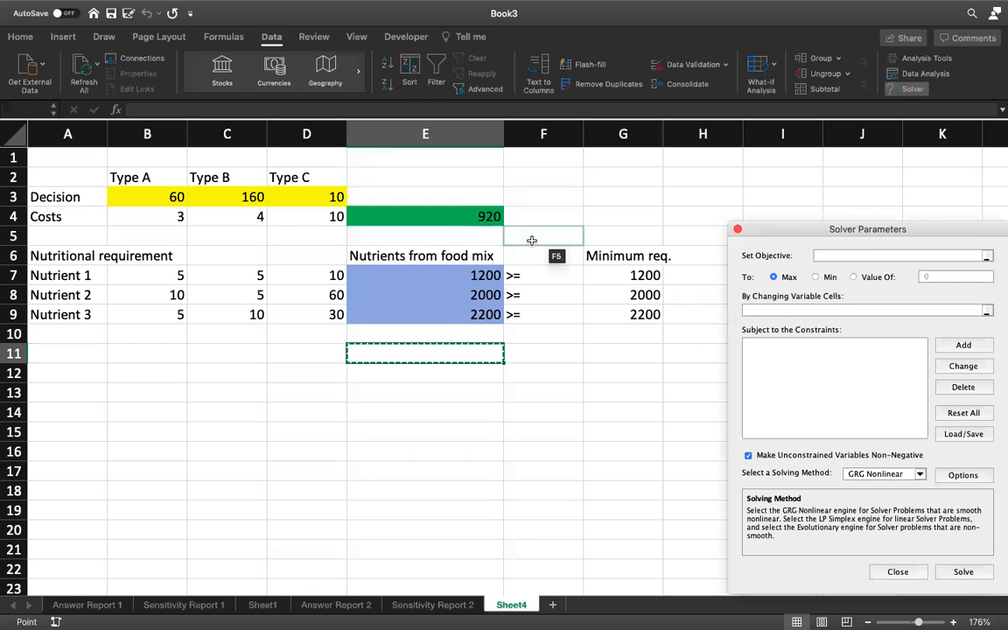
left_click(431, 223)
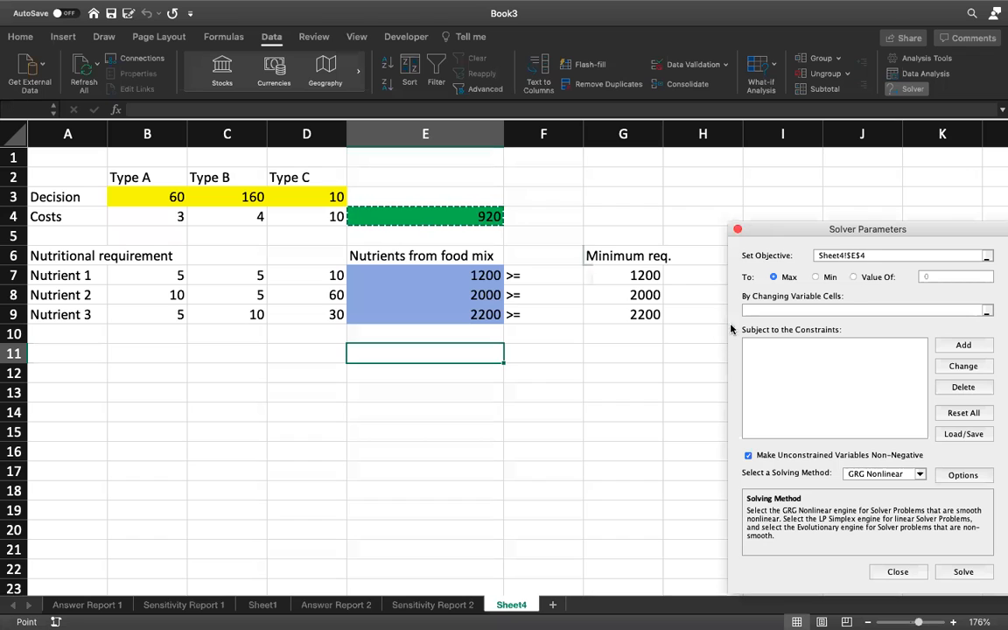
left_click(816, 278)
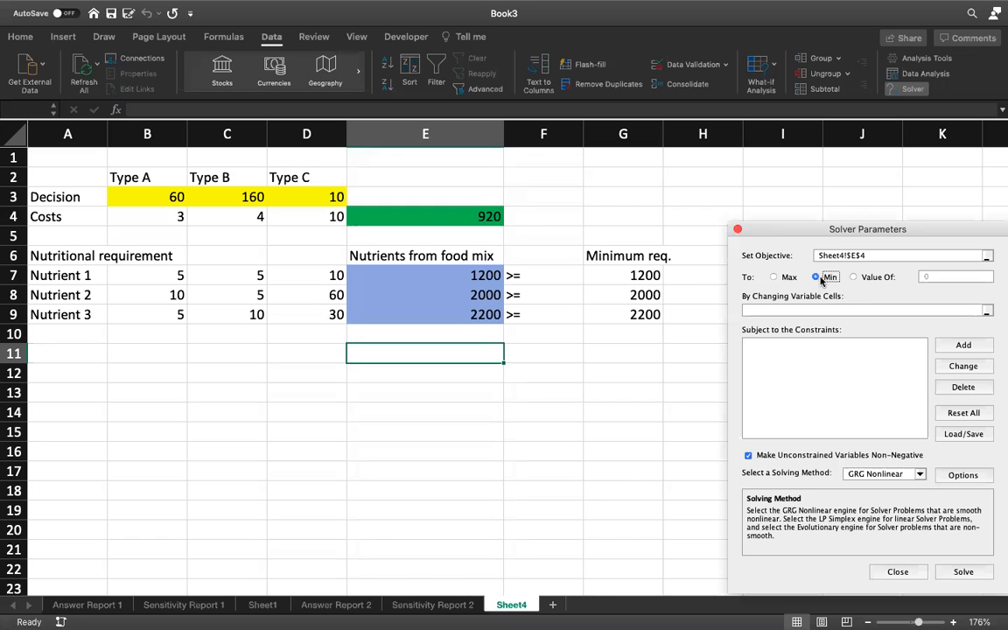
- Set the changing variable cells to the decision range B3:D3 again
left_click(786, 312)
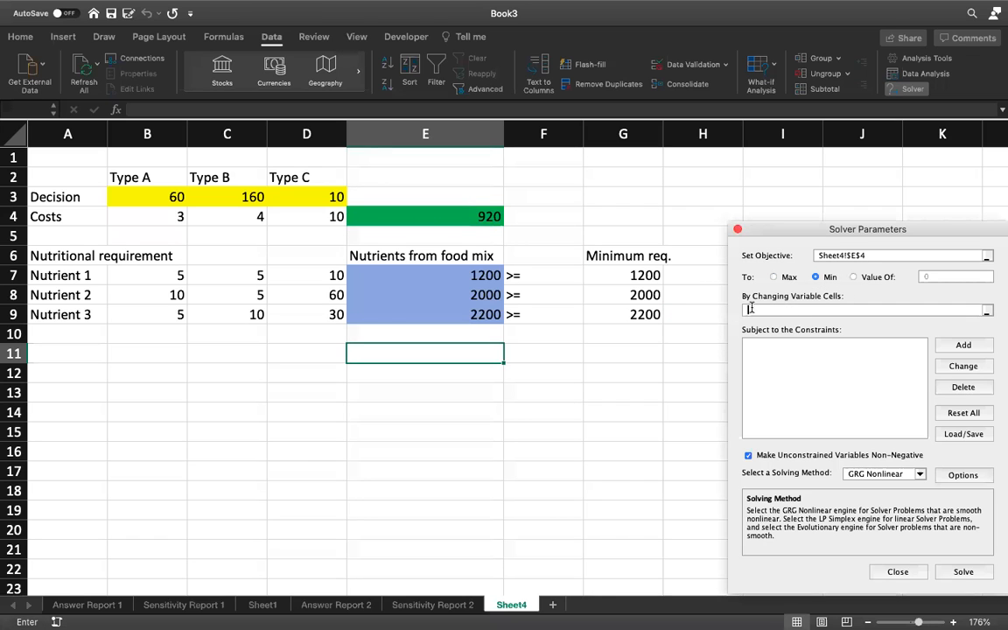
left_click(145, 196)
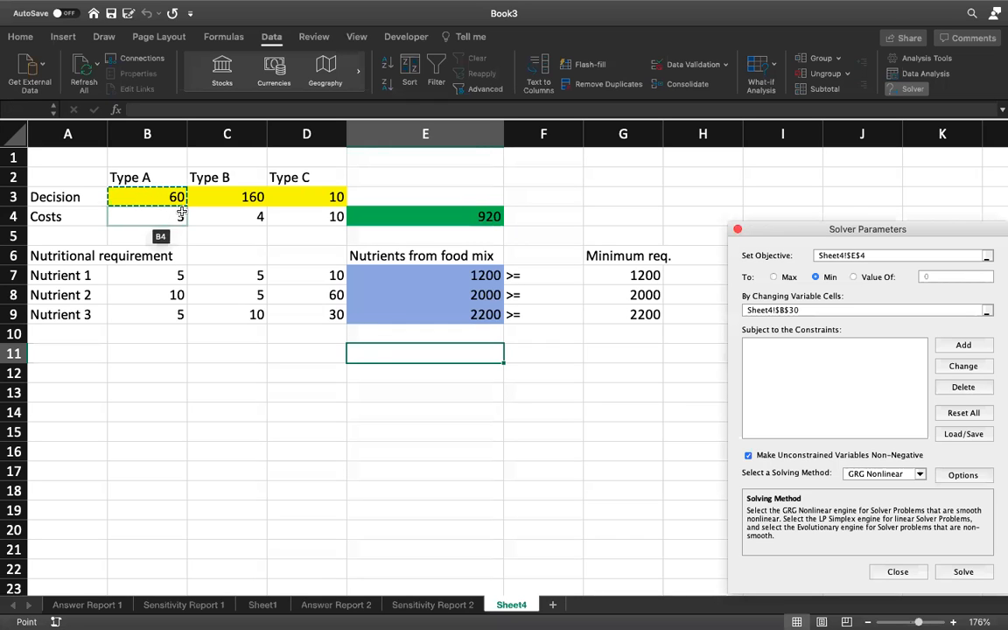
left_click_drag(169, 197, 298, 200)
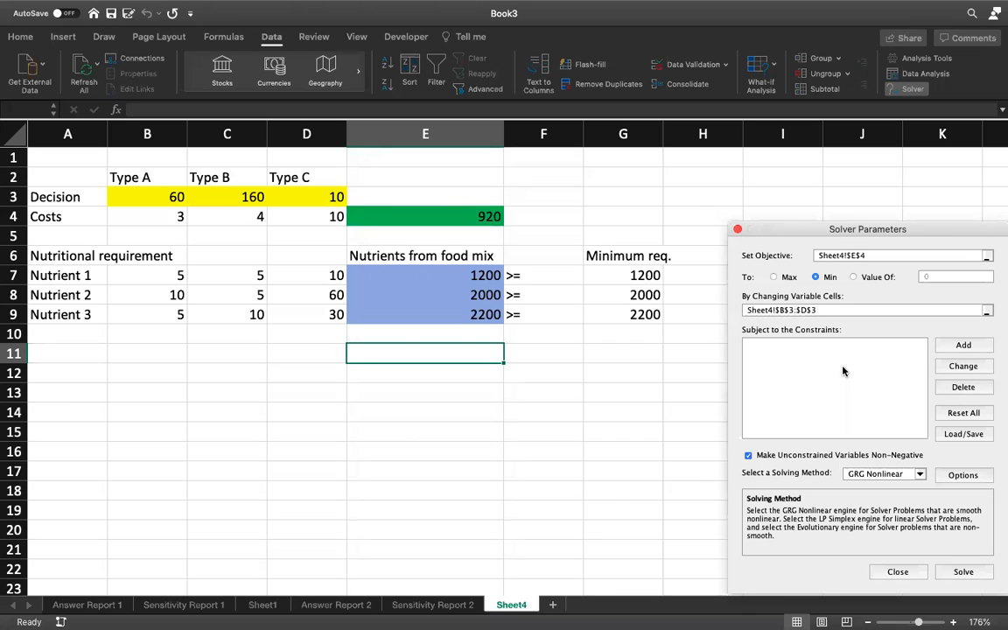
- Add a Solver constraint requiring the Nutrient 1 amount in E7 to be >= its minimum requirement in G7
left_click(963, 346)
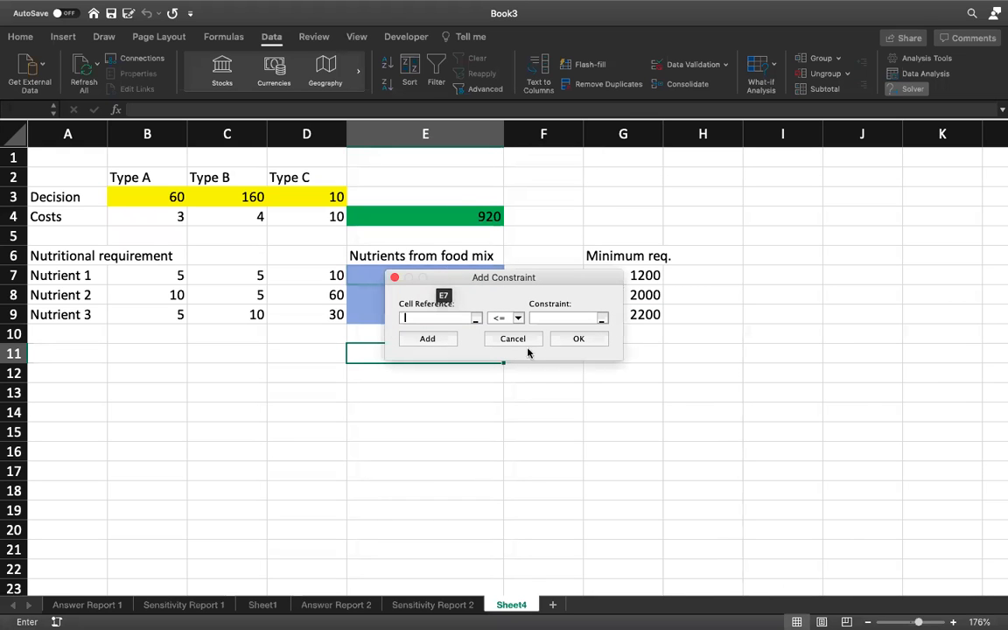
left_click_drag(550, 281, 487, 430)
left_click(398, 467)
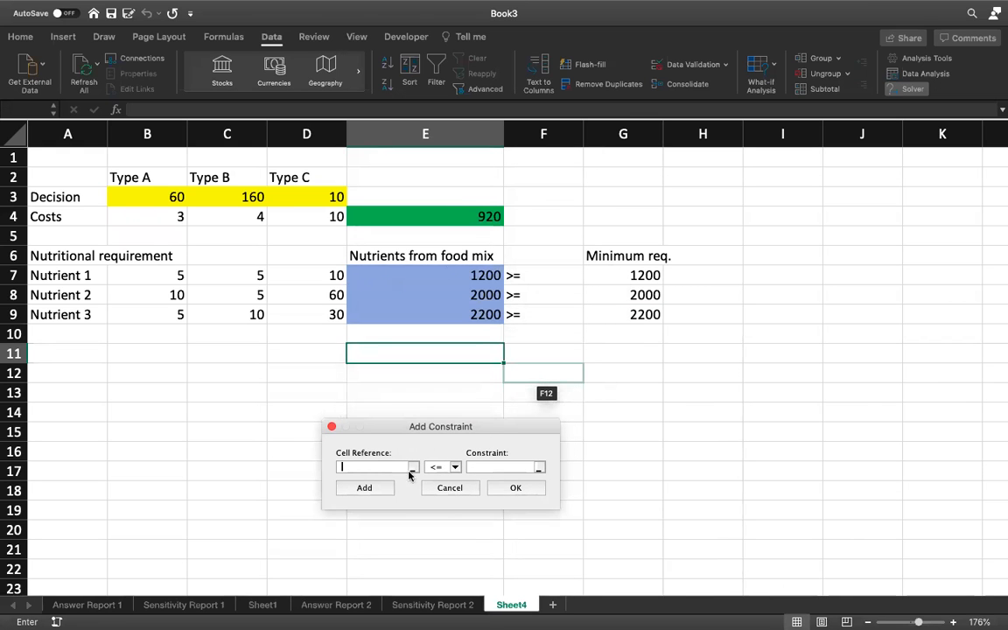
left_click(449, 279)
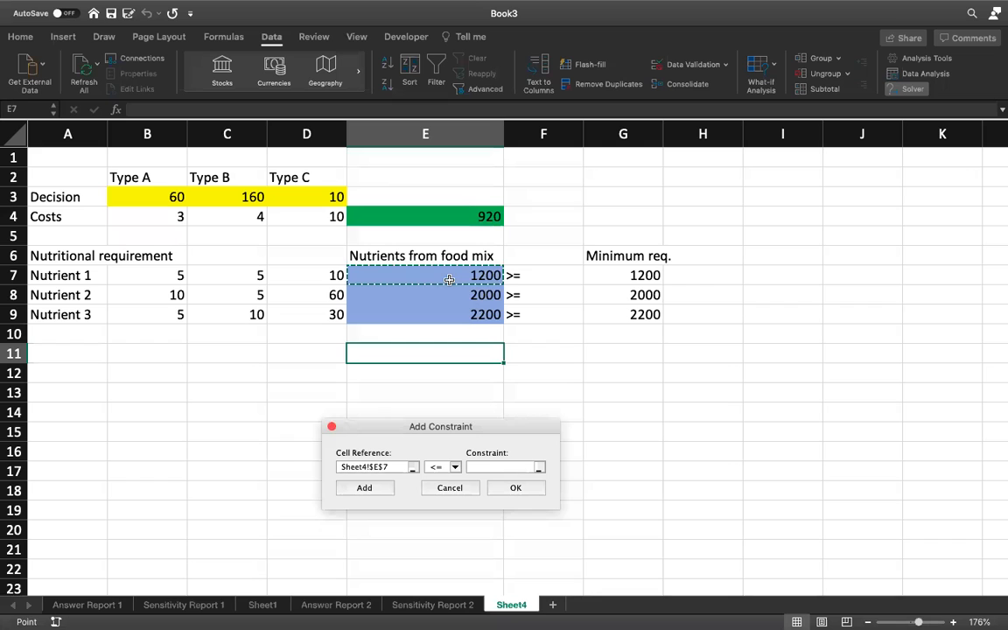
left_click(454, 466)
left_click(455, 487)
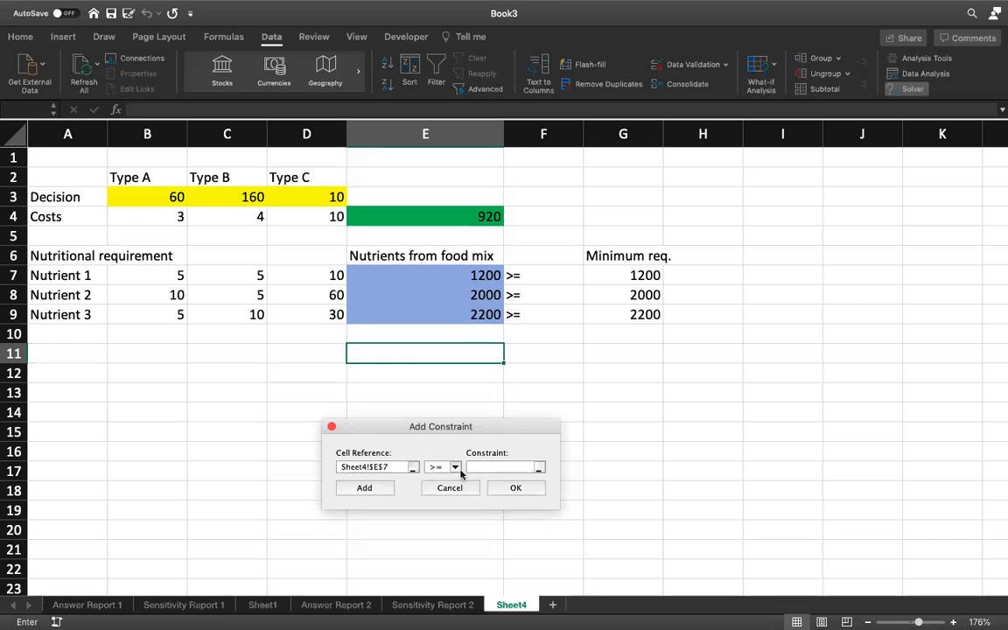
left_click(609, 275)
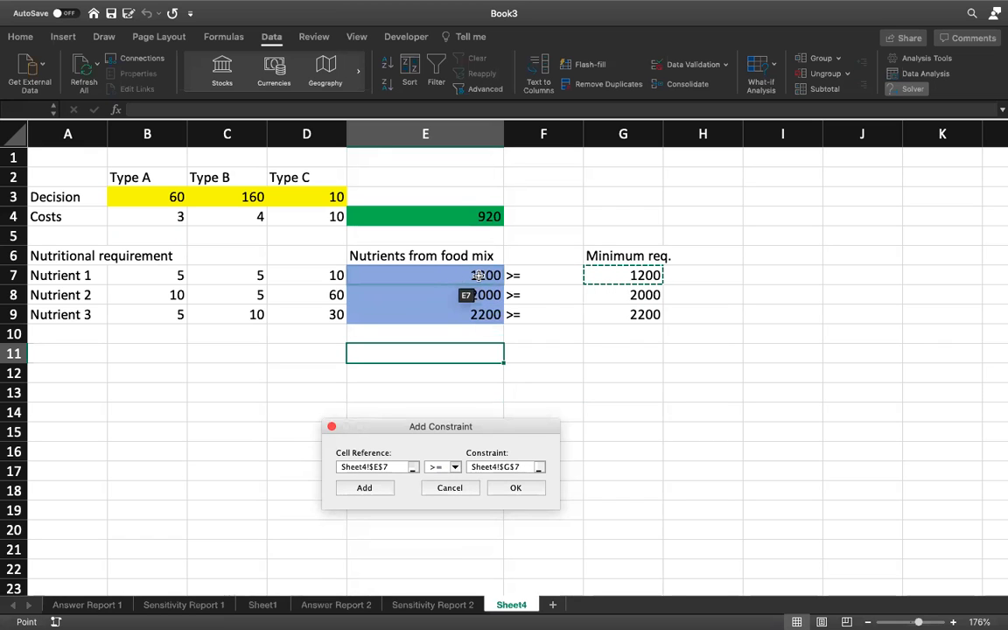
left_click(365, 488)
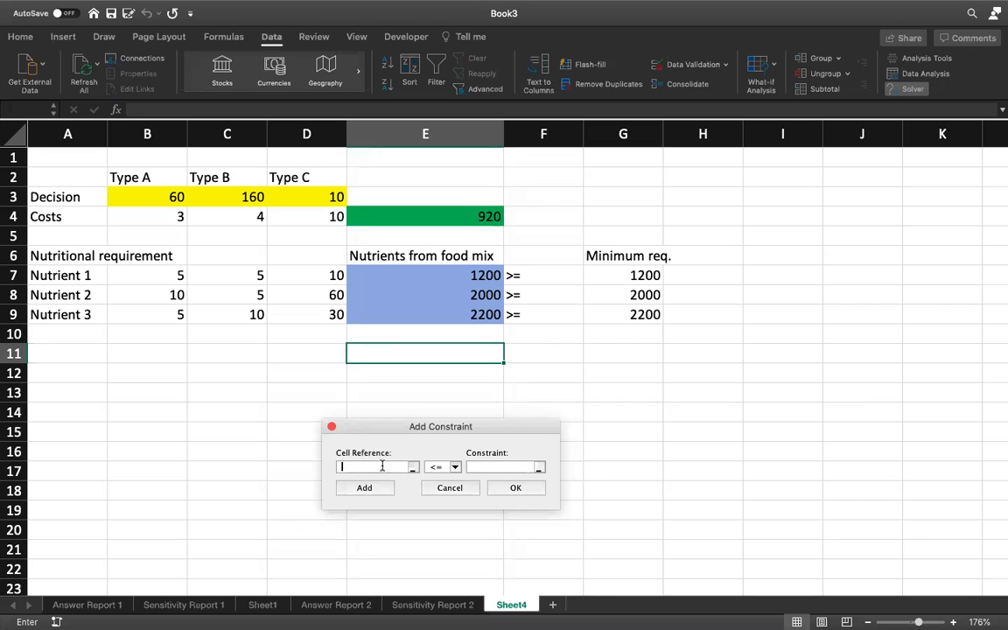
- Add a second constraint requiring the Nutrient 2 amount in E8 to be >= its minimum in G8
left_click(463, 295)
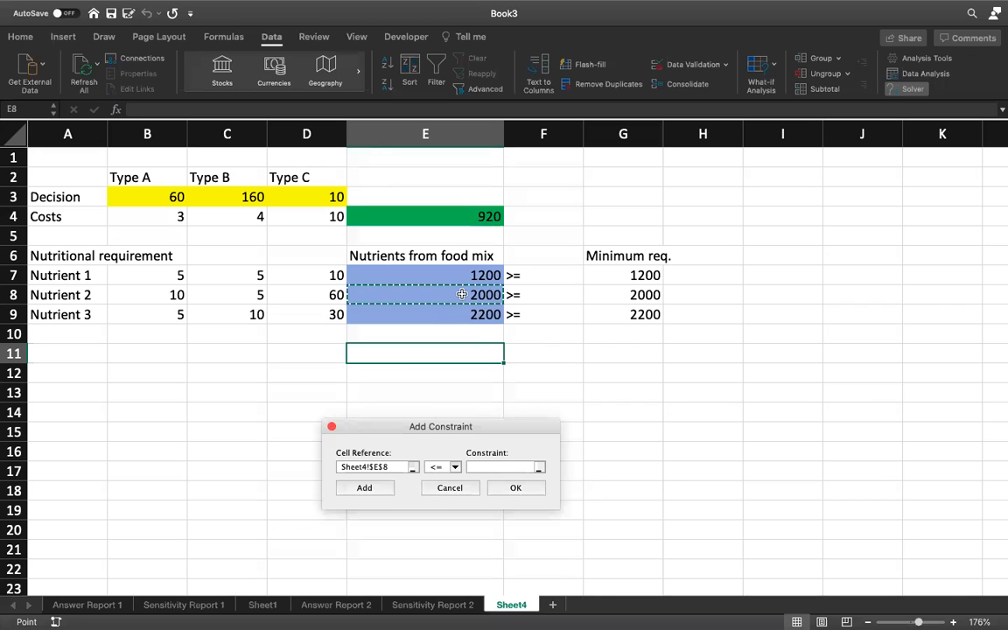
left_click(454, 466)
left_click(592, 294)
left_click(365, 489)
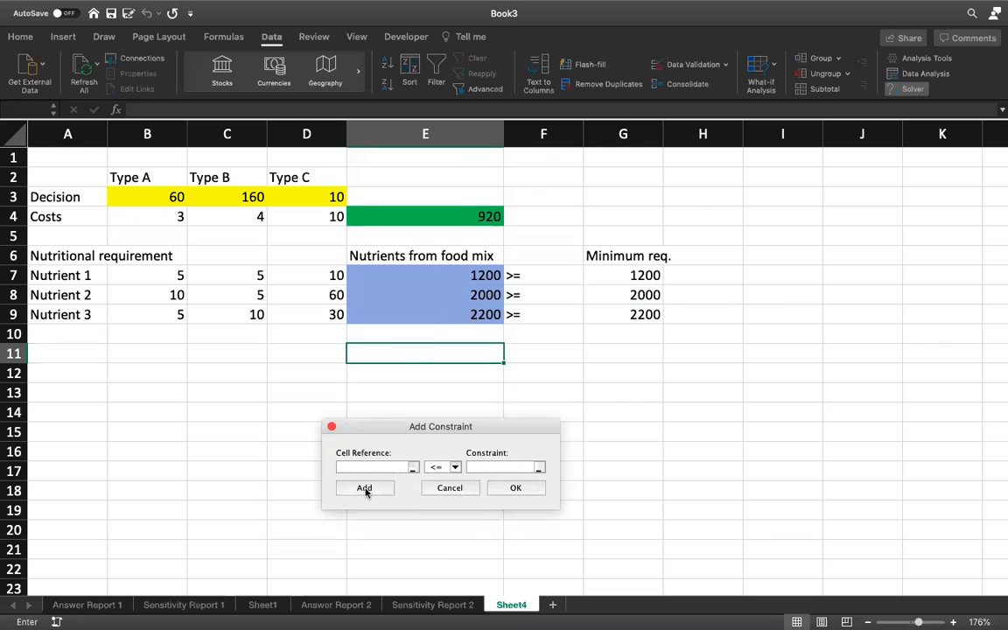
- Add the last constraint, Nutrient 3 amount E9 >= its minimum G9, and return to the Solver parameters
left_click(403, 314)
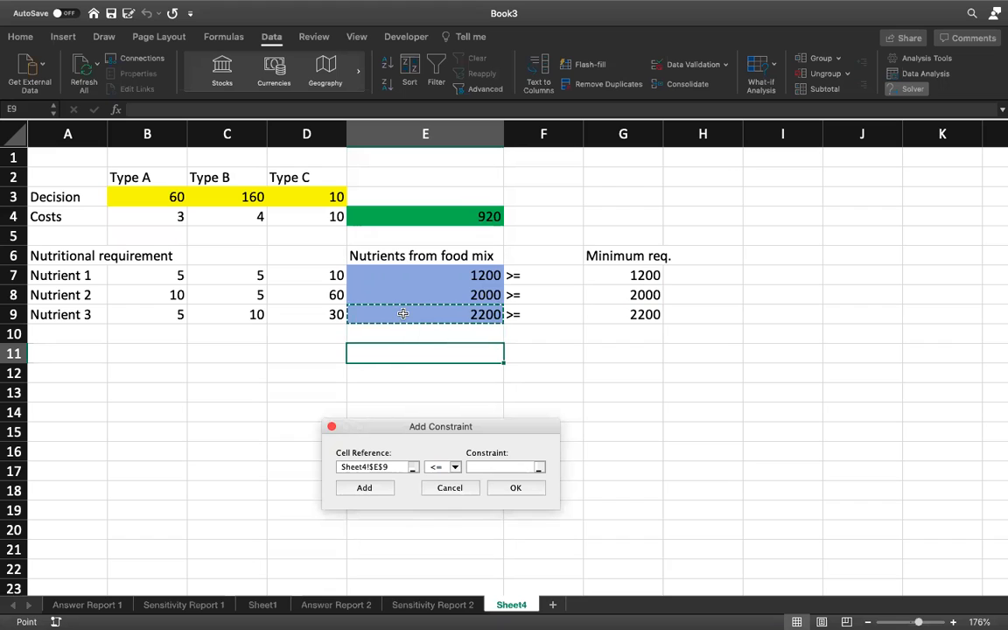
left_click(454, 467)
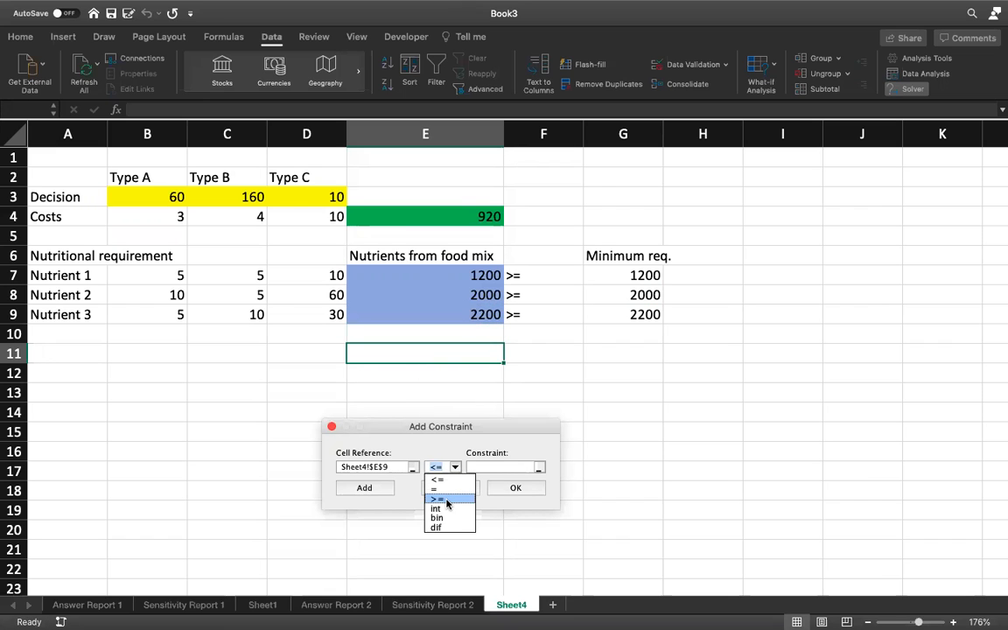
left_click(442, 499)
left_click(589, 323)
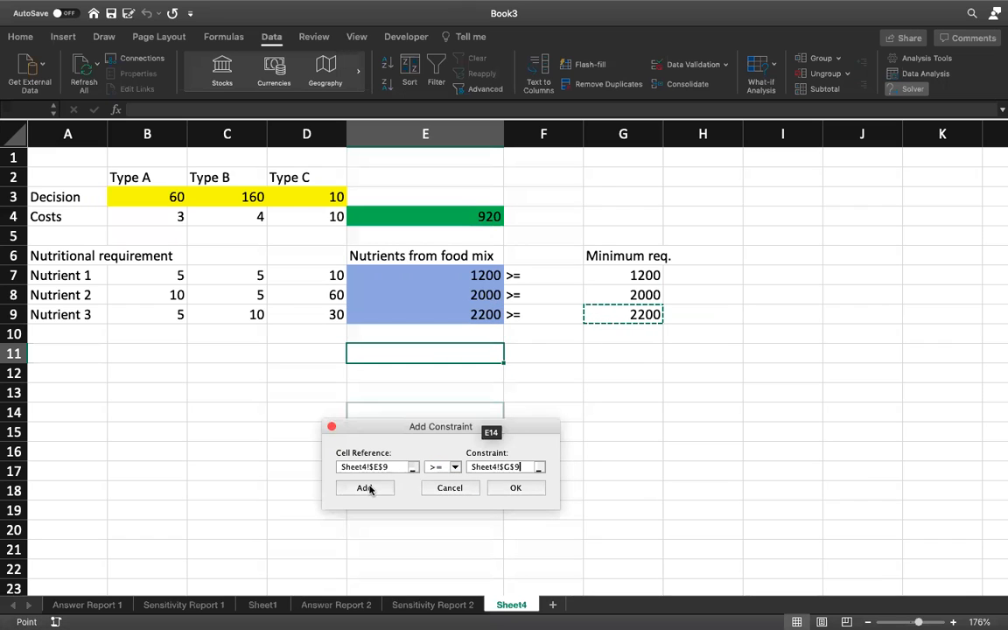
left_click(516, 489)
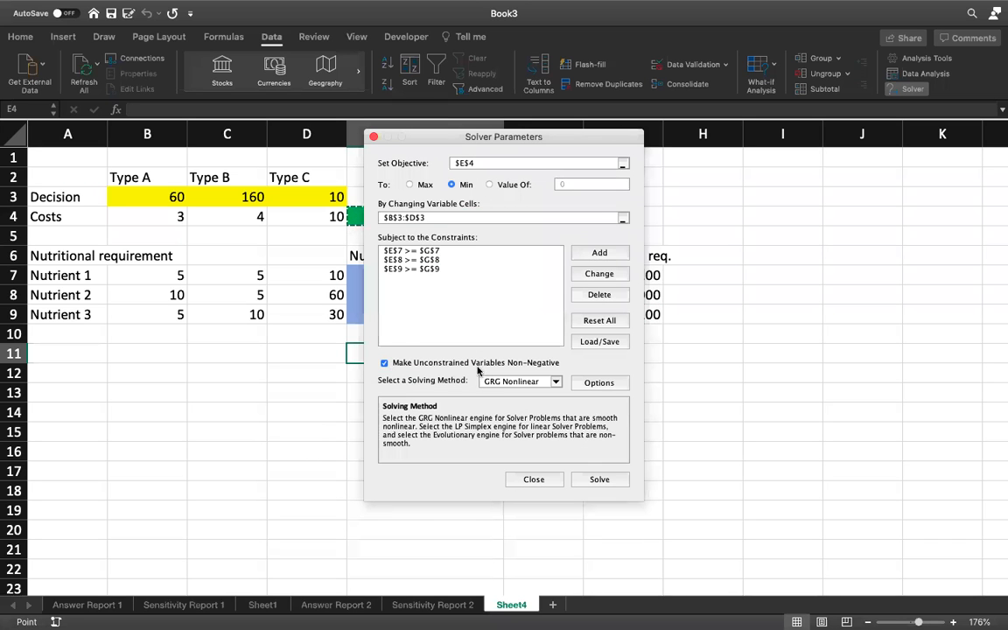
- Set the solving method to Simplex LP, solve the model and keep the Solver solution
left_click(518, 381)
left_click(503, 395)
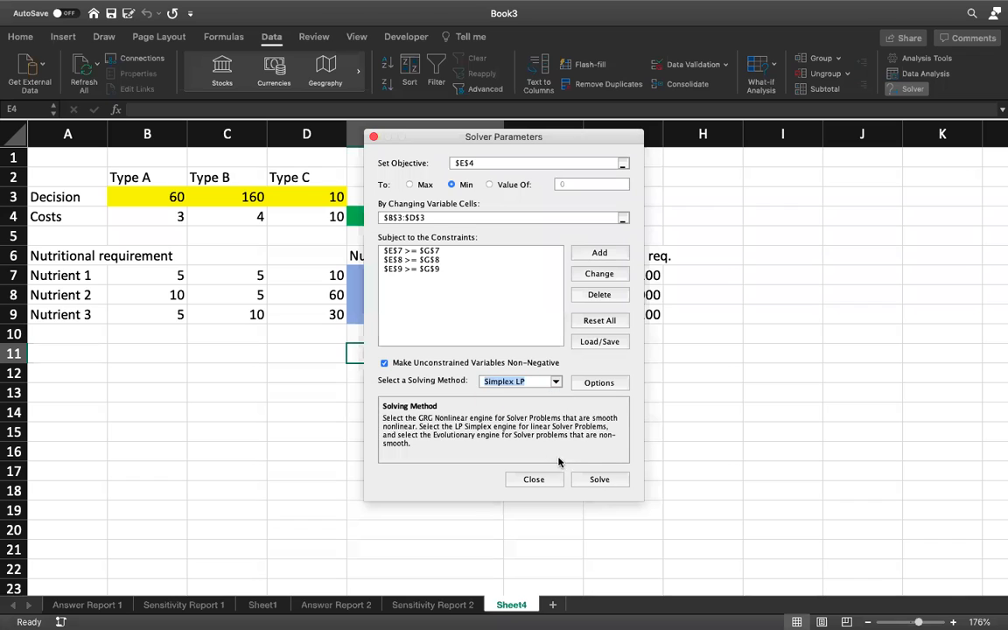
left_click(584, 480)
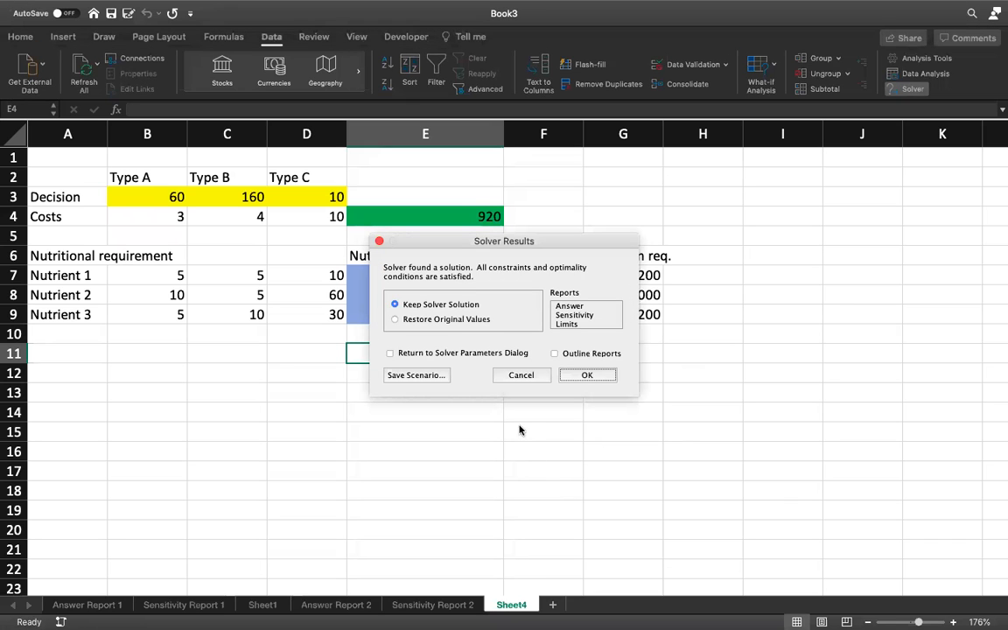
left_click(579, 376)
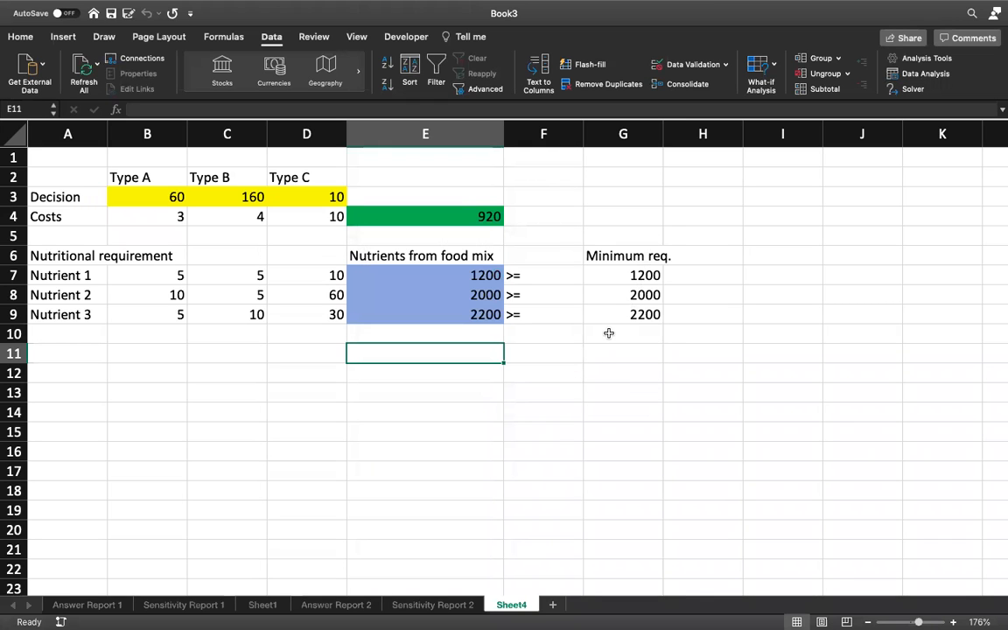
left_click(609, 333)
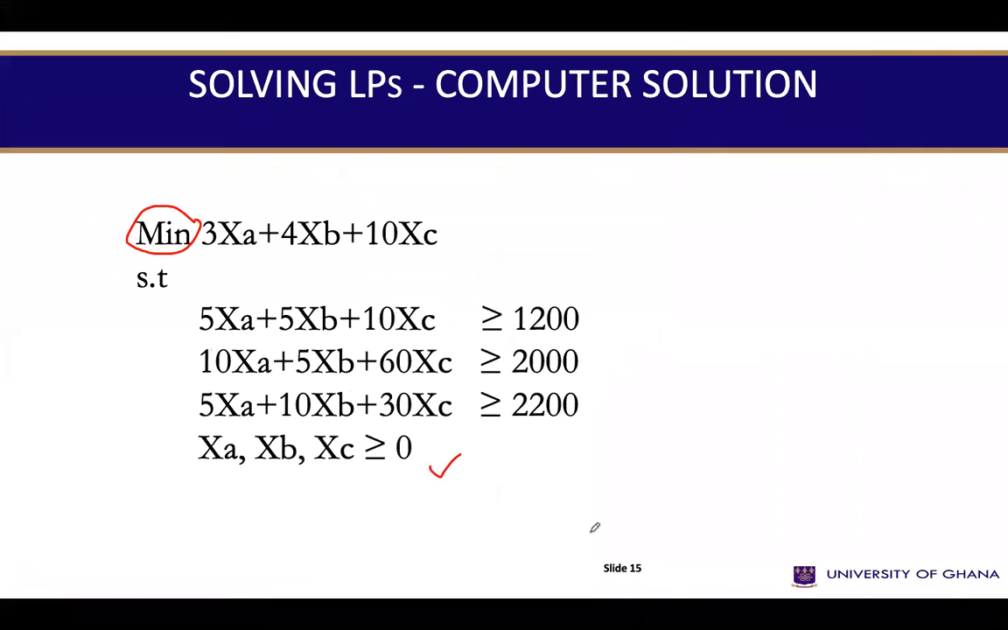
key("Right")
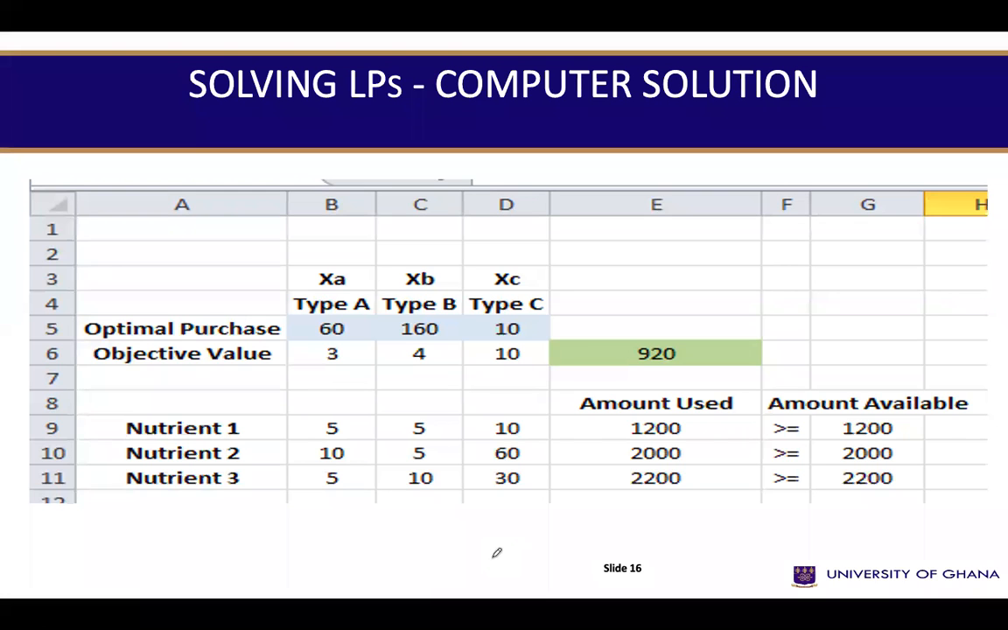
key("Right")
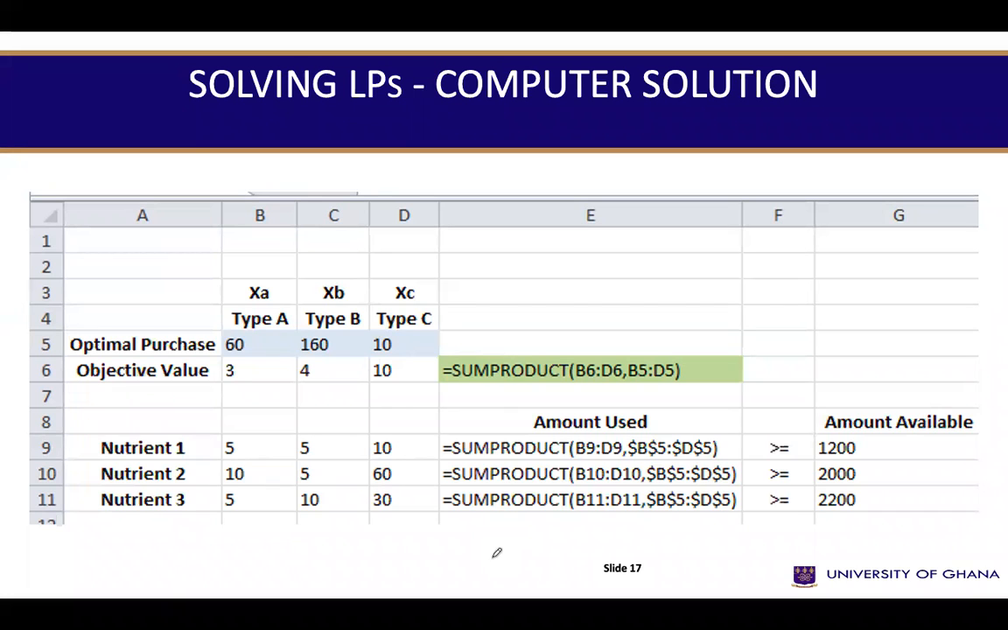
key("Right")
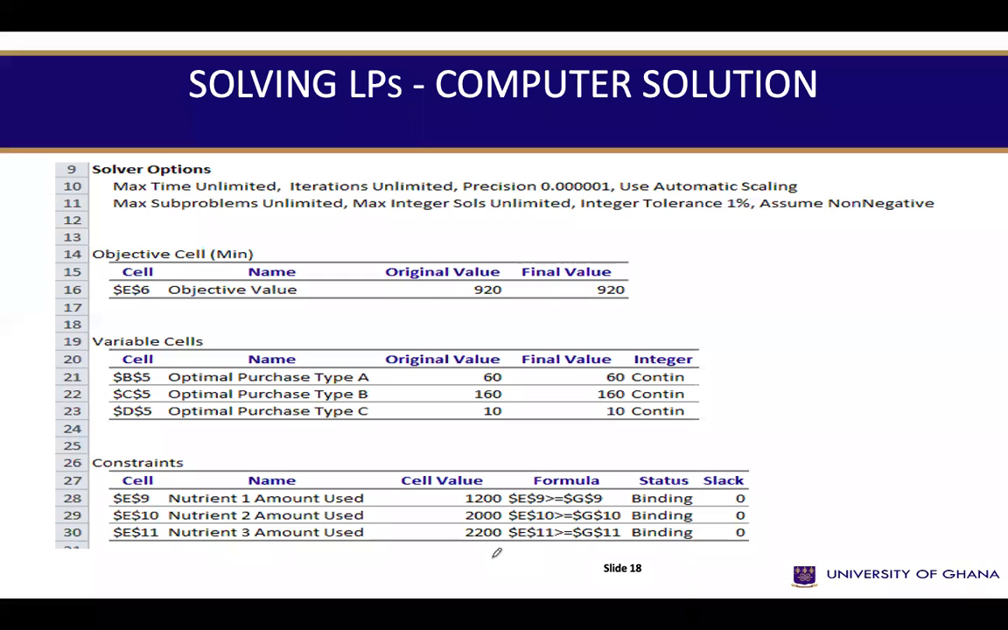
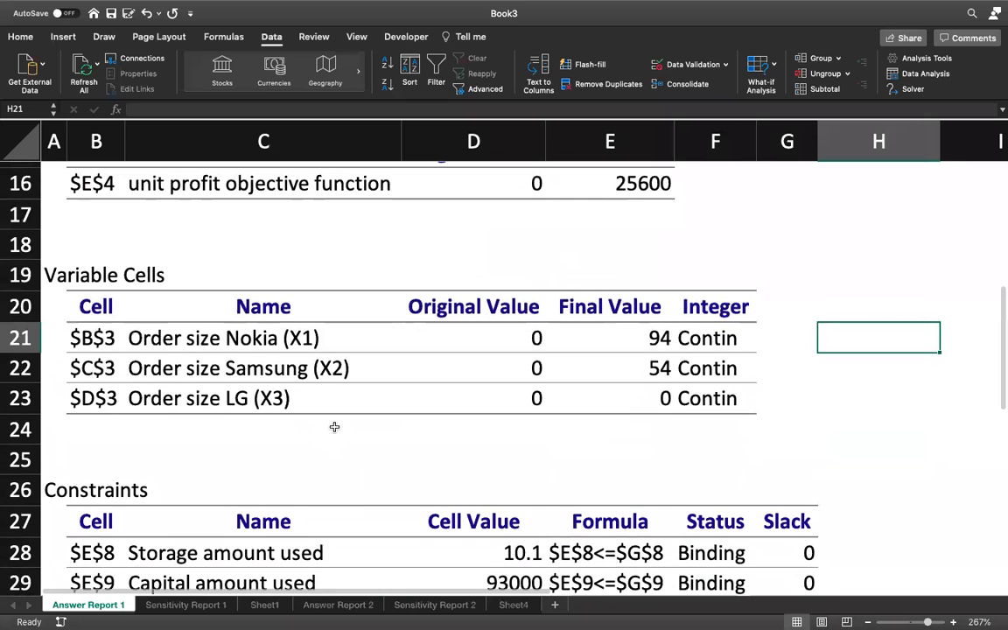
- Examine the objective cell section of Answer Report 1: its cell reference, name and final value
scroll(323, 425, "down", 5)
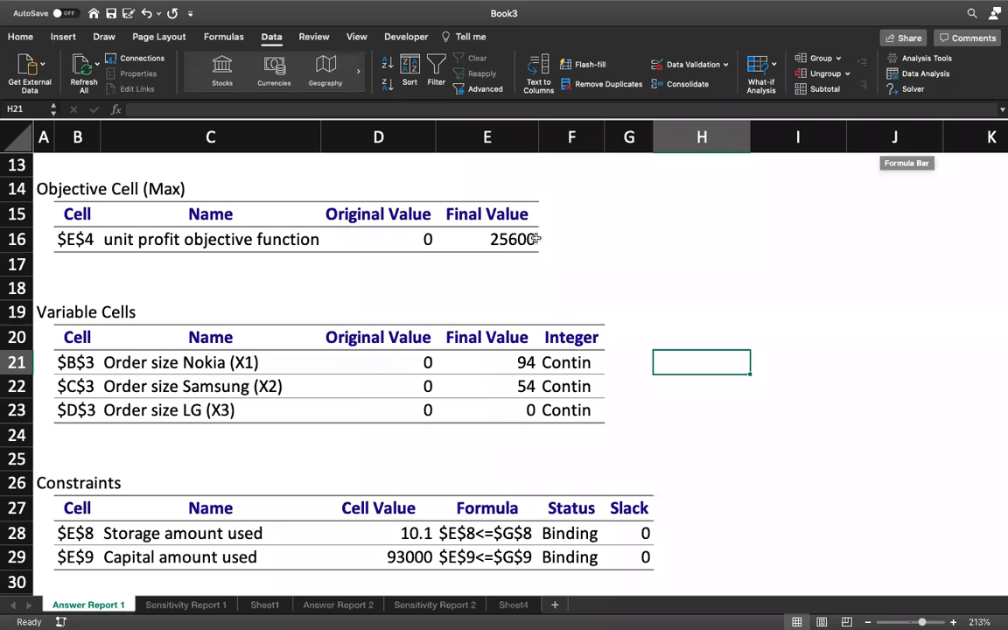
scroll(560, 324, "down", 4)
scroll(562, 322, "up", 5)
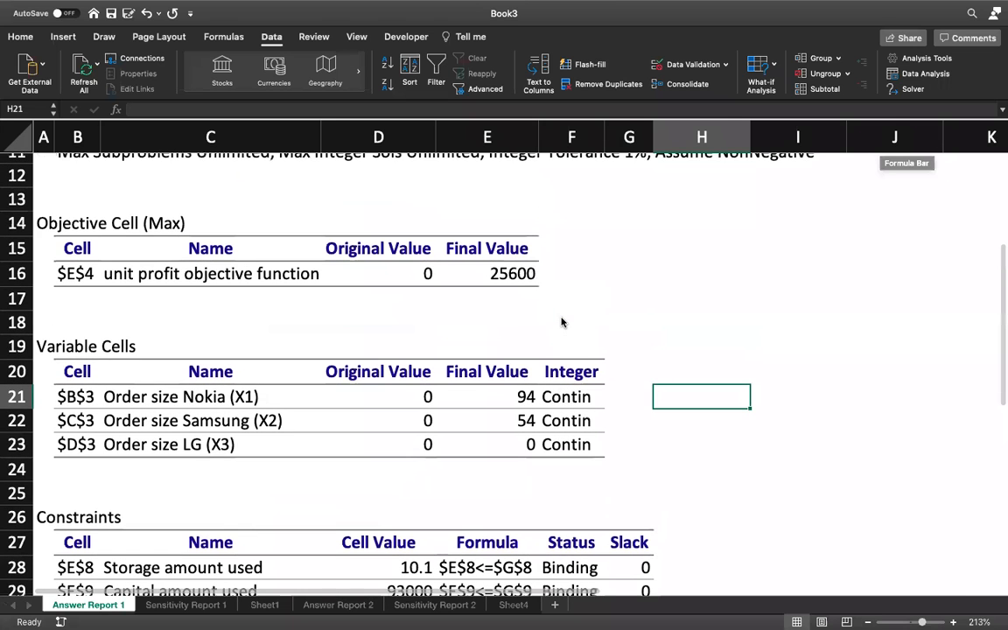
scroll(562, 323, "up", 2)
scroll(562, 322, "down", 1)
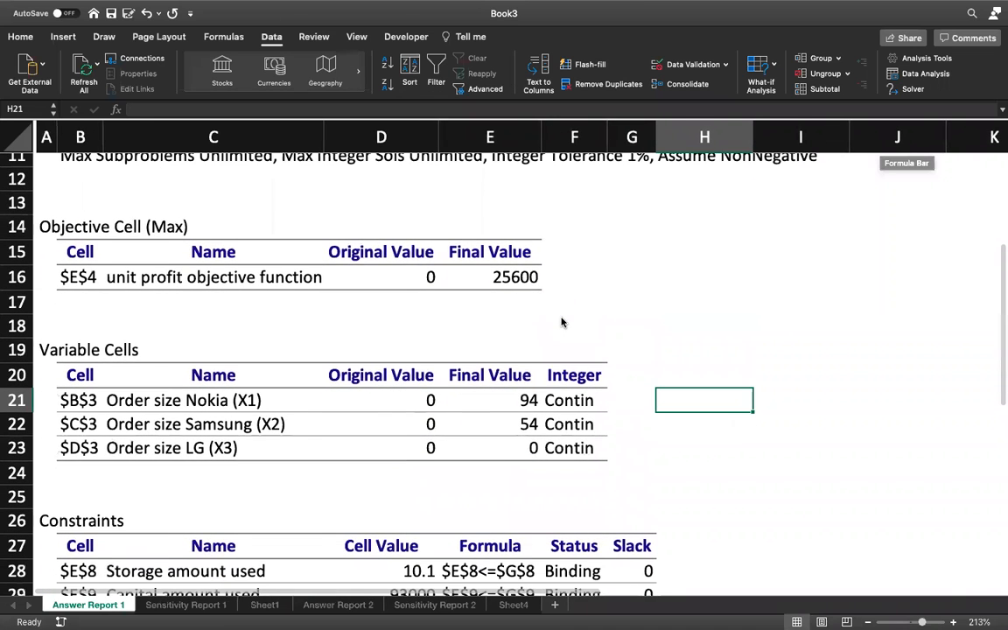
left_click(291, 361)
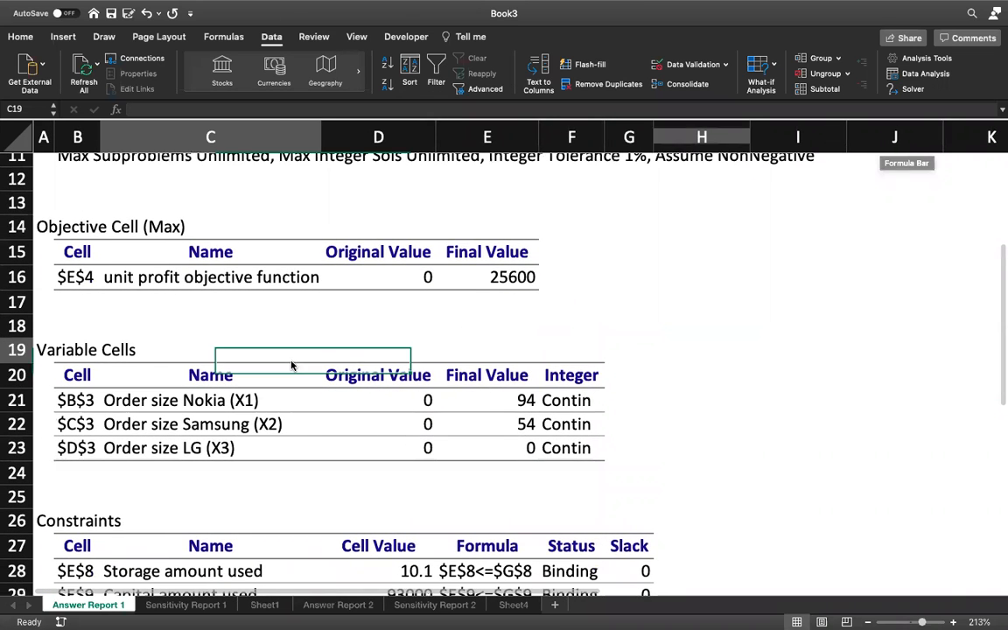
left_click(262, 303)
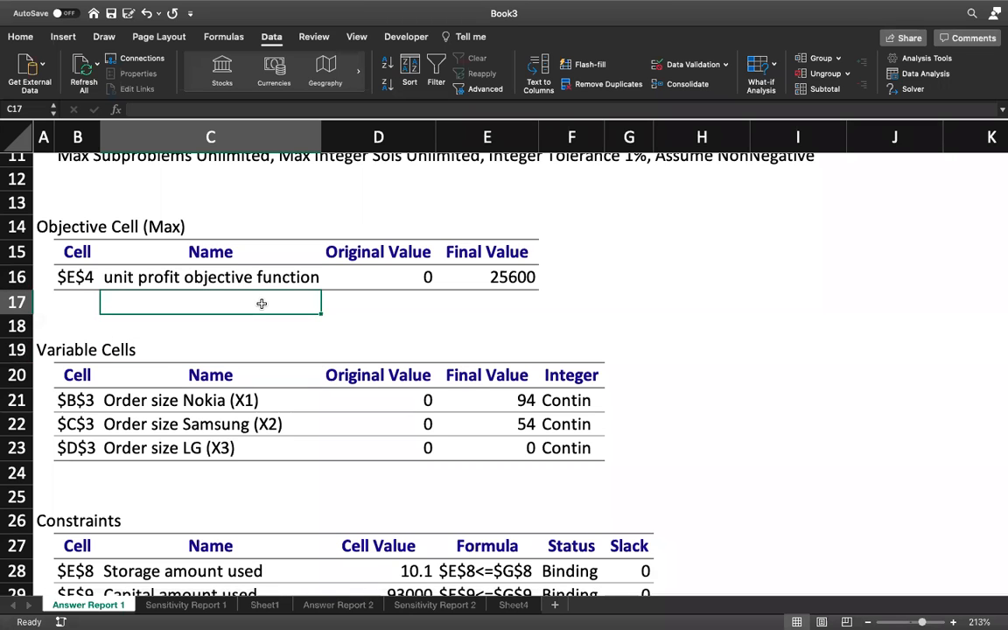
scroll(261, 304, "down", 2)
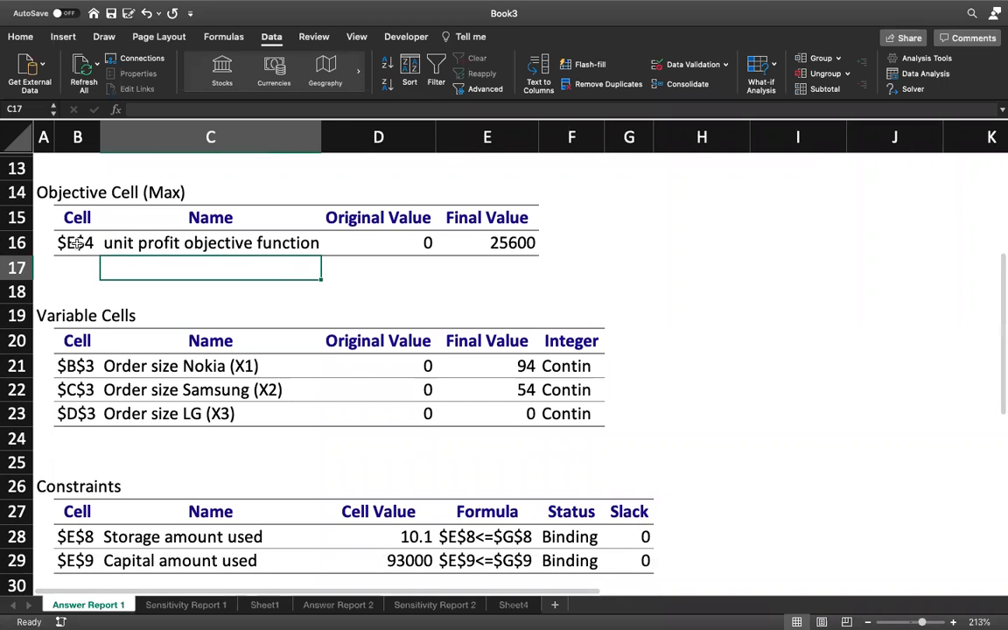
left_click(73, 243)
left_click_drag(74, 243, 207, 238)
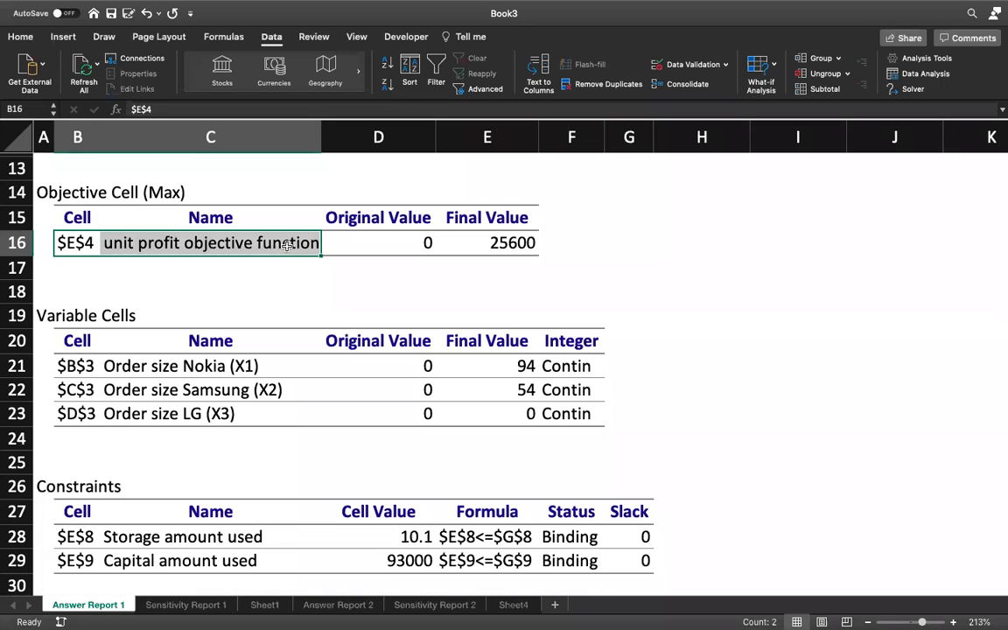
left_click(262, 306)
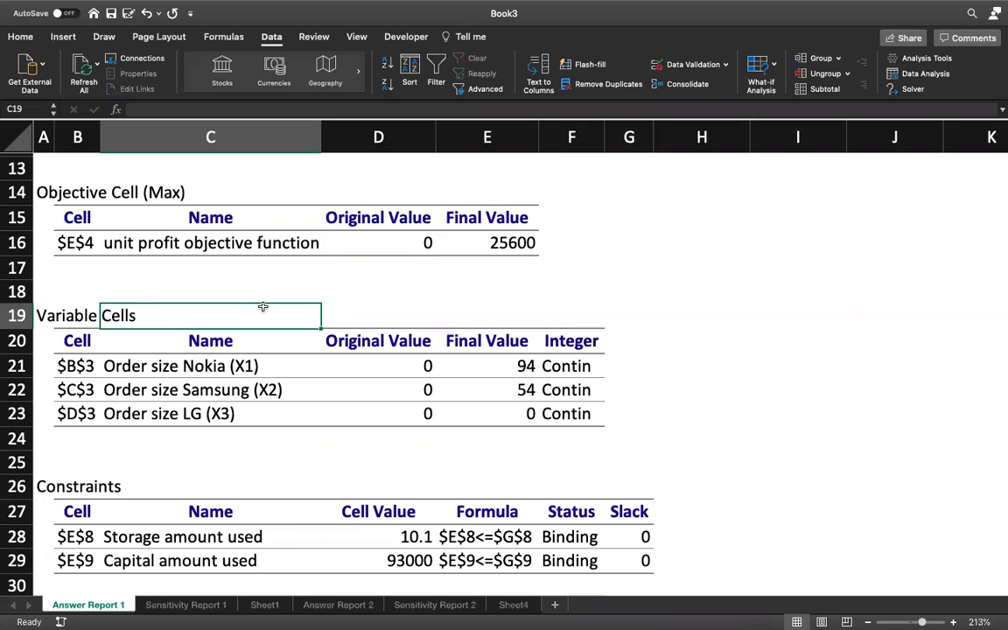
left_click(220, 244)
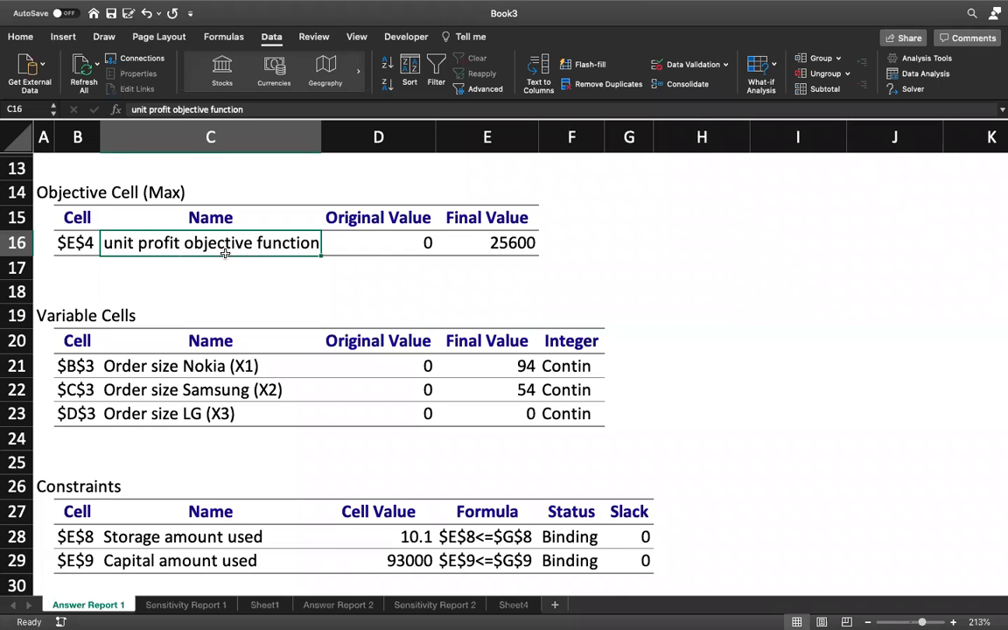
left_click(464, 232)
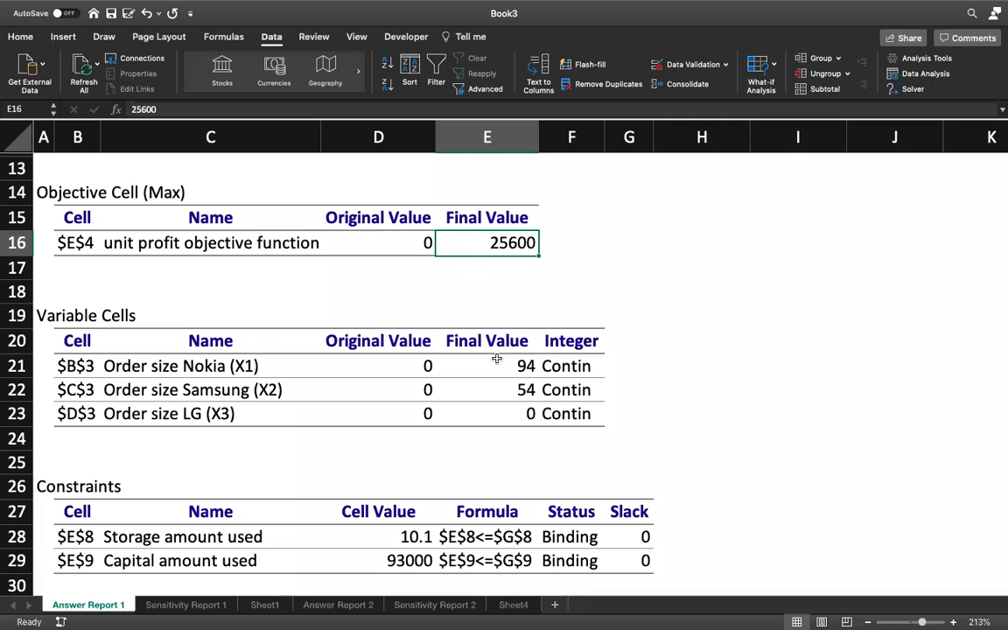
- Examine the original and final values of the Nokia, Samsung and LG order sizes under Variable Cells
mouse_move(495, 363)
left_mouse_down()
mouse_move(496, 383)
mouse_move(494, 362)
mouse_move(505, 364)
left_mouse_up()
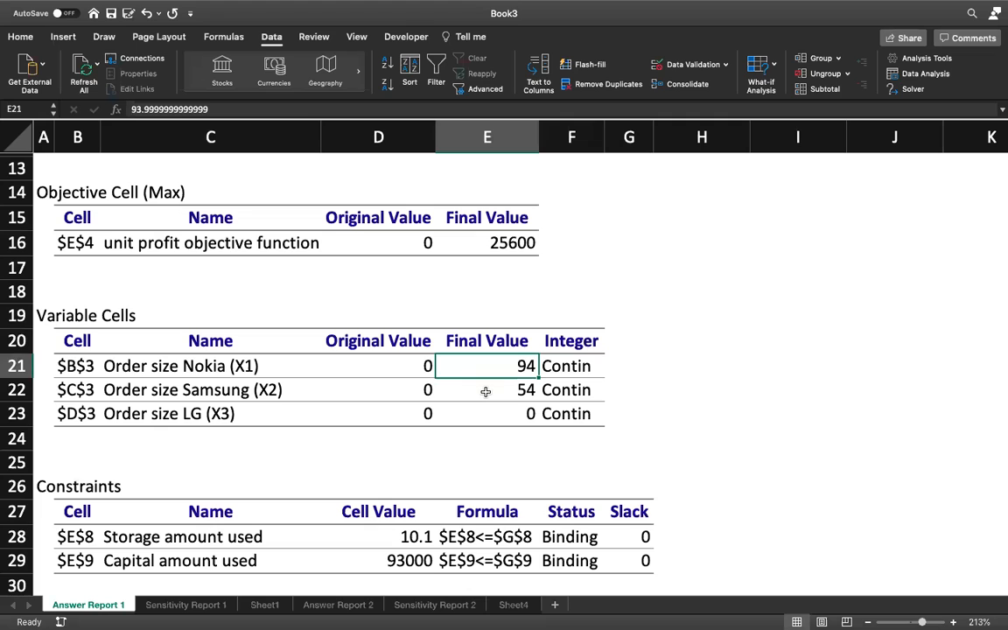
left_click(486, 390)
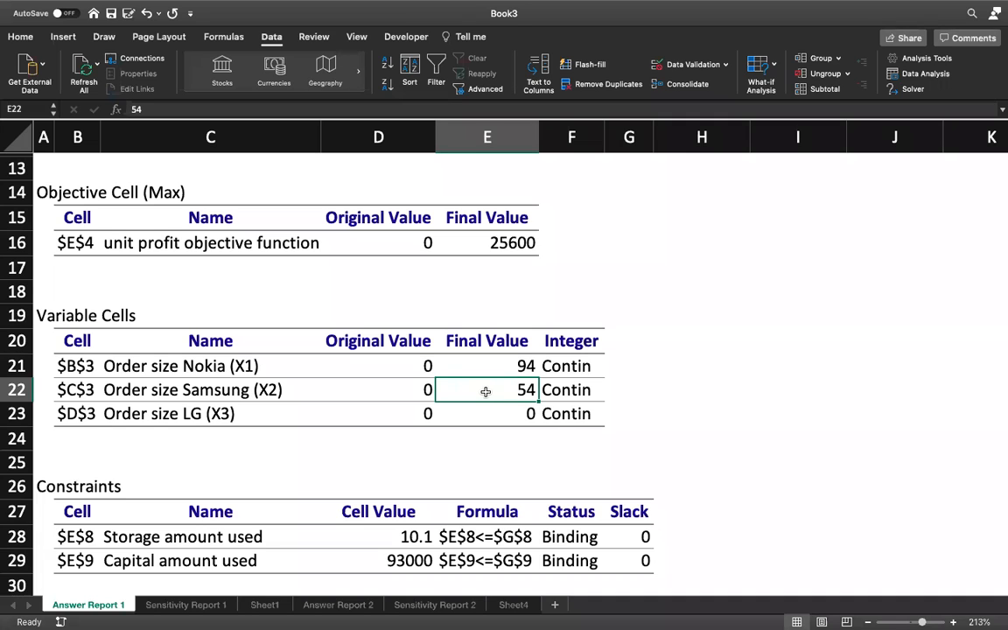
left_click_drag(398, 341, 384, 421)
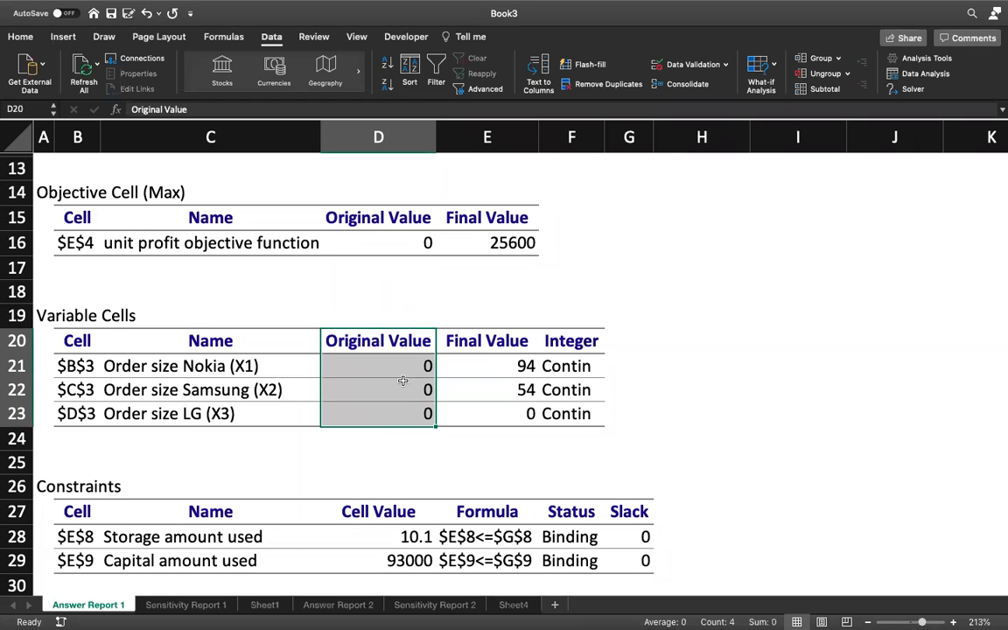
left_click_drag(415, 349, 414, 412)
- Shade the Final Value column of the Variable Cells table, E20:E23, with a blue fill
left_click_drag(462, 341, 500, 411)
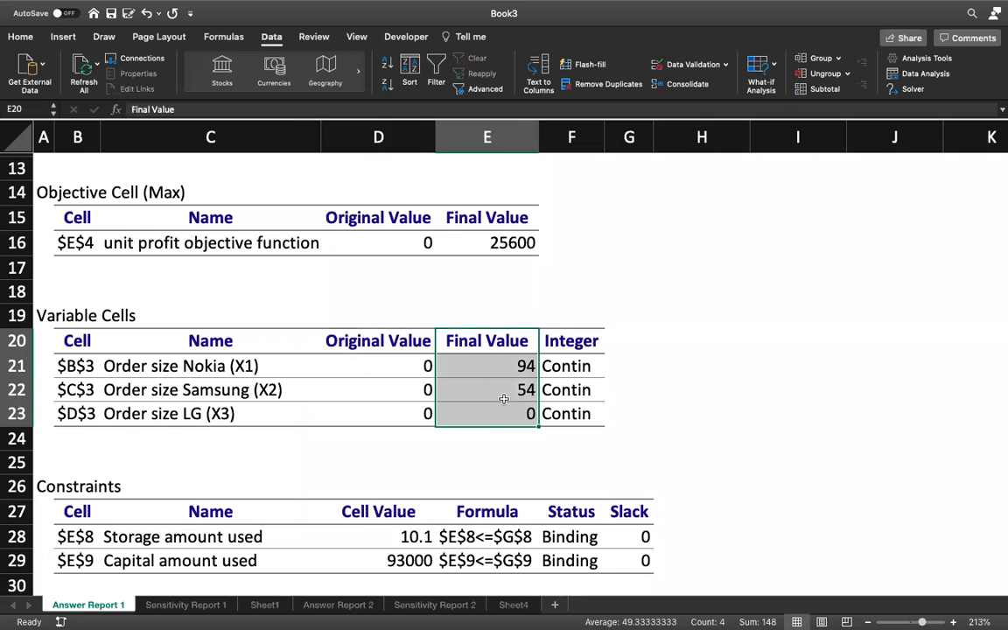
left_click(21, 37)
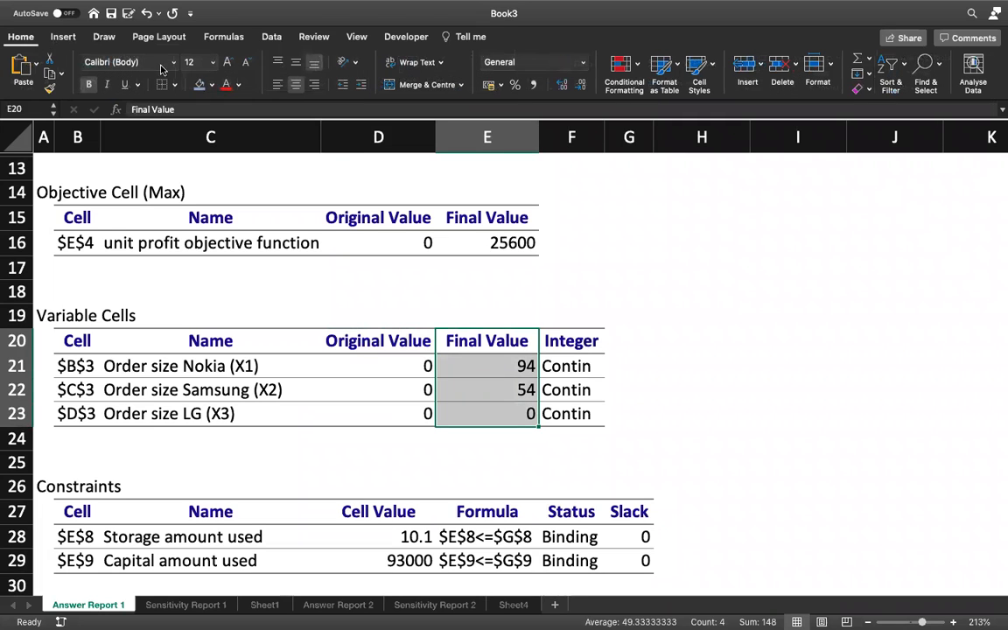
left_click(199, 84)
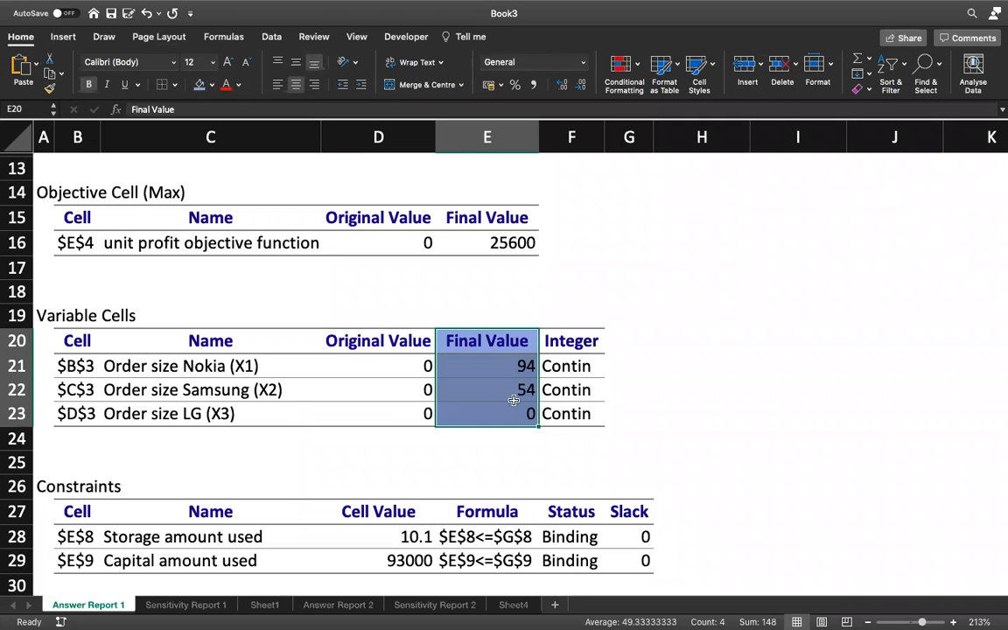
left_click(637, 410)
- Examine the Constraints section of Answer Report 1, identifying the storage and capital constraints by name
scroll(522, 493, "down", 5)
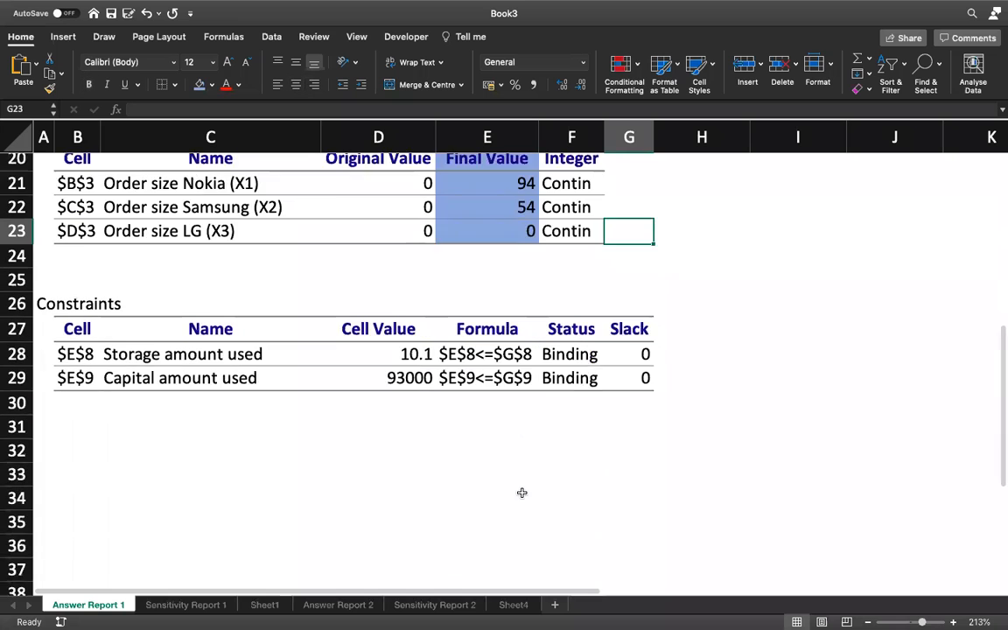
scroll(522, 492, "up", 3)
scroll(521, 492, "up", 1)
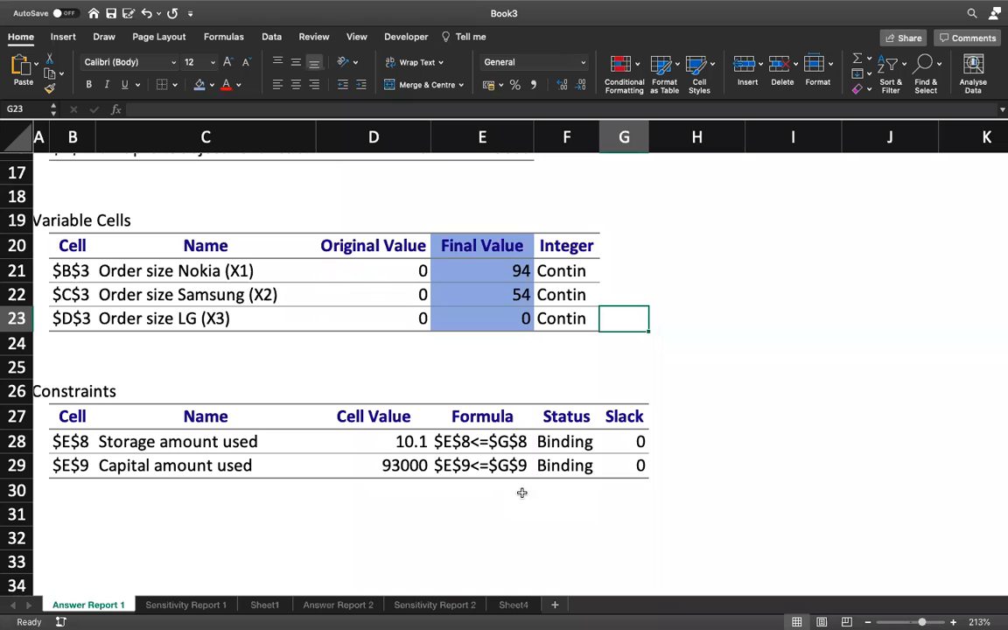
left_click(184, 442)
left_click(158, 473)
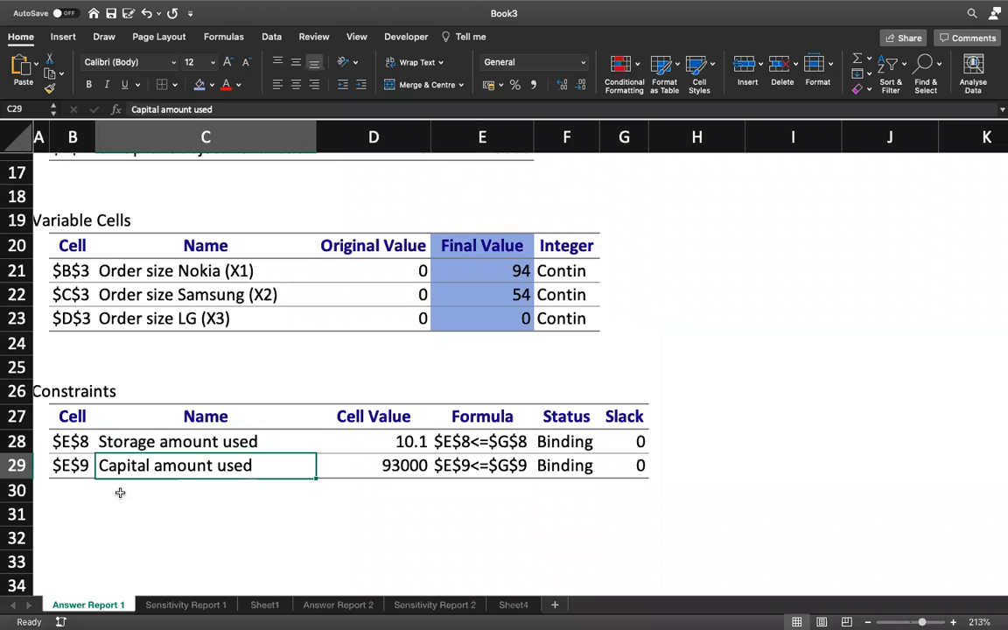
left_click(153, 442)
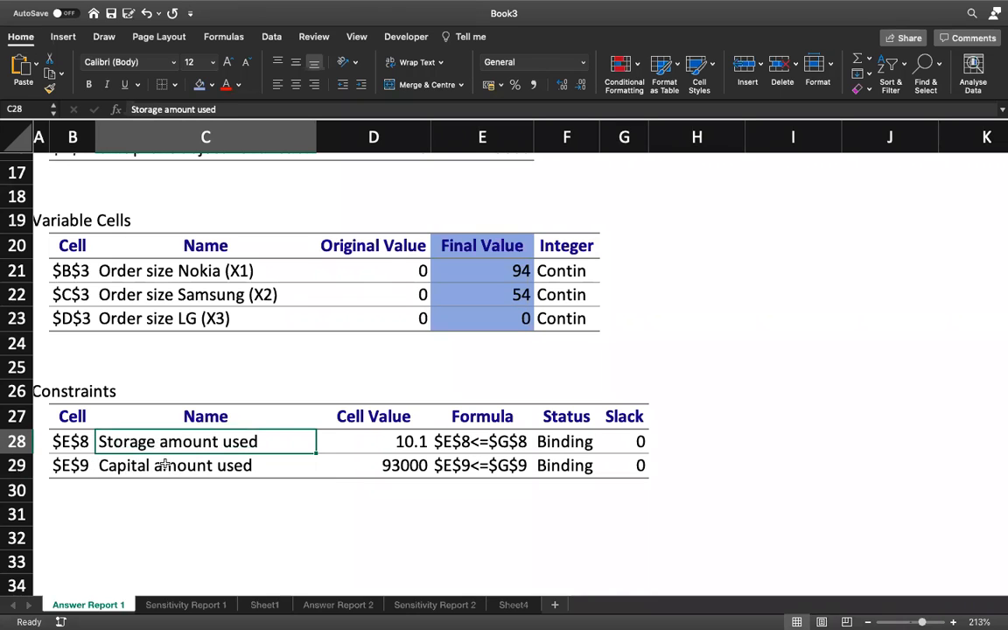
left_click(164, 465)
left_click(163, 442)
- Examine the cell value, status and slack of the storage and capital constraints in the answer report
left_click(396, 444)
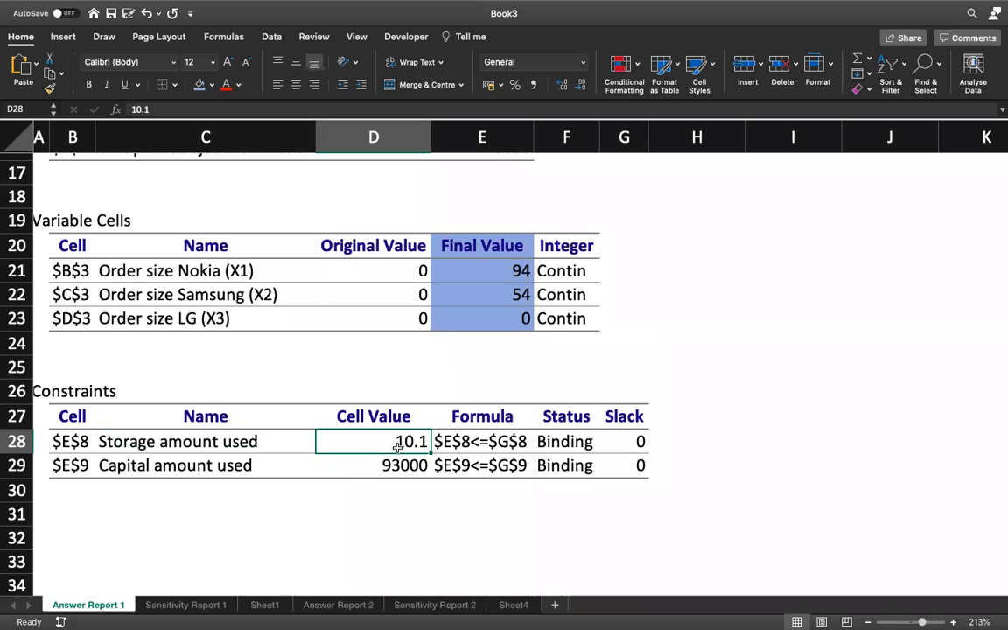
left_click(568, 447)
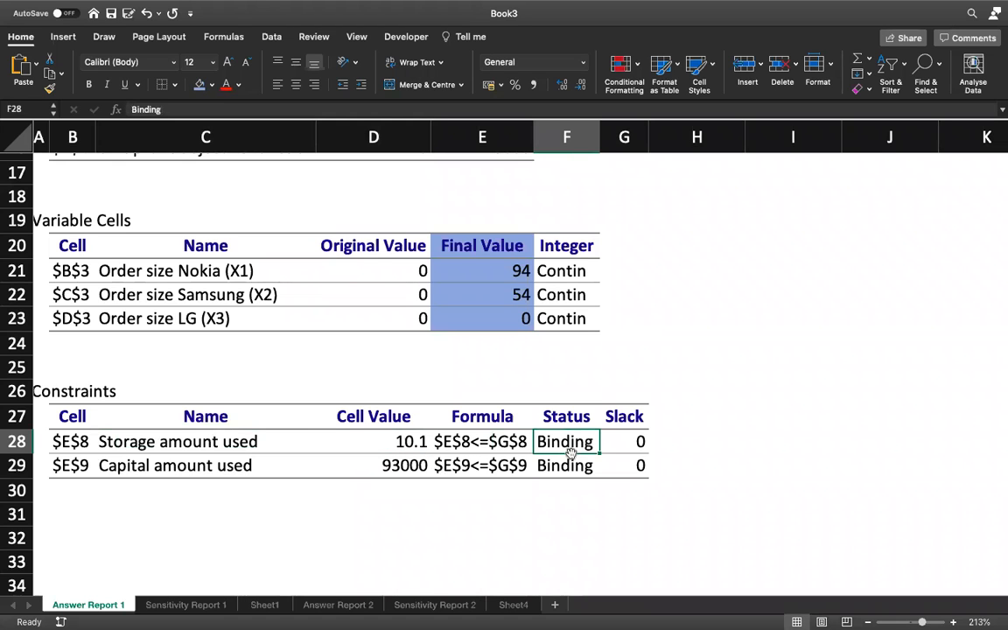
left_click(622, 443)
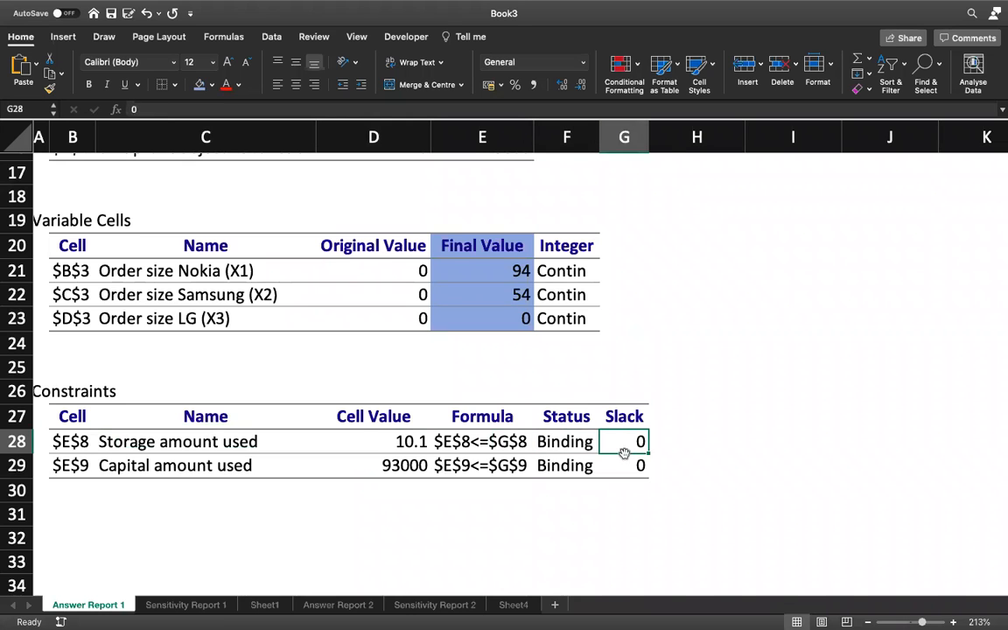
left_click(392, 466)
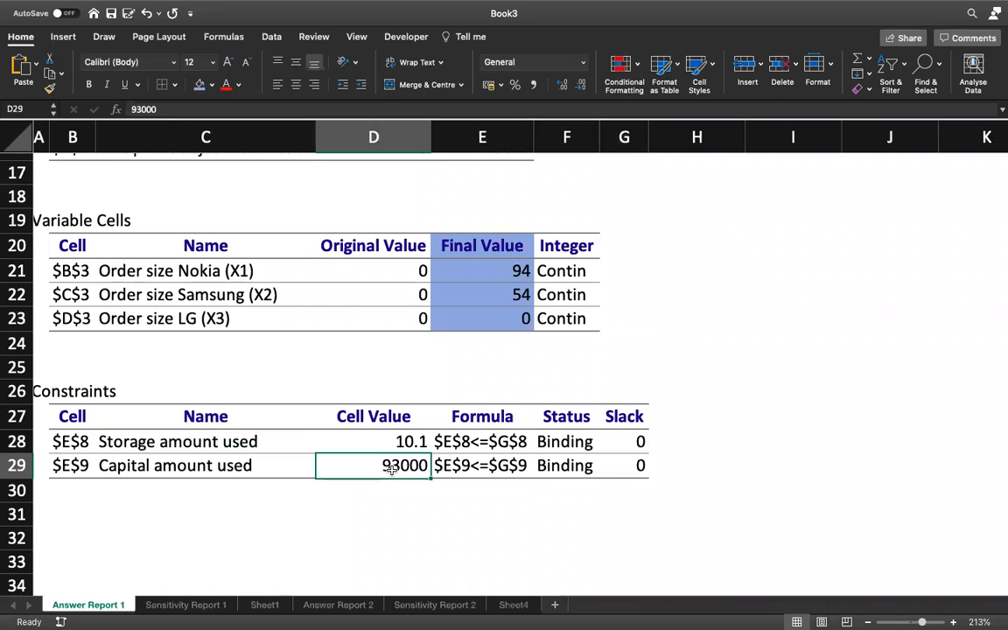
left_click(586, 466)
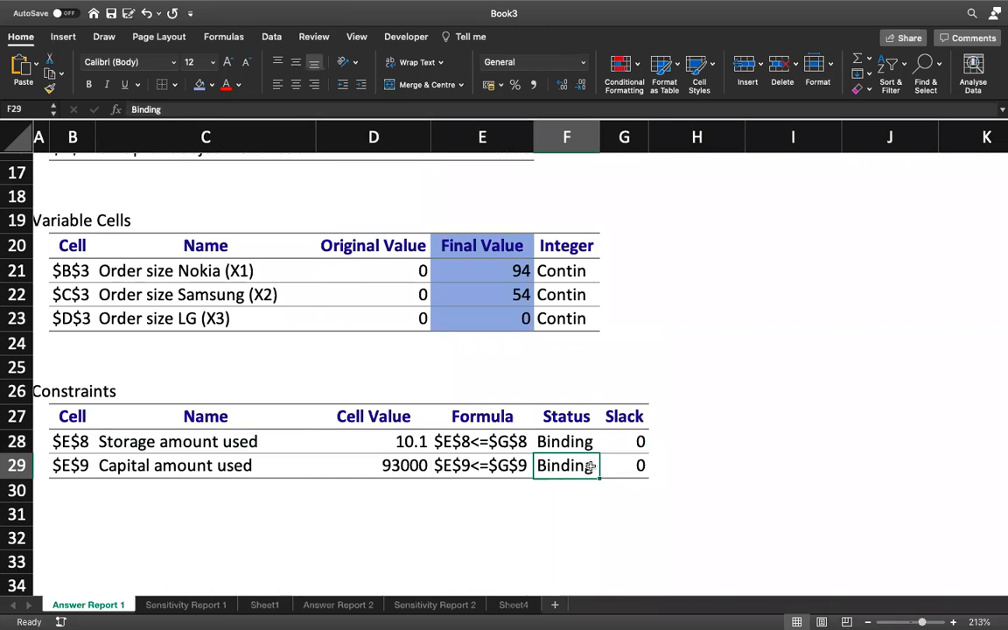
left_click(638, 470)
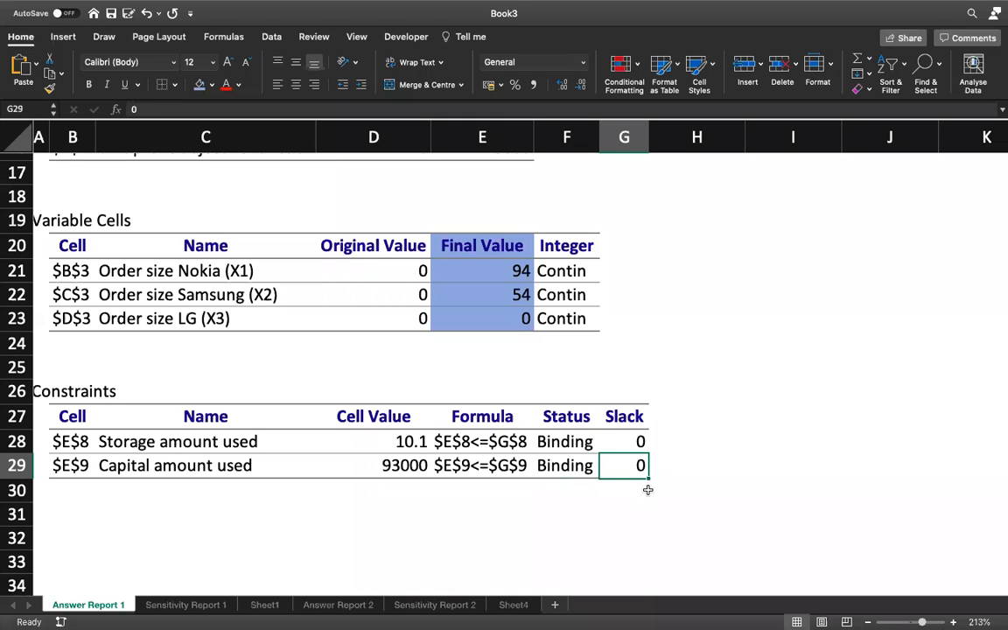
left_click(464, 520)
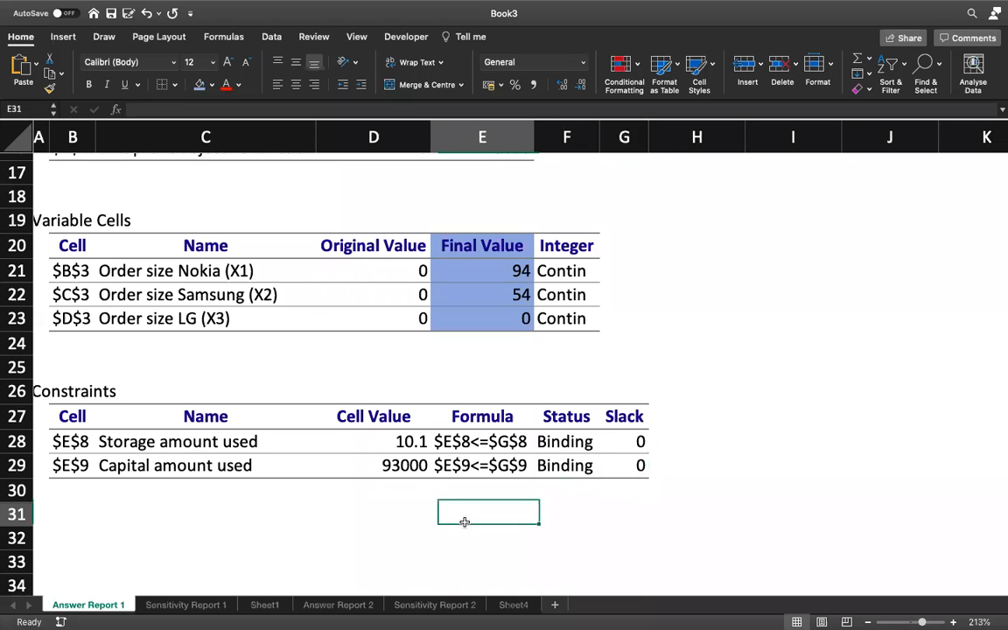
left_click(411, 473)
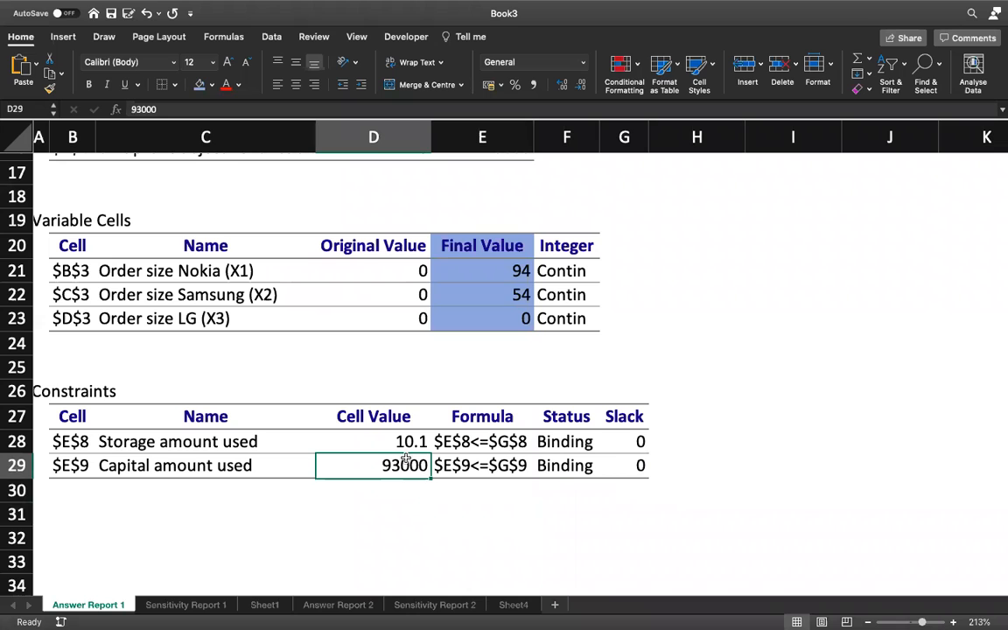
left_click(585, 468)
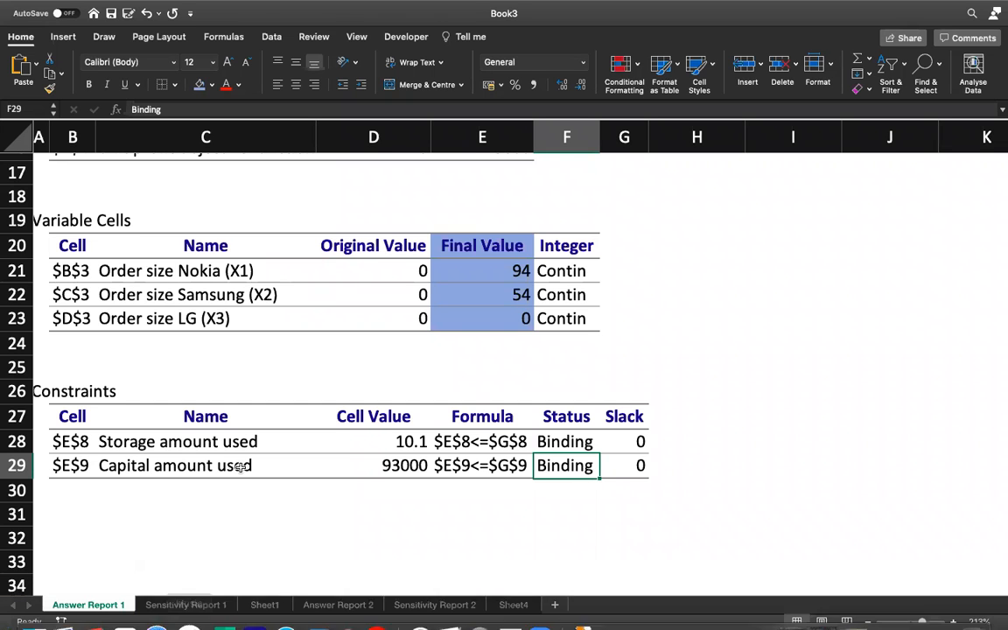
left_click(185, 605)
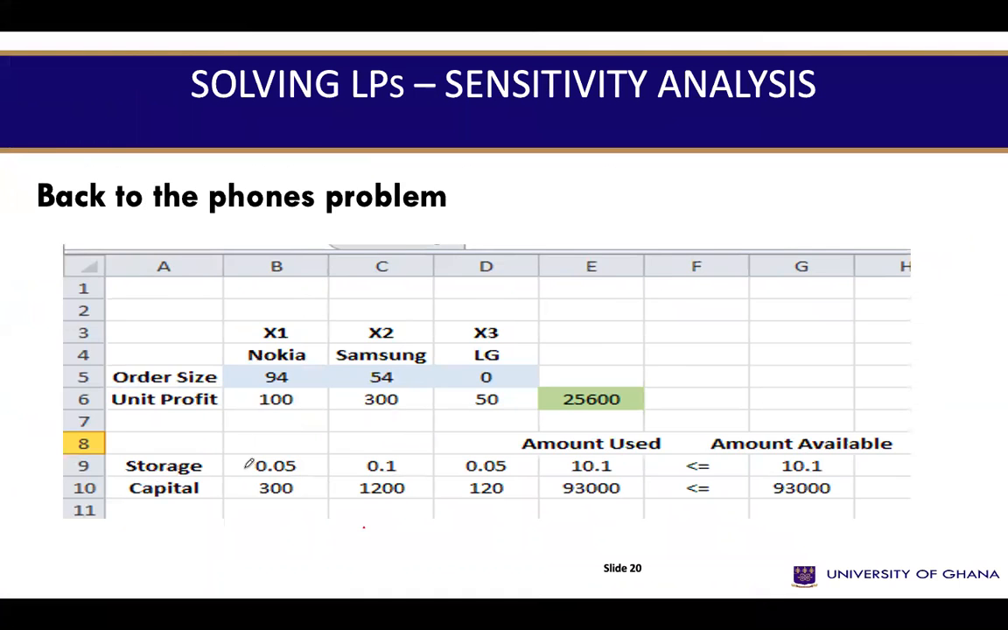
key("Right")
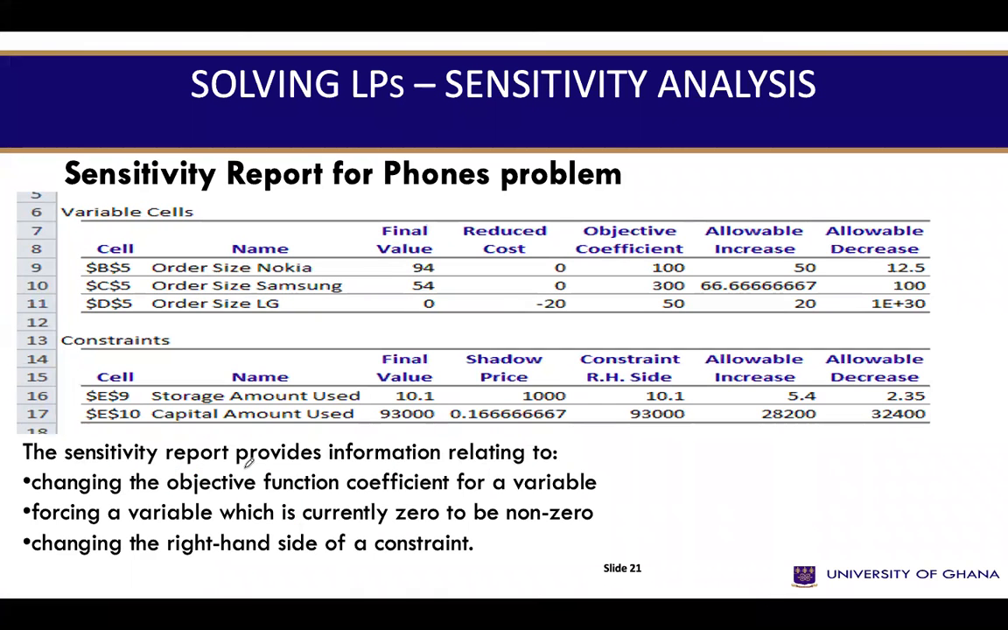